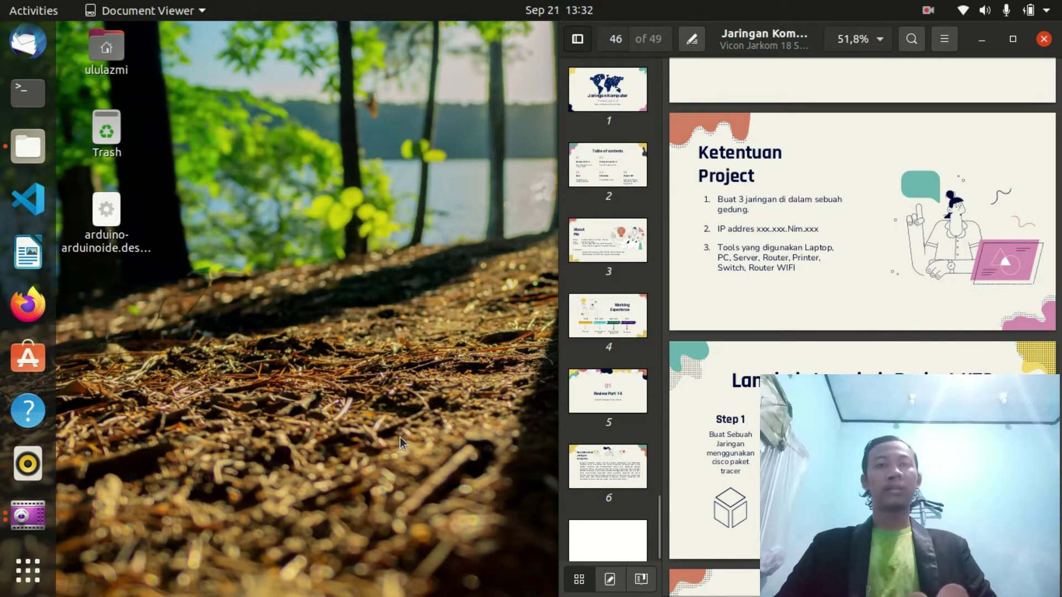
# - Open Cisco Packet Tracer and place a 2811 router in the upper area of the logical workspace
pyautogui.click(26, 572)
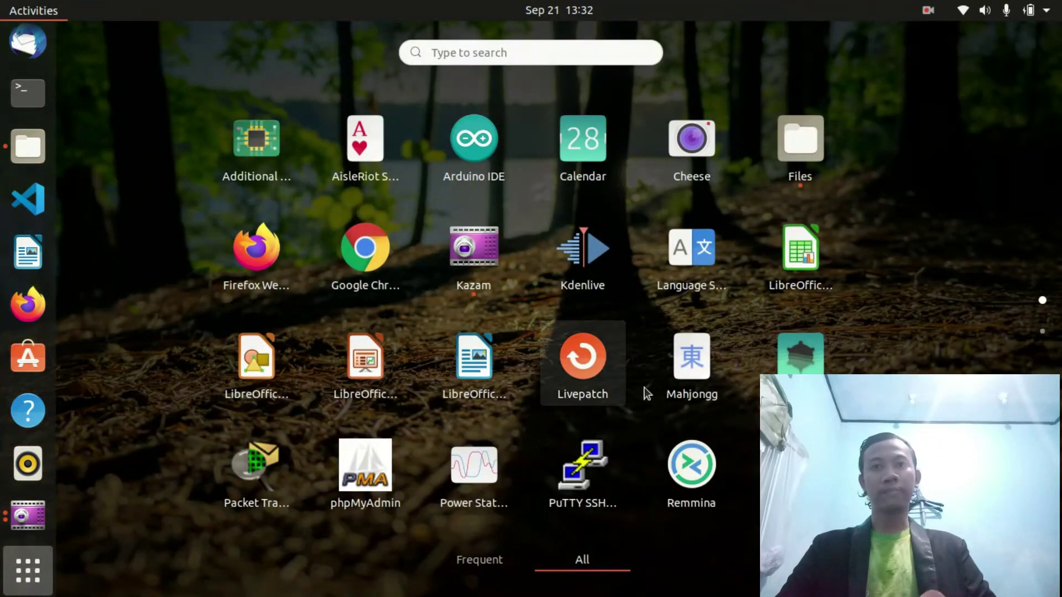
pyautogui.click(290, 456)
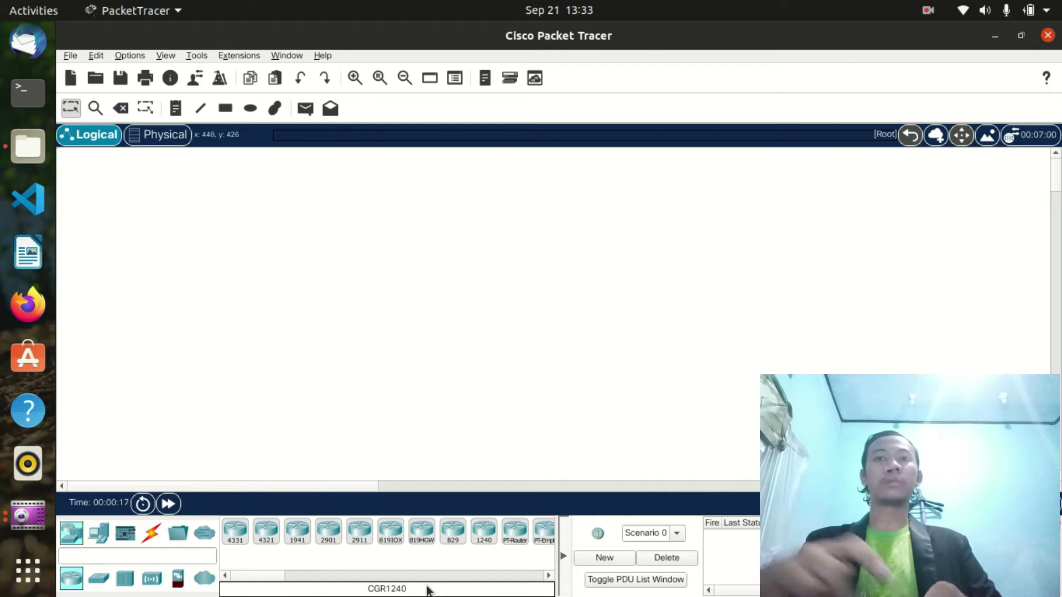
pyautogui.moveTo(268, 577); pyautogui.dragTo(303, 581)
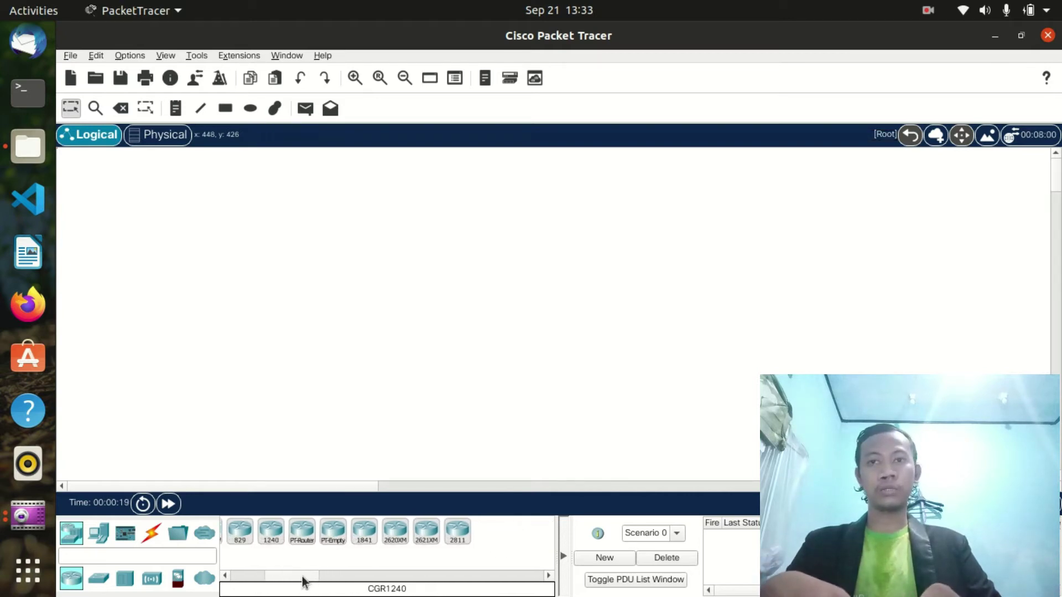
pyautogui.click(452, 536)
pyautogui.click(367, 301)
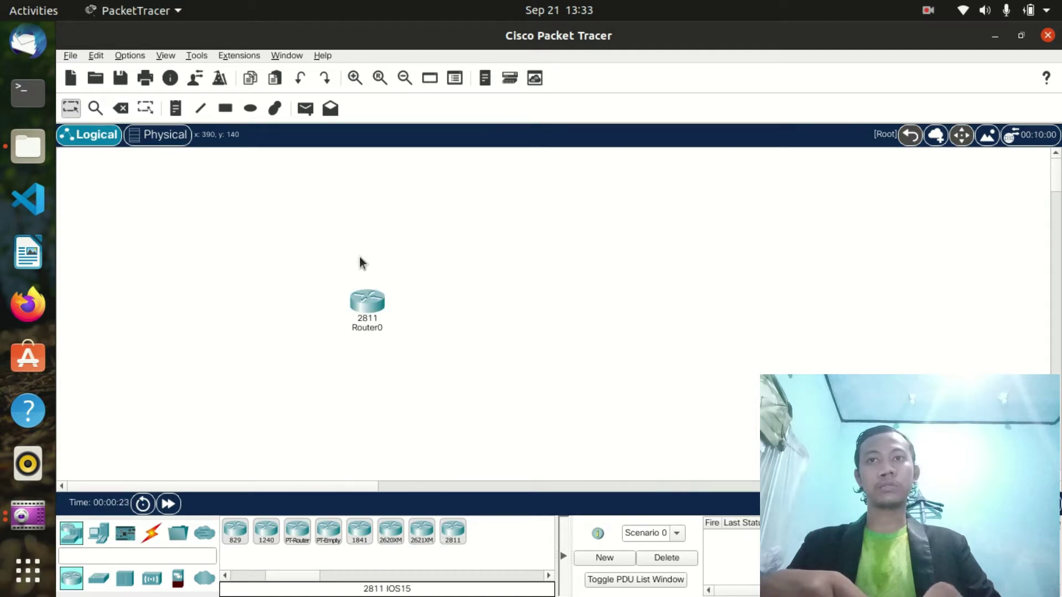
pyautogui.moveTo(366, 311); pyautogui.dragTo(365, 229)
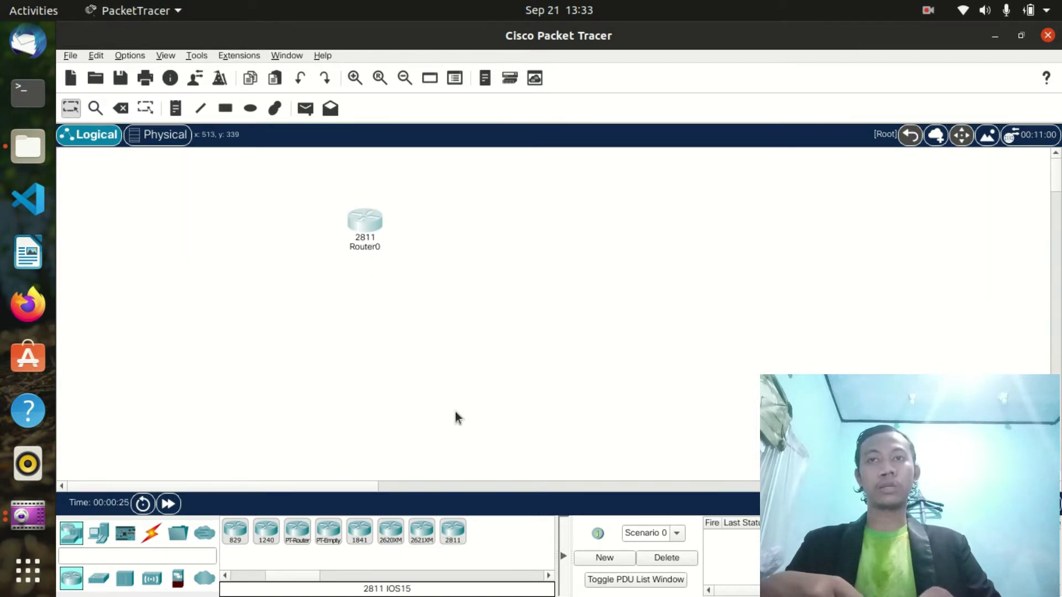
# - Add two more 2811 routers, one level with the first and one centred below both to form a triangle
pyautogui.click(453, 533)
pyautogui.click(511, 241)
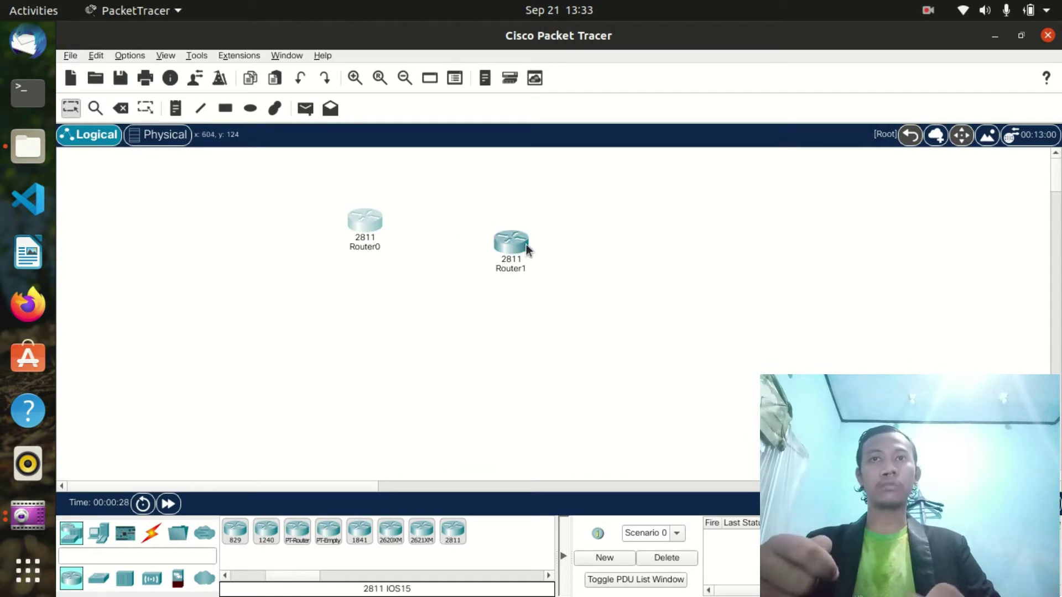
pyautogui.moveTo(526, 244); pyautogui.dragTo(543, 228)
pyautogui.click(453, 532)
pyautogui.click(453, 325)
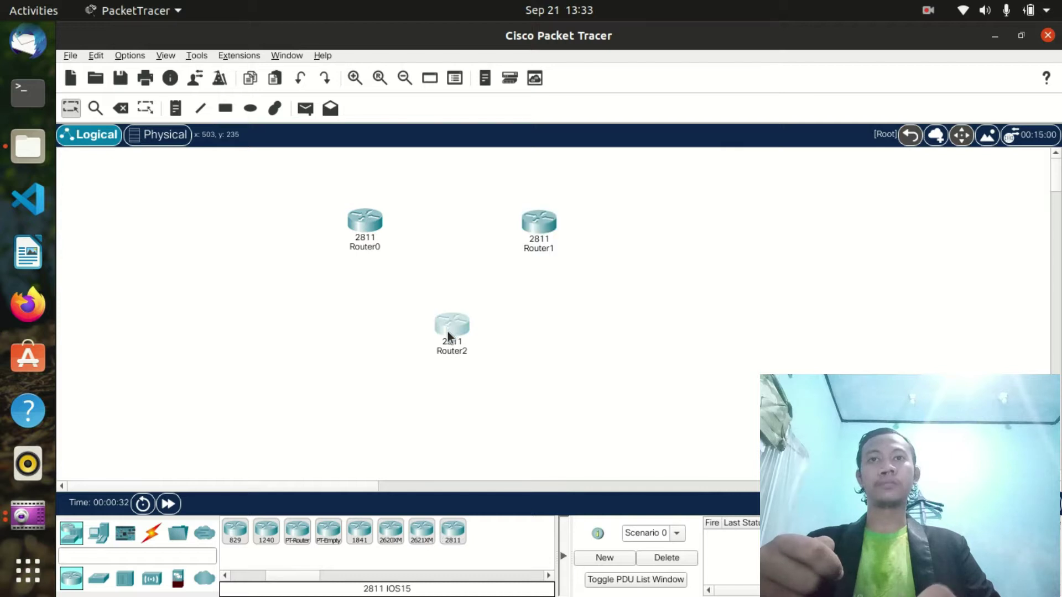
# - Enlarge Router0's physical device view and switch off its power
pyautogui.click(151, 533)
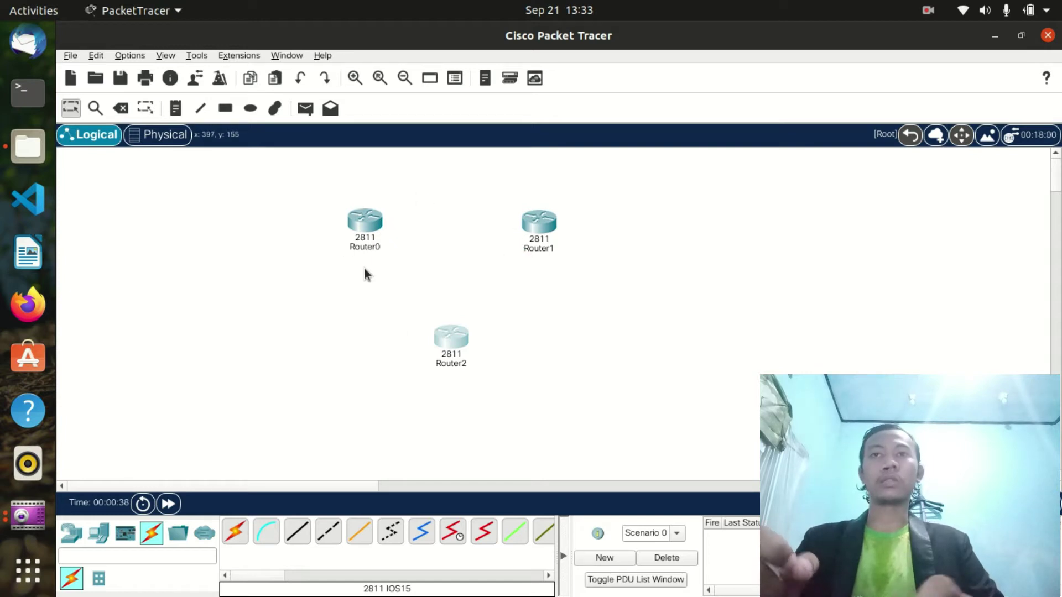
pyautogui.click(381, 222)
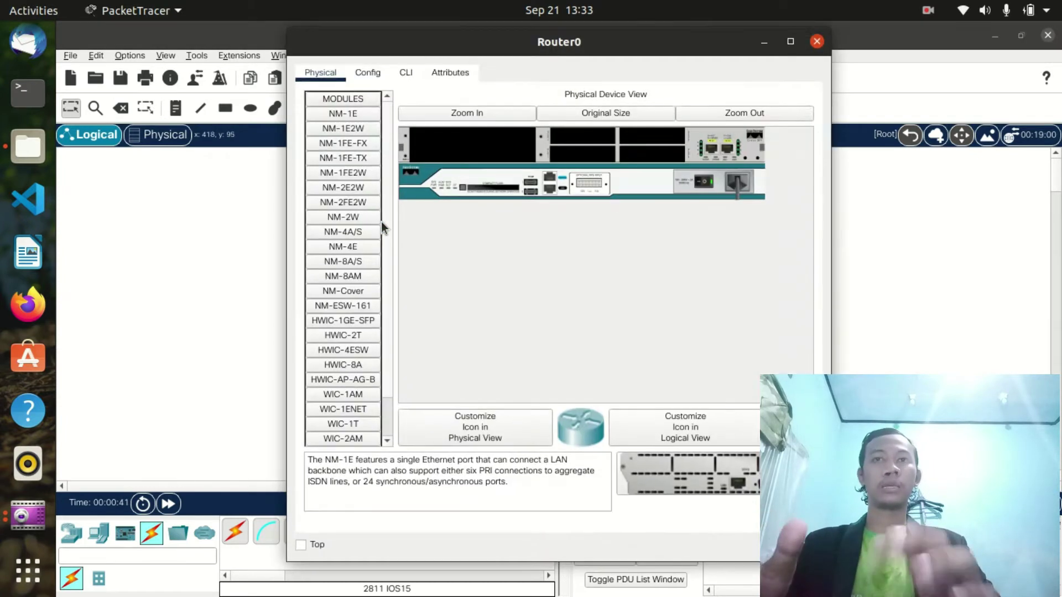
pyautogui.click(500, 111)
pyautogui.moveTo(546, 400); pyautogui.dragTo(713, 396)
pyautogui.click(692, 237)
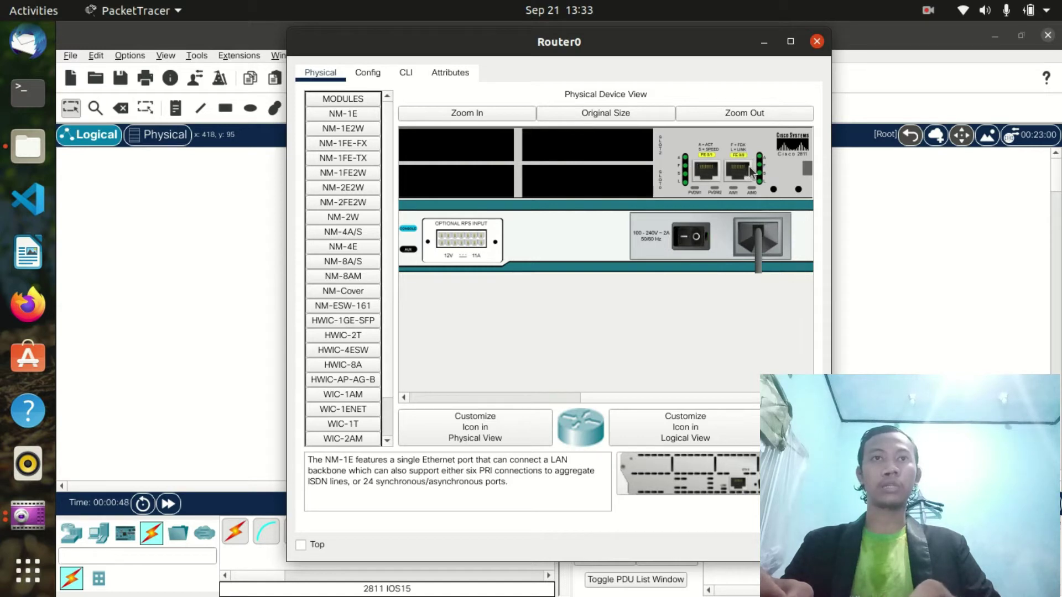
# - Install a WIC-1ENET module in a free interface card slot of Router0 and power it back on
pyautogui.click(372, 412)
pyautogui.tripleClick(651, 475)
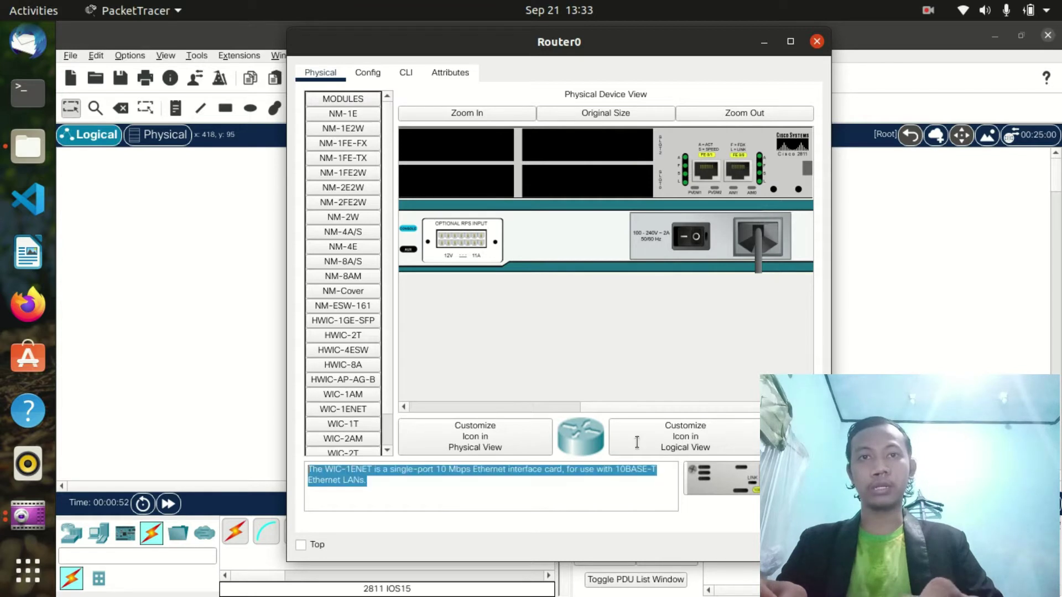
pyautogui.moveTo(719, 489); pyautogui.dragTo(610, 157)
pyautogui.click(698, 244)
pyautogui.click(817, 41)
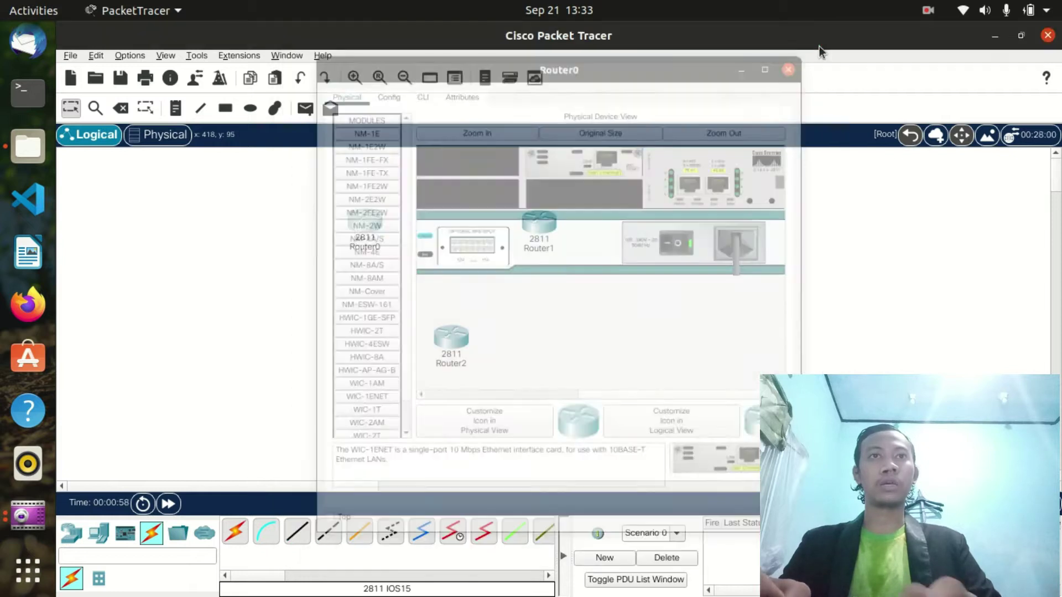
# - With Router1 powered off, install a WIC-1ENET module in its upper card slot and restore power
pyautogui.click(552, 227)
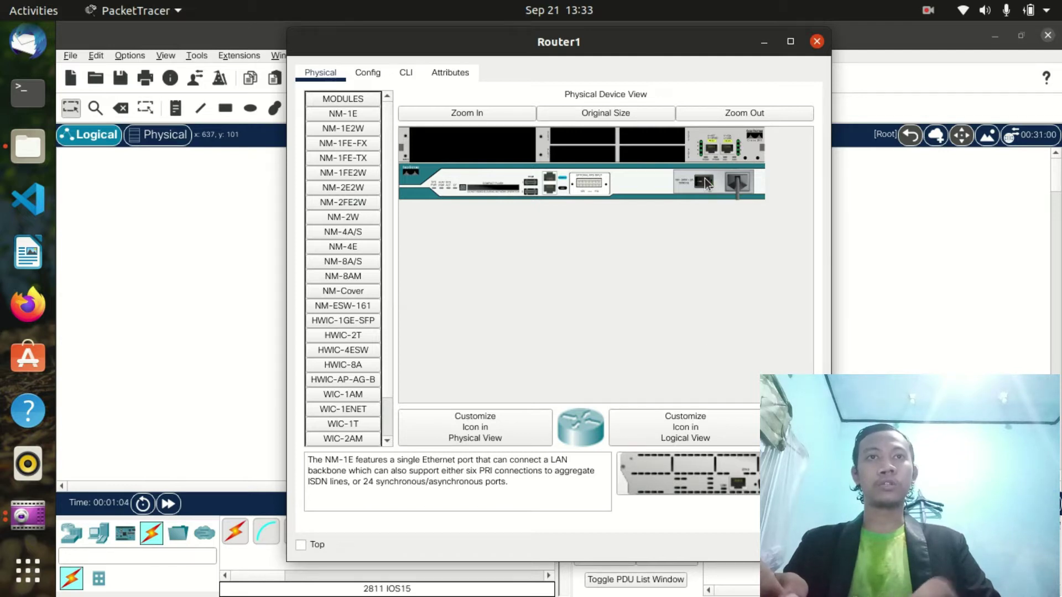
pyautogui.click(365, 410)
pyautogui.click(666, 491)
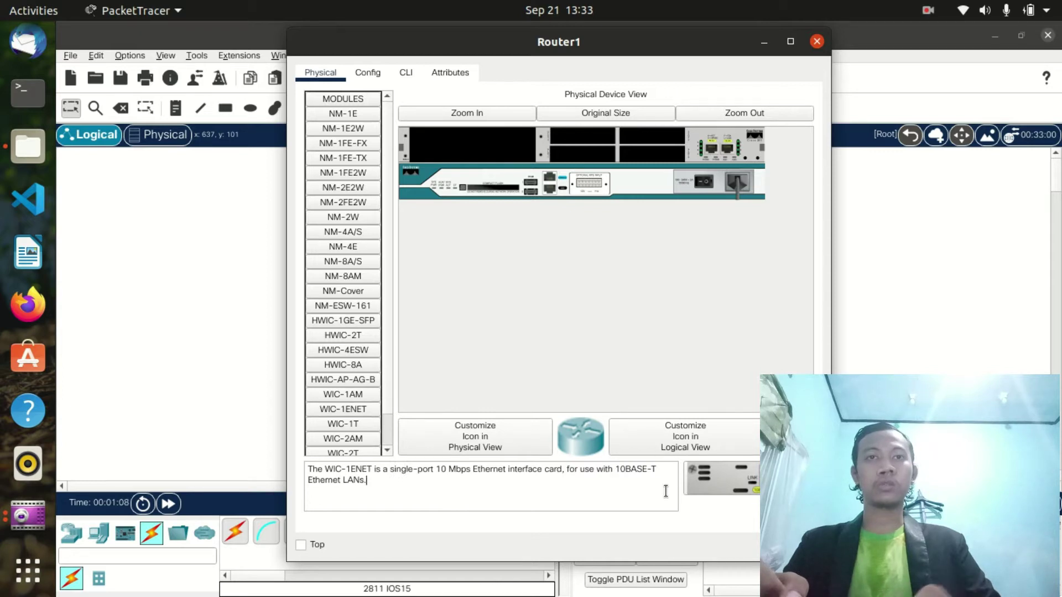
pyautogui.hotkey('ctrl', 'a')
pyautogui.moveTo(553, 51); pyautogui.dragTo(368, 55)
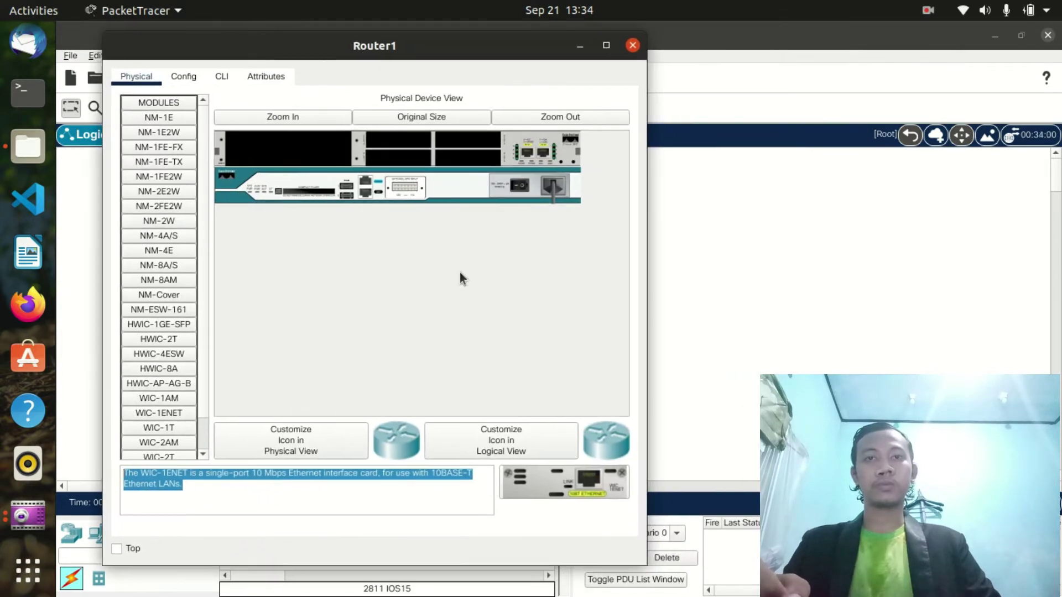
pyautogui.moveTo(528, 486); pyautogui.dragTo(466, 154)
pyautogui.moveTo(539, 494); pyautogui.dragTo(473, 139)
pyautogui.click(519, 187)
pyautogui.click(632, 44)
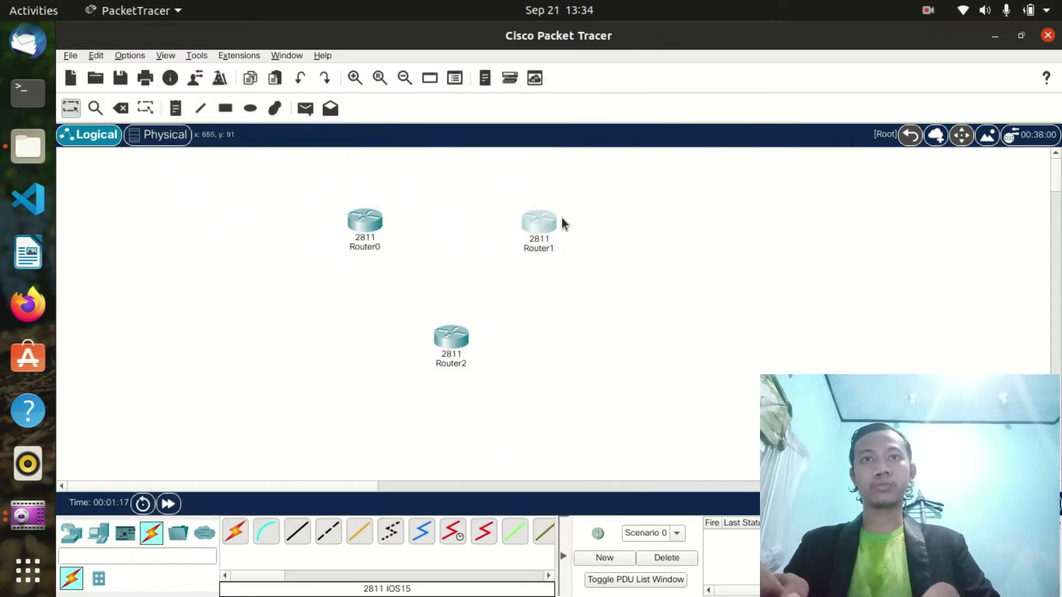
# - With Router2 powered off, install a WIC-1ENET module in the upper card slot beside its Ethernet ports and restore power
pyautogui.click(461, 333)
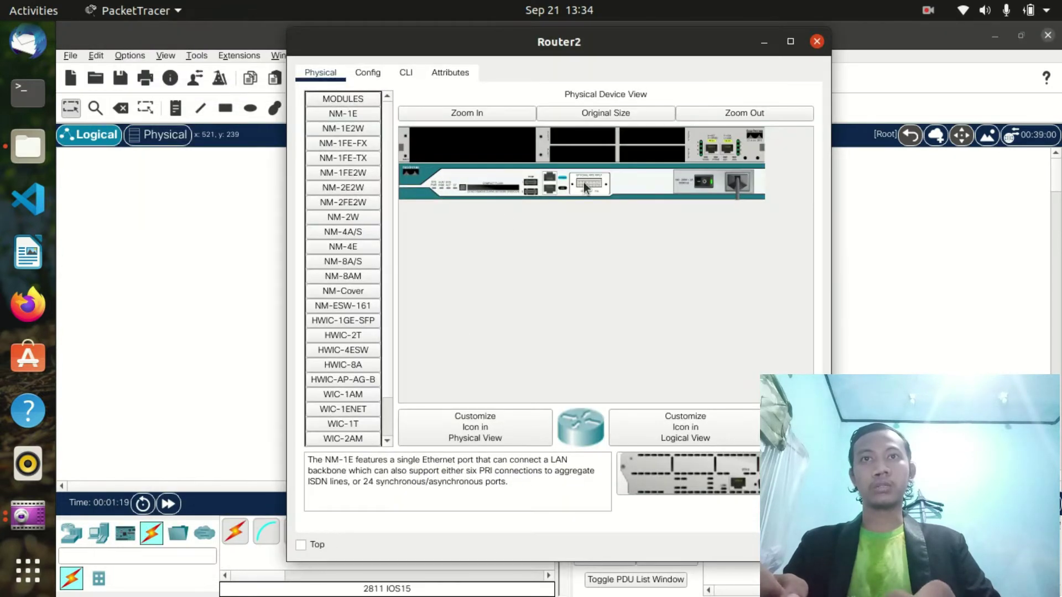
pyautogui.moveTo(512, 39); pyautogui.dragTo(341, 32)
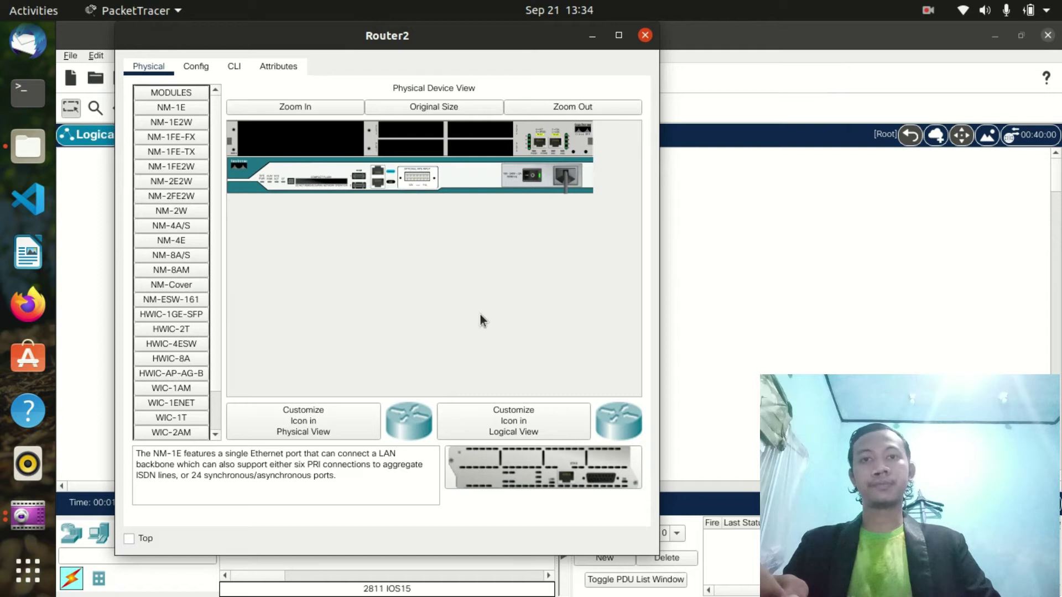
pyautogui.click(198, 402)
pyautogui.moveTo(531, 475); pyautogui.dragTo(526, 173)
pyautogui.moveTo(580, 477); pyautogui.dragTo(490, 138)
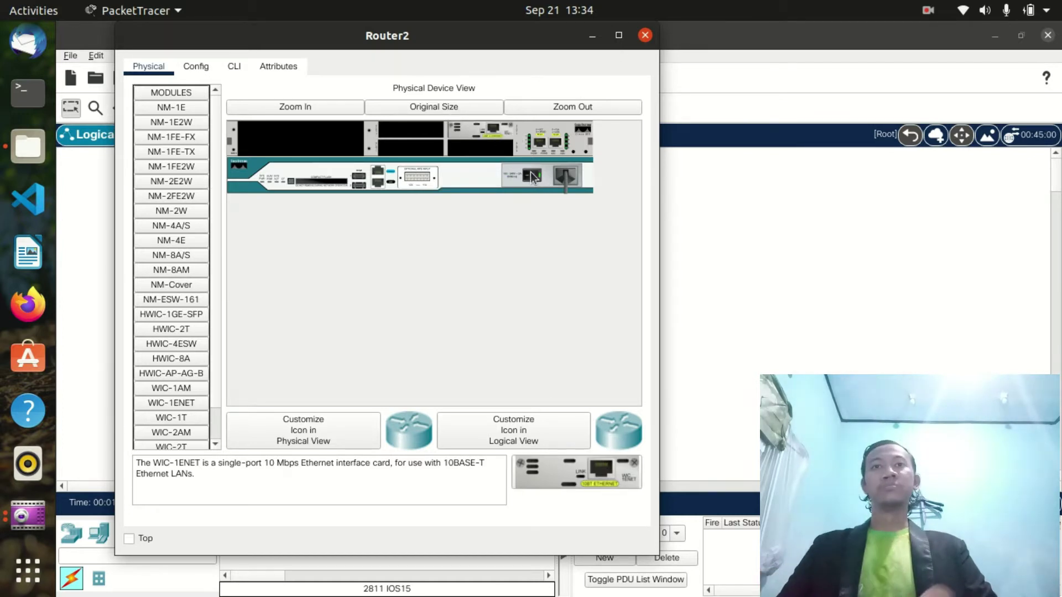
pyautogui.click(645, 35)
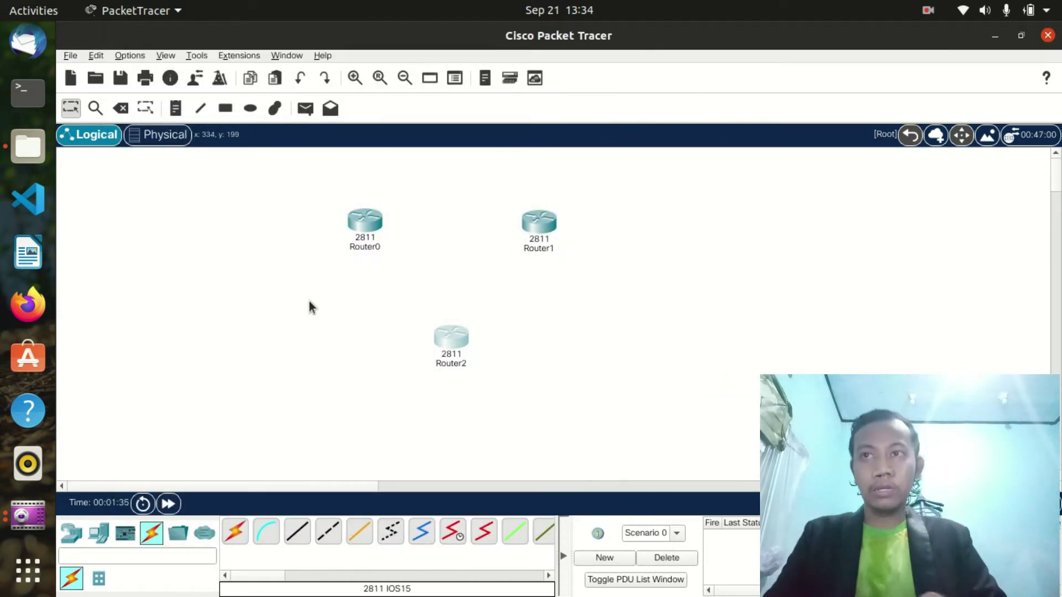
# - Place a text note below Router0 and give it the first line "Router 0/0"
pyautogui.click(177, 108)
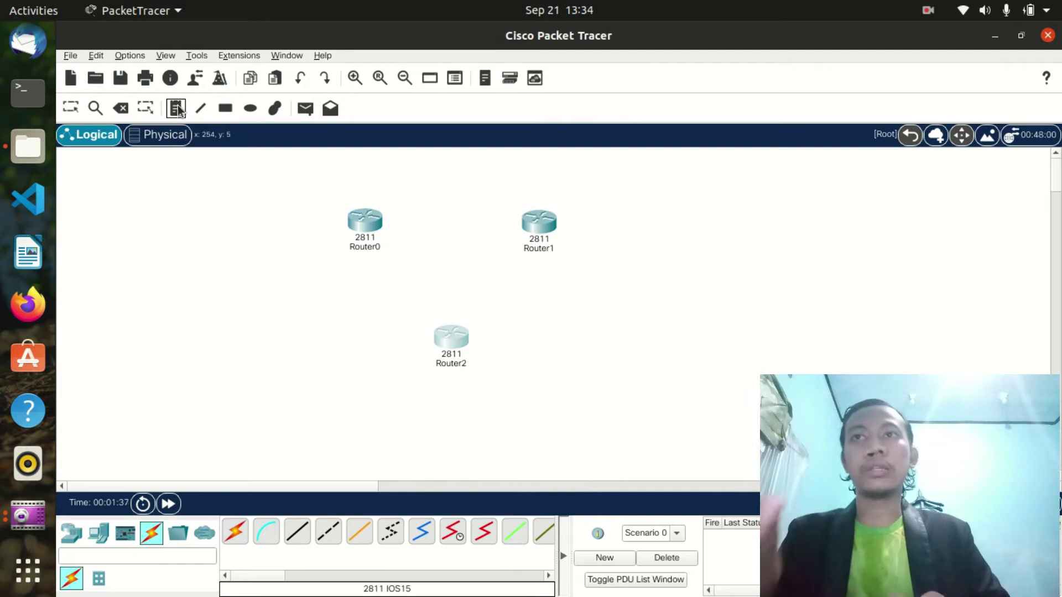
pyautogui.click(363, 263)
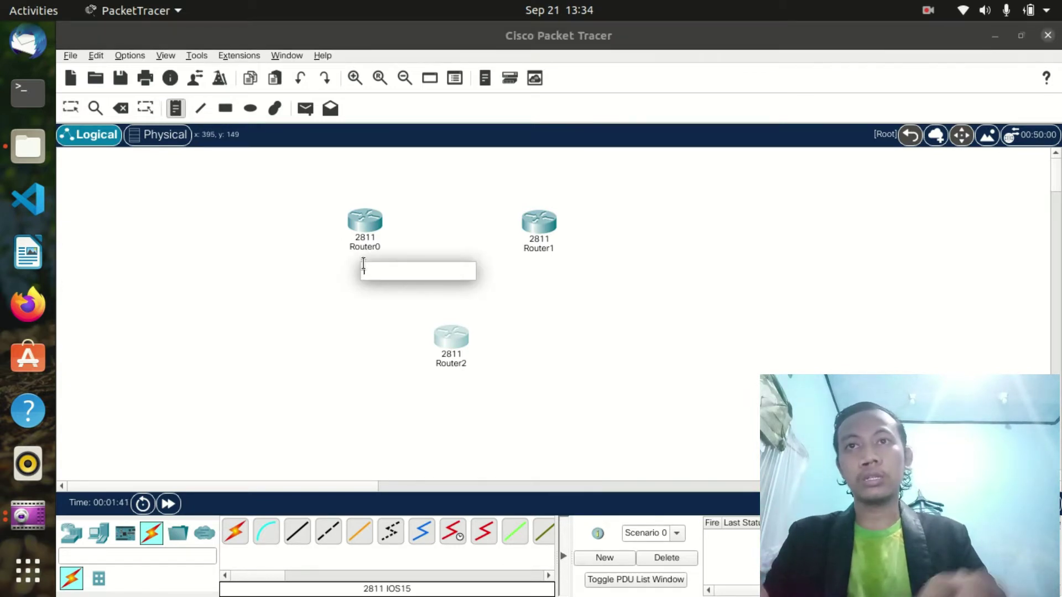
pyautogui.write('Router ')
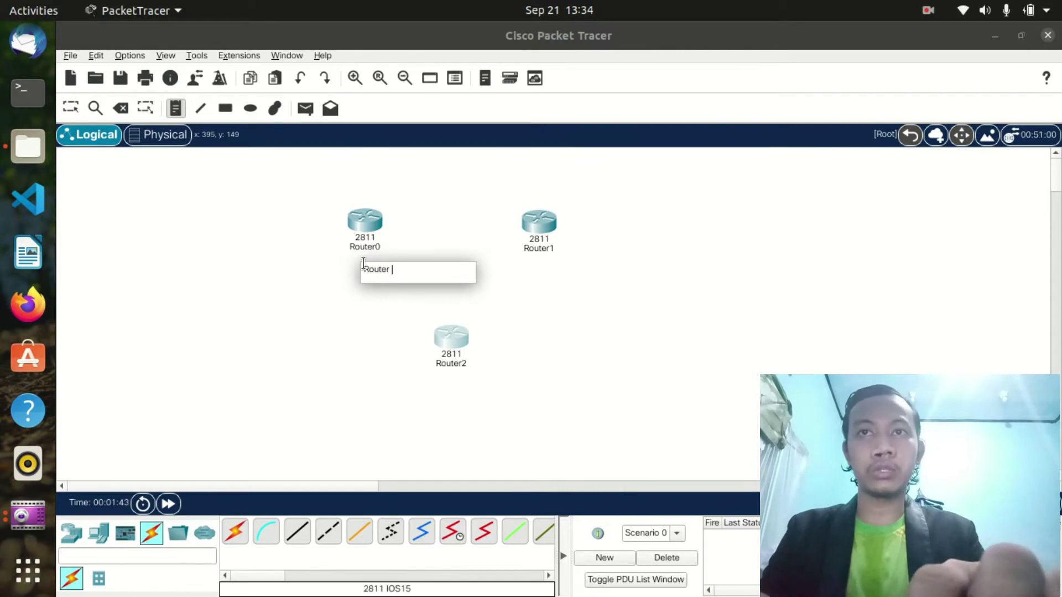
pyautogui.write('0/0')
pyautogui.press('Return')
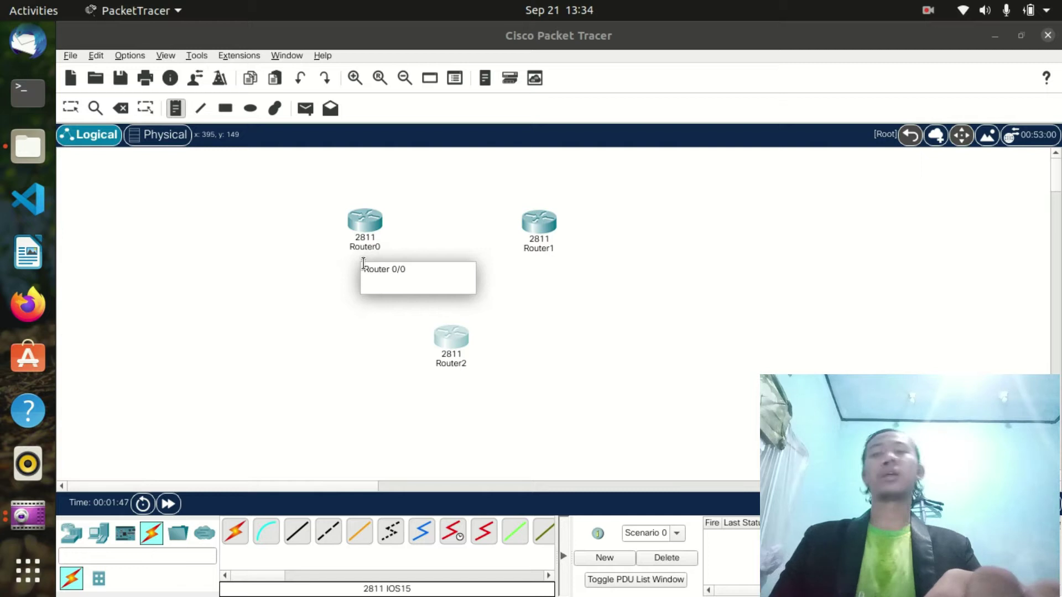
# - Add the interface address "fa0/0 172.0.2.1/32" on the second line of Router0's note
pyautogui.write('fa0/0')
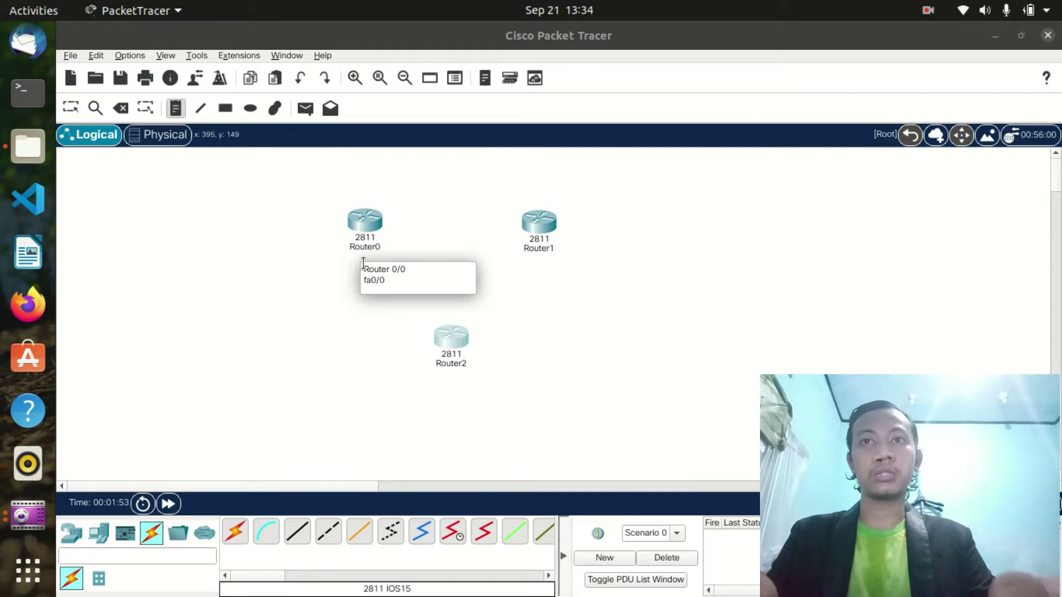
pyautogui.write(' 192')
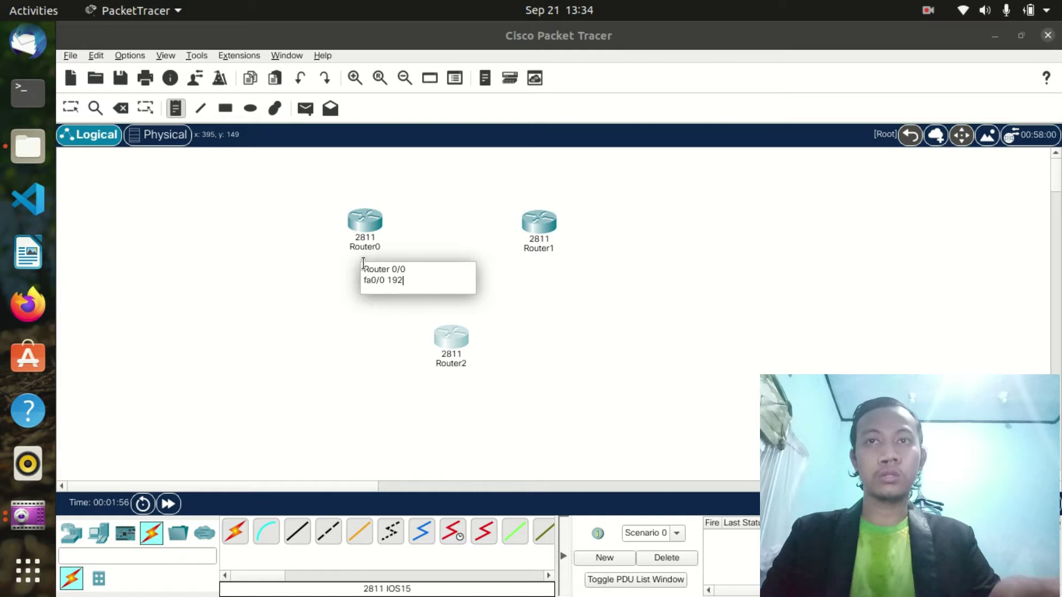
pyautogui.press('BackSpace')
pyautogui.press('BackSpace')
pyautogui.write('72.0.')
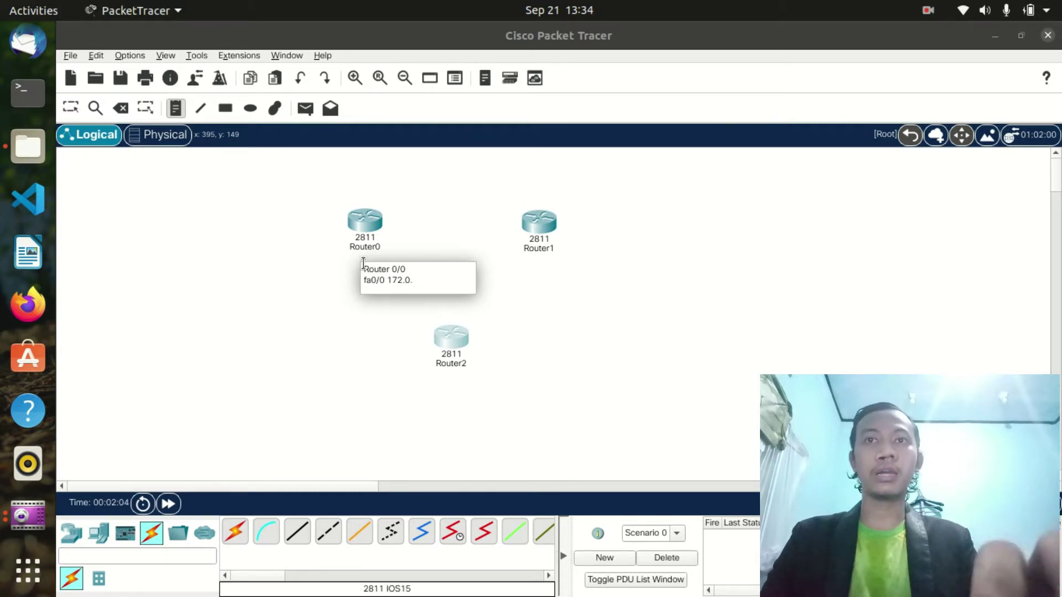
pyautogui.write('2.1/')
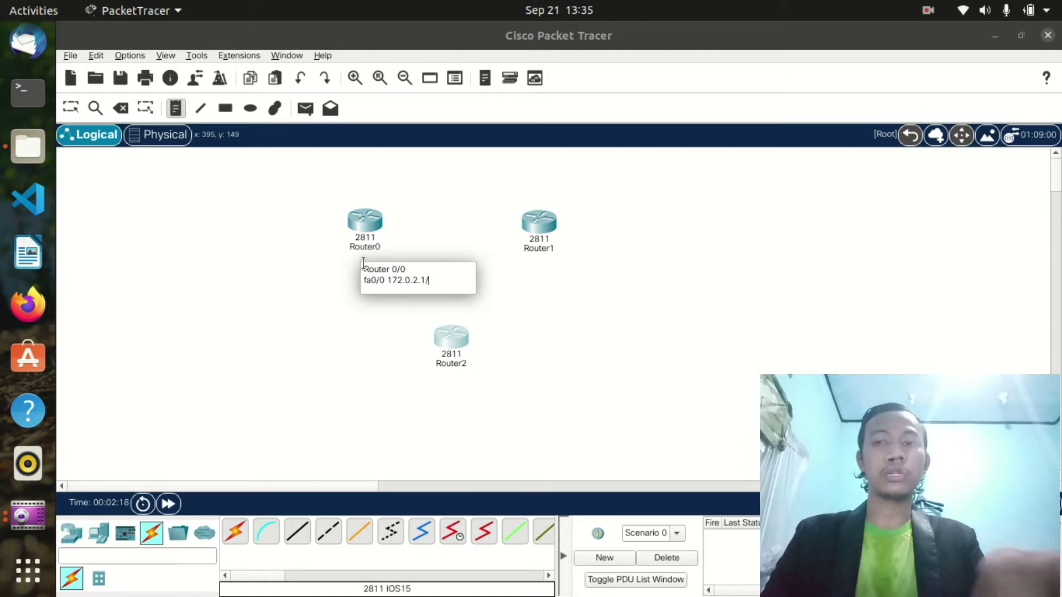
pyautogui.write('2')
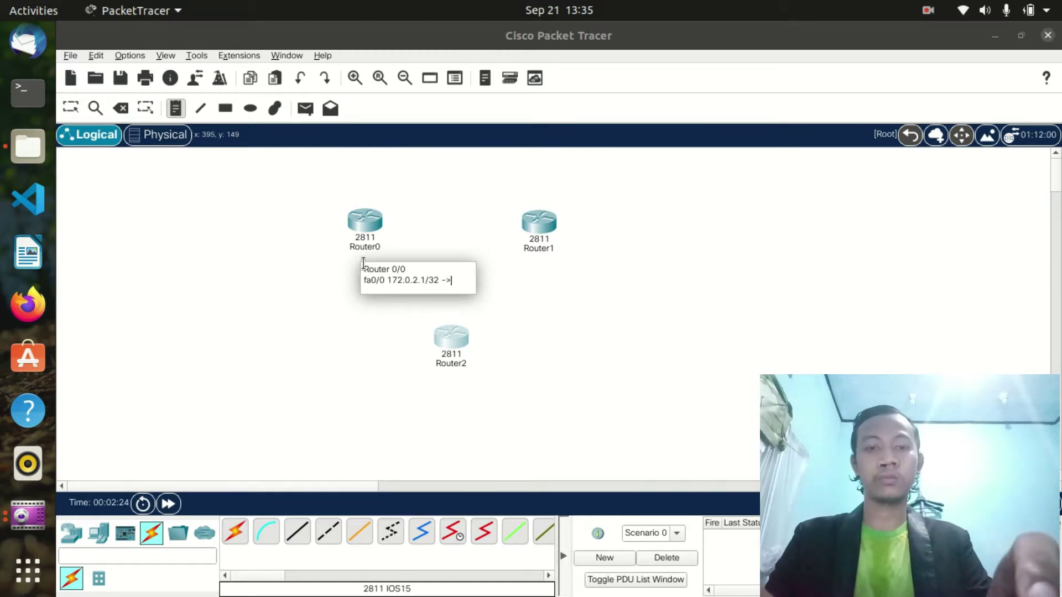
# - Append "-> Router 1 fa0/0" to the address line of Router0's note and finish the note
pyautogui.write(' -> Router')
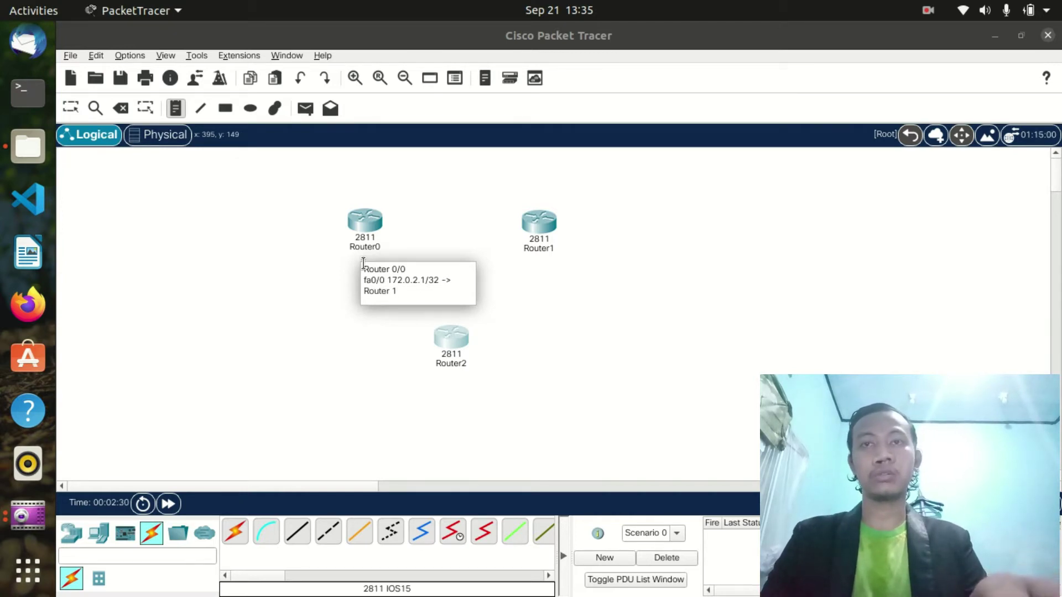
pyautogui.write(' 1 =')
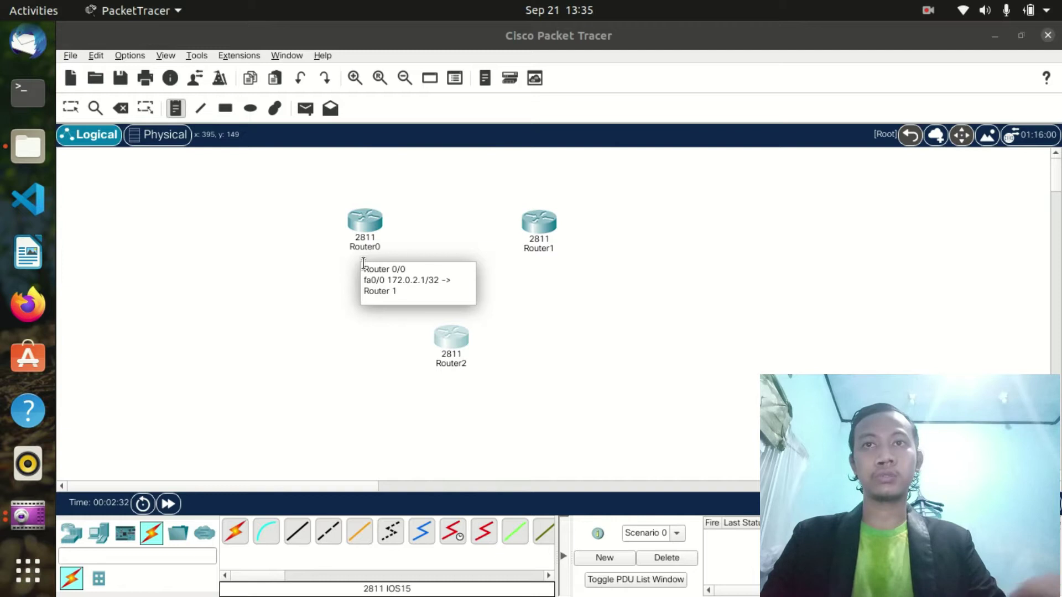
pyautogui.write('fa')
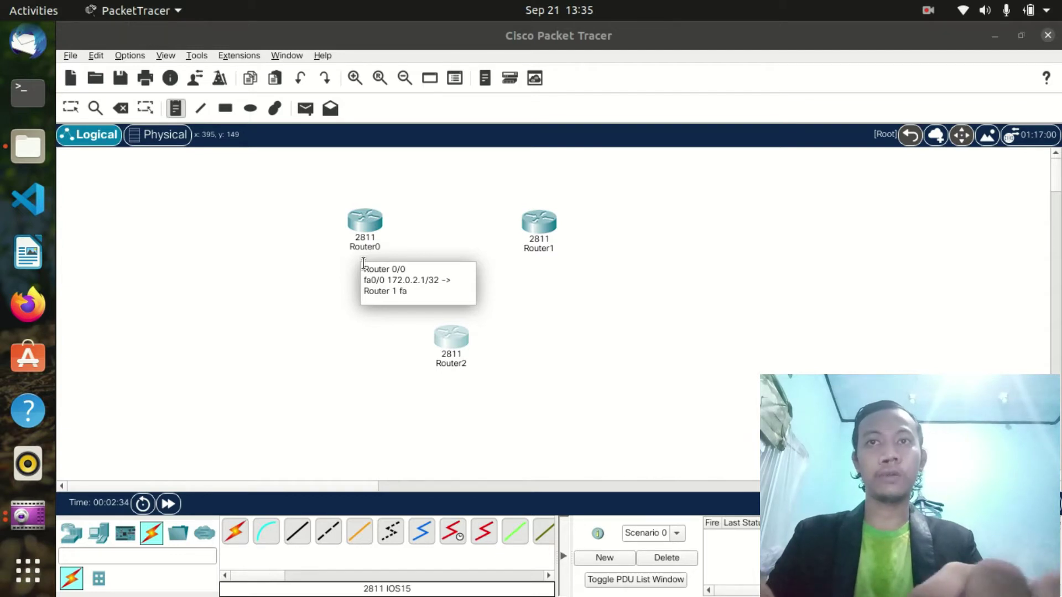
pyautogui.write('0/0')
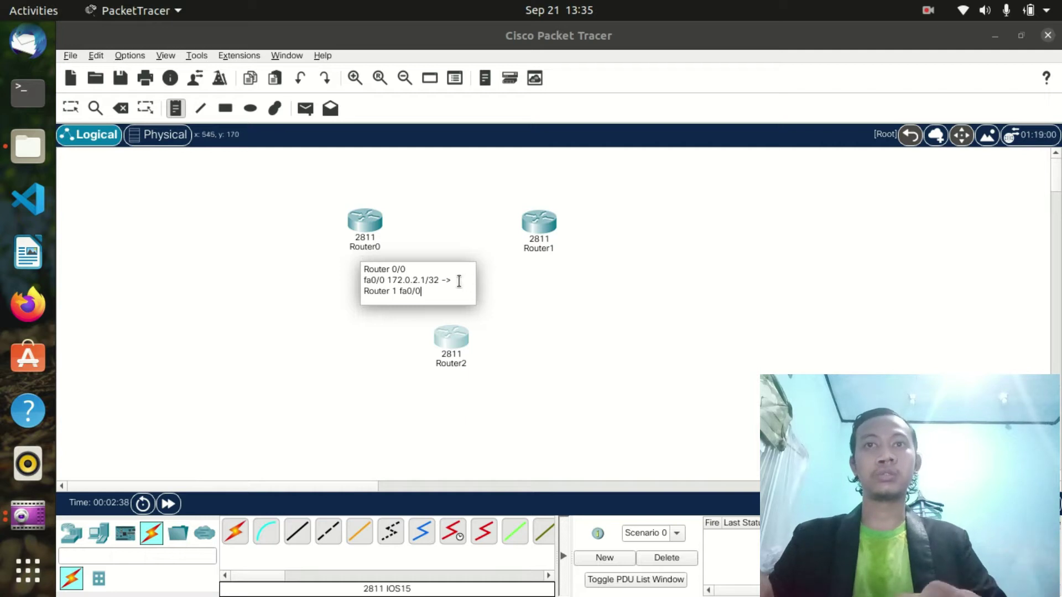
pyautogui.click(464, 316)
pyautogui.click(426, 275)
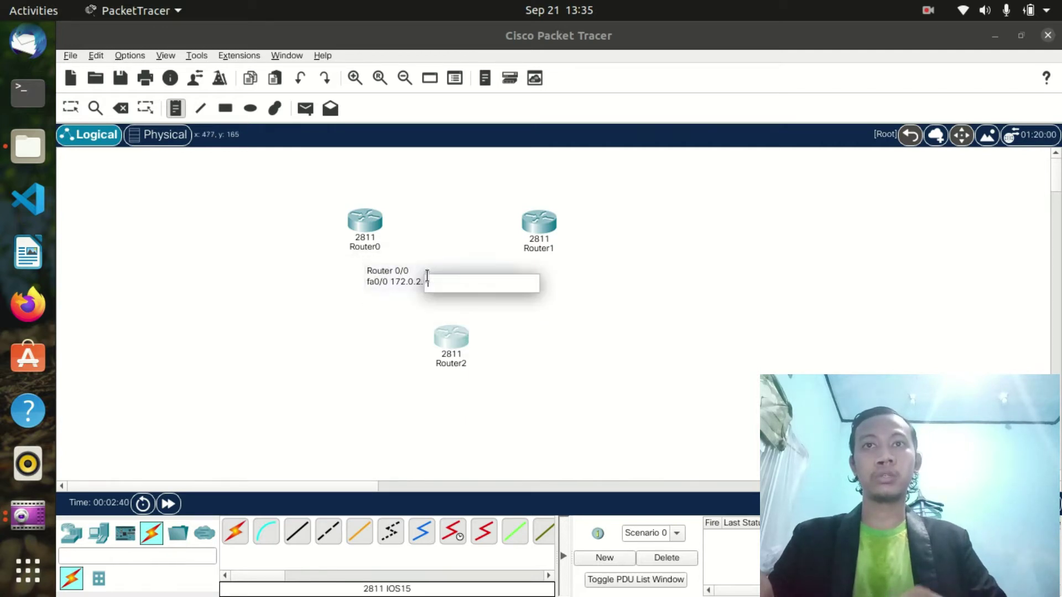
pyautogui.click(379, 285)
pyautogui.click(327, 242)
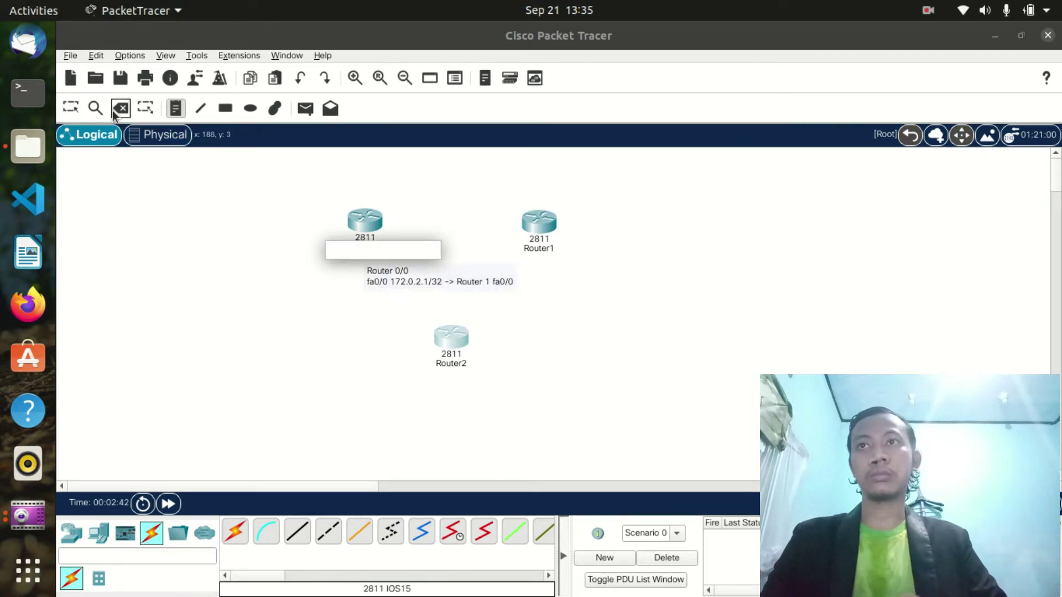
# - Reopen Router0's note for editing and begin a new line "fa0/1 172" below a blank line
pyautogui.click(71, 107)
pyautogui.click(429, 287)
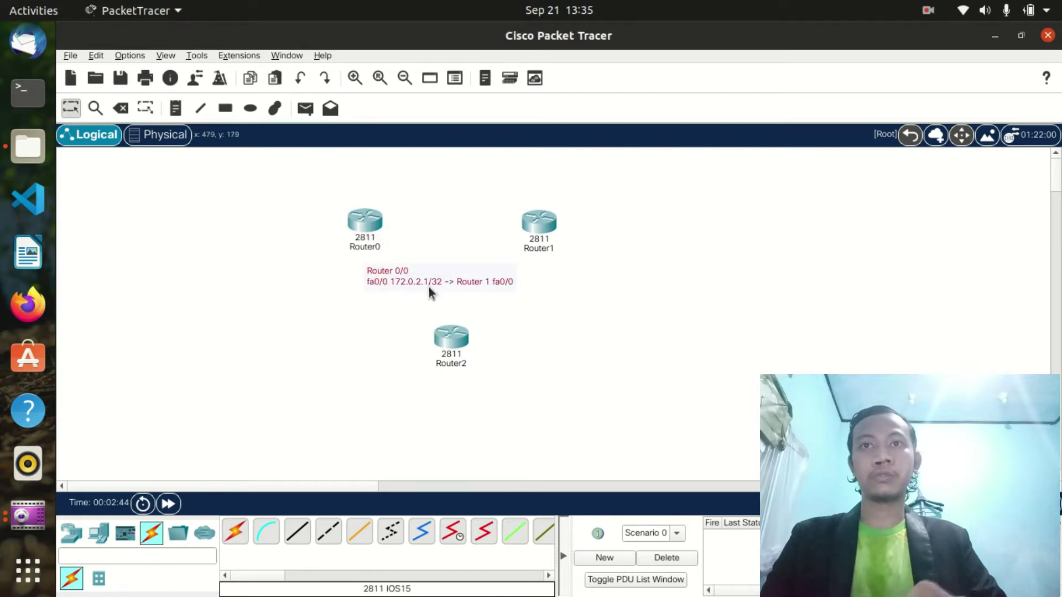
pyautogui.press('Delete')
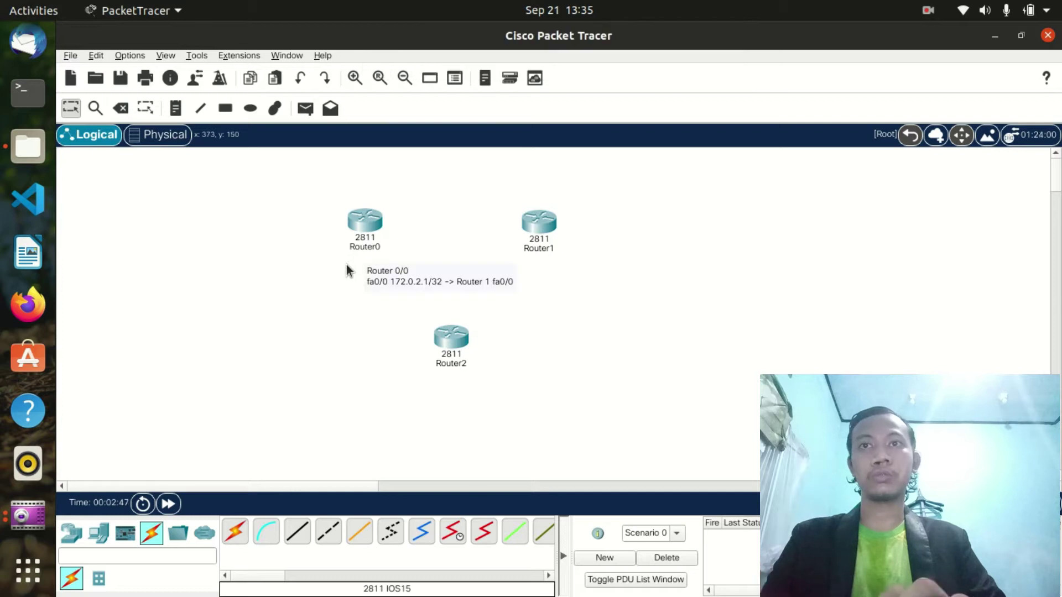
pyautogui.doubleClick(398, 279)
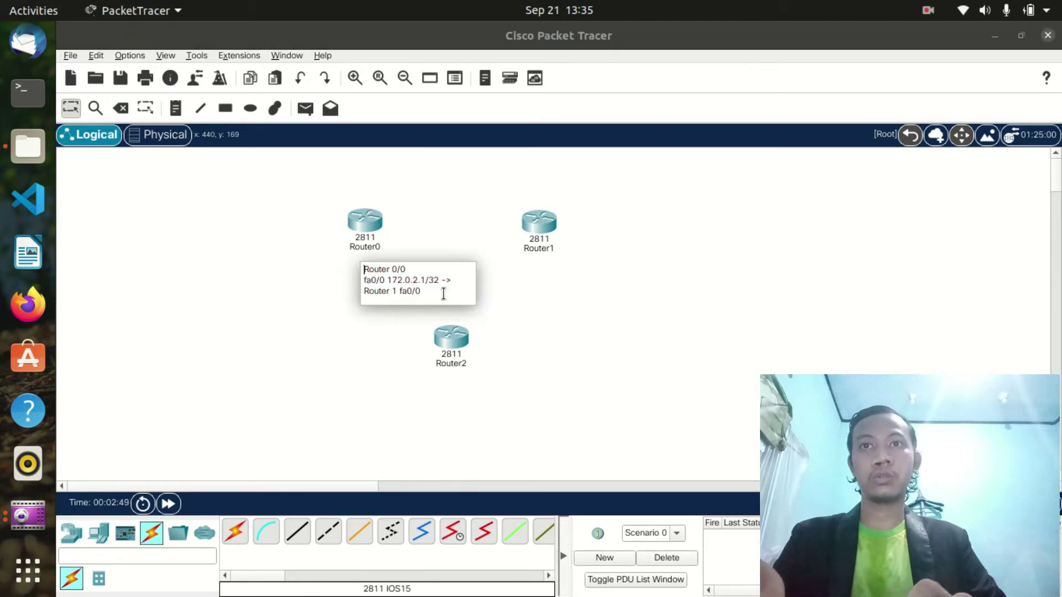
pyautogui.press('Return')
pyautogui.press('Return')
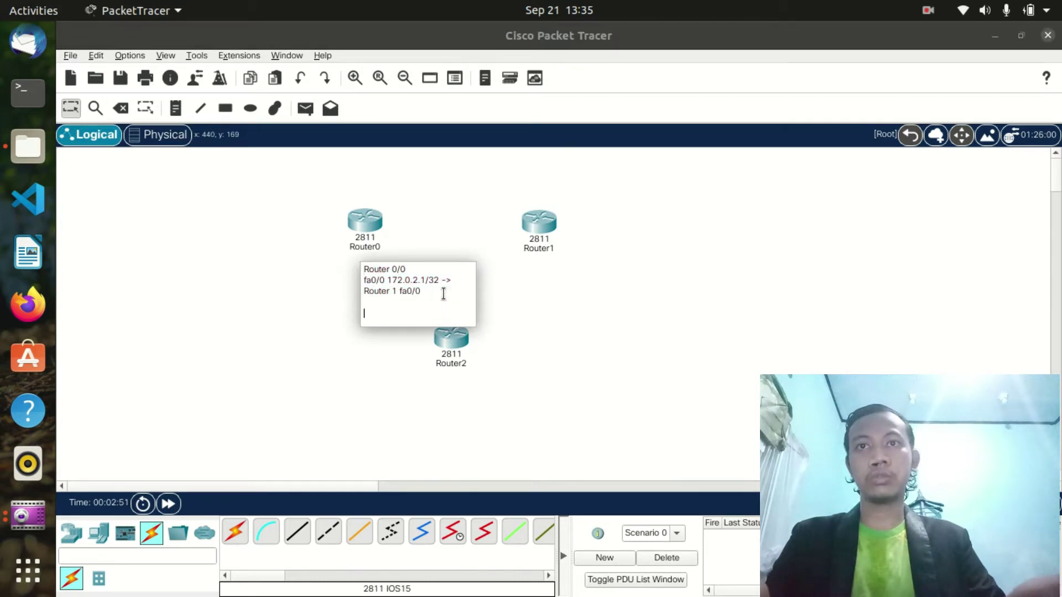
pyautogui.write('fa0')
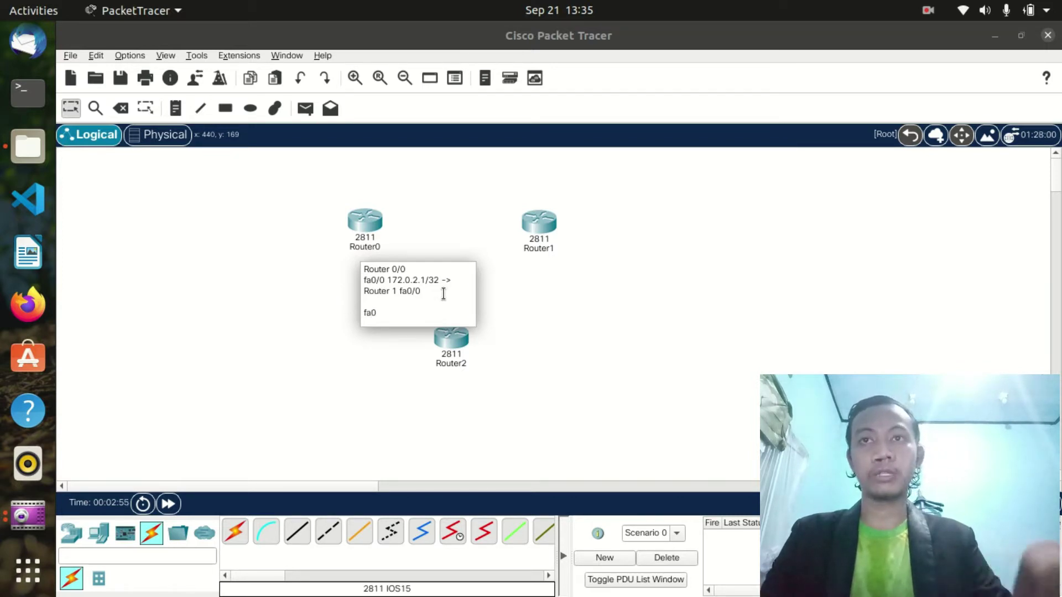
pyautogui.write('/1')
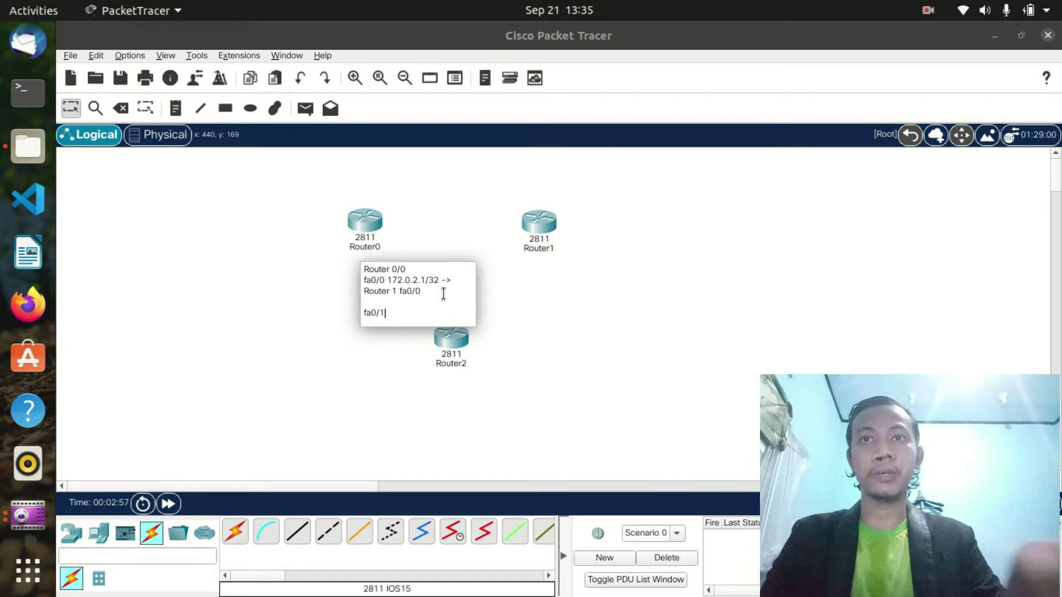
pyautogui.write(' 18')
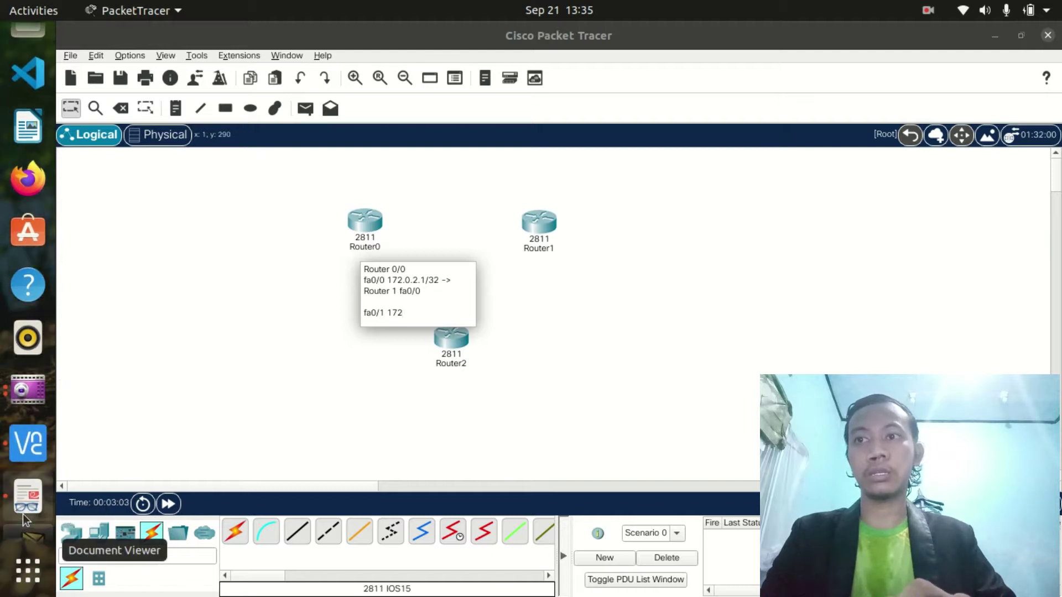
# - Check the project's IP address rule in Document Viewer and complete the fa0/1 address in Router0's note as 172.1.2.1/32
pyautogui.click(20, 457)
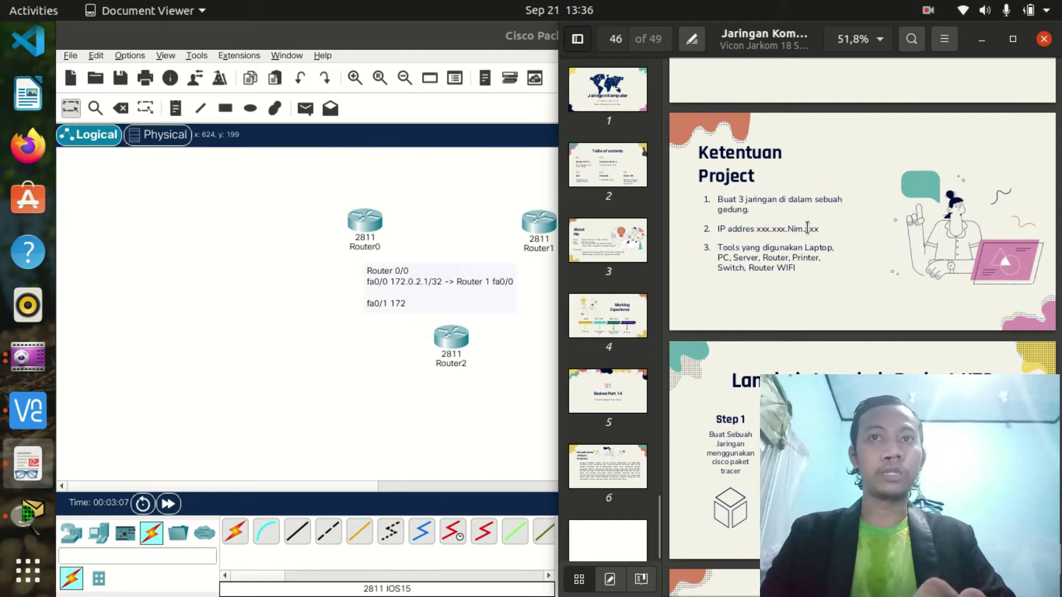
pyautogui.doubleClick(402, 308)
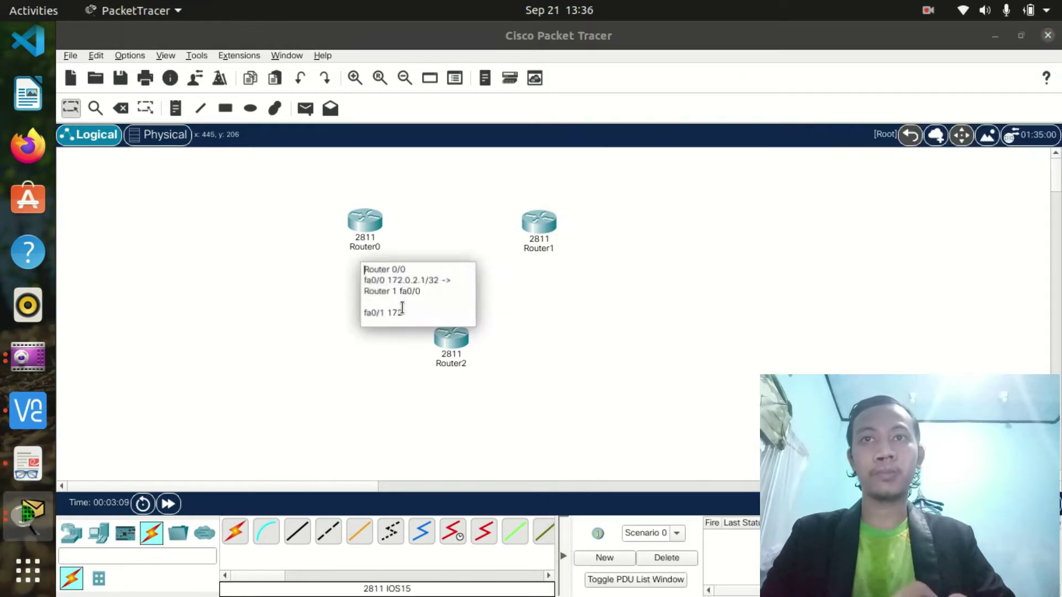
pyautogui.press('Return')
pyautogui.press('BackSpace')
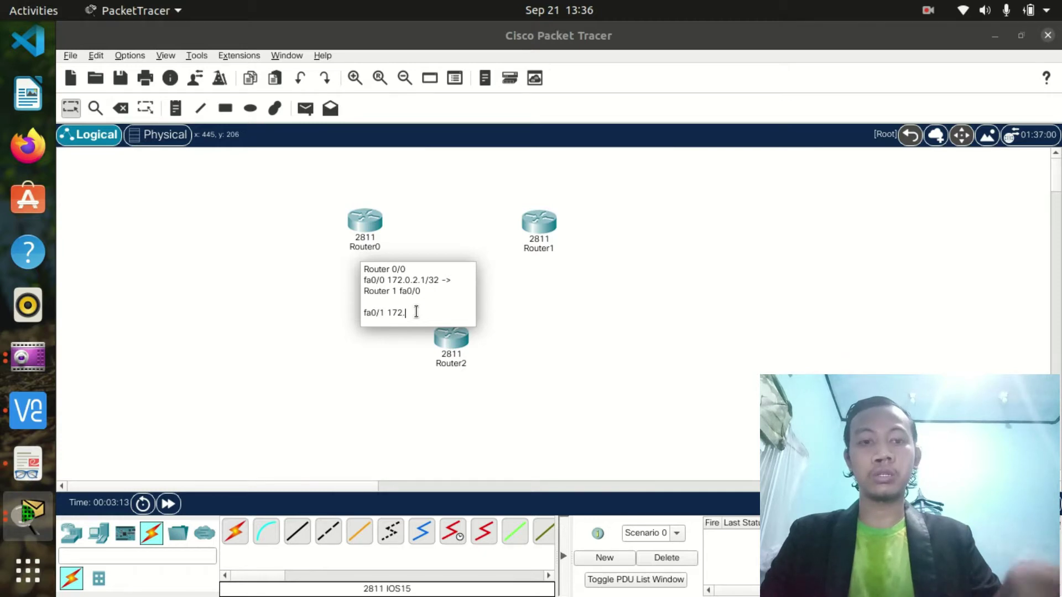
pyautogui.write('.1.')
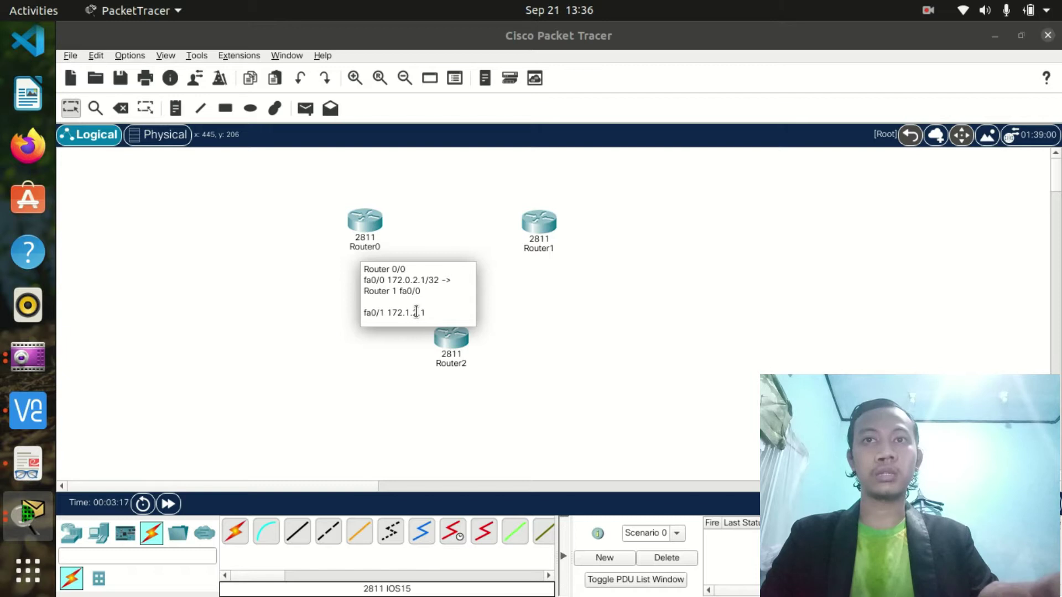
pyautogui.write('2.1/32')
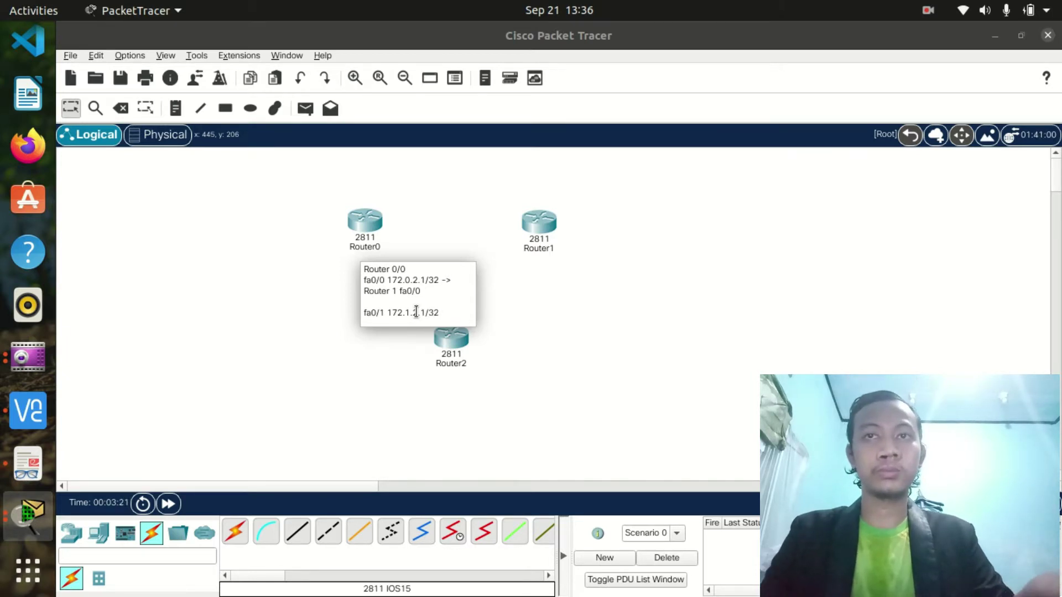
# - Append "-> Router 2 fa0/1" to the fa0/1 line of Router0's note and move the finished note directly beneath Router0
pyautogui.write(' ->rou')
pyautogui.press('BackSpace')
pyautogui.press('BackSpace')
pyautogui.press('BackSpace')
pyautogui.write('Router fa')
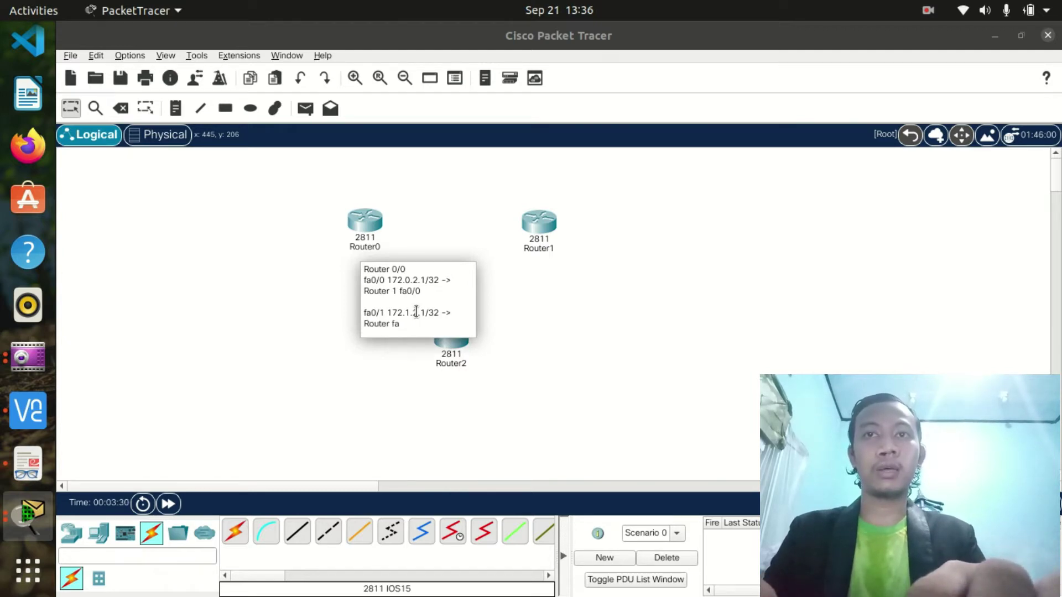
pyautogui.write('0')
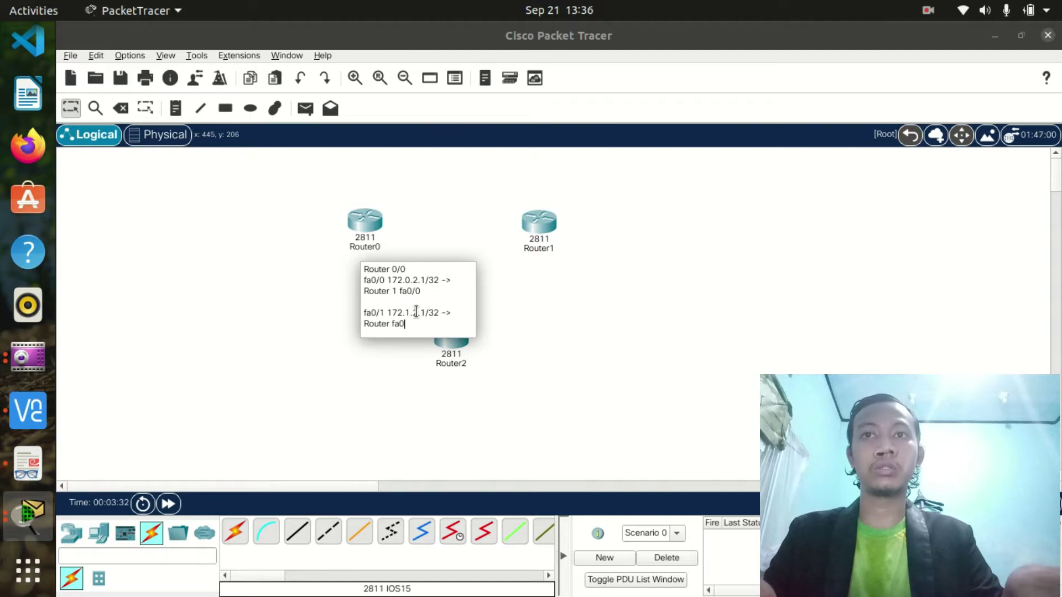
pyautogui.write('/1')
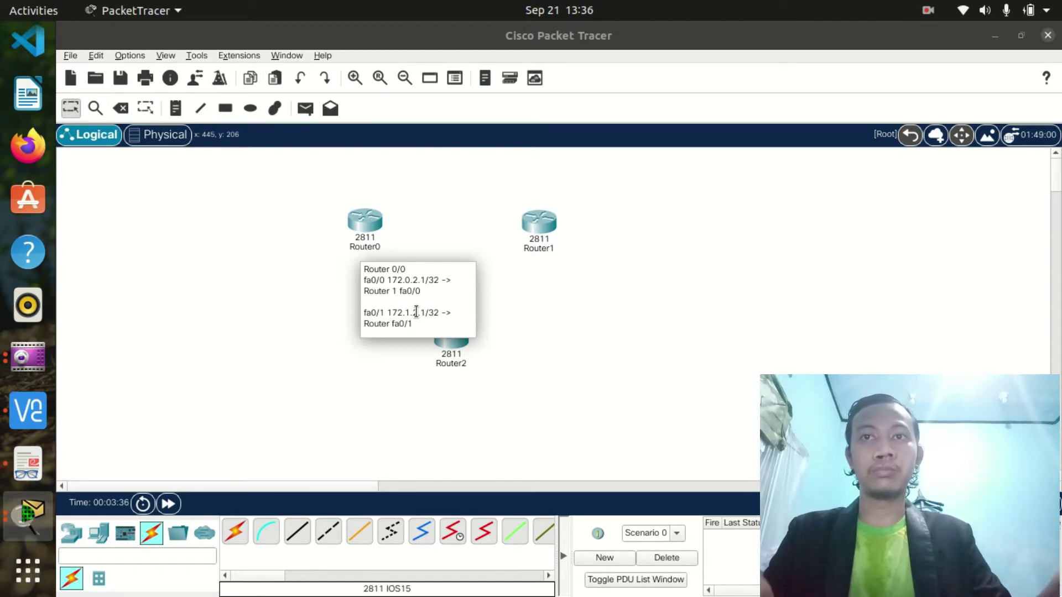
pyautogui.write('2')
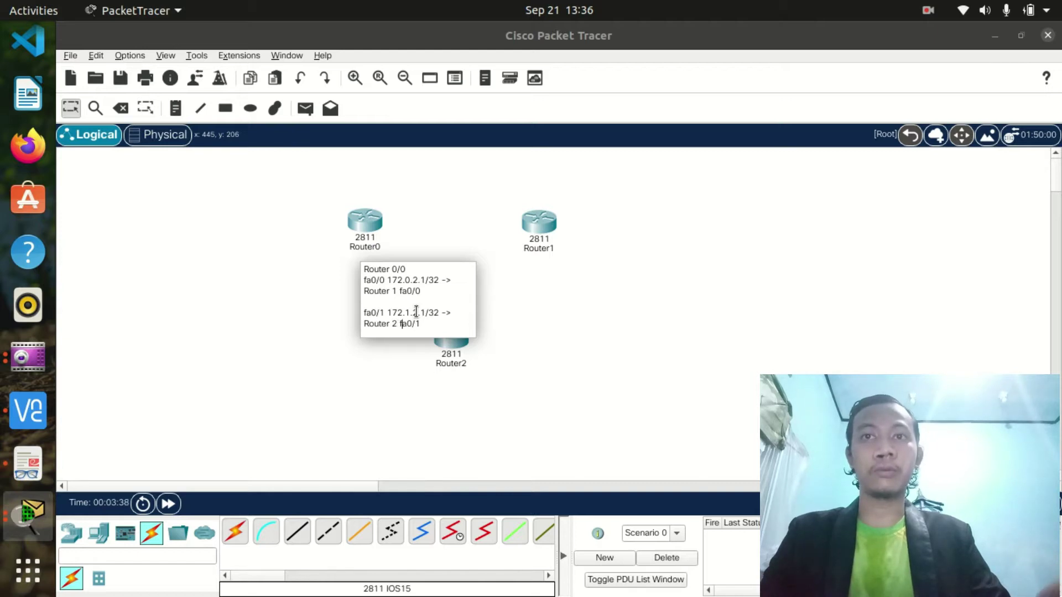
pyautogui.click(549, 313)
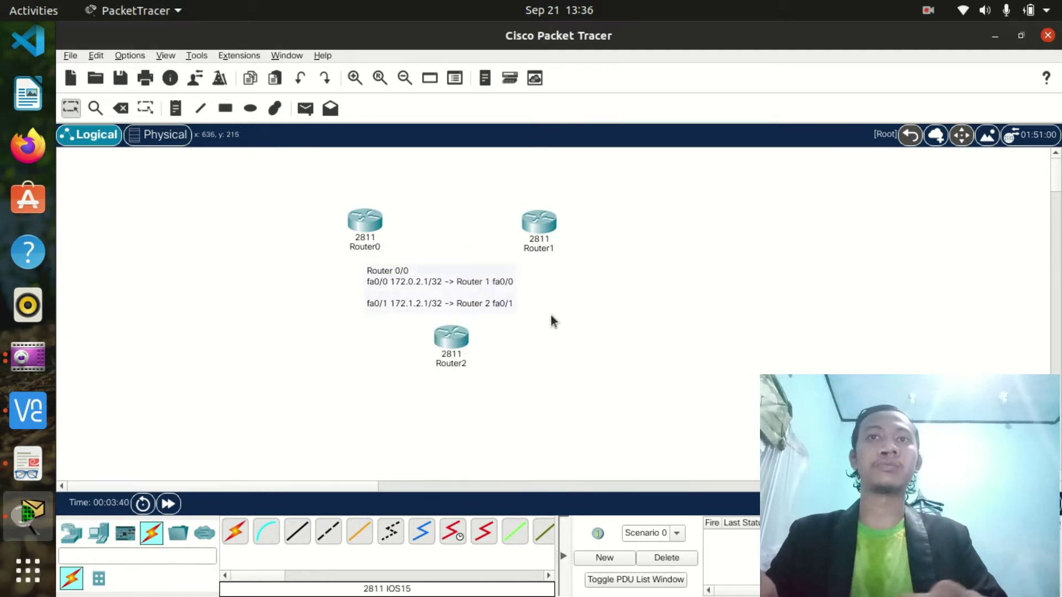
pyautogui.moveTo(470, 285)
pyautogui.mouseDown()
pyautogui.moveTo(499, 283)
pyautogui.moveTo(476, 277)
pyautogui.mouseUp()
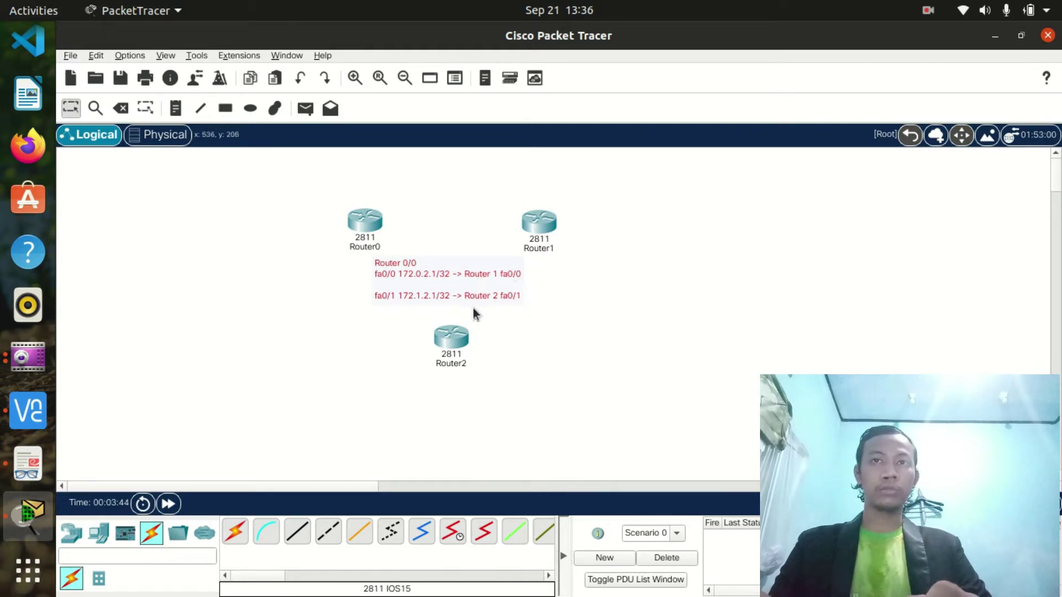
pyautogui.moveTo(473, 280); pyautogui.dragTo(443, 277)
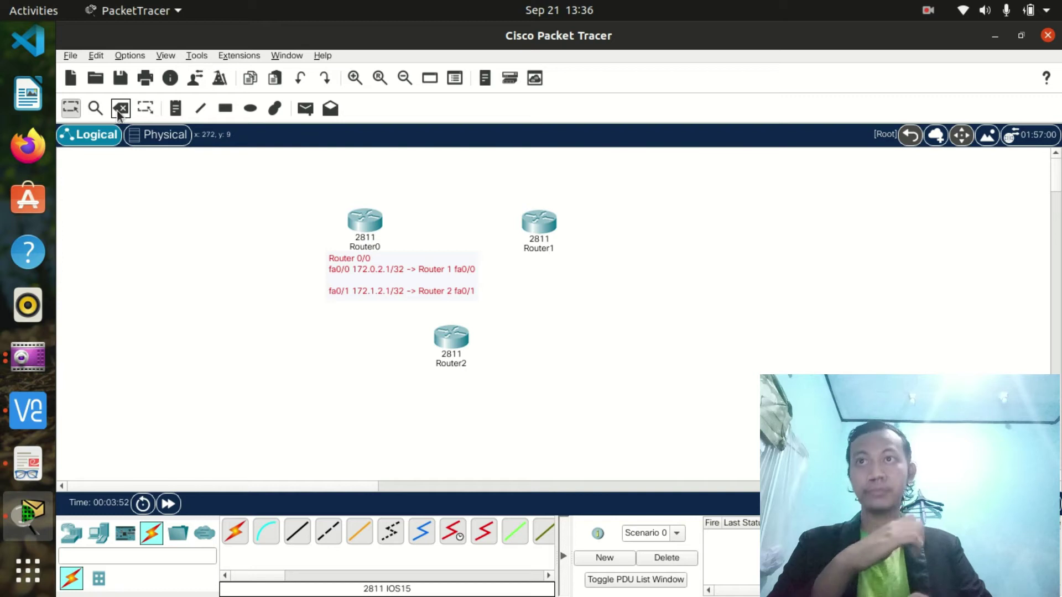
# - Place a text note below Router1 with the first line "Router1" and begin a second line
pyautogui.click(168, 113)
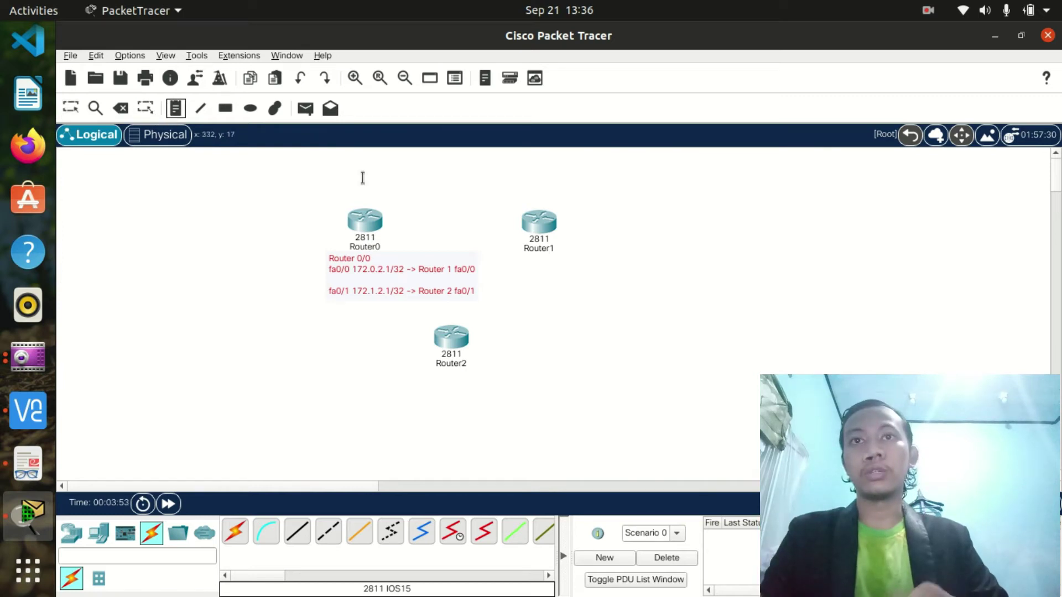
pyautogui.click(557, 292)
pyautogui.write('Router1')
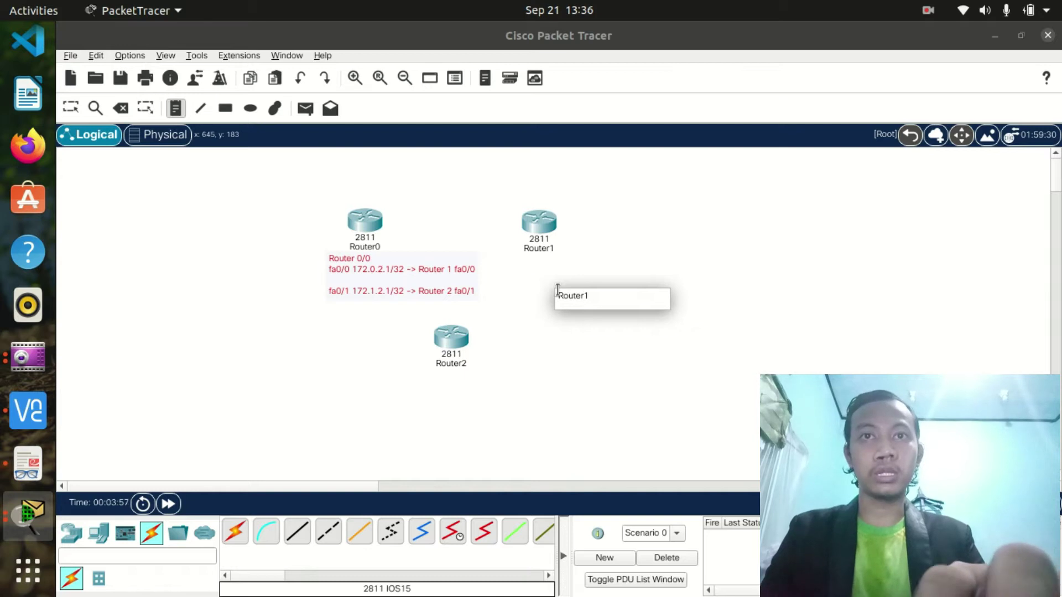
pyautogui.press('Return')
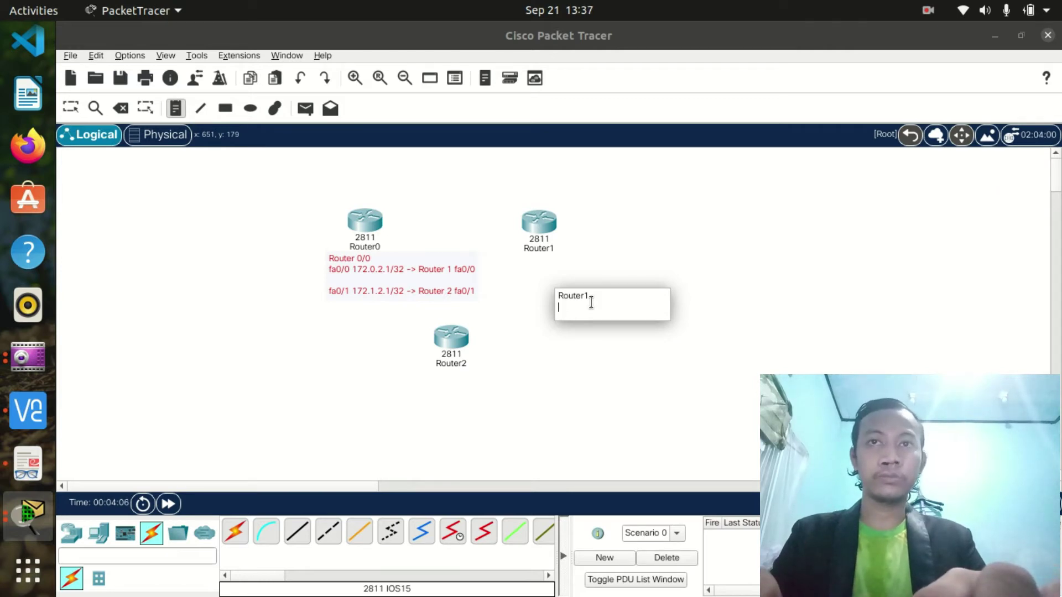
# - Enter the interface address "fa0/1 172.2.2.1/32" on the second line of Router1's note
pyautogui.write('fa')
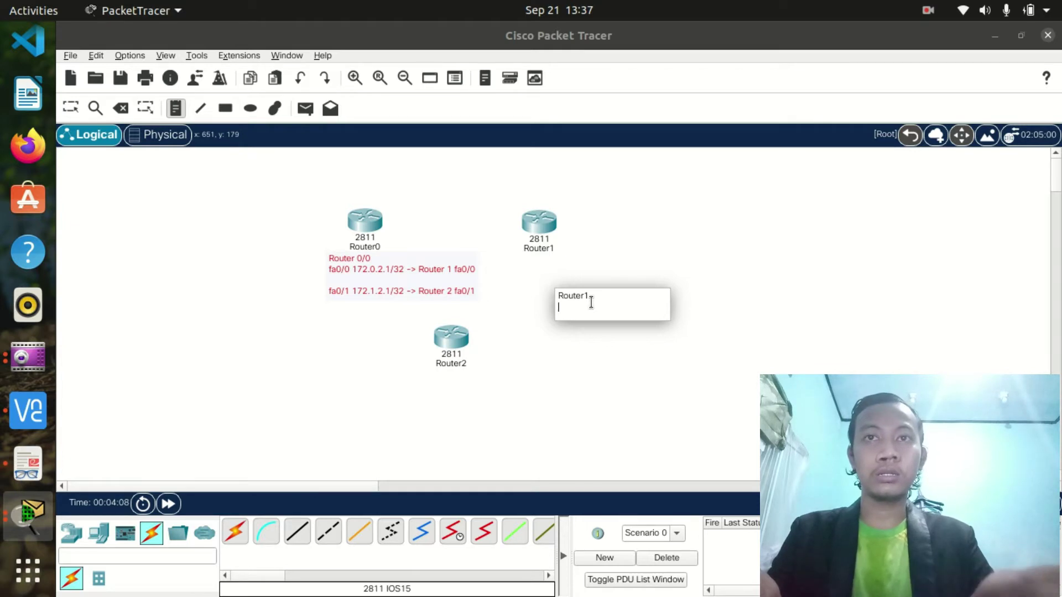
pyautogui.write('0/')
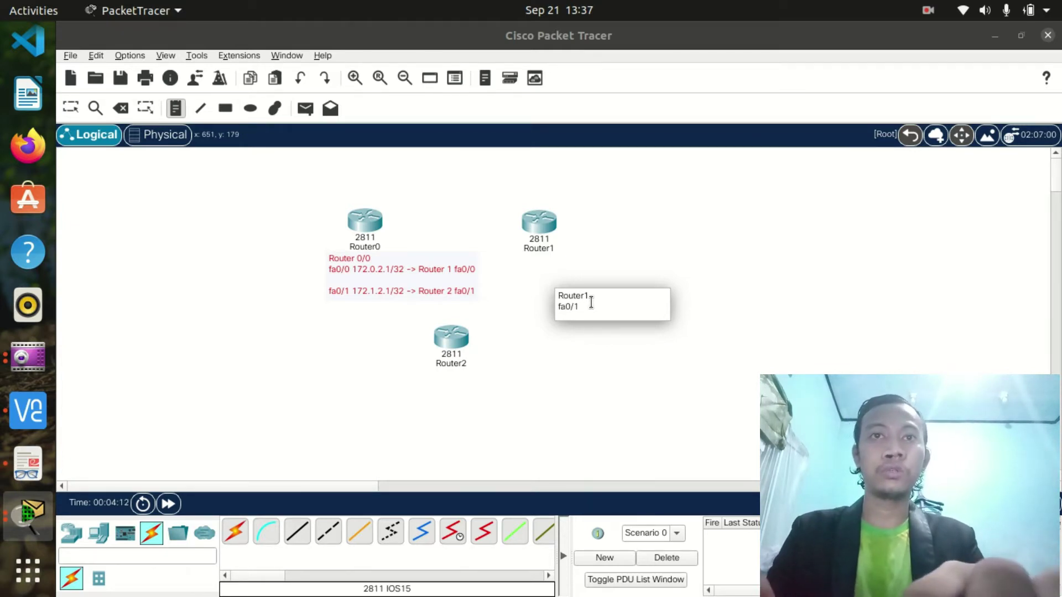
pyautogui.write('1 172.')
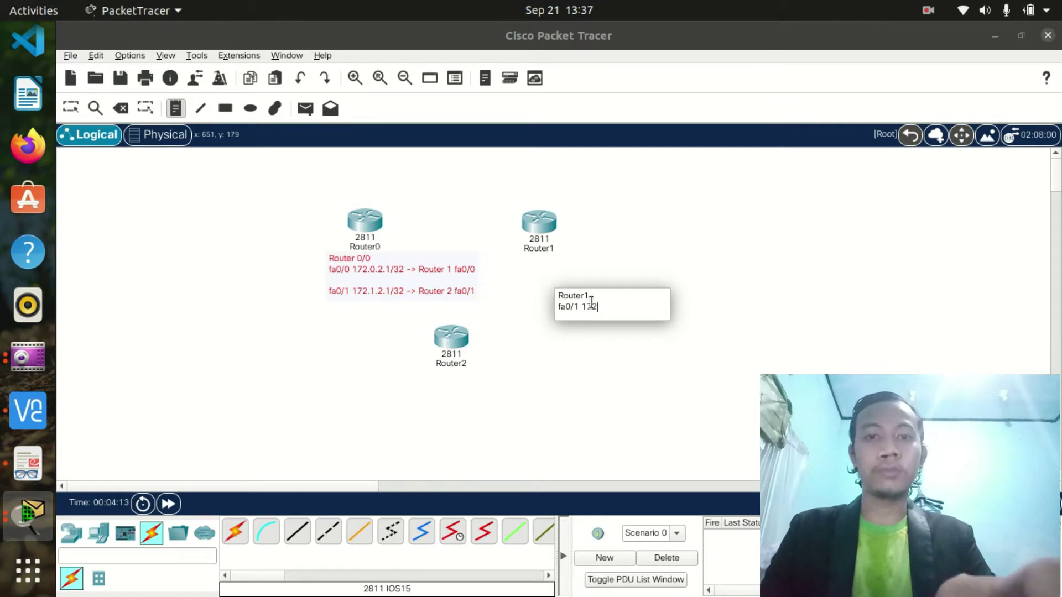
pyautogui.write('2.2')
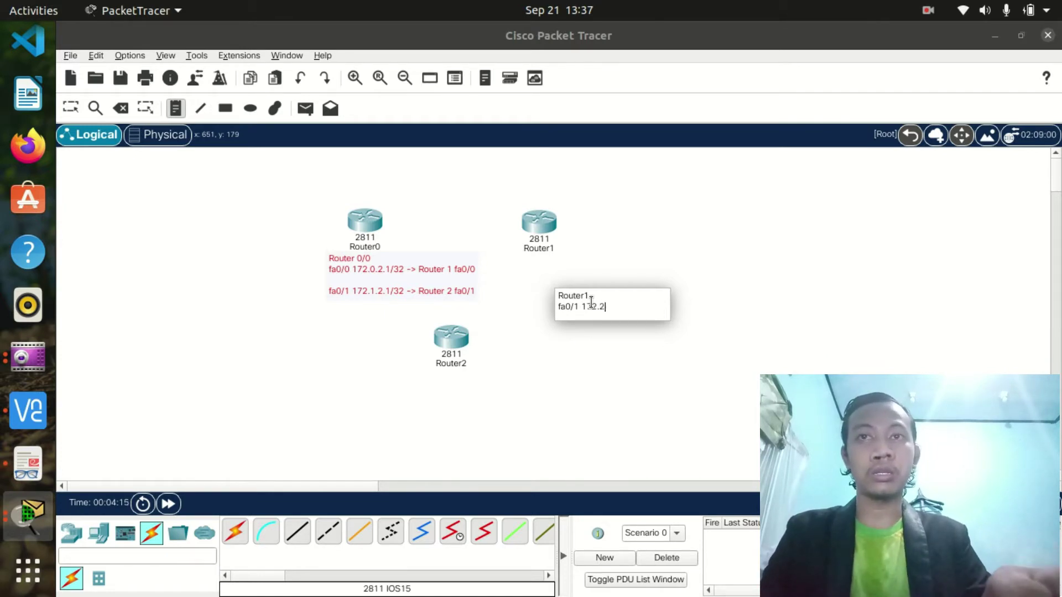
pyautogui.write('.1/')
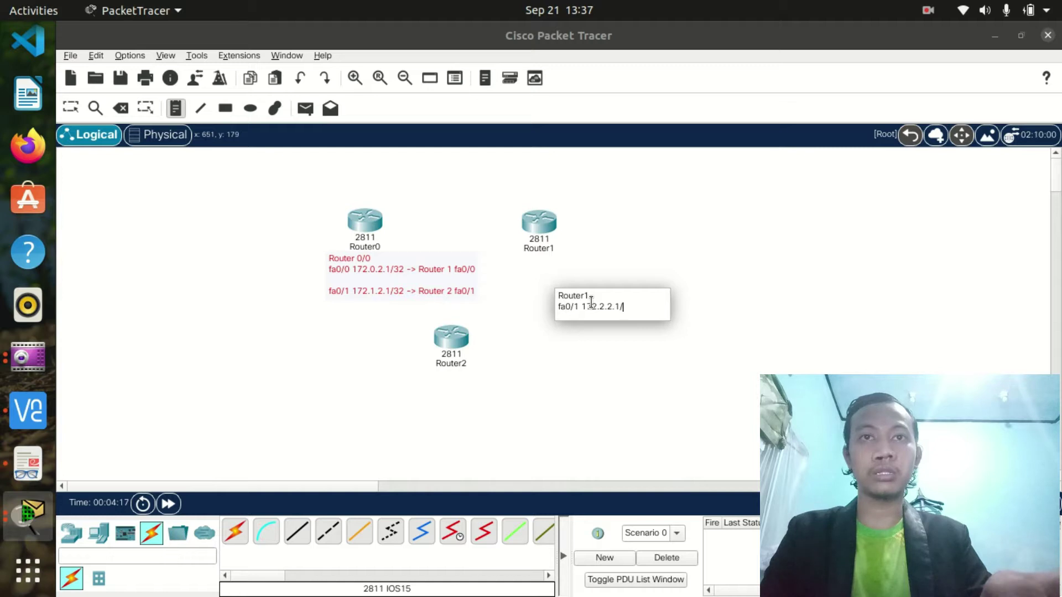
pyautogui.write('32')
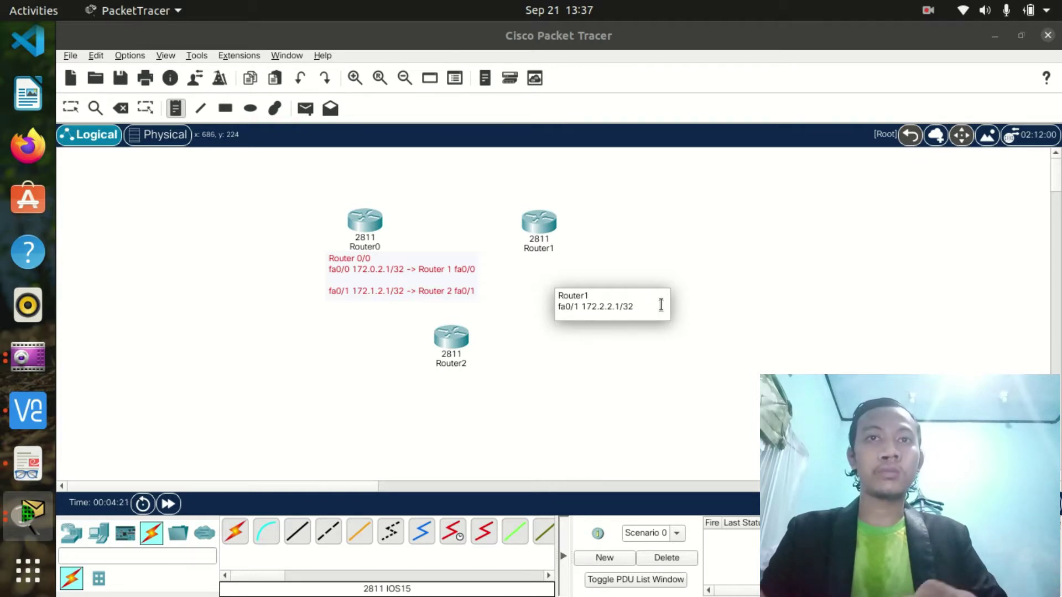
# - Finish Router1's note and move it closer beneath Router1
pyautogui.click(278, 157)
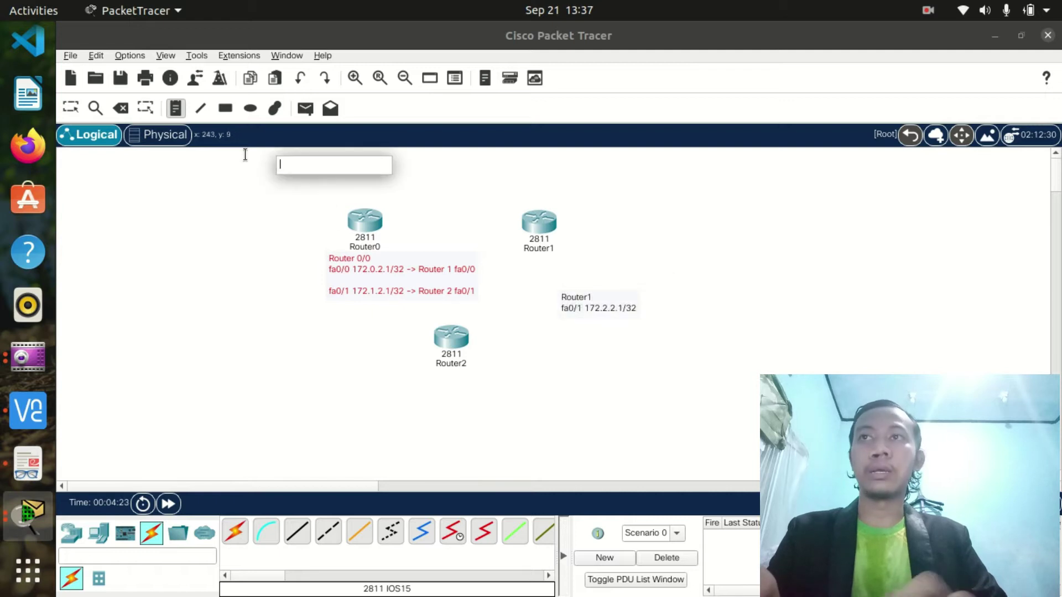
pyautogui.click(473, 287)
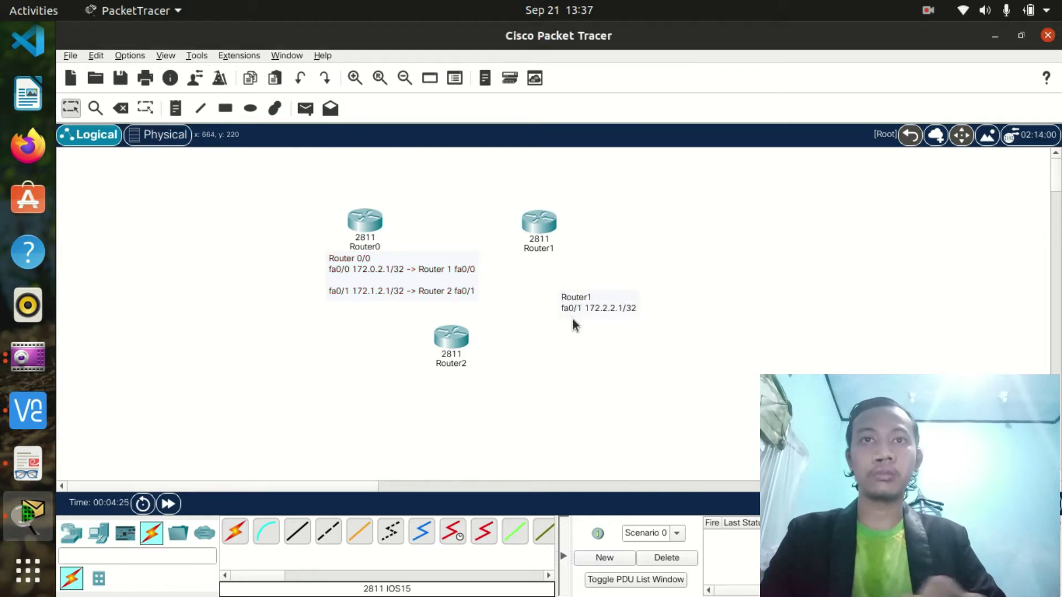
pyautogui.moveTo(596, 304); pyautogui.dragTo(563, 279)
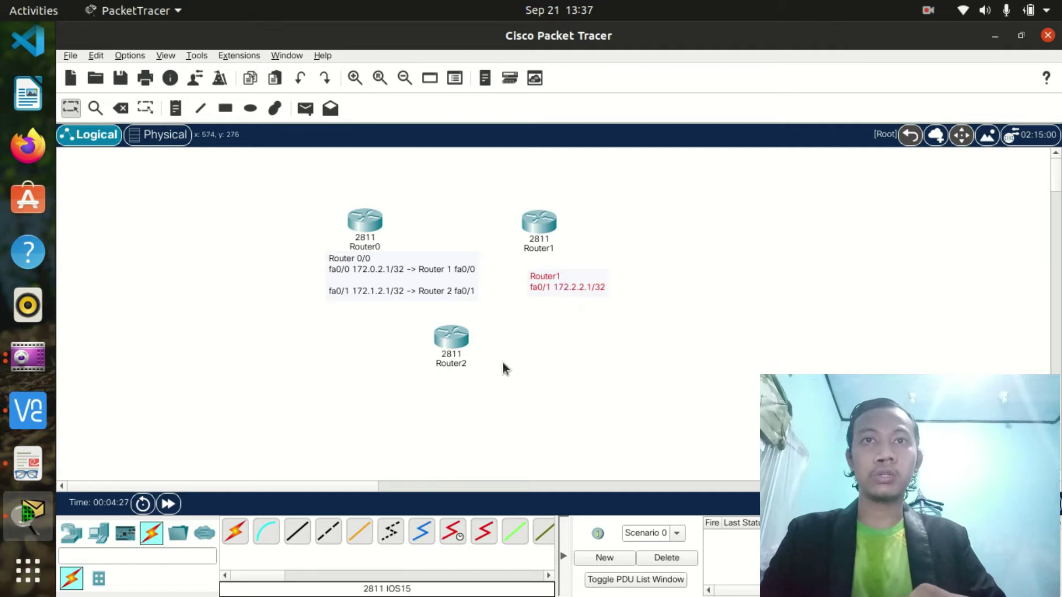
# - Connect Router0's FastEthernet0/0 to Router1's FastEthernet0/0 with a copper cross-over cable
pyautogui.click(328, 532)
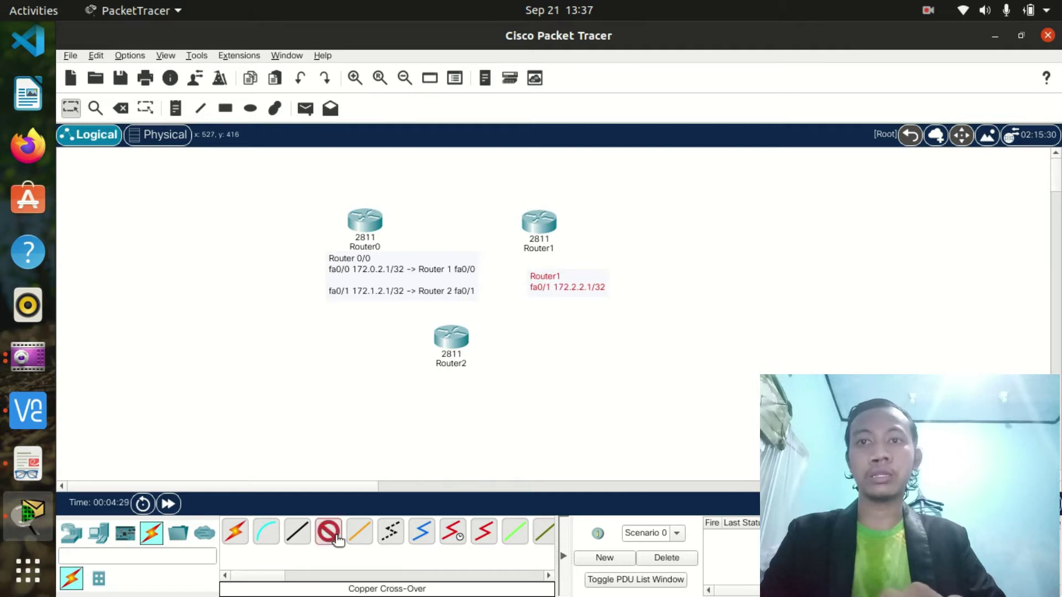
pyautogui.click(458, 330)
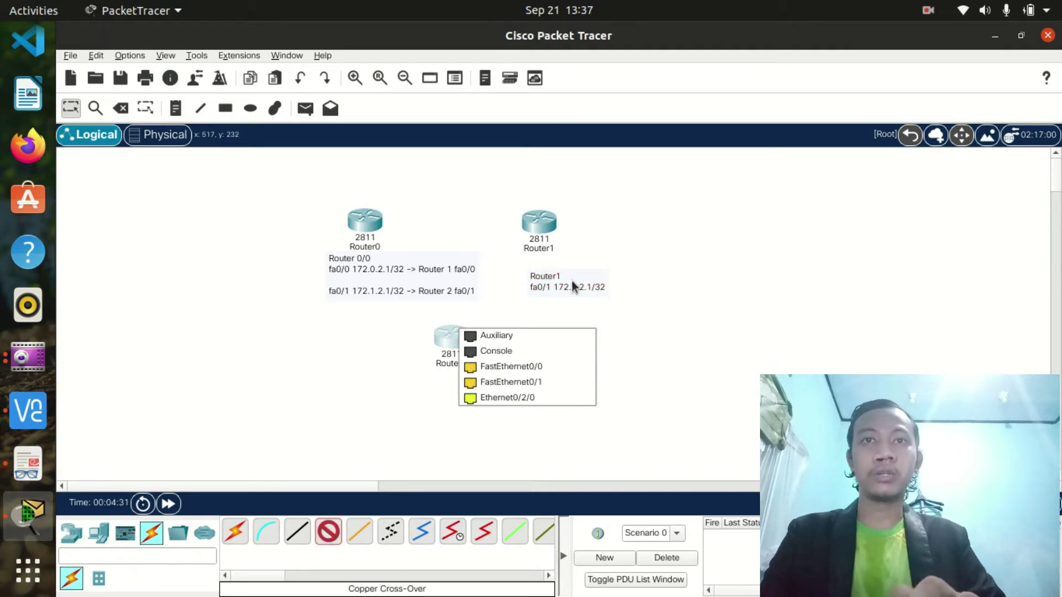
pyautogui.press('Escape')
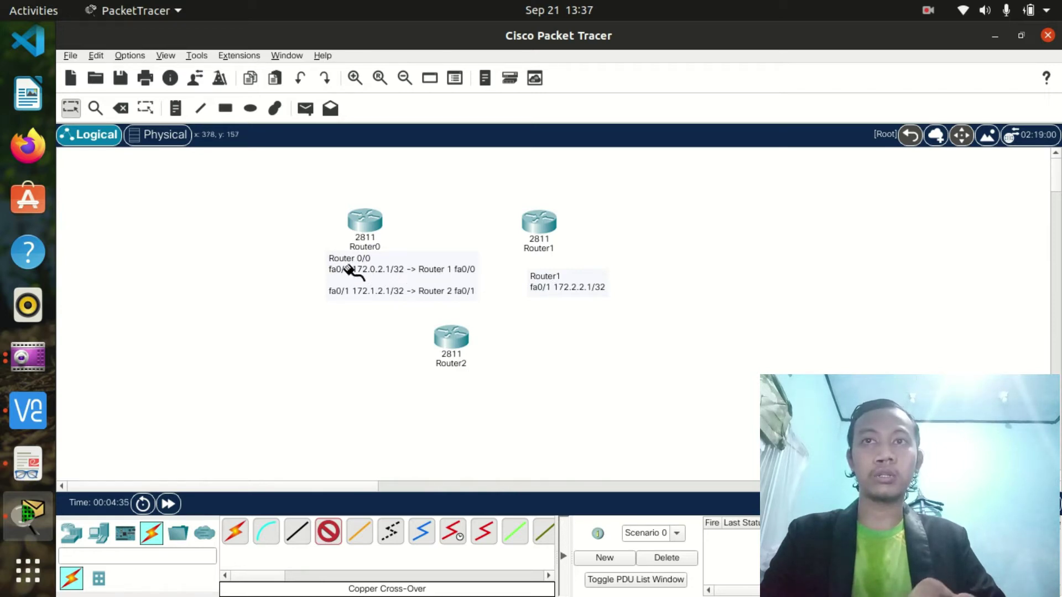
pyautogui.click(379, 221)
pyautogui.click(400, 256)
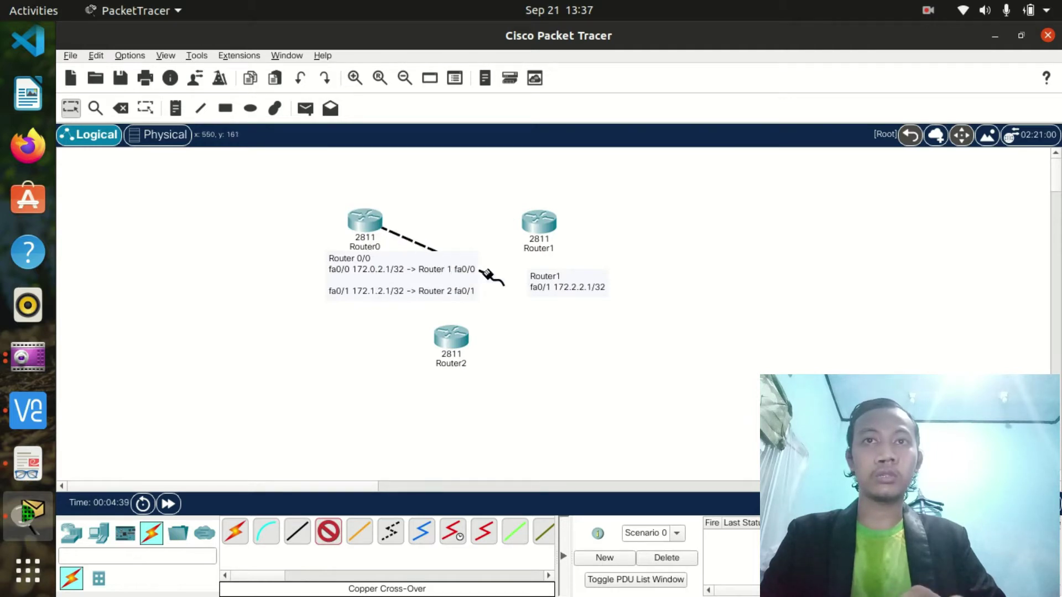
pyautogui.click(547, 226)
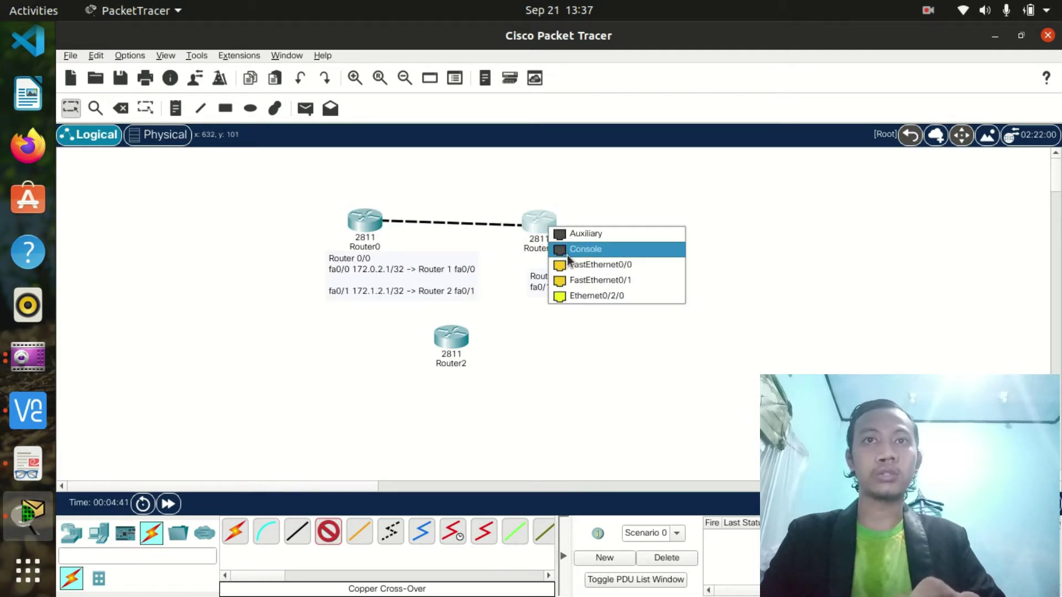
pyautogui.click(569, 264)
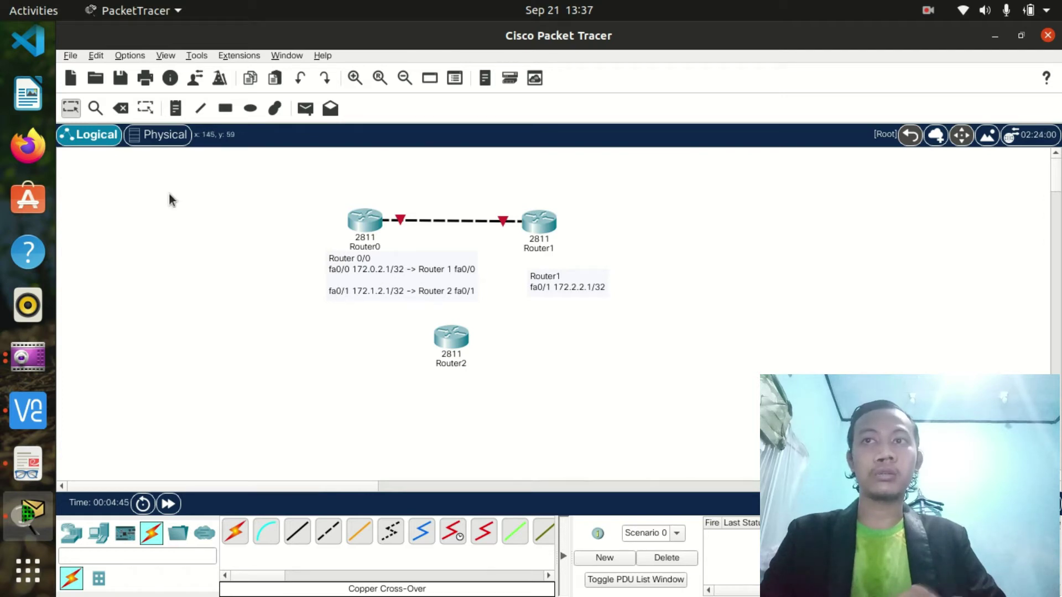
# - Connect Router0's FastEthernet0/1 to Router2's FastEthernet0/1 with a copper cross-over cable
pyautogui.click(325, 534)
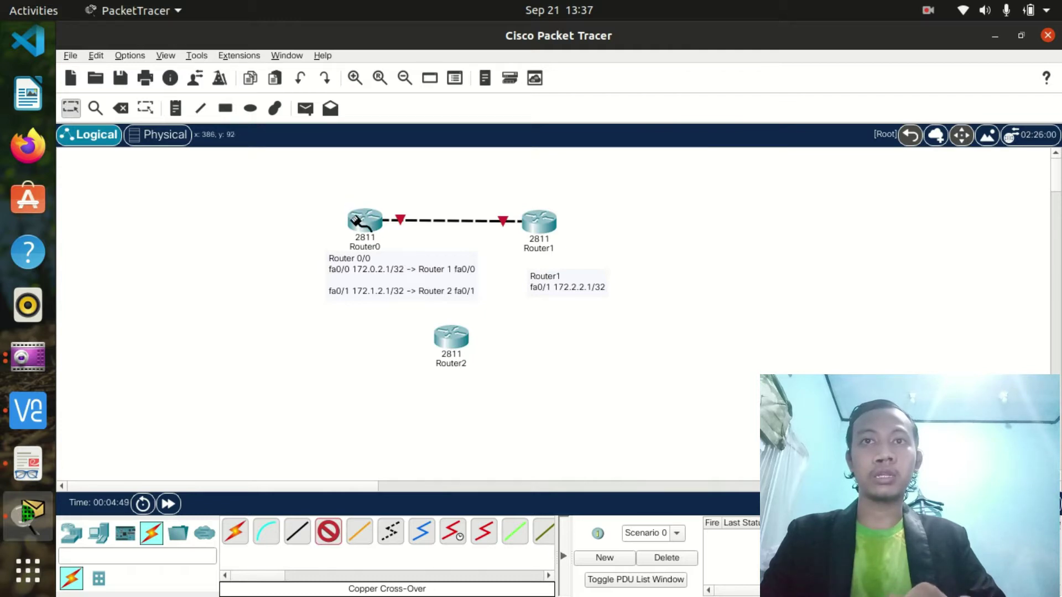
pyautogui.click(358, 221)
pyautogui.click(404, 258)
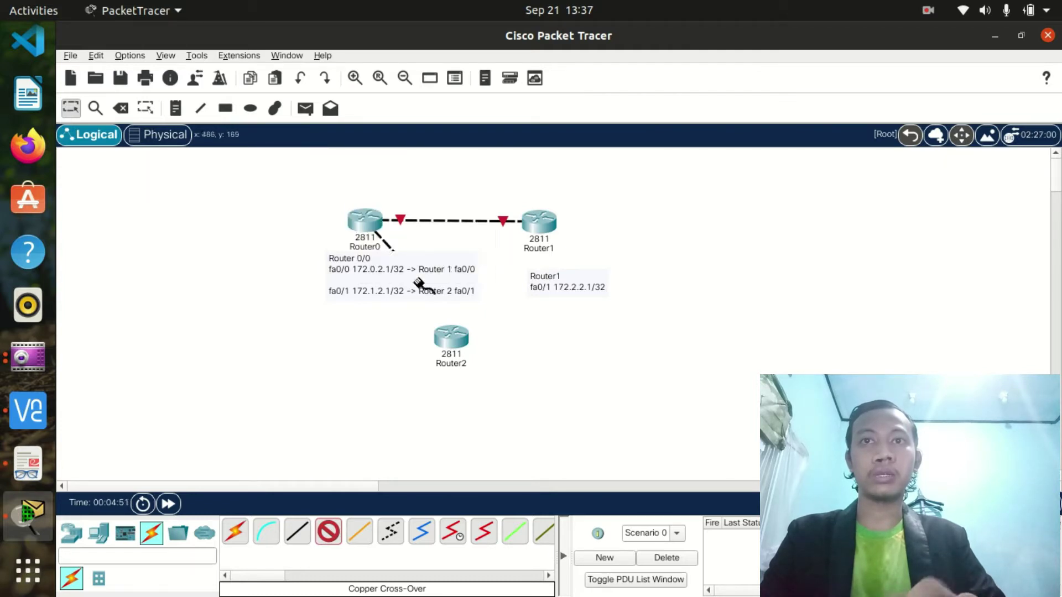
pyautogui.click(464, 340)
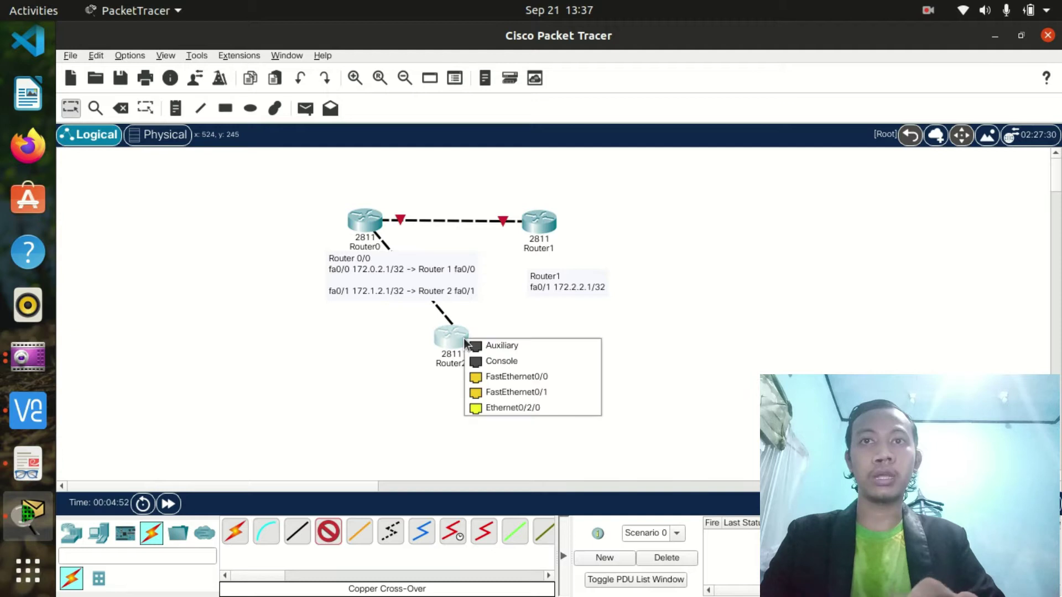
pyautogui.click(487, 392)
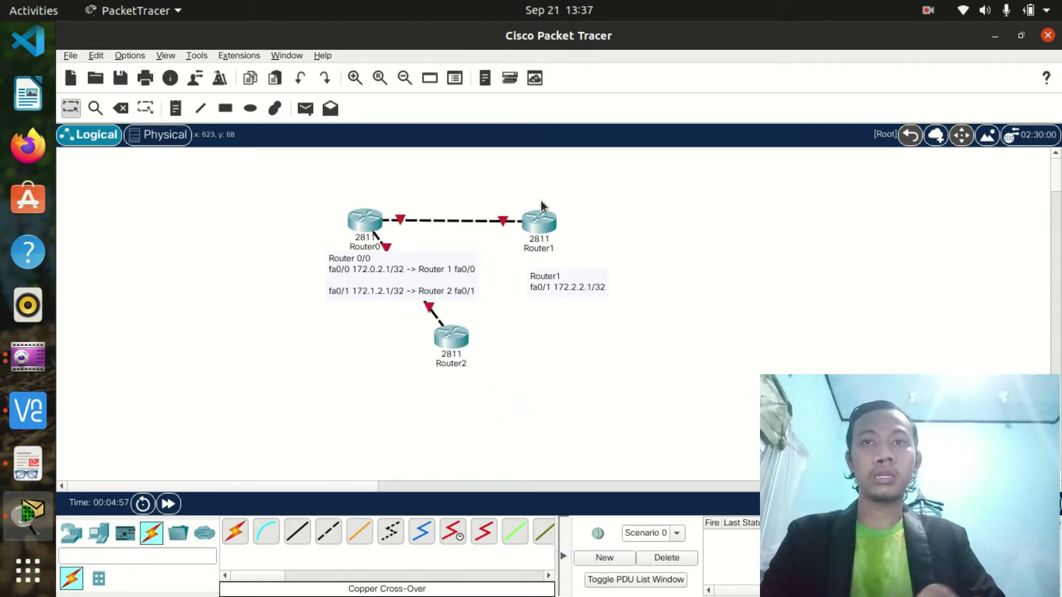
# - Connect Router1's FastEthernet0/1 to Router2's FastEthernet0/0 with a copper cross-over cable
pyautogui.click(329, 530)
pyautogui.click(543, 234)
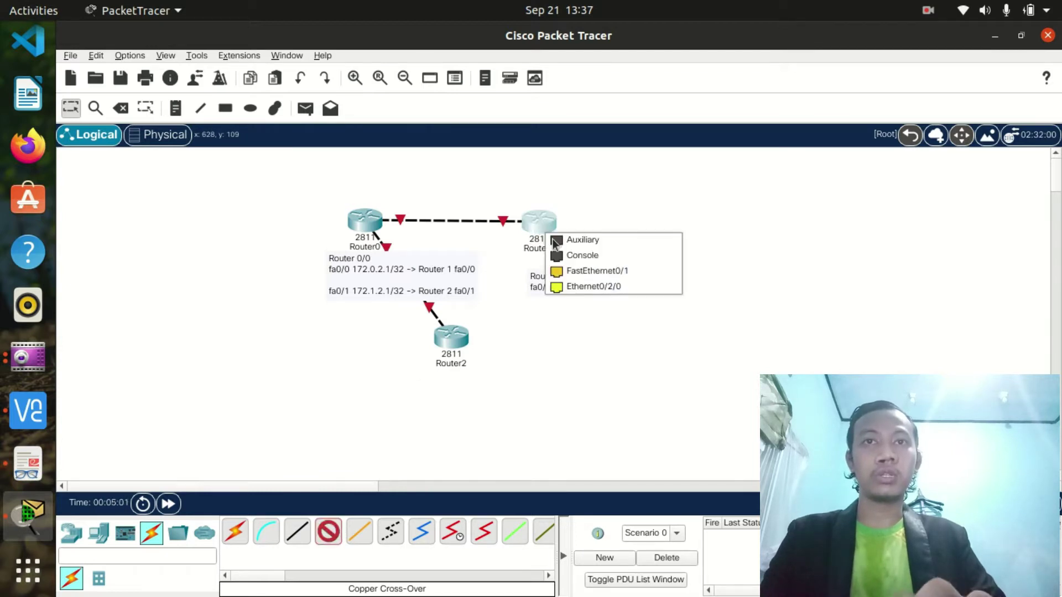
pyautogui.click(573, 265)
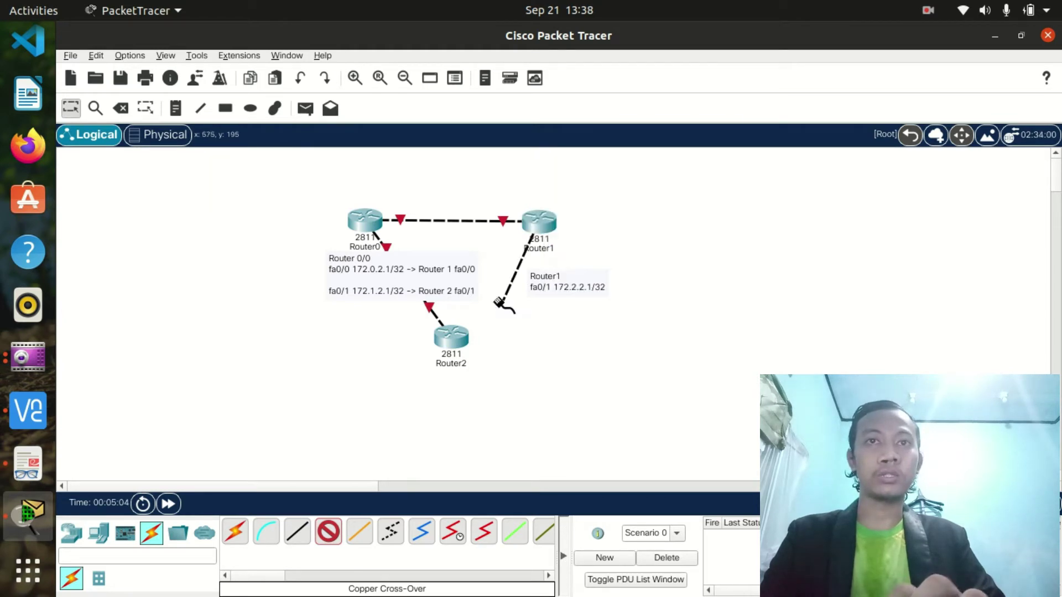
pyautogui.click(452, 348)
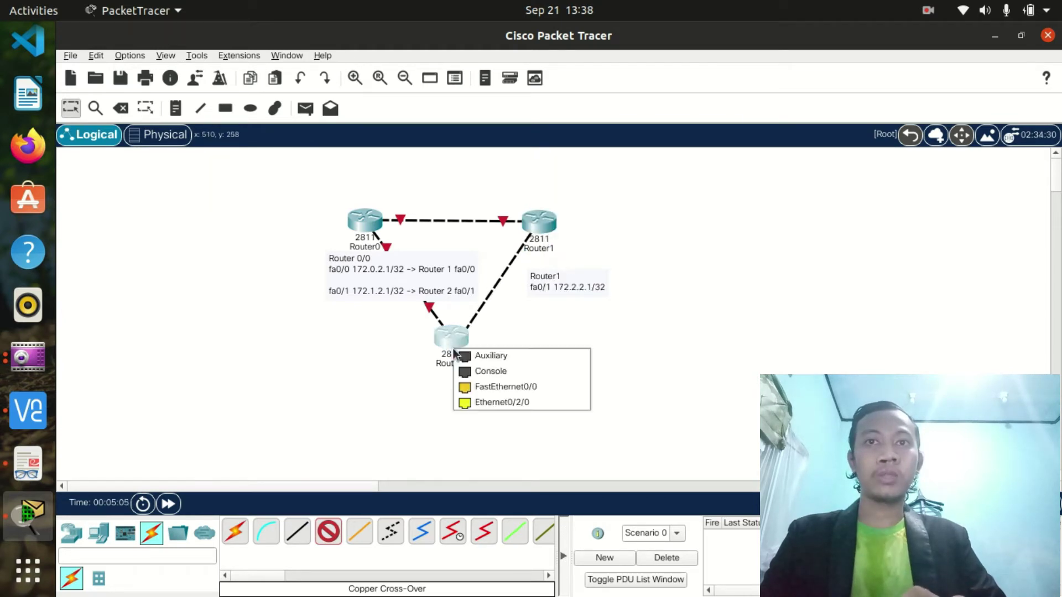
pyautogui.click(486, 390)
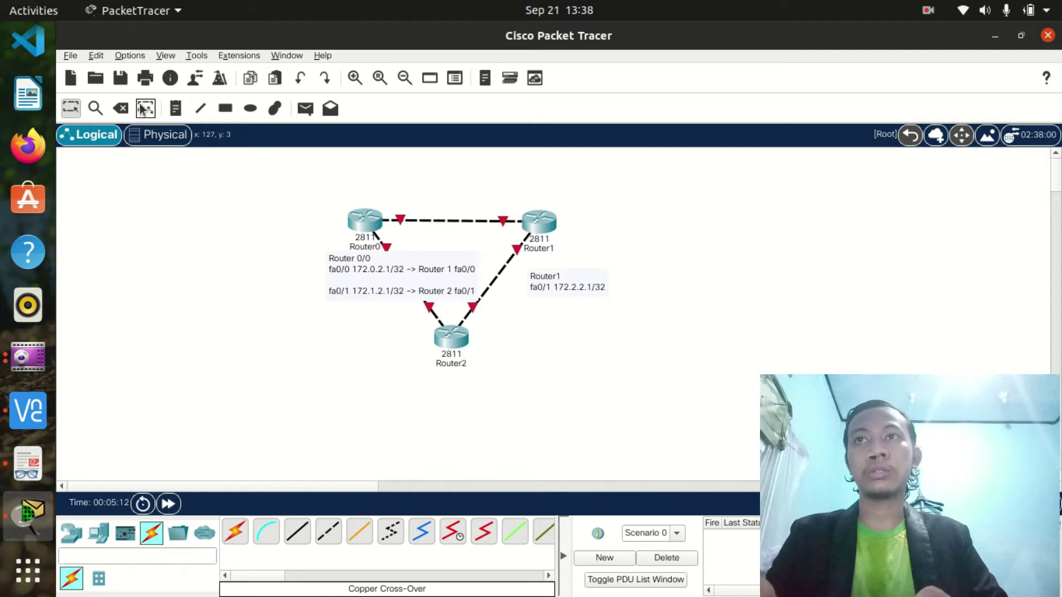
# - Place a text note reading "192.0.2.1/24" just above and to the left of Router0
pyautogui.click(177, 108)
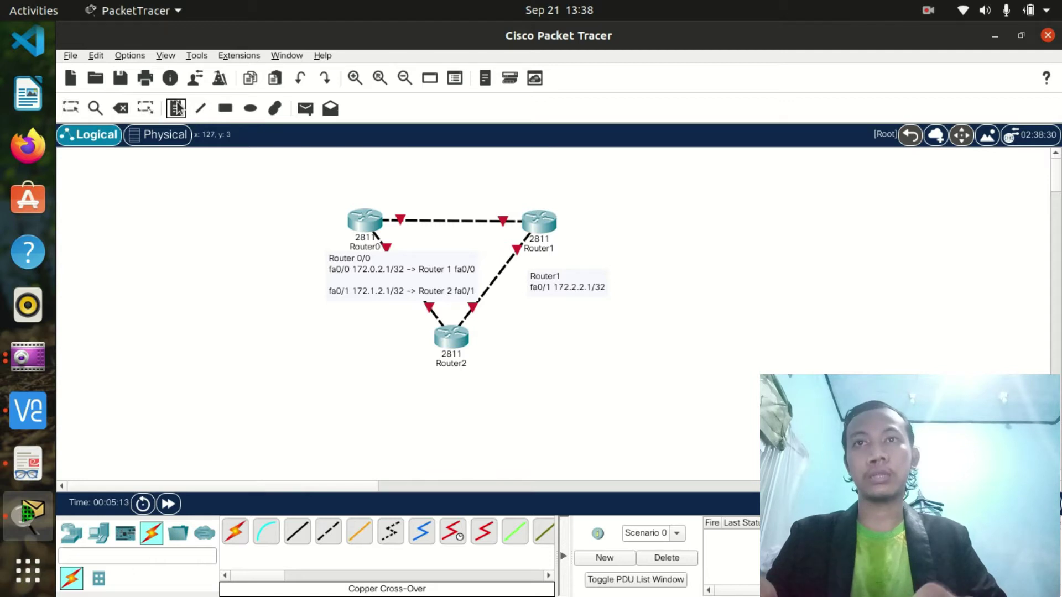
pyautogui.click(289, 198)
pyautogui.write('192.1')
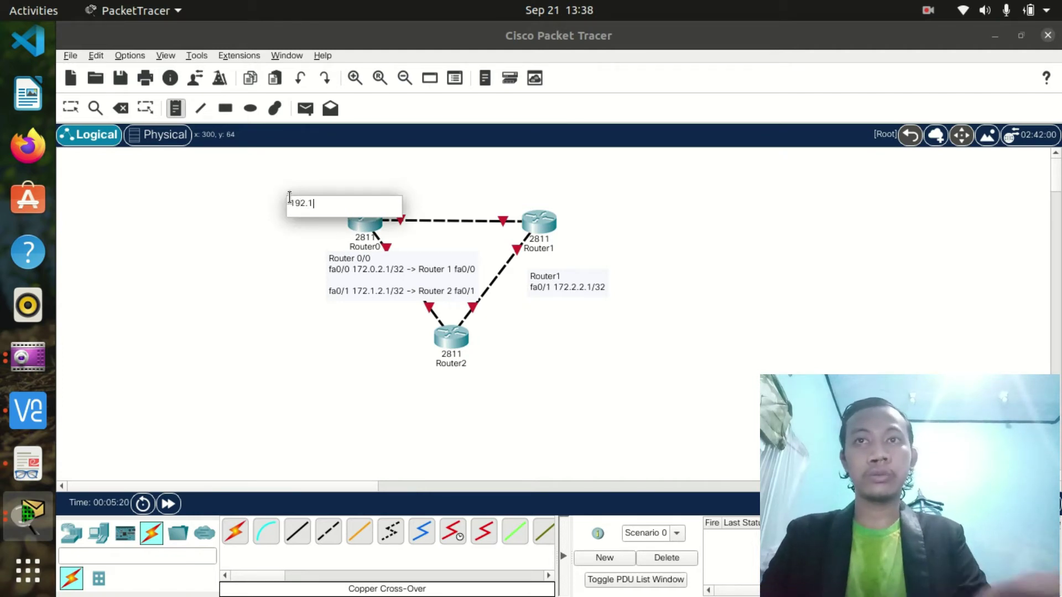
pyautogui.press('BackSpace')
pyautogui.write('0.')
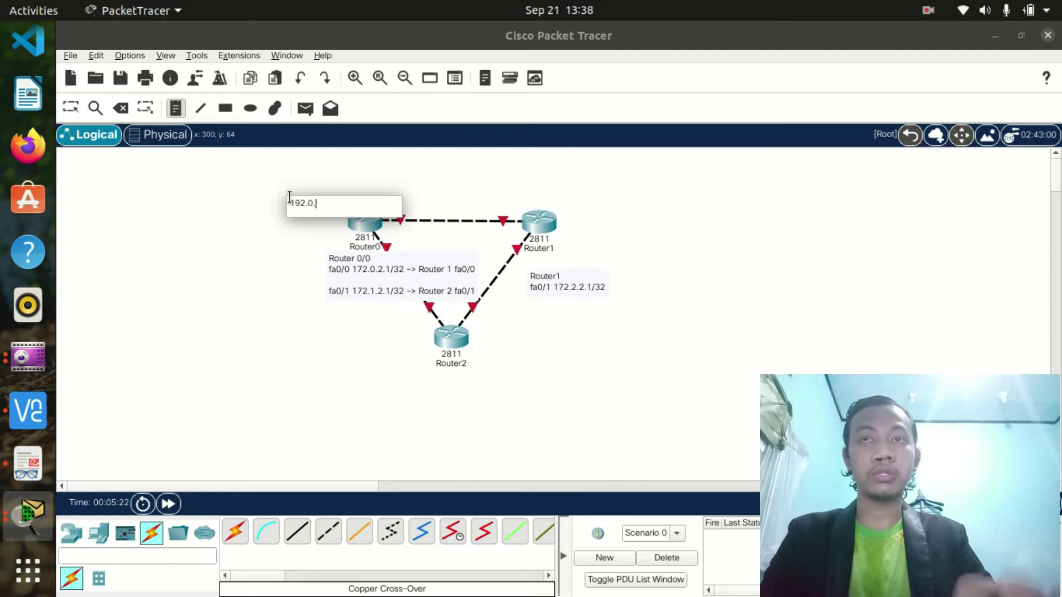
pyautogui.write('2.1/24')
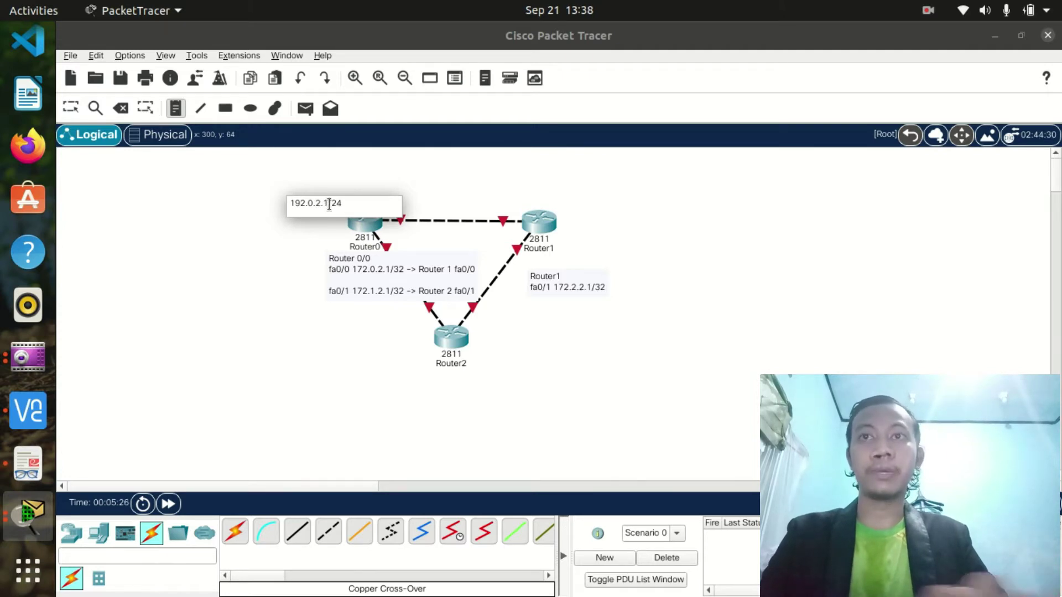
pyautogui.click(397, 221)
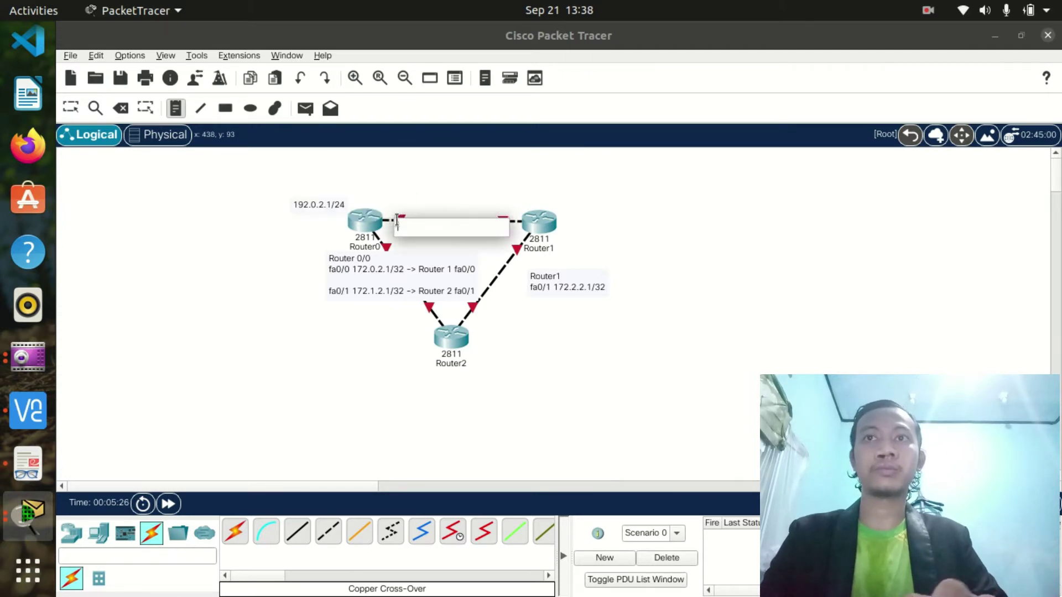
pyautogui.click(561, 203)
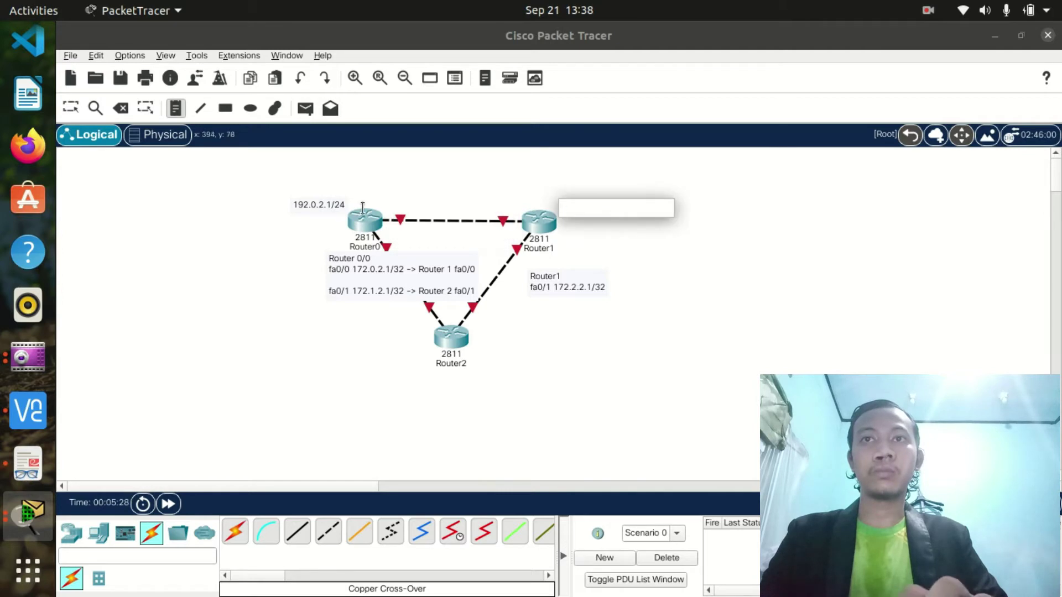
pyautogui.click(306, 203)
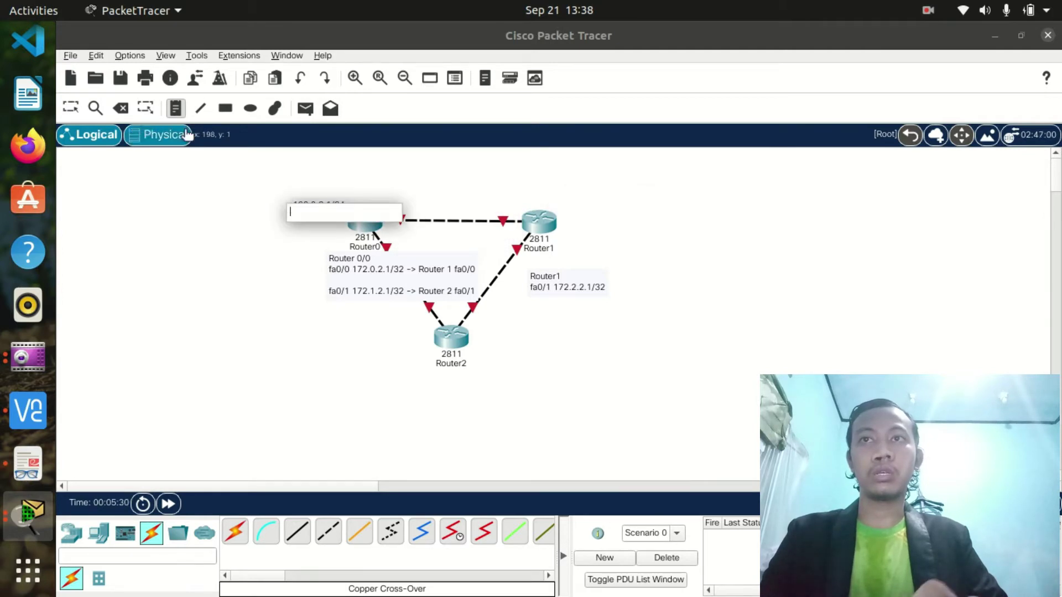
pyautogui.click(69, 112)
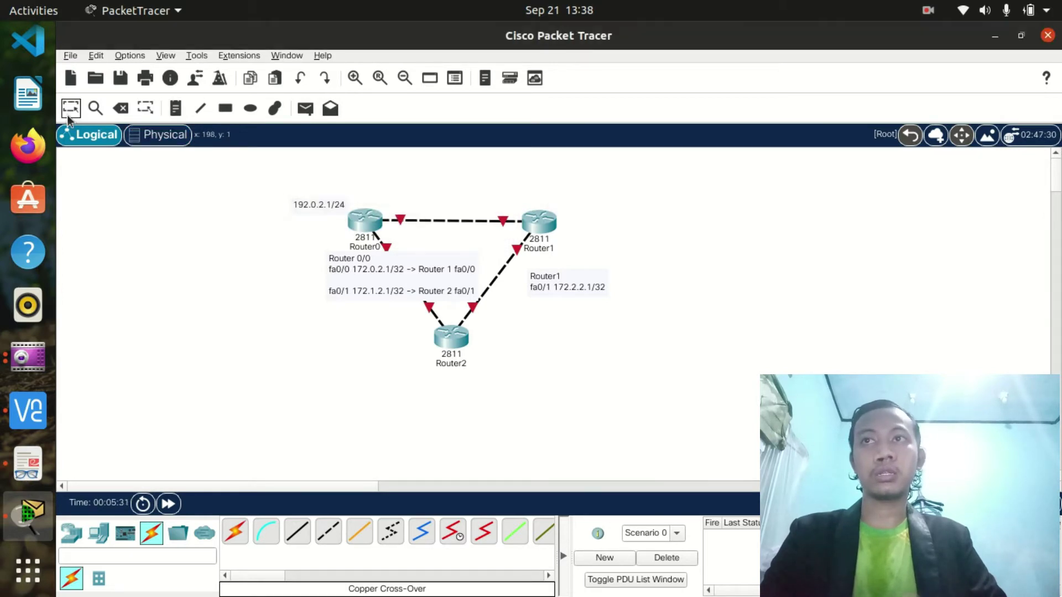
# - Insert "e 0/0/0" before the address in the 192.0.2.1/24 note and move the note slightly higher above Router0
pyautogui.click(303, 205)
pyautogui.press('Delete')
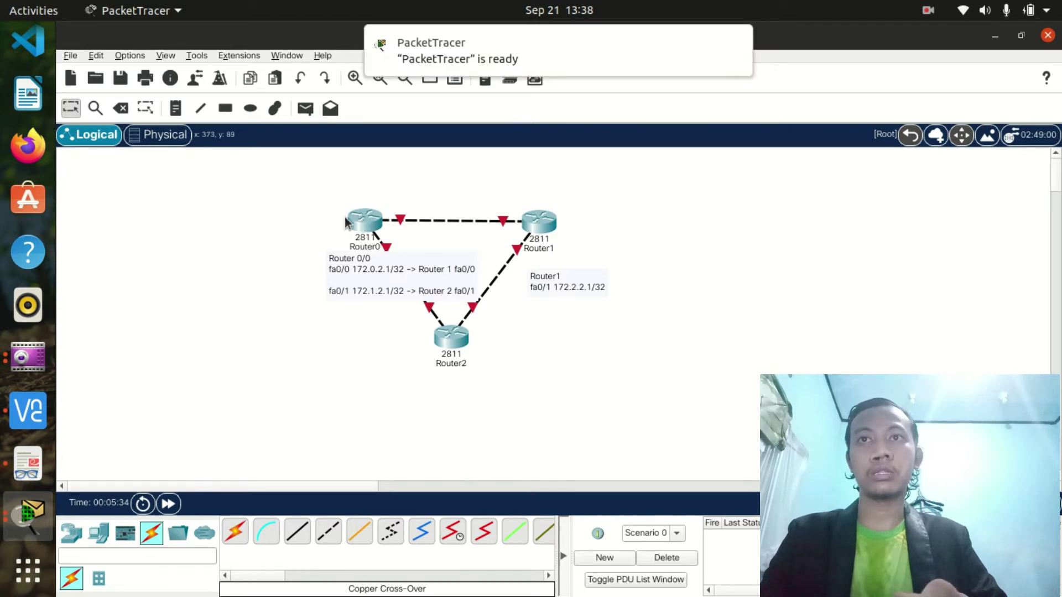
pyautogui.hotkey('ctrl', 'z')
pyautogui.click(317, 201)
pyautogui.press('Delete')
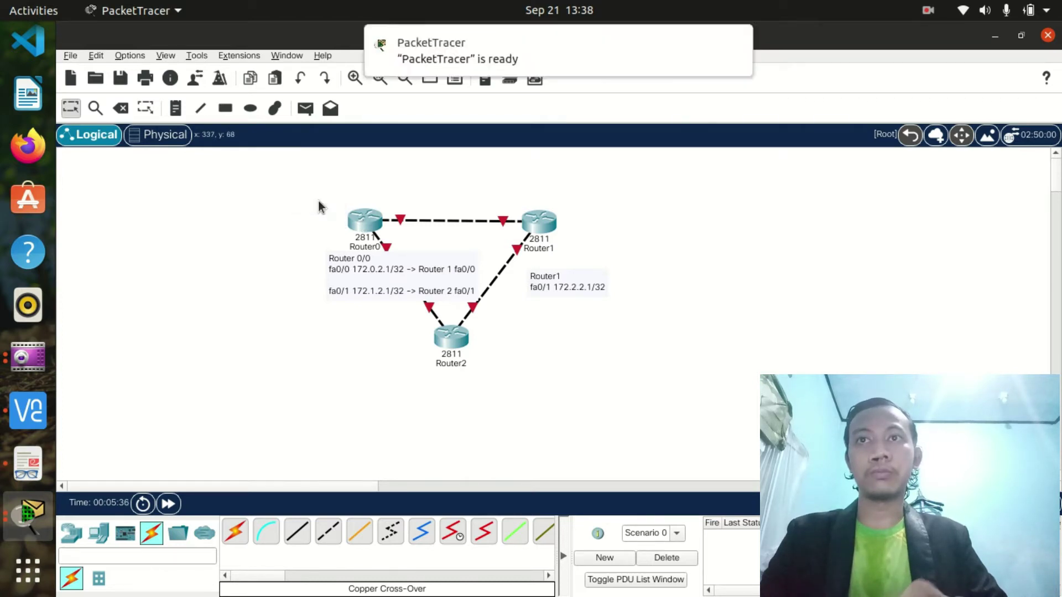
pyautogui.hotkey('ctrl', 'z')
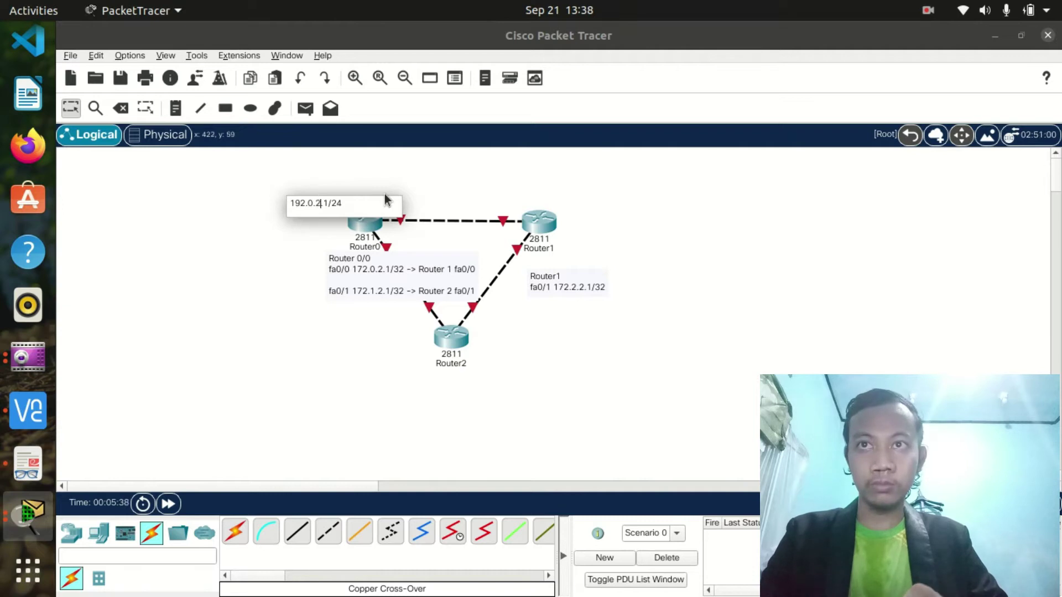
pyautogui.click(291, 201)
pyautogui.write('a')
pyautogui.press('BackSpace')
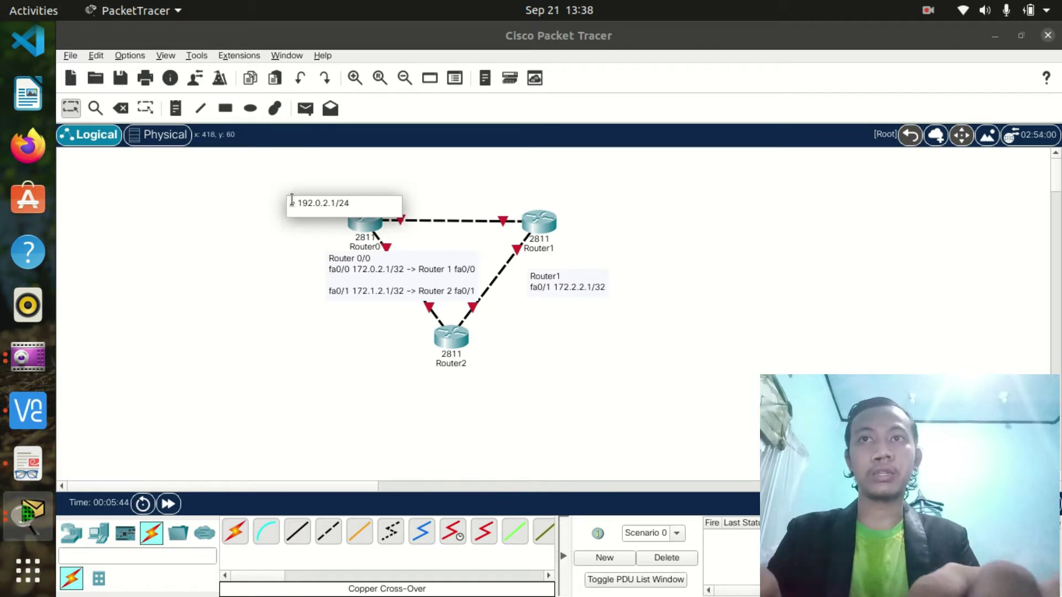
pyautogui.write('0/0/0')
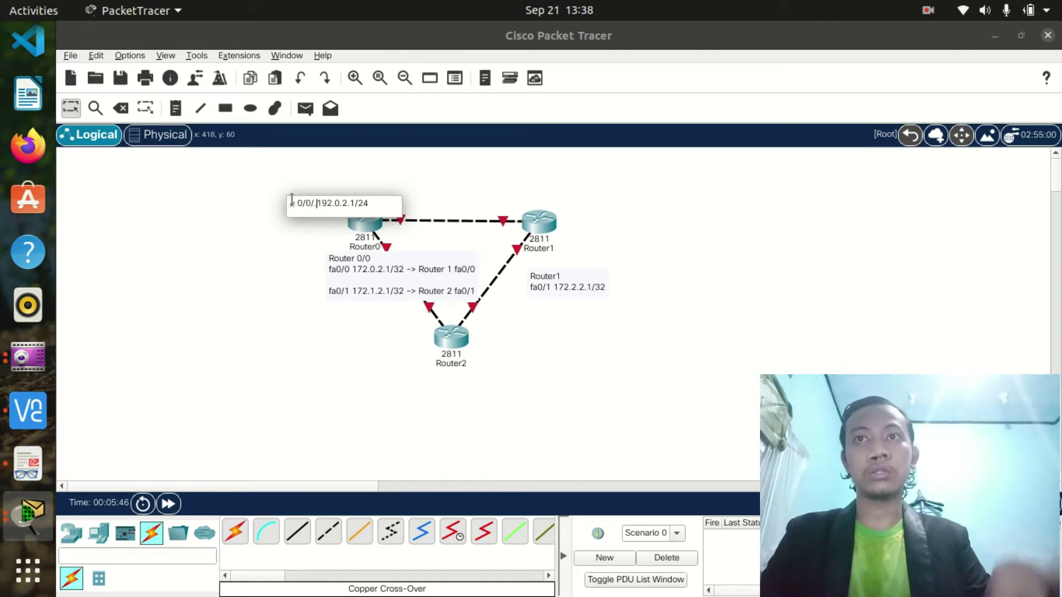
pyautogui.click(429, 246)
pyautogui.moveTo(379, 230)
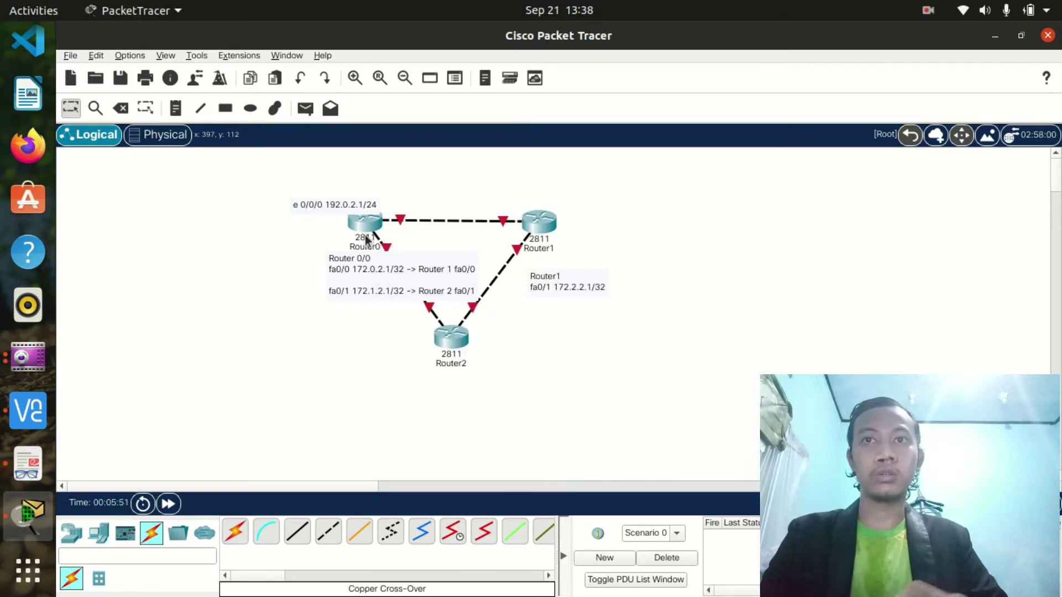
pyautogui.moveTo(333, 204); pyautogui.dragTo(337, 191)
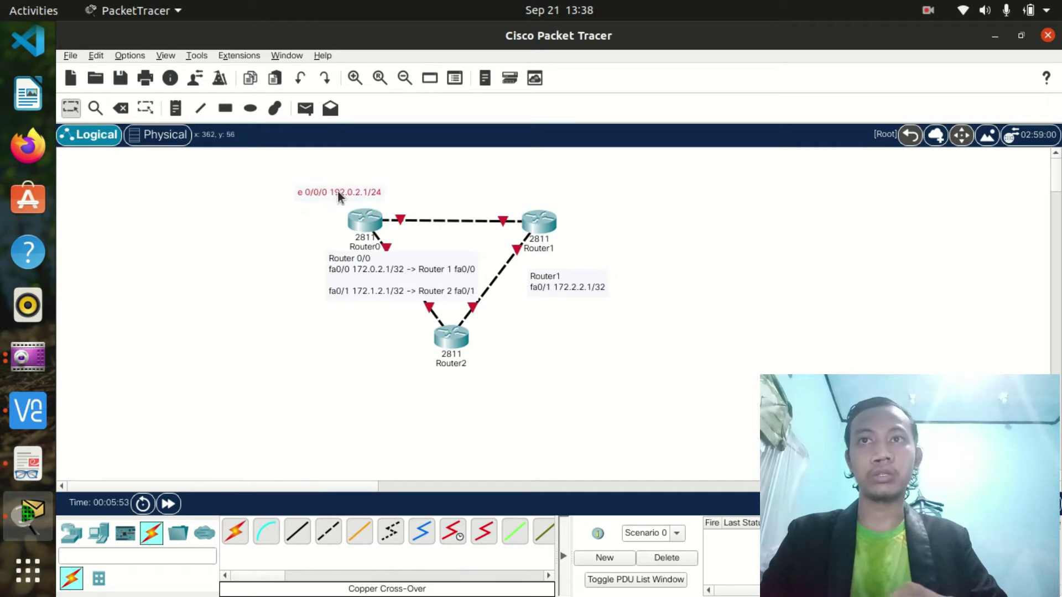
pyautogui.click(146, 107)
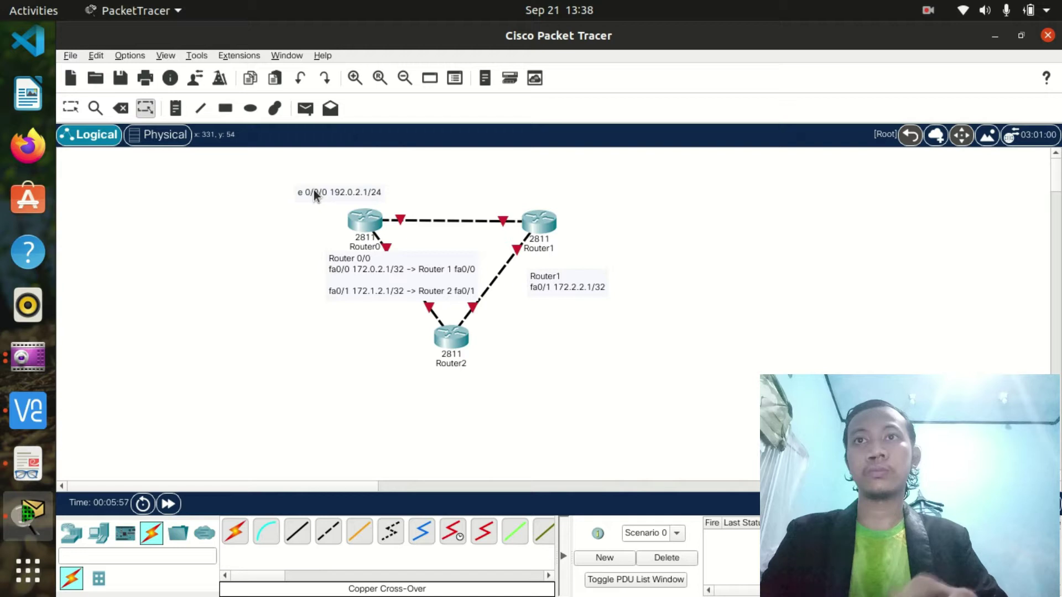
pyautogui.press('Escape')
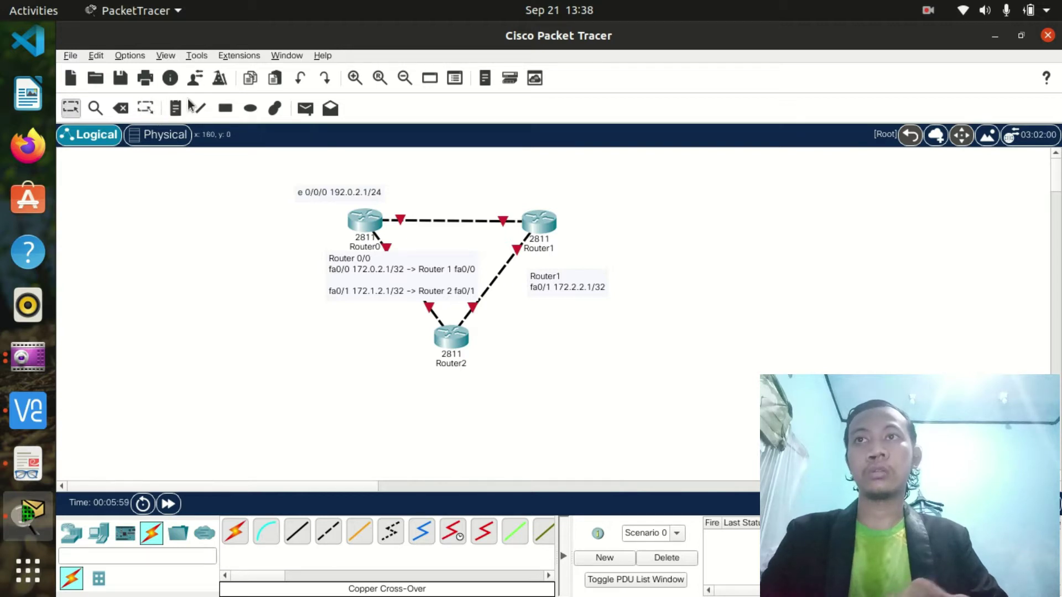
pyautogui.click(146, 108)
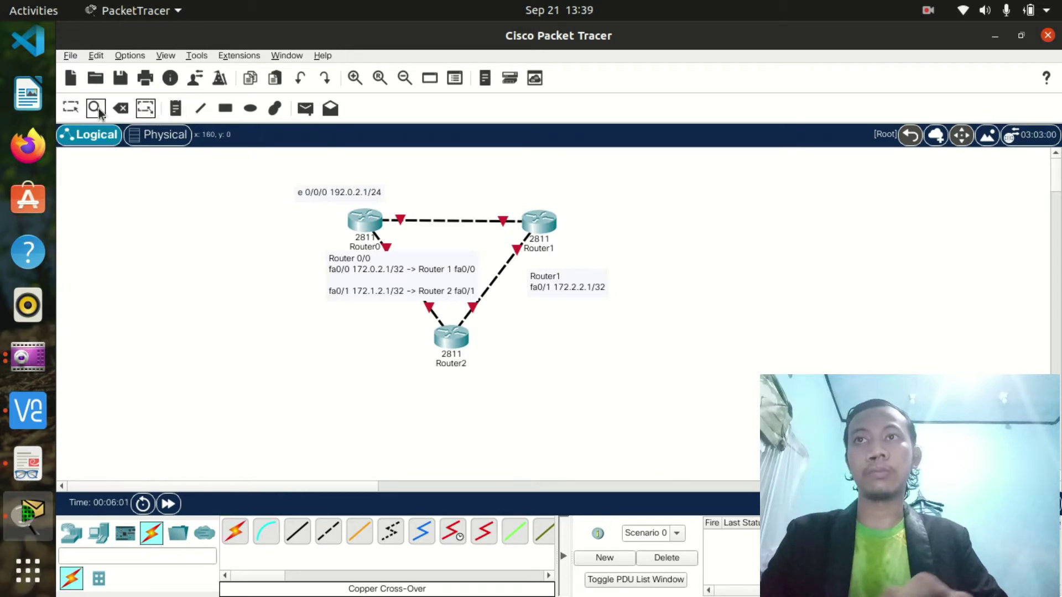
pyautogui.click(71, 109)
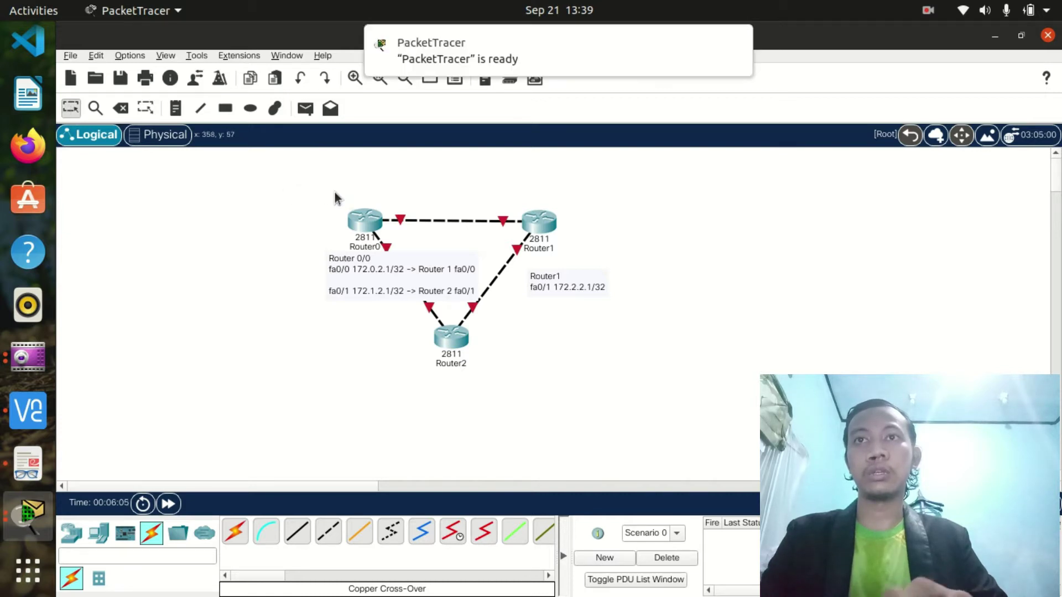
# - Remove the "e 0/0/0" prefix from the note above Router0 so that it reads "192.0.2.1/24"
pyautogui.doubleClick(343, 192)
pyautogui.click(328, 193)
pyautogui.press('BackSpace')
pyautogui.press('BackSpace')
pyautogui.press('BackSpace')
pyautogui.press('BackSpace')
pyautogui.press('BackSpace')
pyautogui.press('BackSpace')
pyautogui.press('BackSpace')
pyautogui.press('BackSpace')
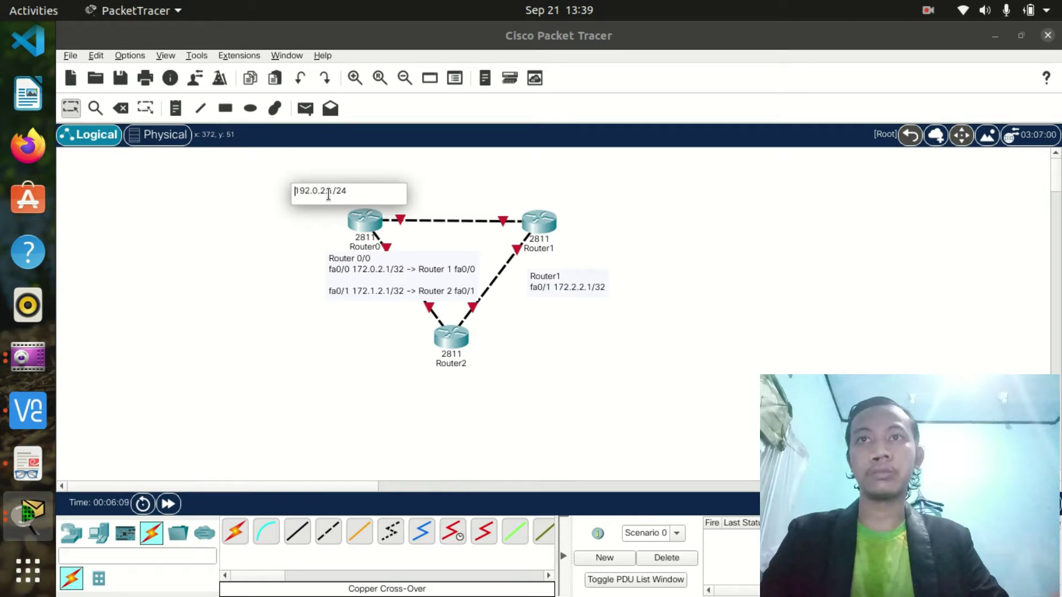
pyautogui.click(328, 194)
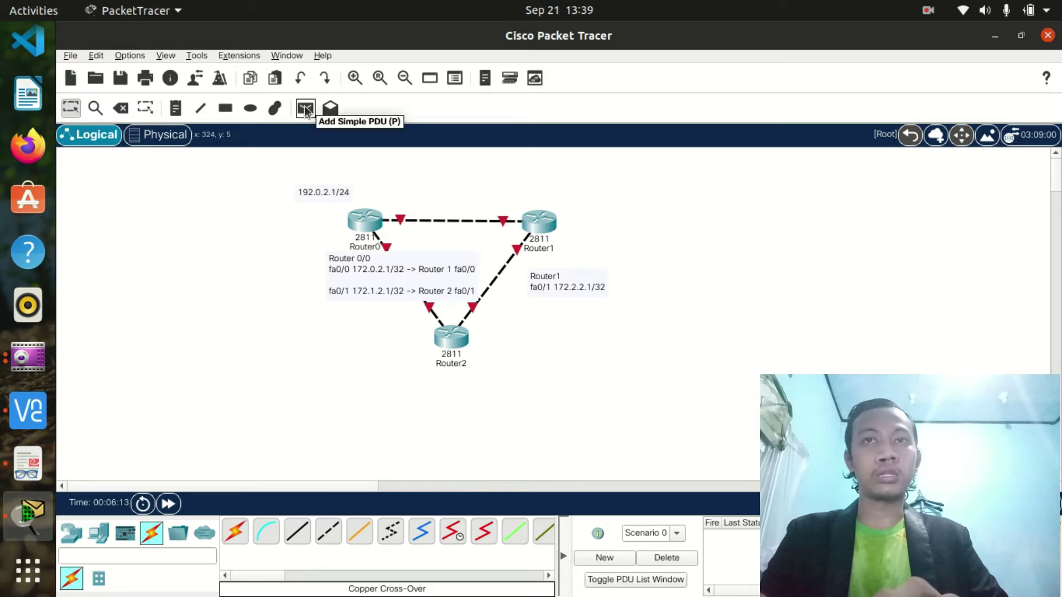
# - Place a text note reading "192.1.2.1/24" just above and to the right of Router1
pyautogui.click(172, 109)
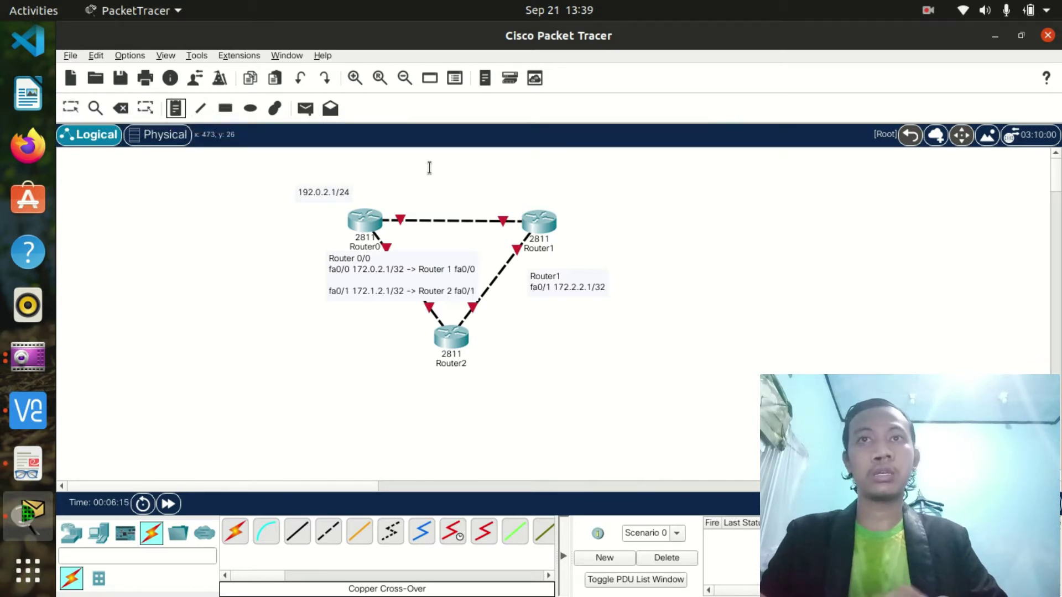
pyautogui.click(564, 197)
pyautogui.write('192.1.2.1/2')
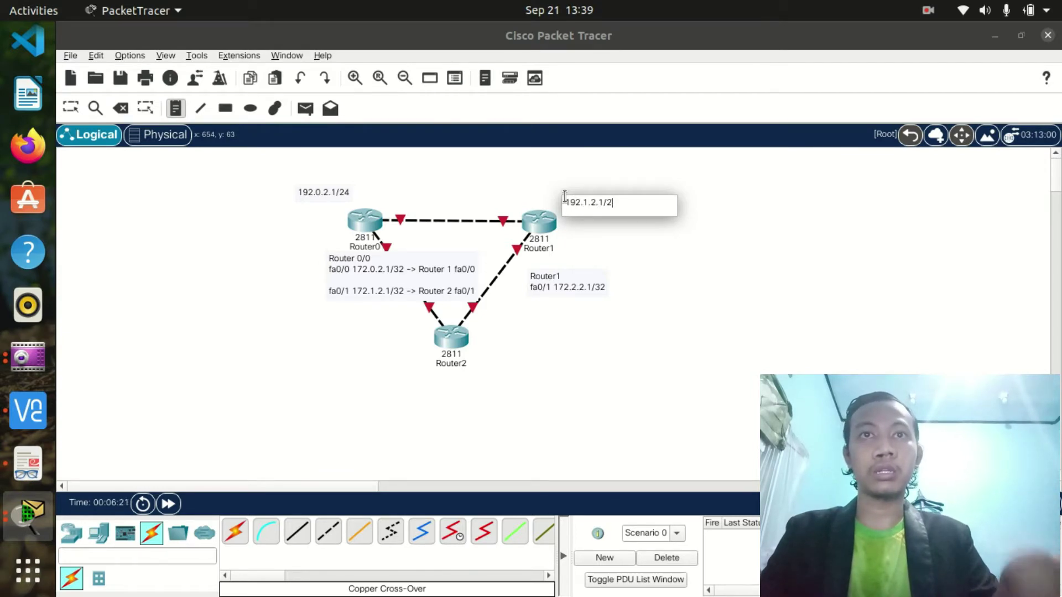
pyautogui.write('4')
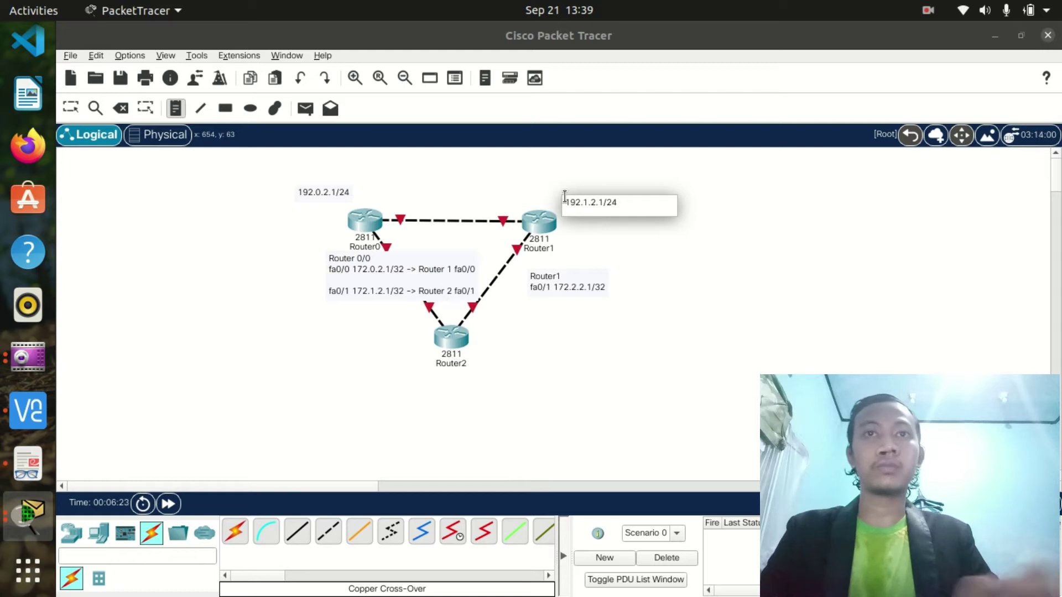
# - Add a text note reading "192.2.2.1/24" and position it directly beneath the Router2 label
pyautogui.click(438, 389)
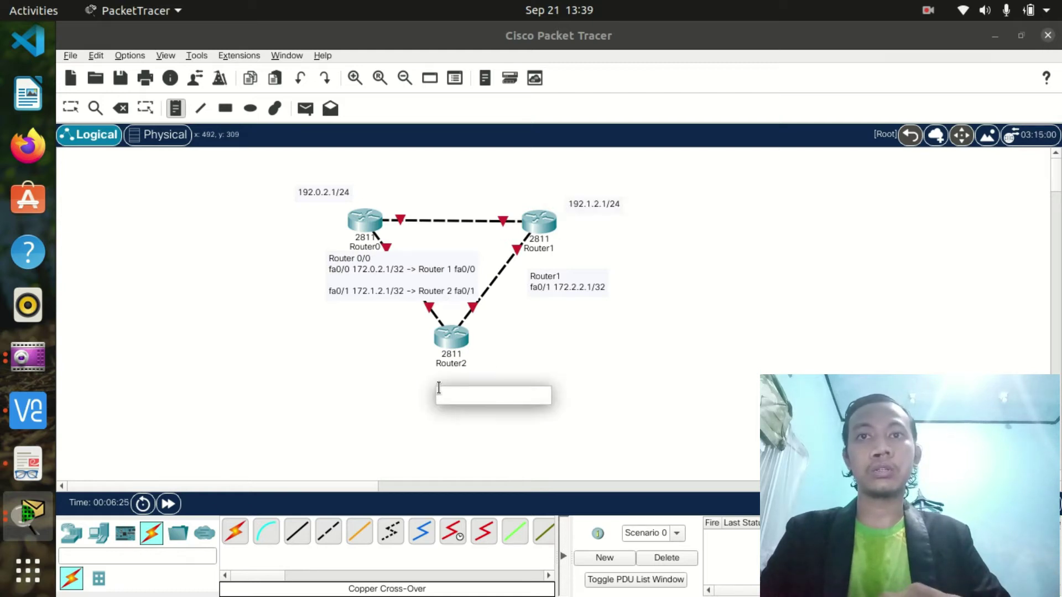
pyautogui.write('192.')
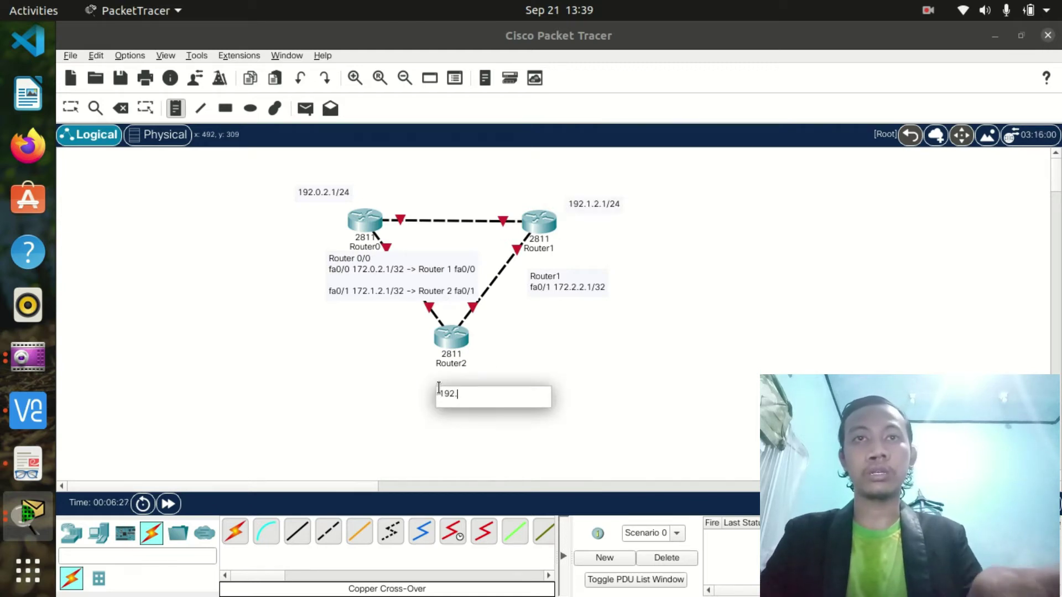
pyautogui.write('2.2.1/24')
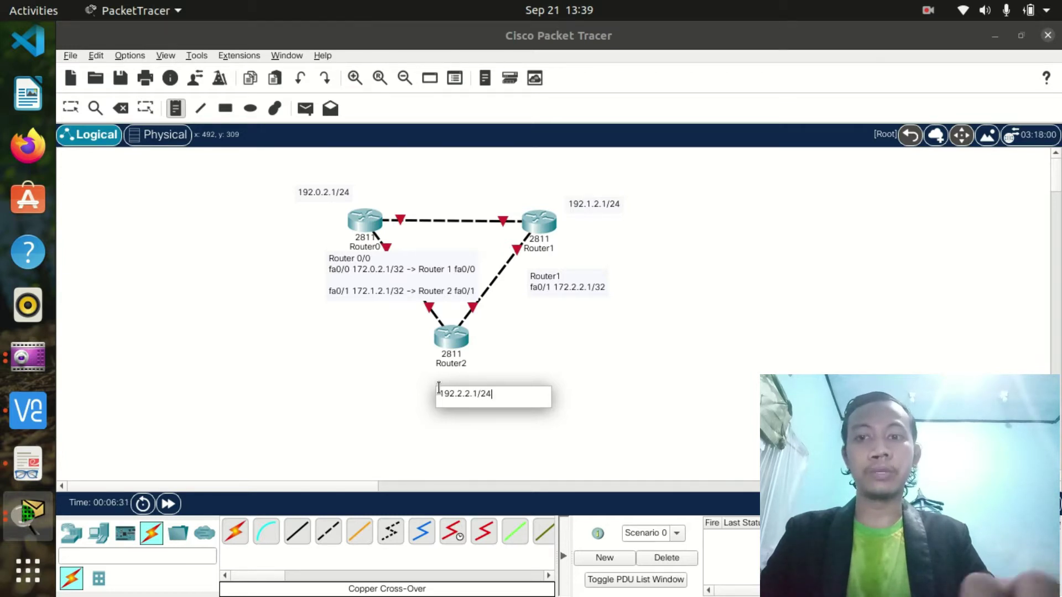
pyautogui.click(439, 388)
pyautogui.moveTo(492, 392); pyautogui.dragTo(472, 380)
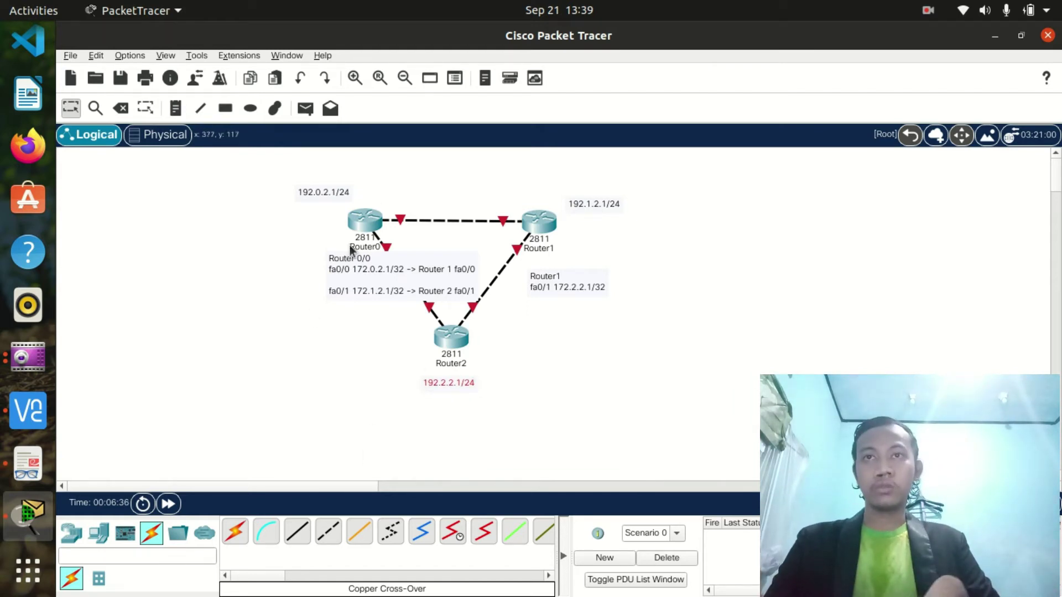
# - Add two Server-PT devices to the left of Router0, aligned one above the other
pyautogui.click(99, 532)
pyautogui.click(304, 534)
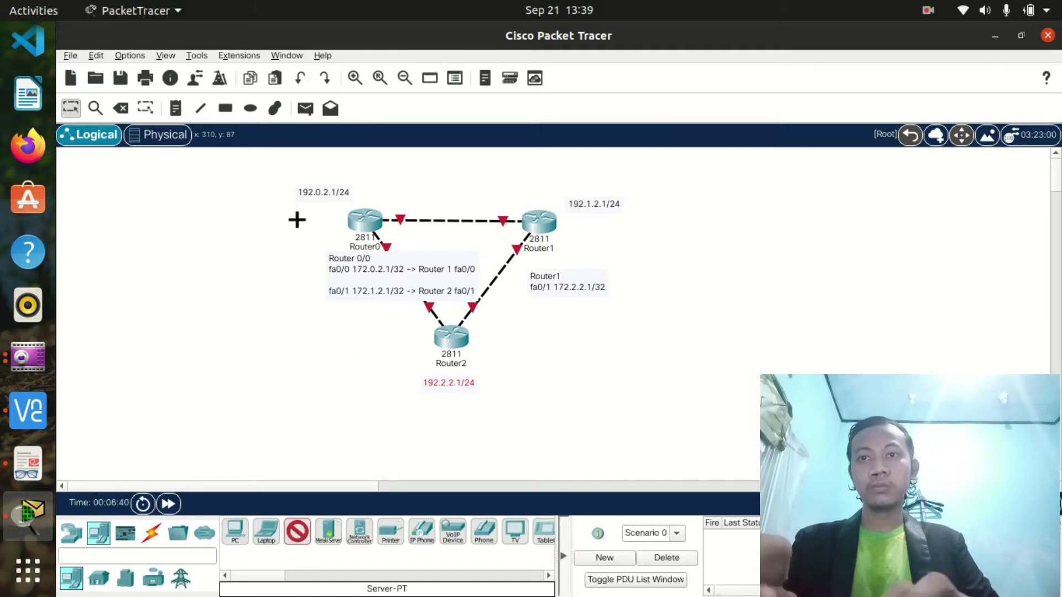
pyautogui.click(247, 193)
pyautogui.moveTo(251, 194); pyautogui.dragTo(197, 207)
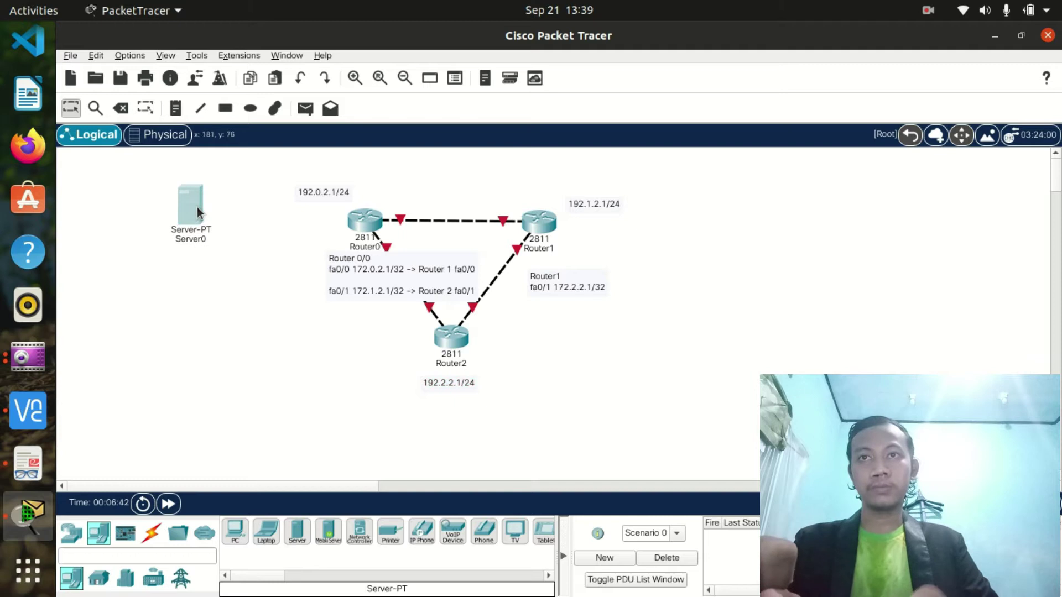
pyautogui.click(297, 533)
pyautogui.click(218, 292)
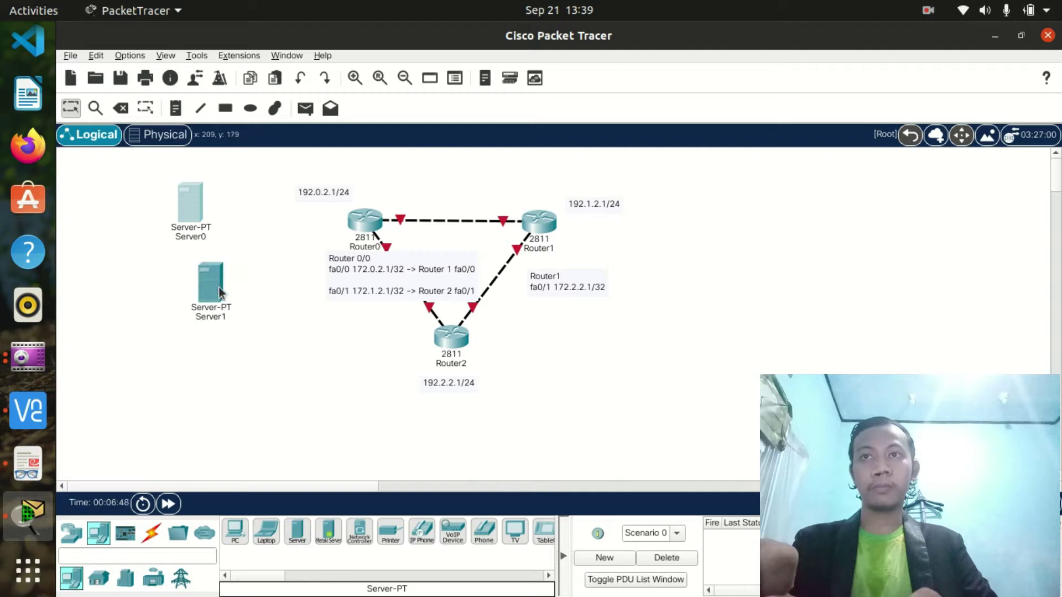
pyautogui.moveTo(218, 287); pyautogui.dragTo(199, 286)
# - Place a 2950-24 switch between the two servers and Router0
pyautogui.click(78, 535)
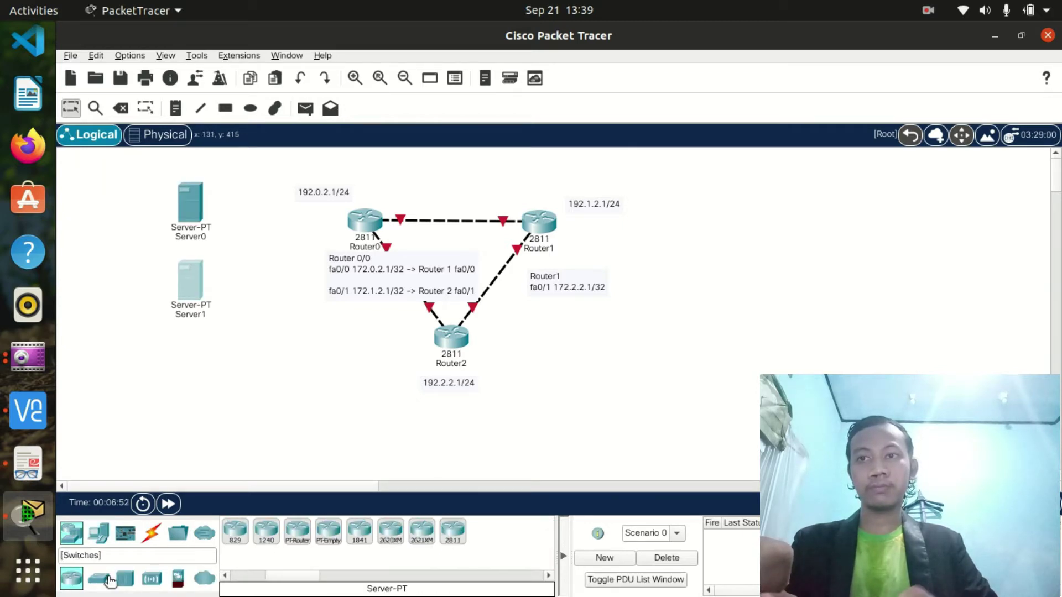
pyautogui.click(110, 580)
pyautogui.click(442, 531)
pyautogui.click(265, 246)
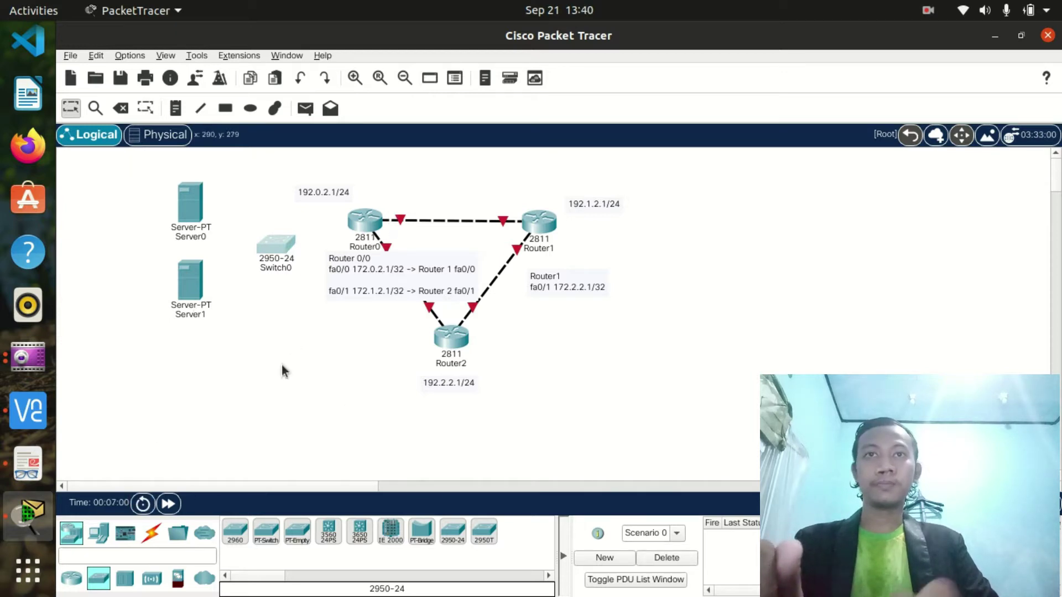
# - Connect Server1 to Switch0's FastEthernet0/1 with a copper straight-through cable
pyautogui.click(151, 533)
pyautogui.click(297, 532)
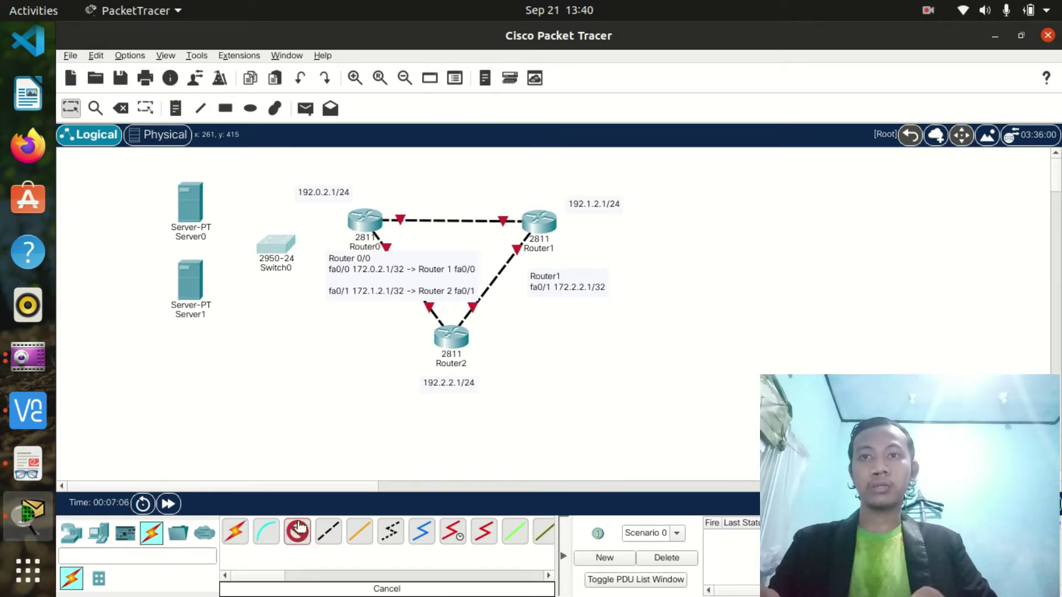
pyautogui.click(190, 271)
pyautogui.click(218, 270)
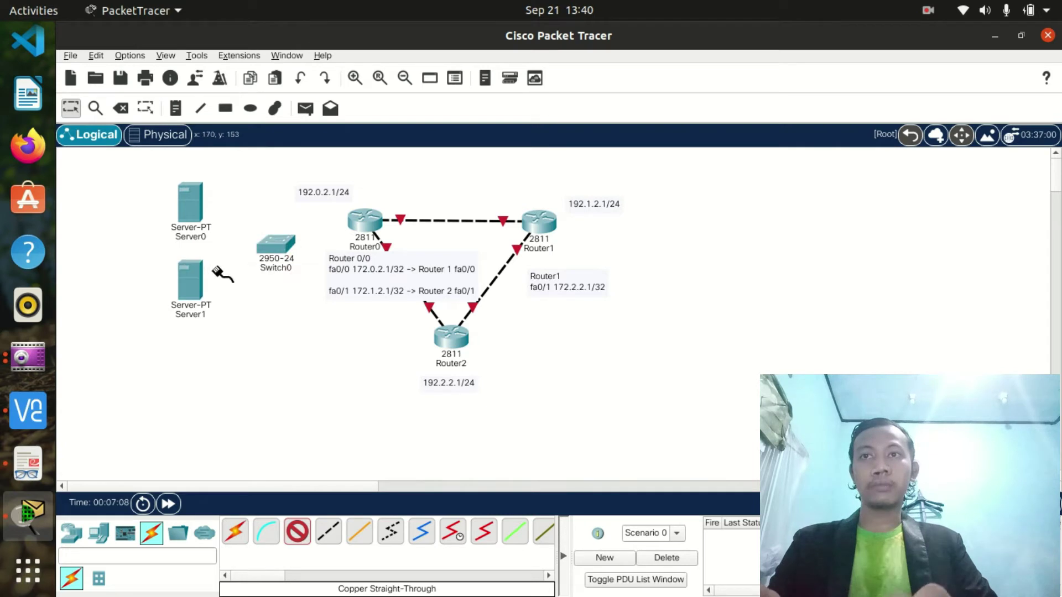
pyautogui.click(278, 247)
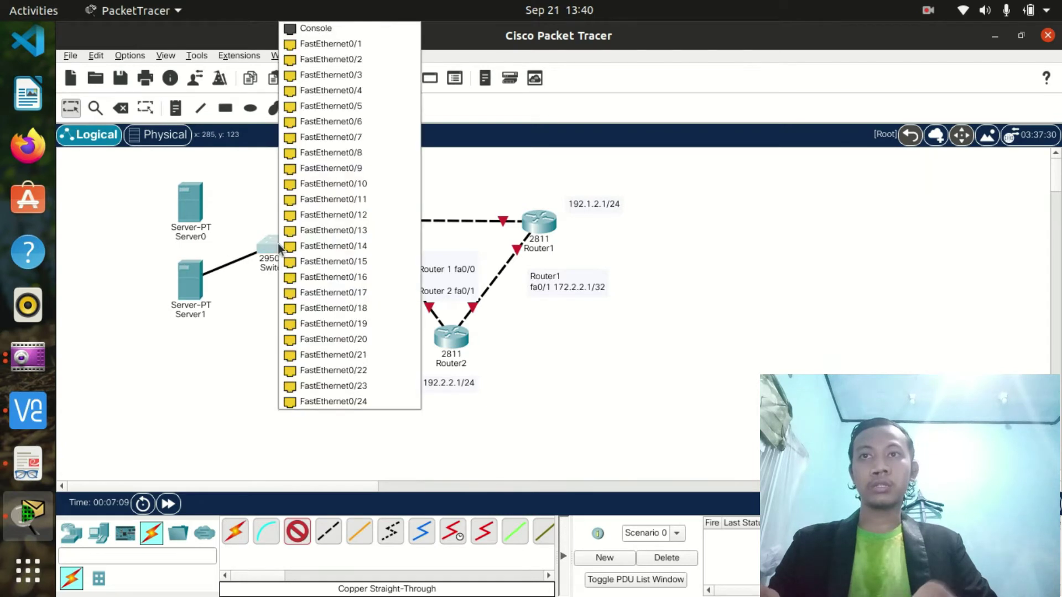
pyautogui.click(344, 40)
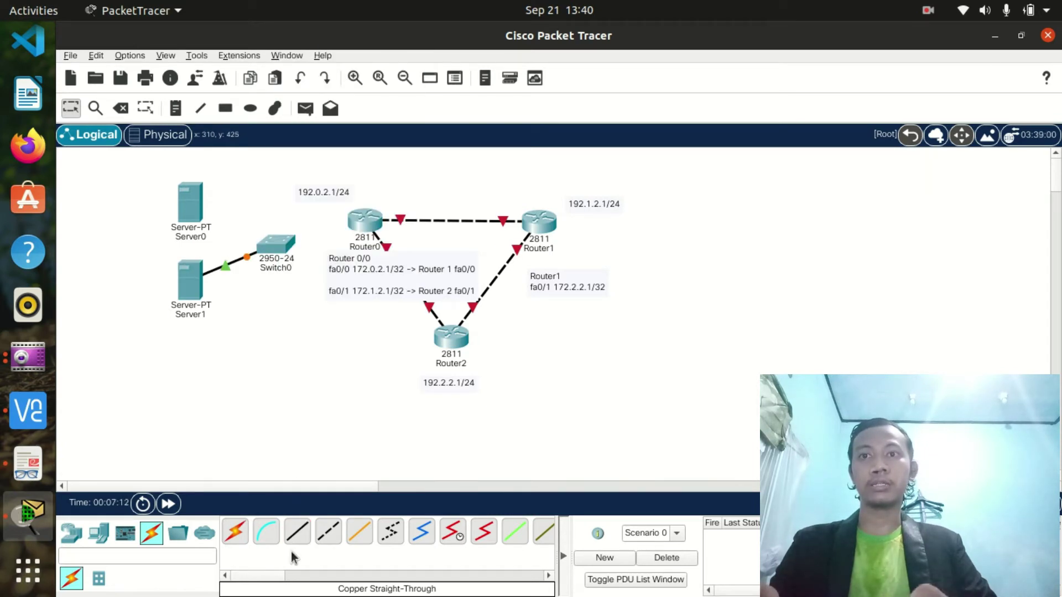
# - Connect Server0 to Switch0 using the automatically chosen connection type
pyautogui.click(299, 532)
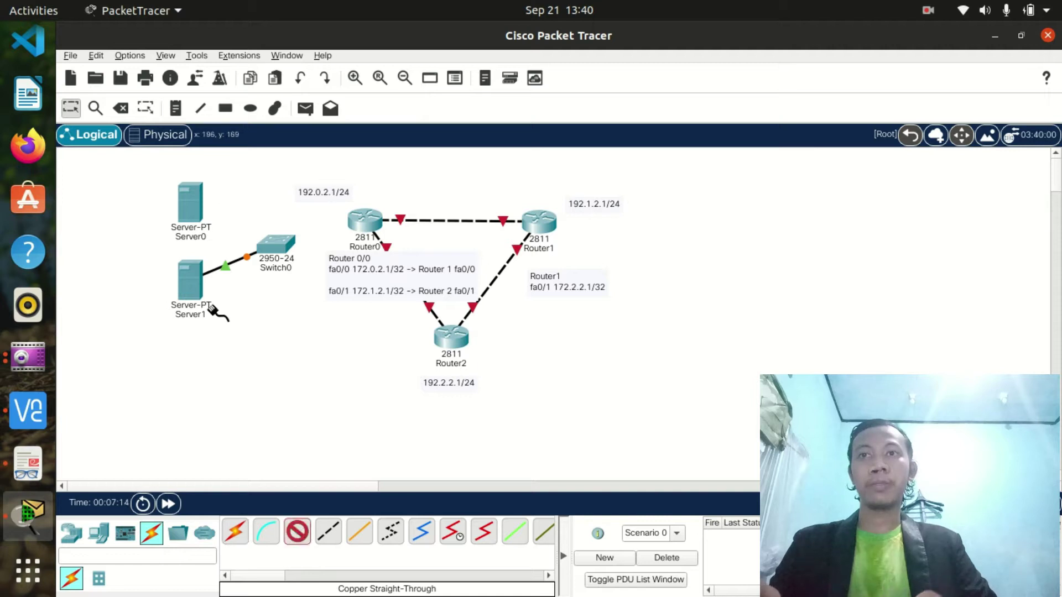
pyautogui.click(241, 535)
pyautogui.click(192, 200)
pyautogui.click(284, 254)
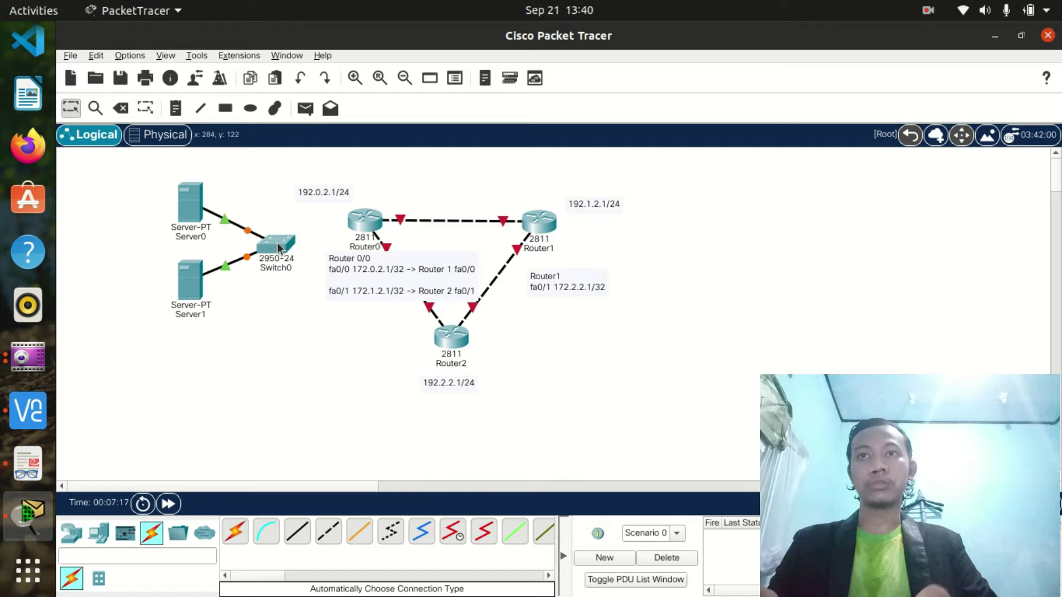
# - Connect Router0 to Switch0's FastEthernet0/24 with a copper straight-through cable and shift the switch slightly toward the servers
pyautogui.click(298, 532)
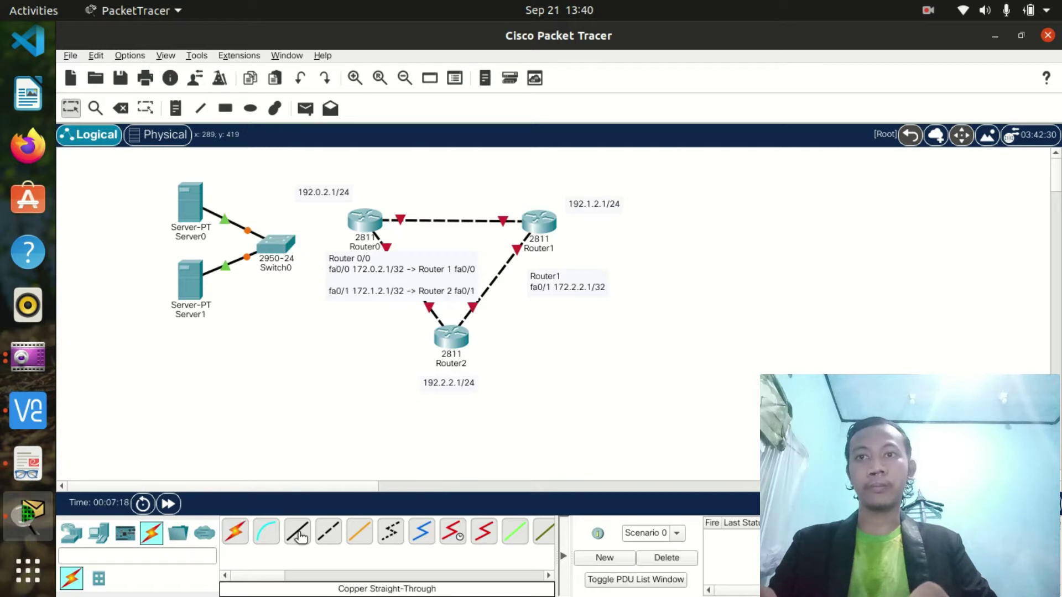
pyautogui.click(368, 221)
pyautogui.click(409, 261)
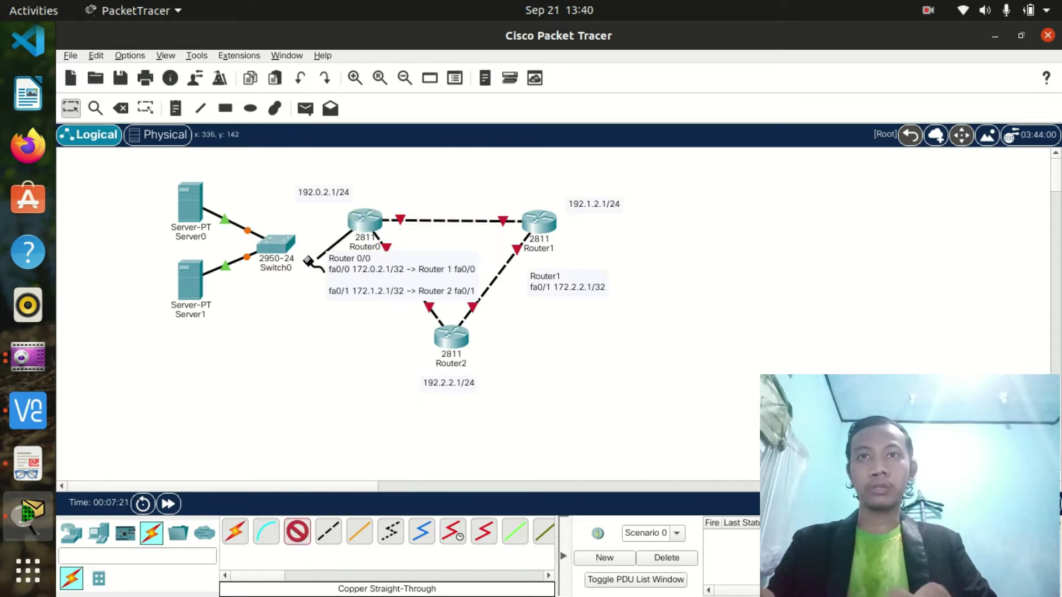
pyautogui.click(284, 242)
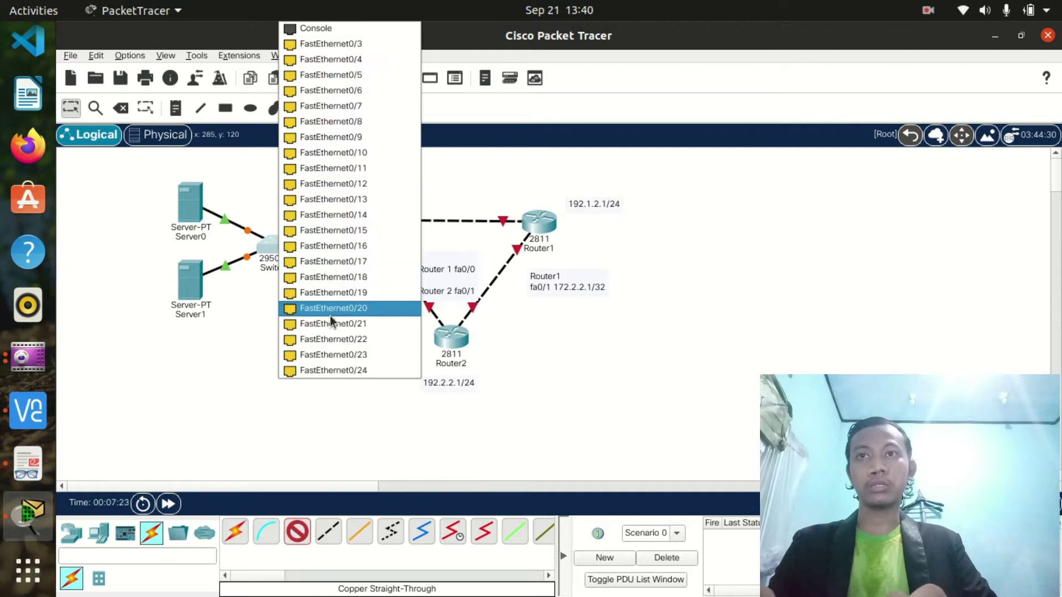
pyautogui.click(339, 368)
pyautogui.moveTo(281, 246); pyautogui.dragTo(272, 241)
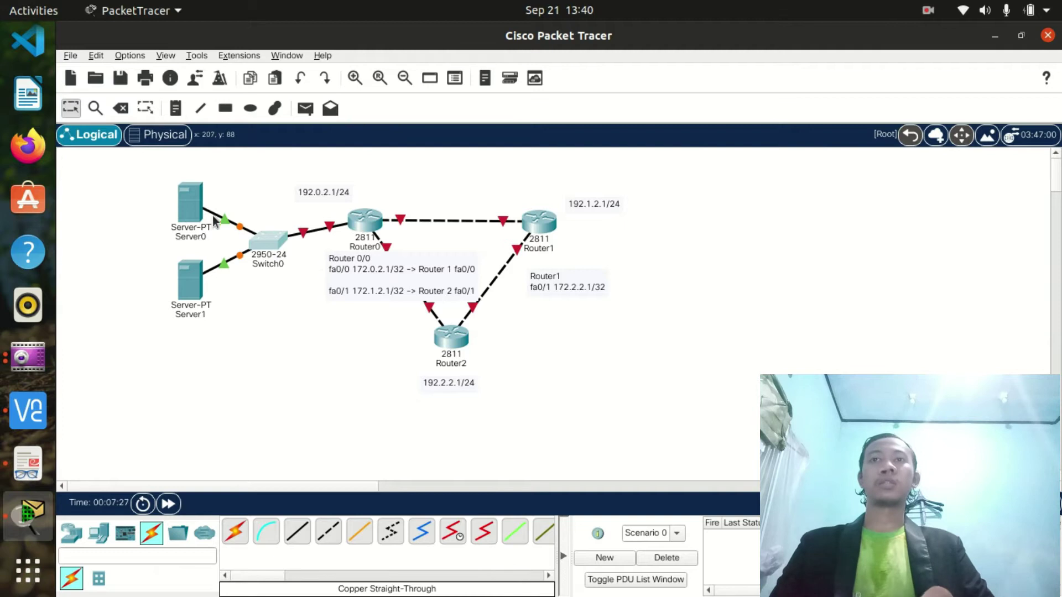
# - Give Server0 the static IPv4 address 192.0.2.2 with subnet mask 255.255.255.0
pyautogui.click(188, 191)
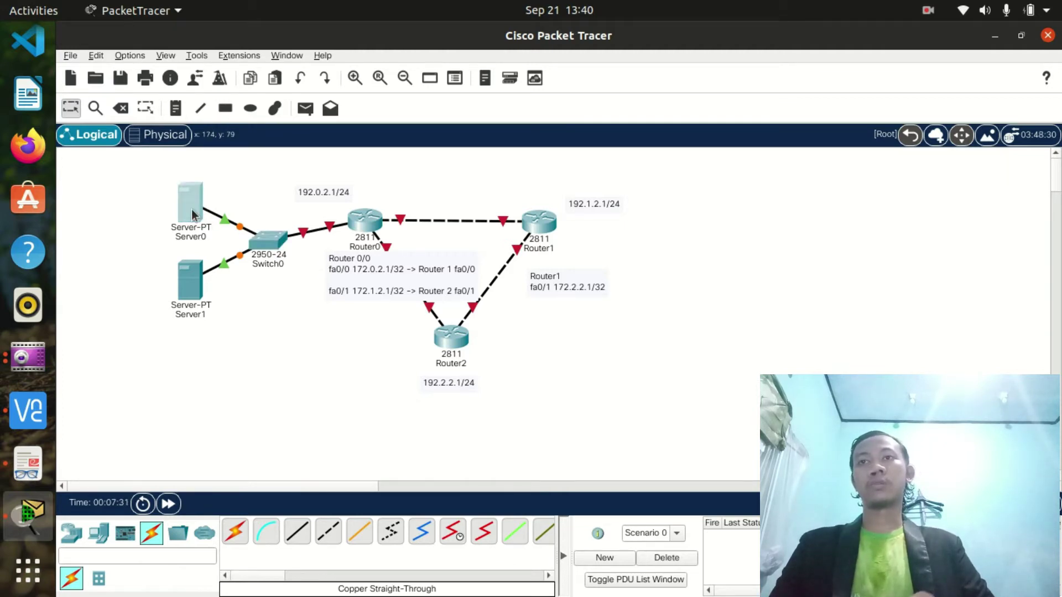
pyautogui.click(193, 215)
pyautogui.moveTo(489, 51); pyautogui.dragTo(803, 67)
pyautogui.click(690, 90)
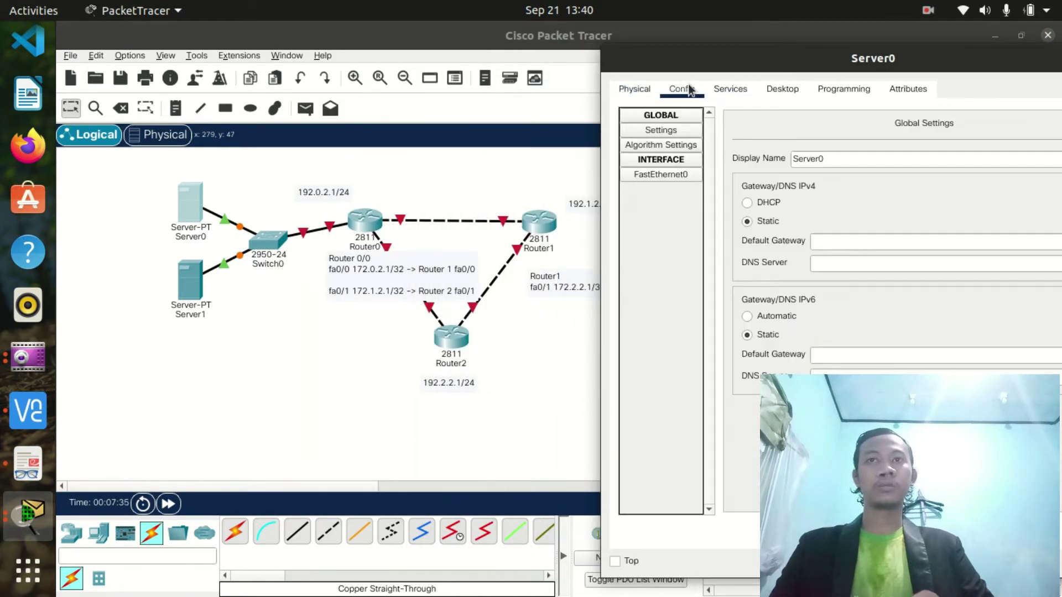
pyautogui.click(772, 90)
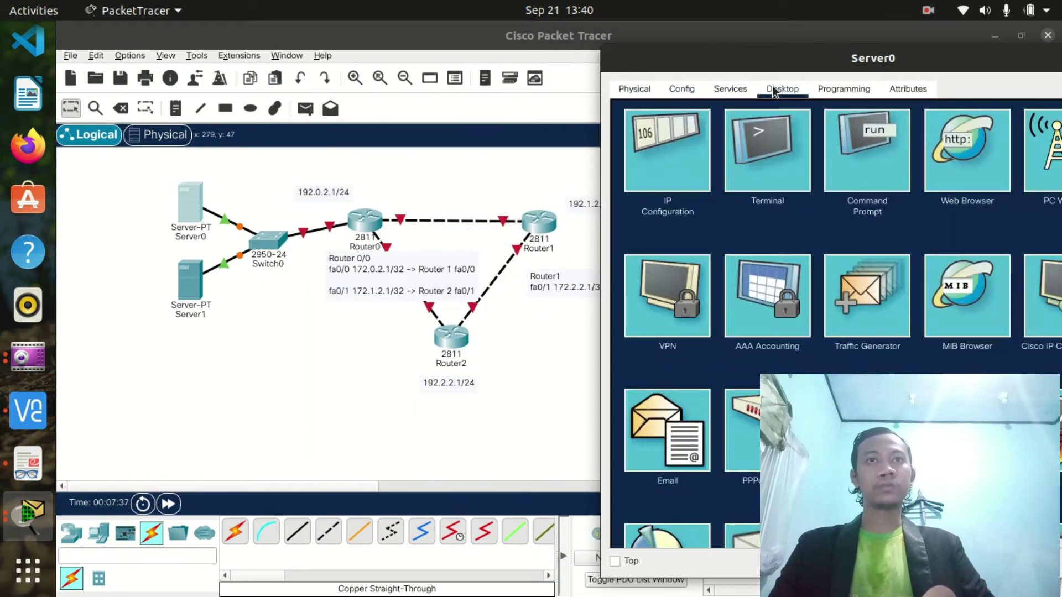
pyautogui.click(679, 149)
pyautogui.click(838, 181)
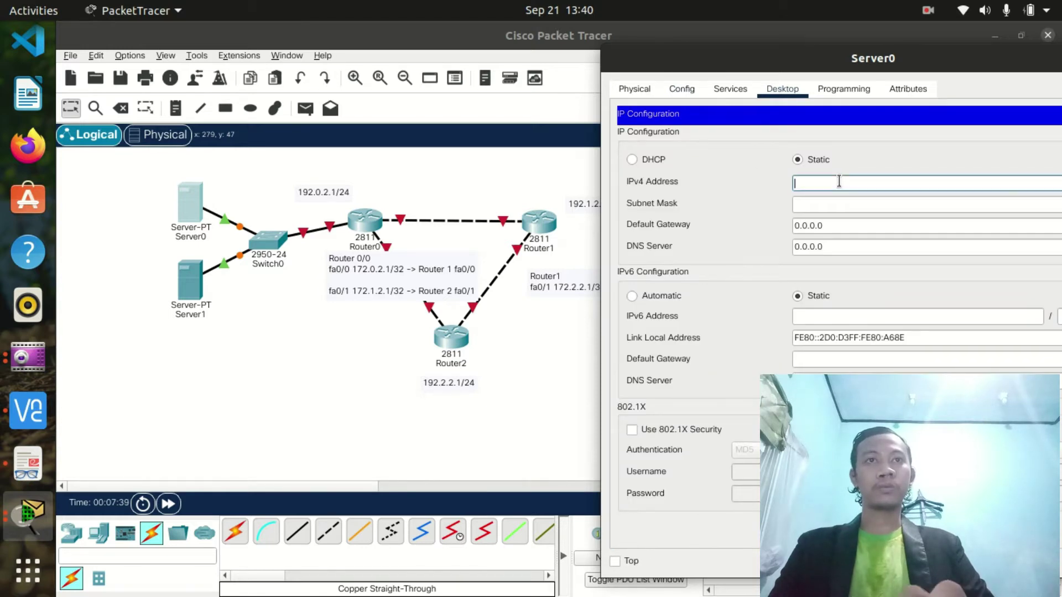
pyautogui.write('192')
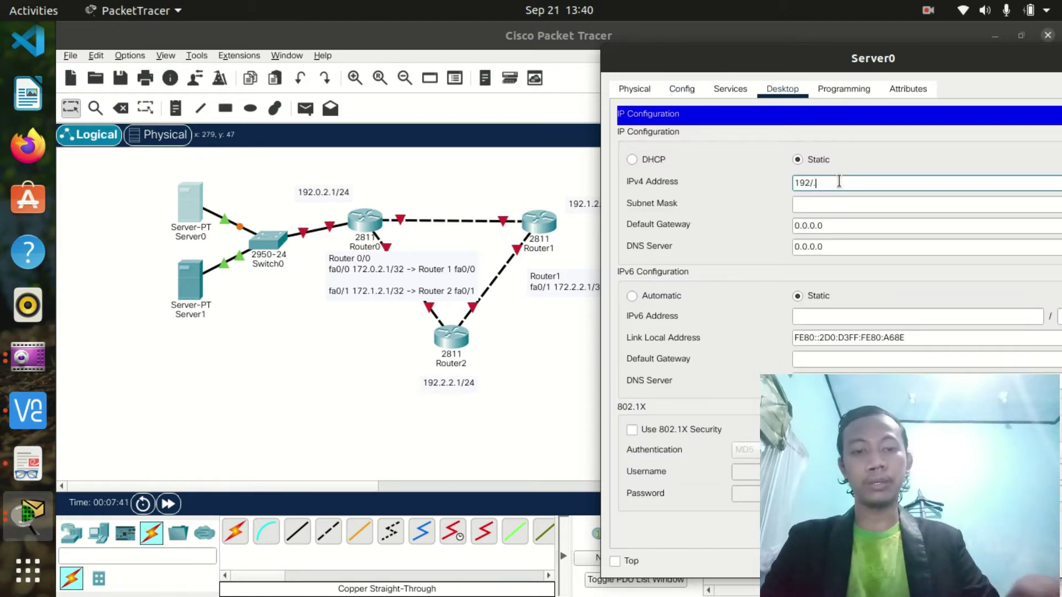
pyautogui.write('.0.')
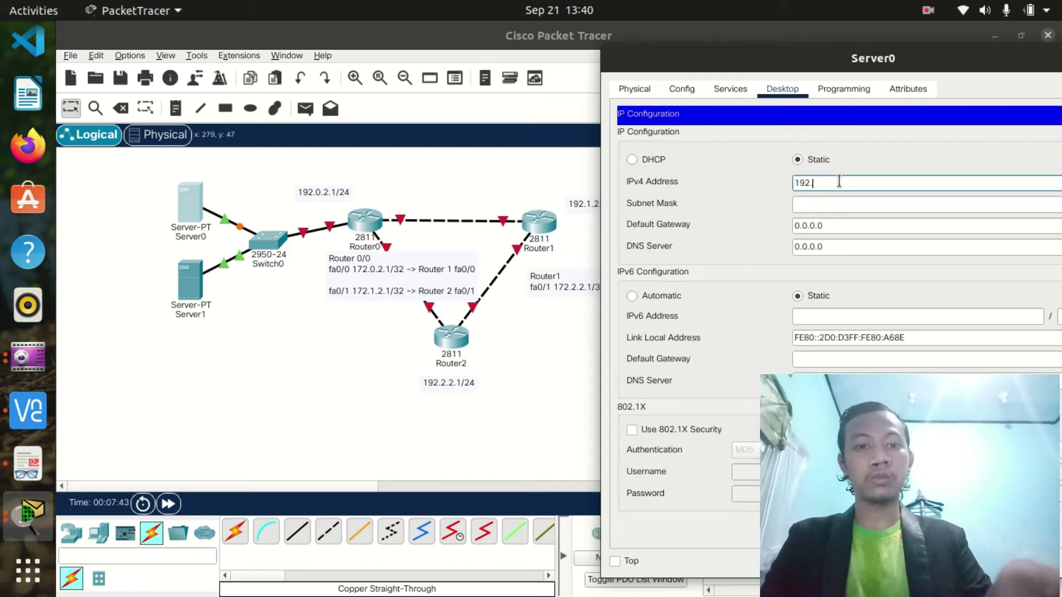
pyautogui.write('2.2')
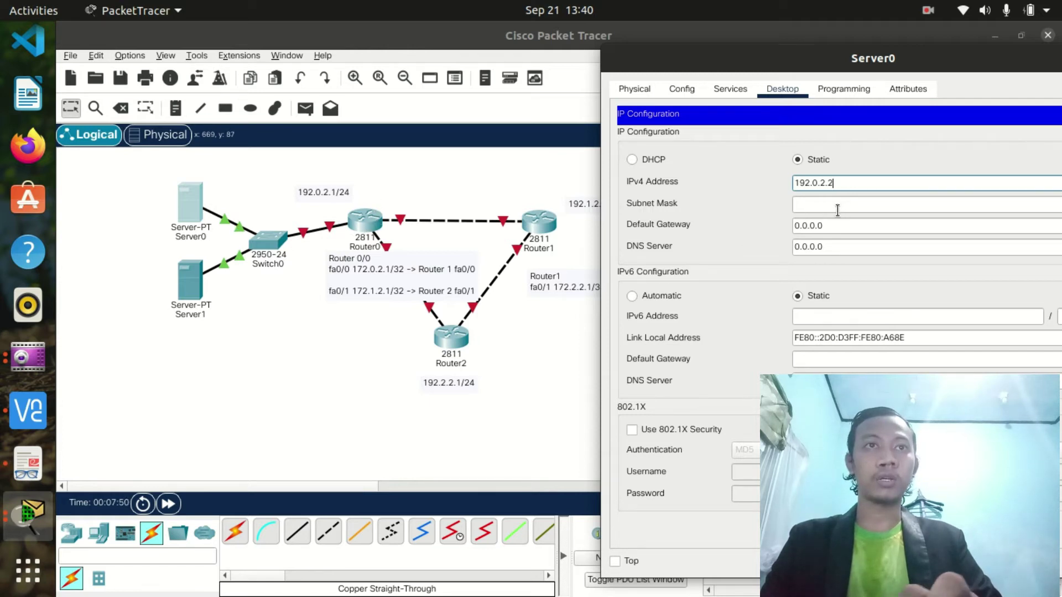
pyautogui.click(822, 206)
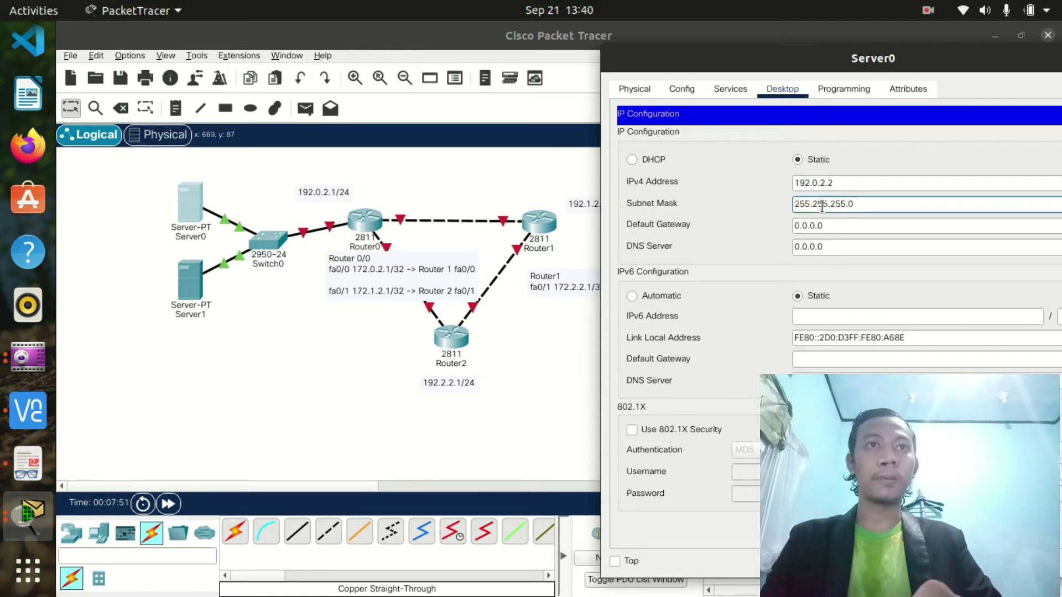
pyautogui.moveTo(883, 210); pyautogui.dragTo(776, 211)
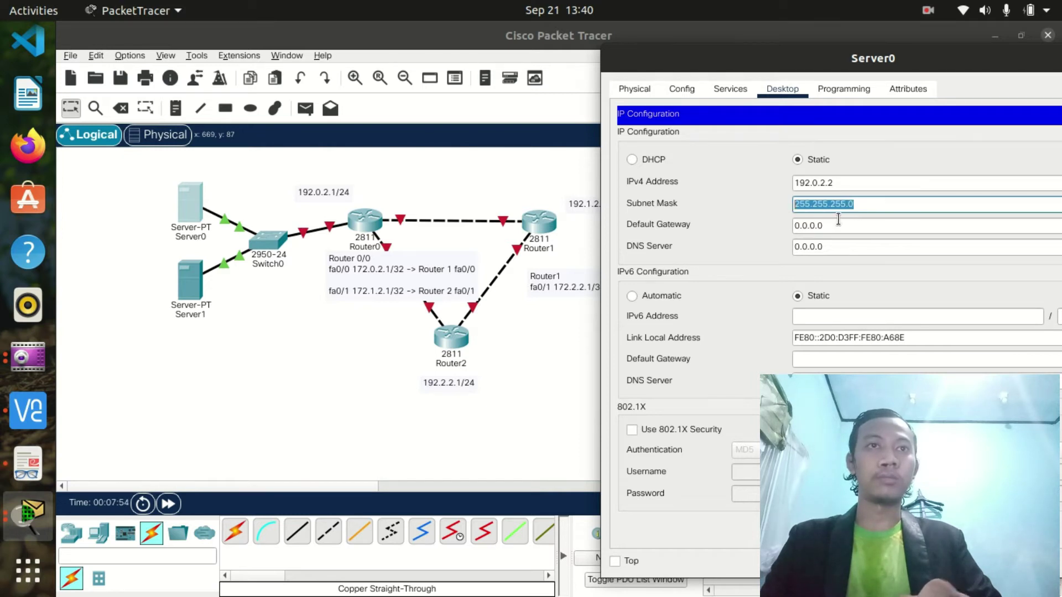
# - Set Server0's IPv4 default gateway to 192.0.2.1 and copy that address
pyautogui.moveTo(860, 231); pyautogui.dragTo(749, 236)
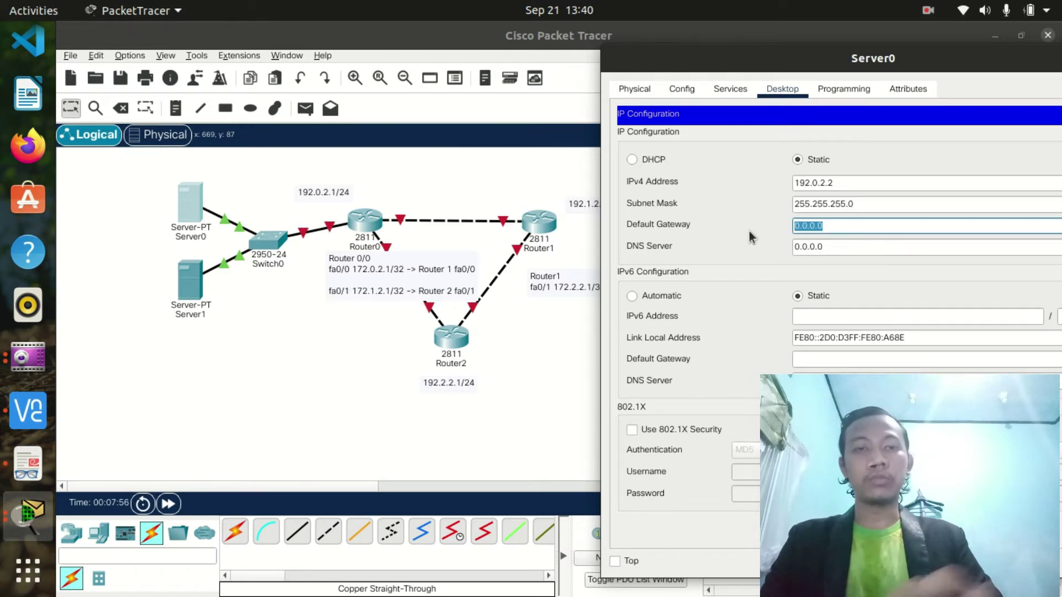
pyautogui.write('192.0.2')
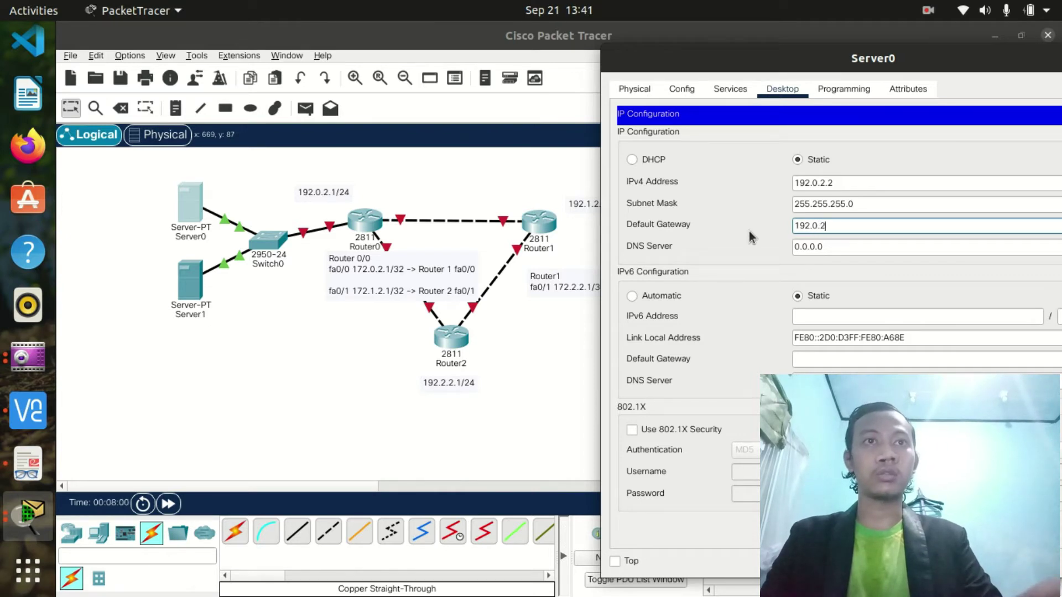
pyautogui.write('.1')
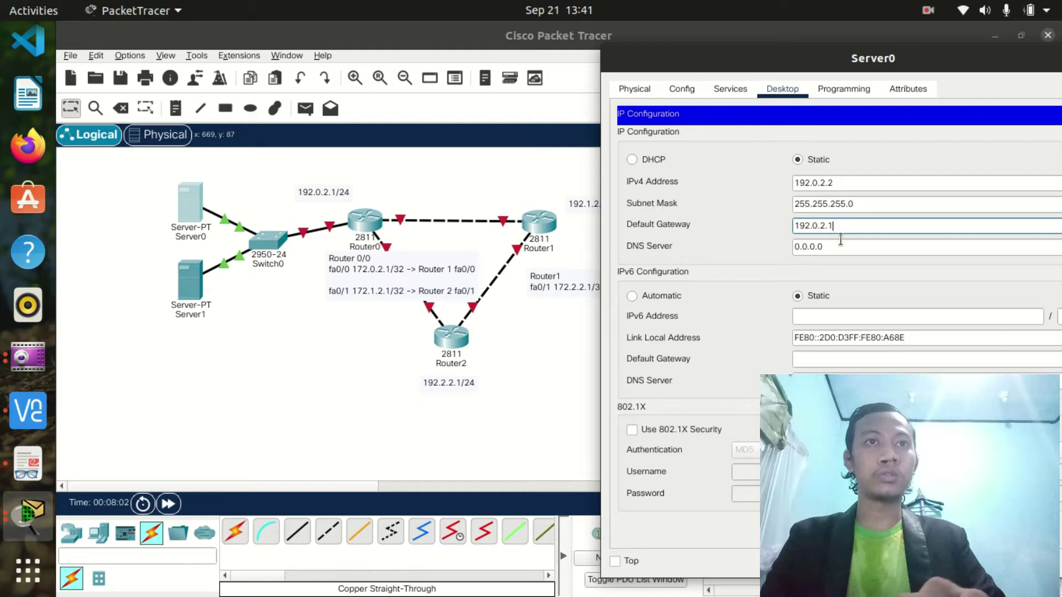
pyautogui.moveTo(858, 227); pyautogui.dragTo(780, 238)
pyautogui.hotkey('ctrl', 'c')
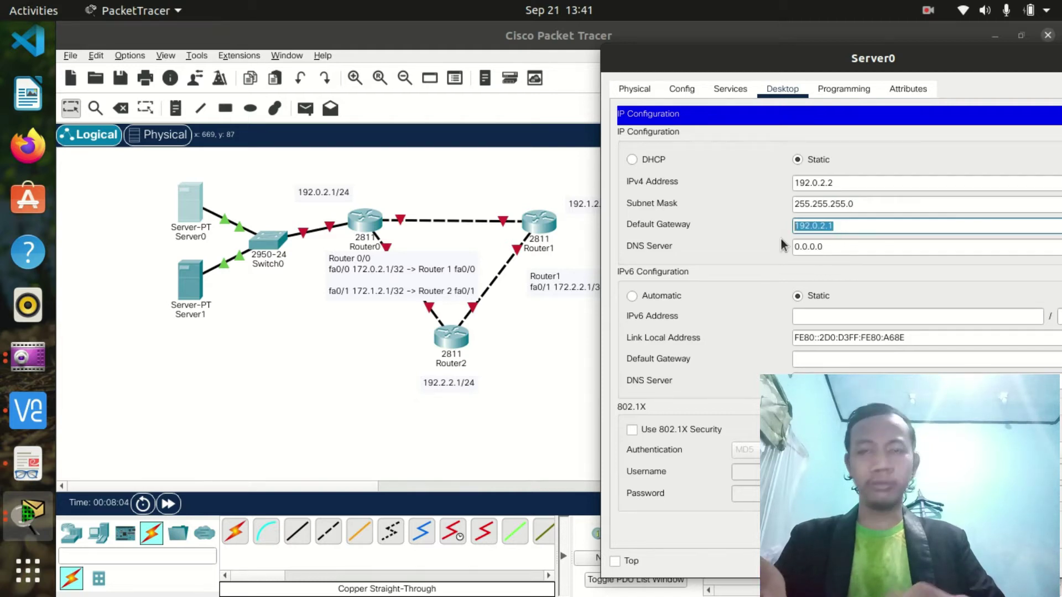
# - Set Server0's IPv4 DNS server to the copied address 192.0.2.1 and close the server's settings
pyautogui.moveTo(861, 246); pyautogui.dragTo(744, 245)
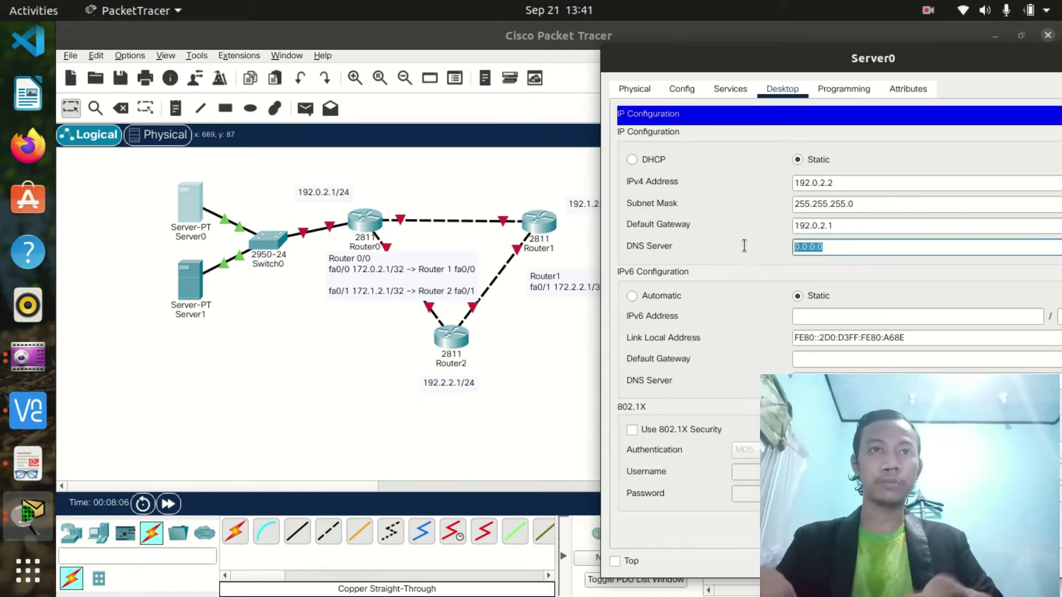
pyautogui.press('BackSpace')
pyautogui.hotkey('ctrl', 'v')
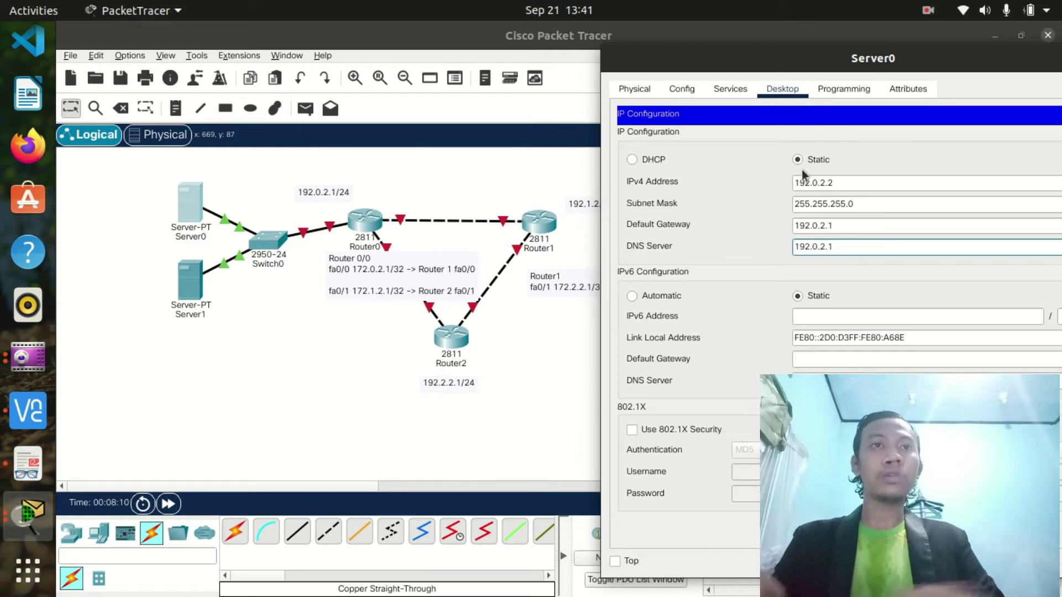
pyautogui.moveTo(790, 63); pyautogui.dragTo(549, 38)
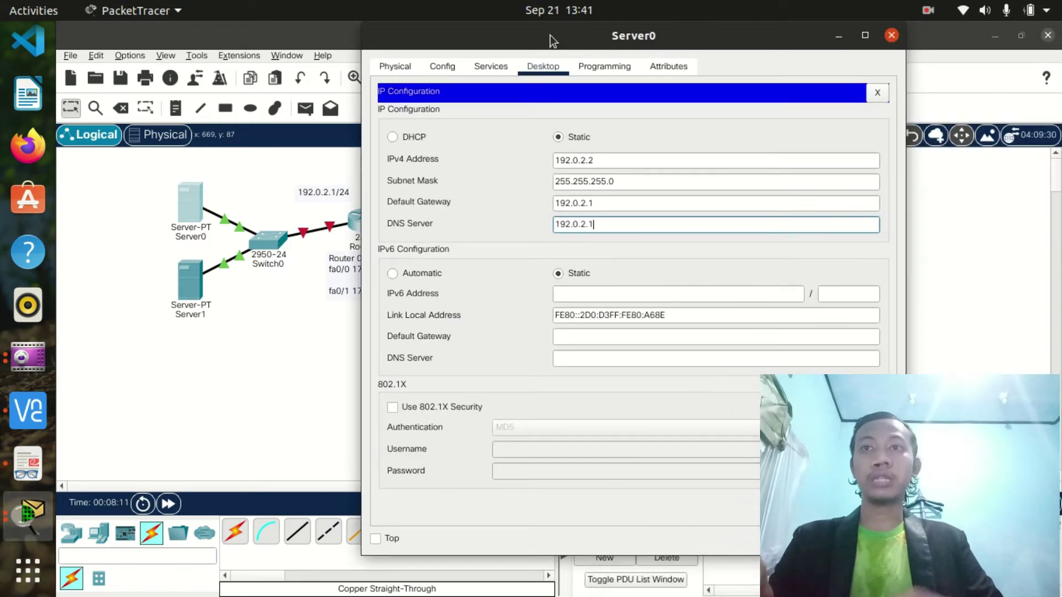
pyautogui.click(891, 36)
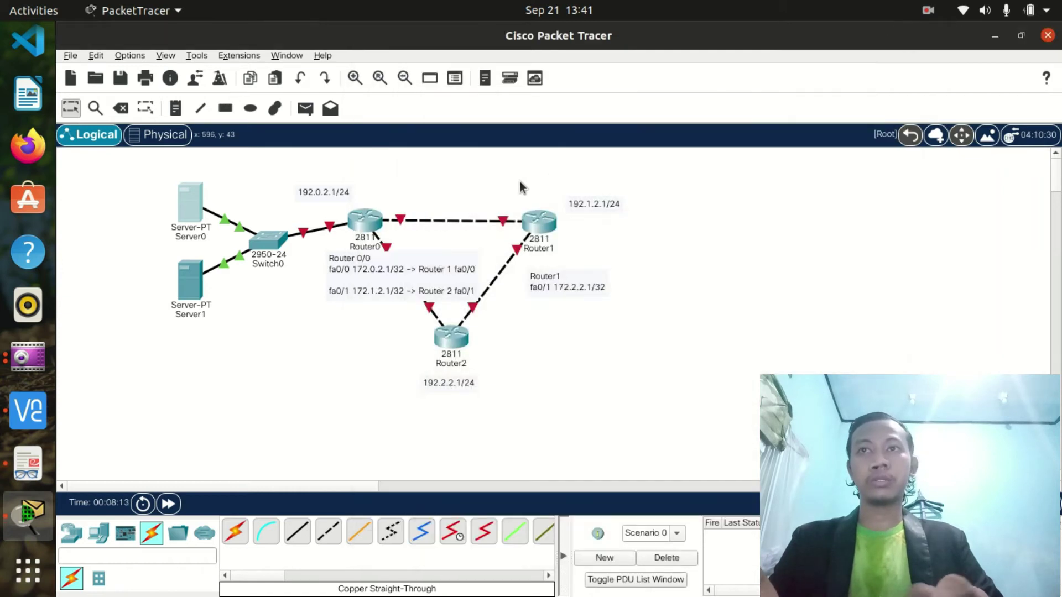
# - Give Server1 the static IPv4 address 192.0.2.3 with subnet mask 255.255.255.0
pyautogui.click(202, 282)
pyautogui.click(374, 75)
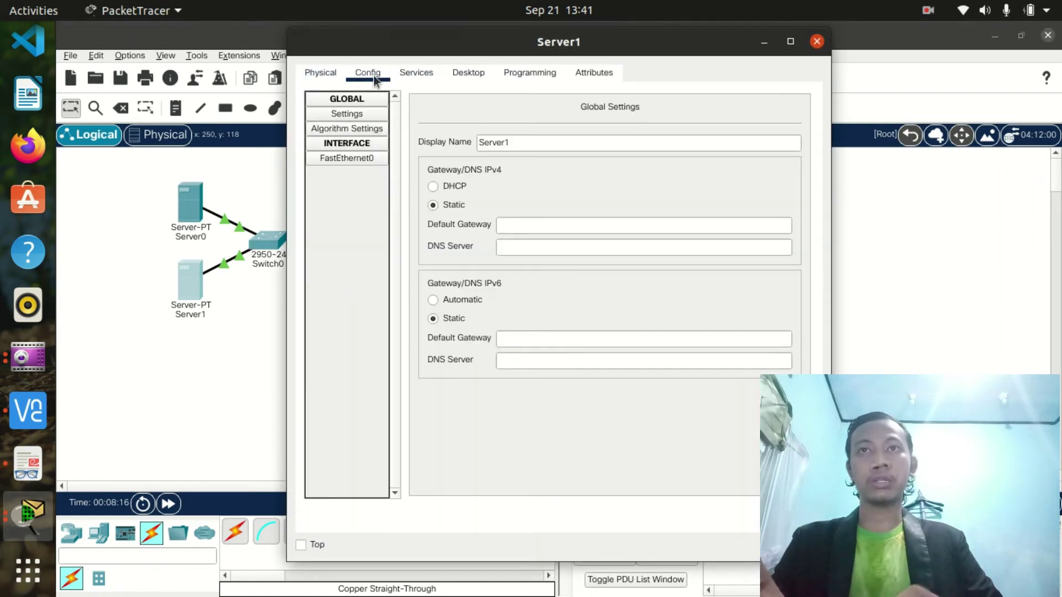
pyautogui.click(430, 71)
pyautogui.click(459, 72)
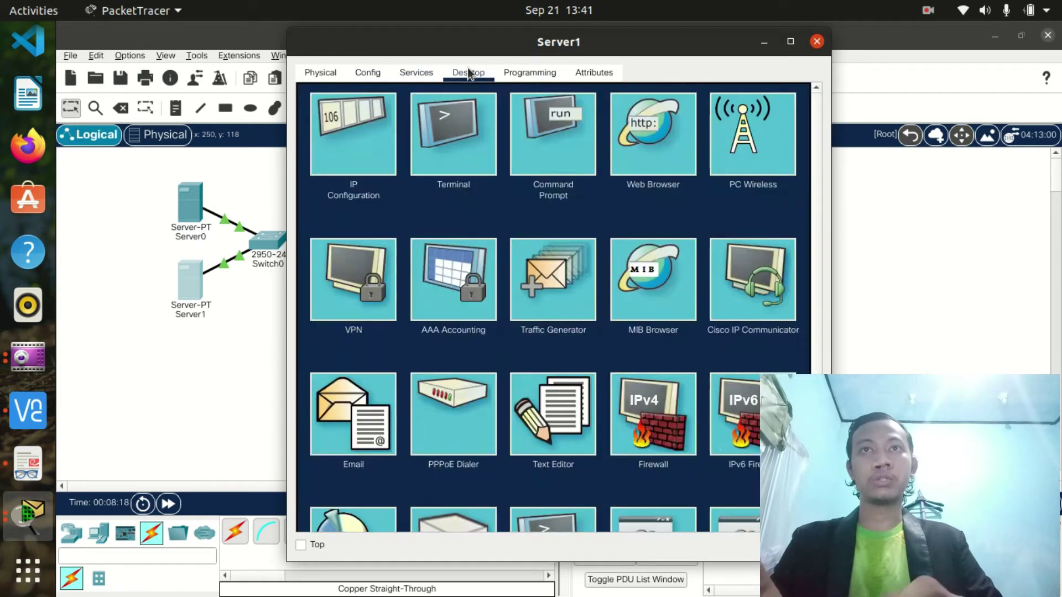
pyautogui.click(354, 127)
pyautogui.click(501, 164)
pyautogui.write('192.0.2.3')
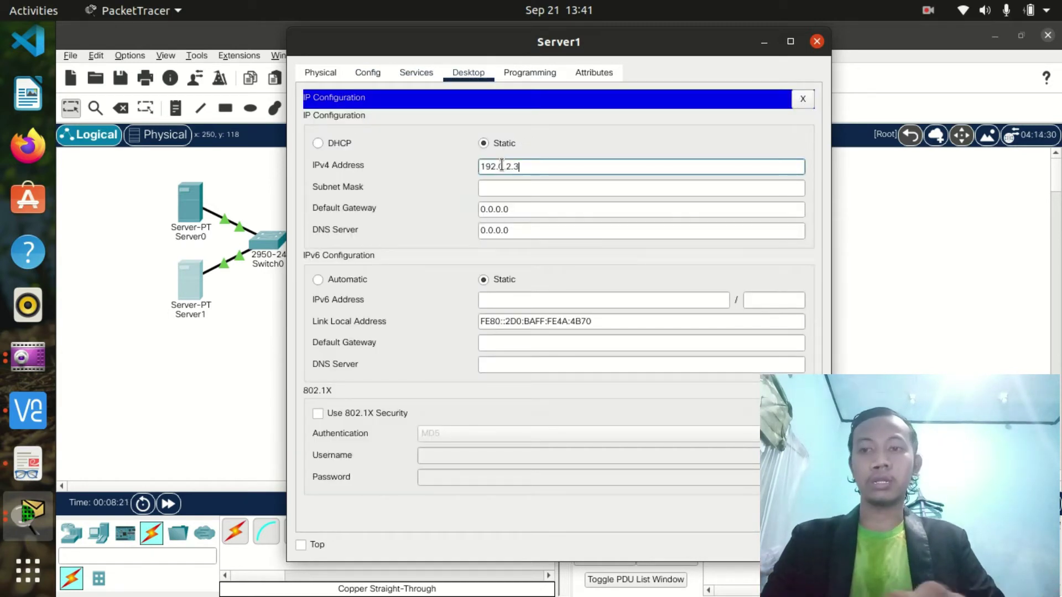
pyautogui.click(525, 190)
# - Set Server1's IPv4 default gateway and DNS server both to 192.0.2.1, and close its settings
pyautogui.click(532, 213)
pyautogui.write('192.0.2.1')
pyautogui.click(545, 230)
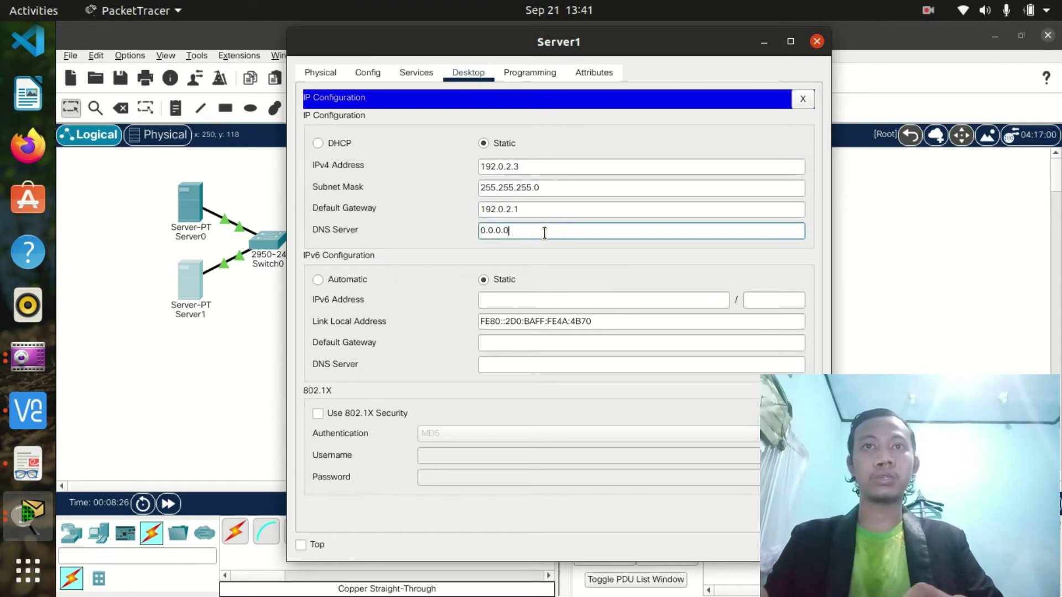
pyautogui.write('192.0.2.1')
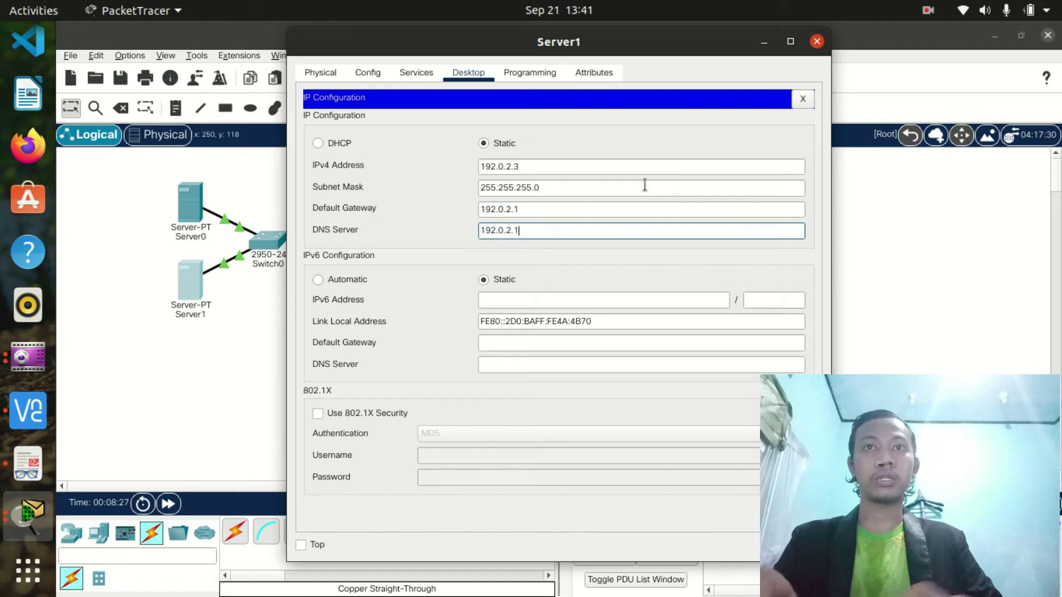
pyautogui.click(817, 41)
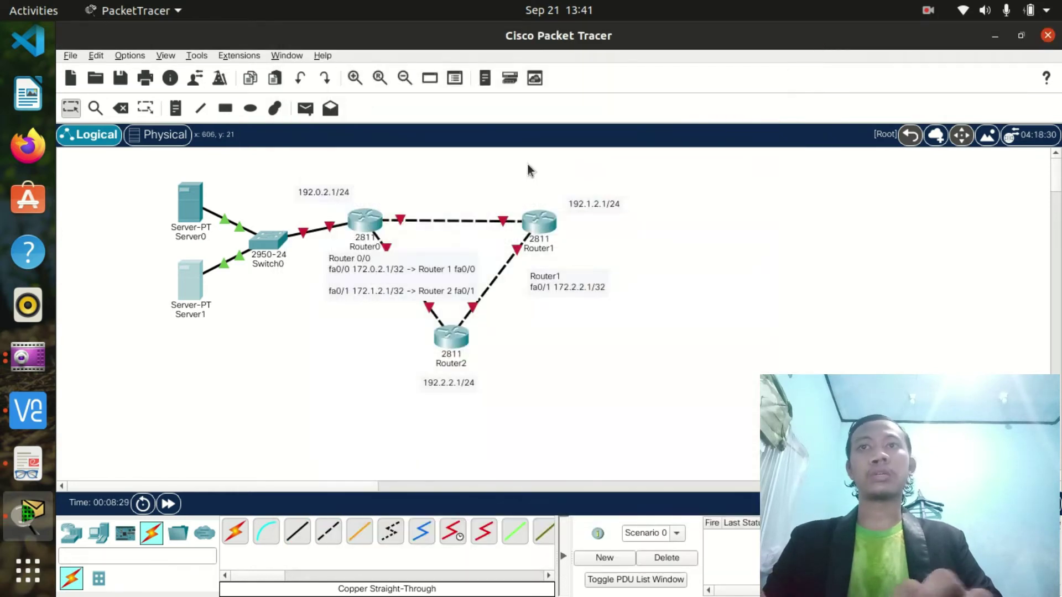
# - Skip Router0's initial configuration dialog and enter command-line configuration of its Ethernet0/2/0 interface
pyautogui.click(365, 220)
pyautogui.click(410, 70)
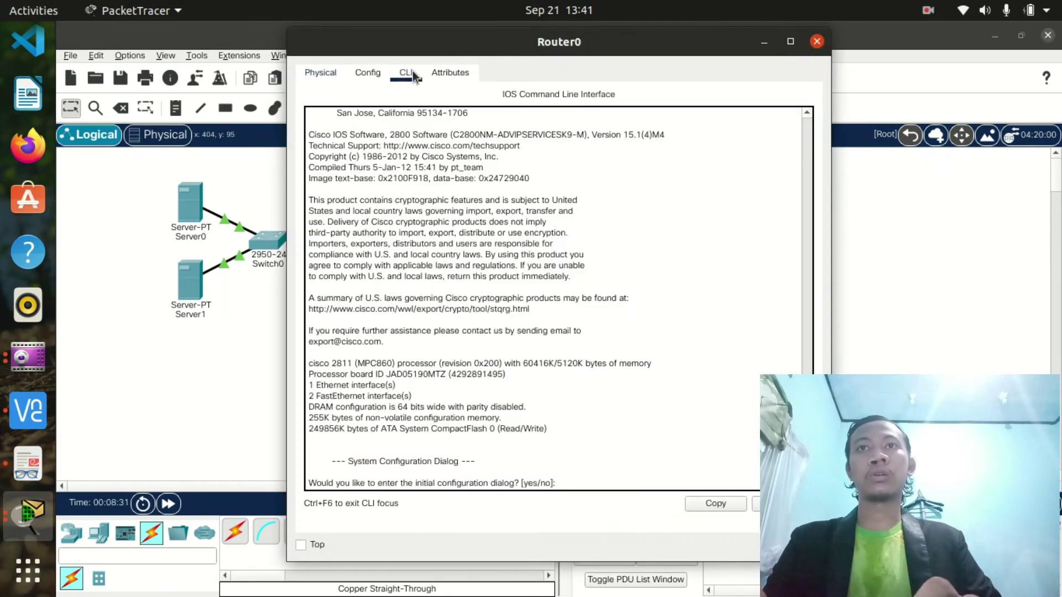
pyautogui.click(350, 69)
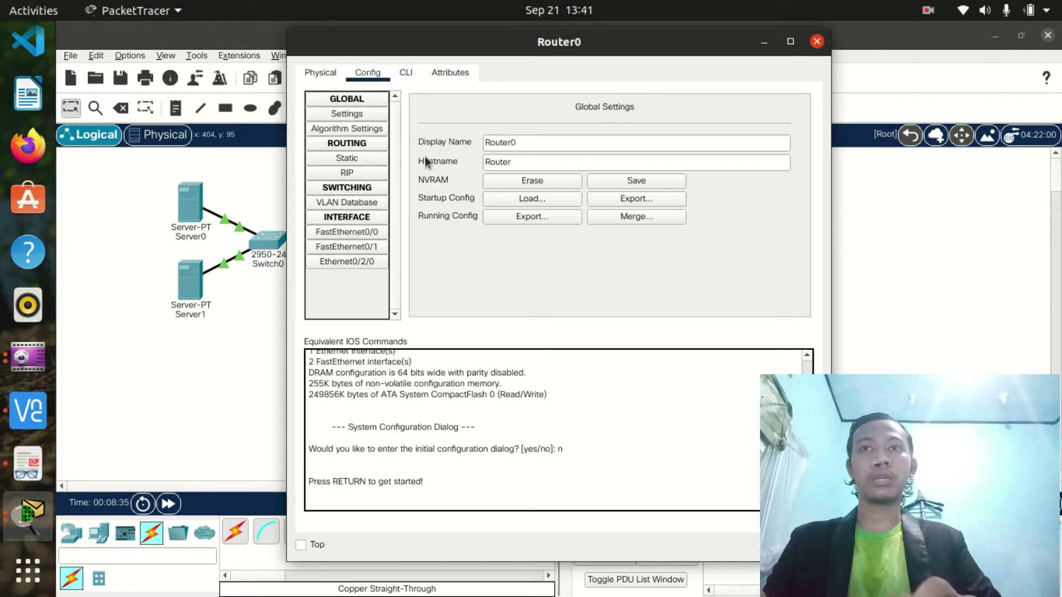
pyautogui.moveTo(519, 43); pyautogui.dragTo(652, 27)
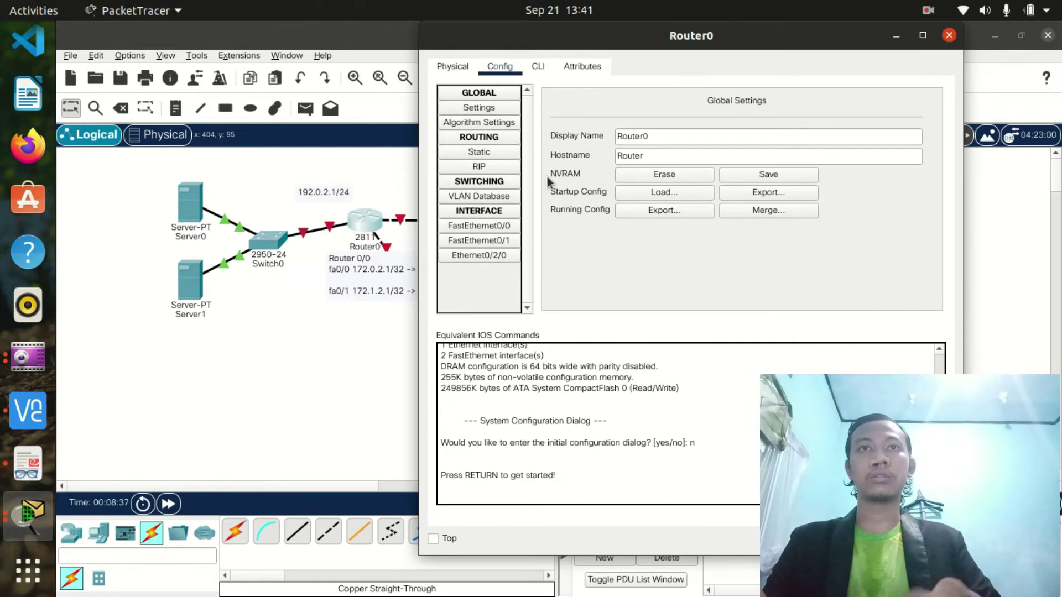
pyautogui.click(507, 260)
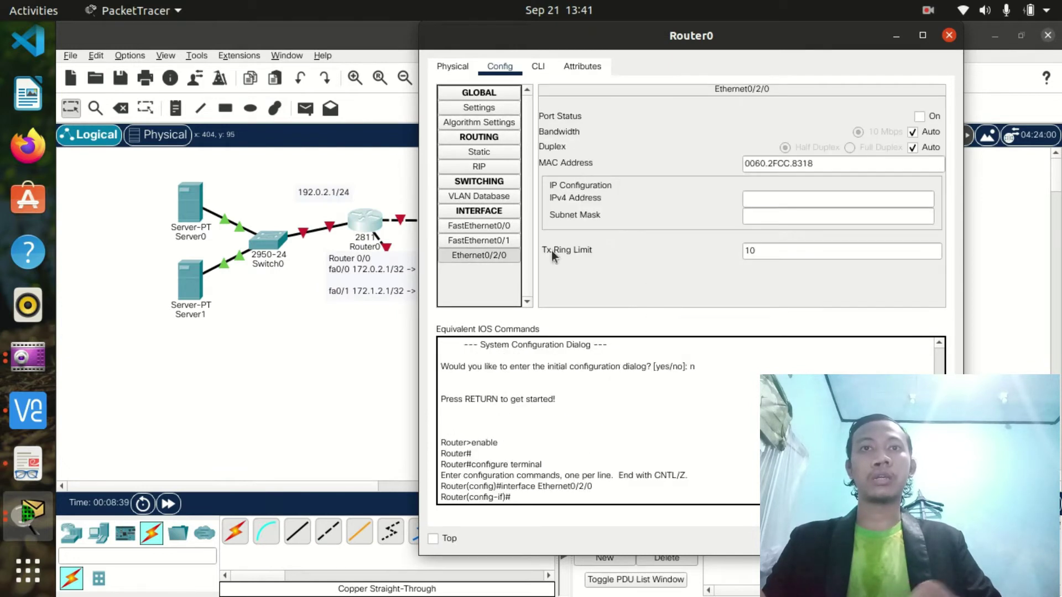
pyautogui.click(539, 67)
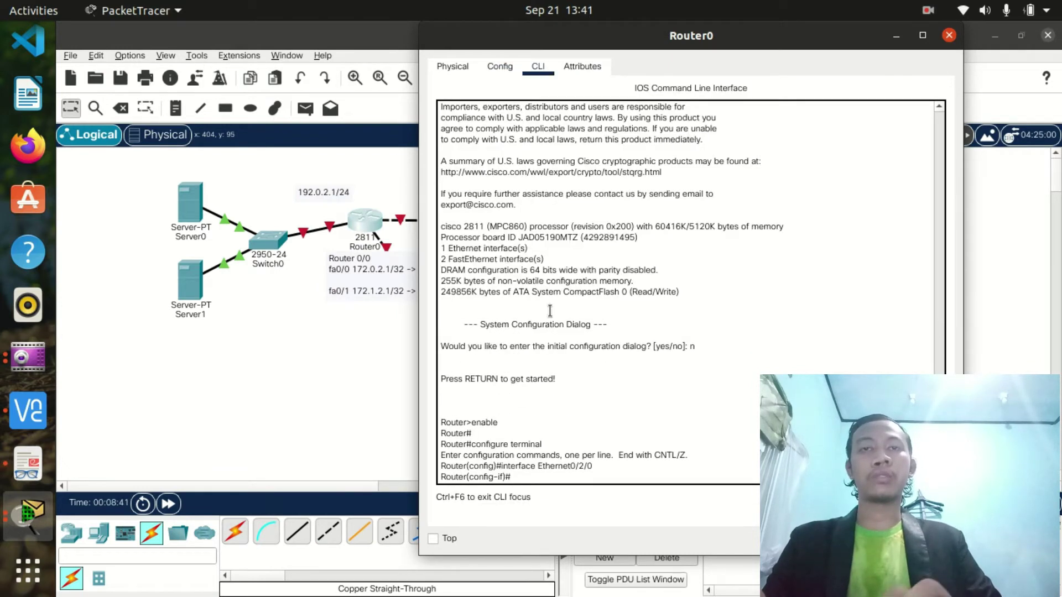
pyautogui.moveTo(584, 35); pyautogui.dragTo(474, 35)
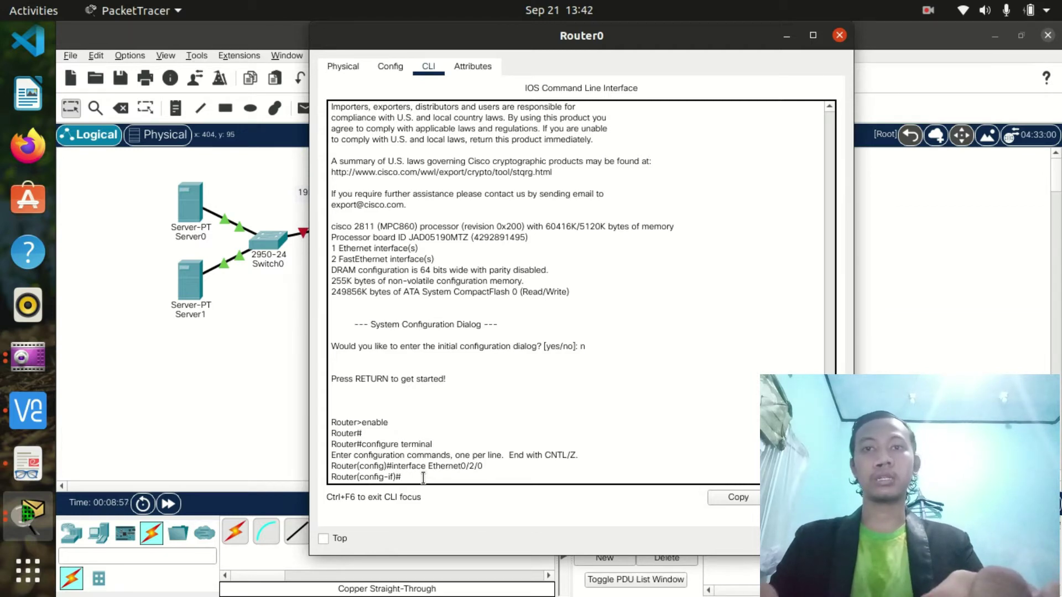
# - Enable Router0's Ethernet0/2/0 interface with the no shutdown command
pyautogui.write('no s')
pyautogui.press('Tab')
pyautogui.write('h')
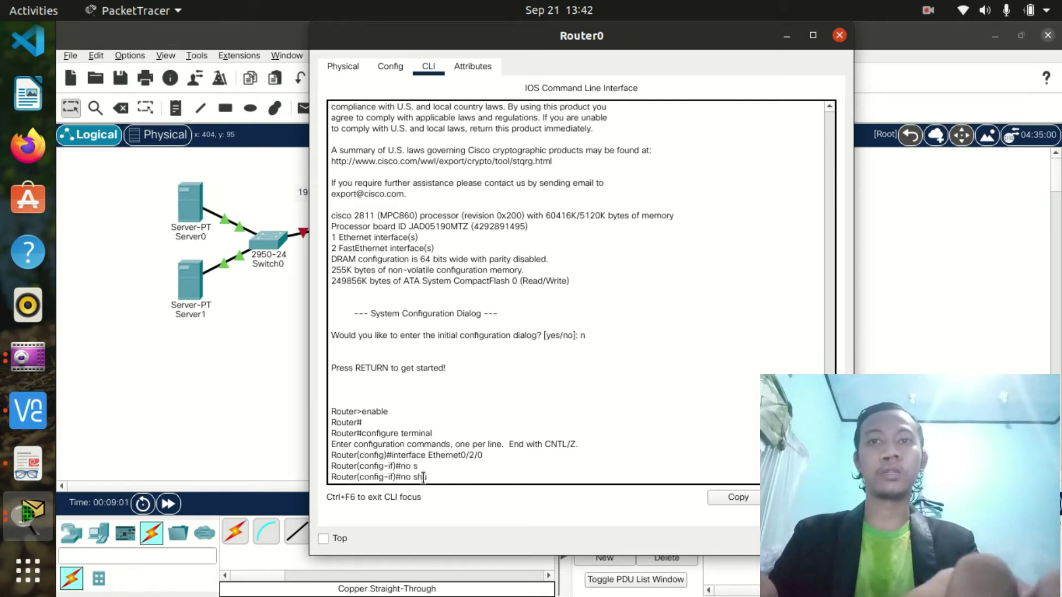
pyautogui.write('ut')
pyautogui.press('Tab')
pyautogui.press('Return')
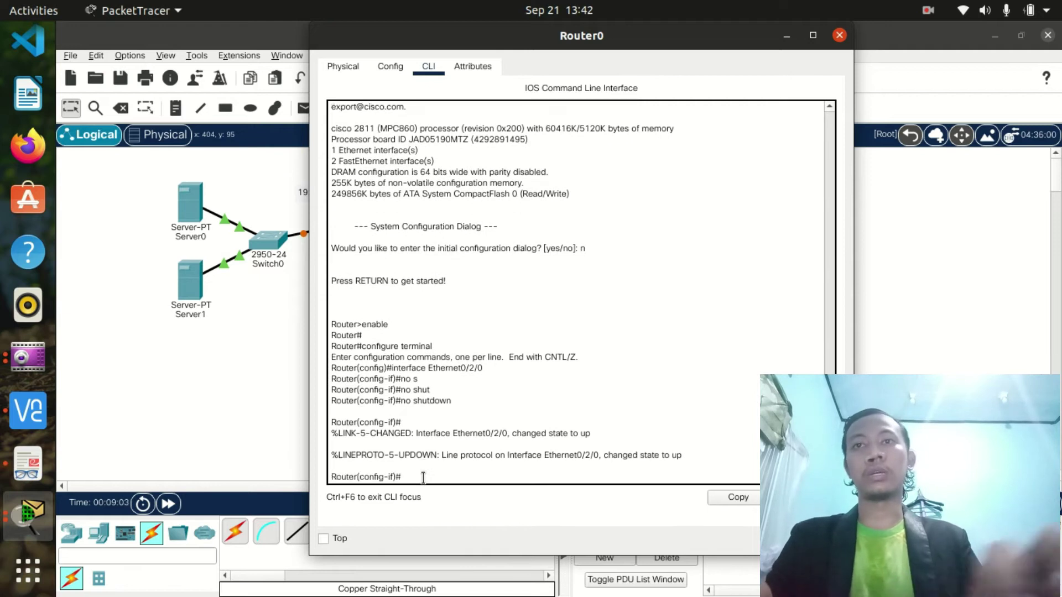
# - Assign Router0's Ethernet0/2/0 interface the address 192.0.2.1 with mask 255.255.255.0 by command, and close the router's window
pyautogui.moveTo(600, 34); pyautogui.dragTo(723, 35)
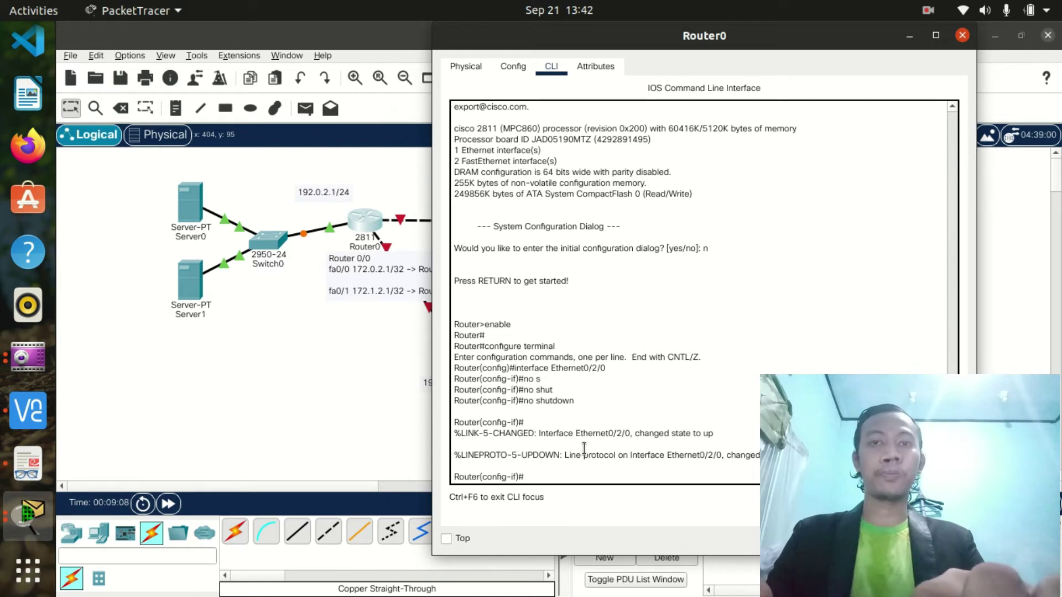
pyautogui.write('ip')
pyautogui.press('Tab')
pyautogui.press('Tab')
pyautogui.write('addr')
pyautogui.press('Tab')
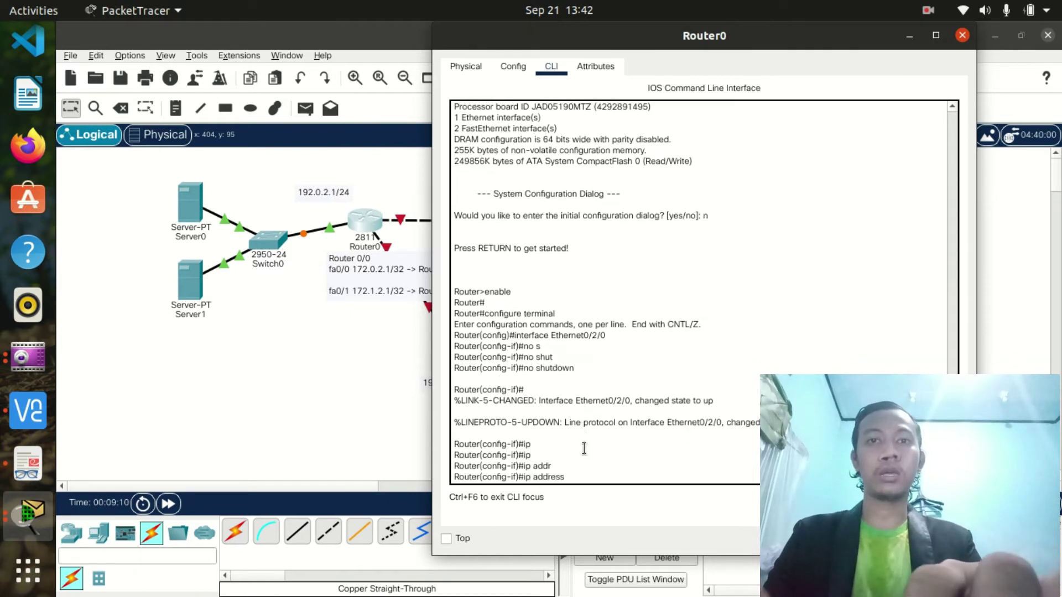
pyautogui.write('192.0.')
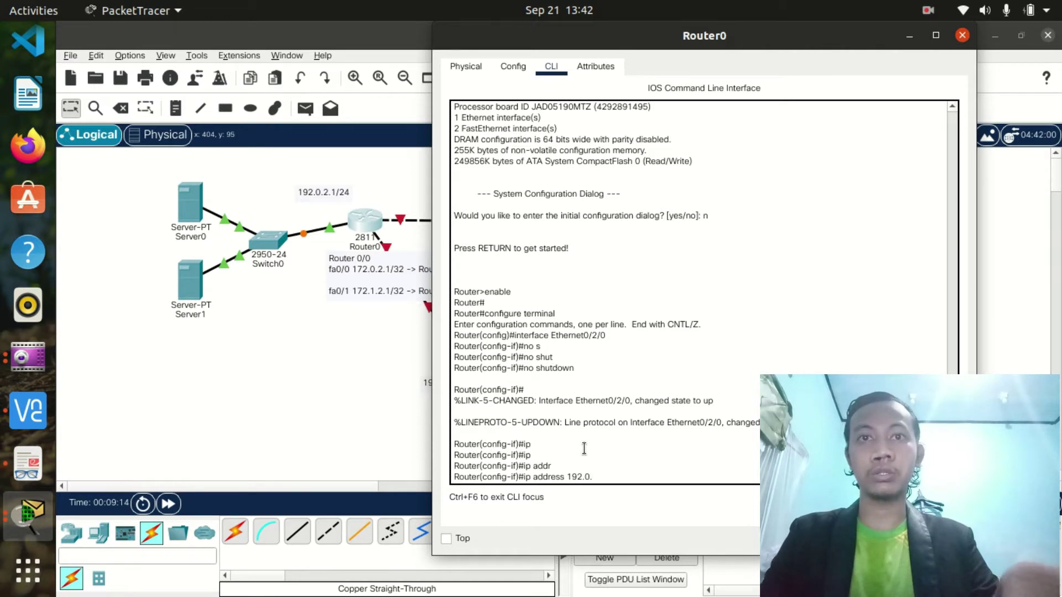
pyautogui.write('2.1')
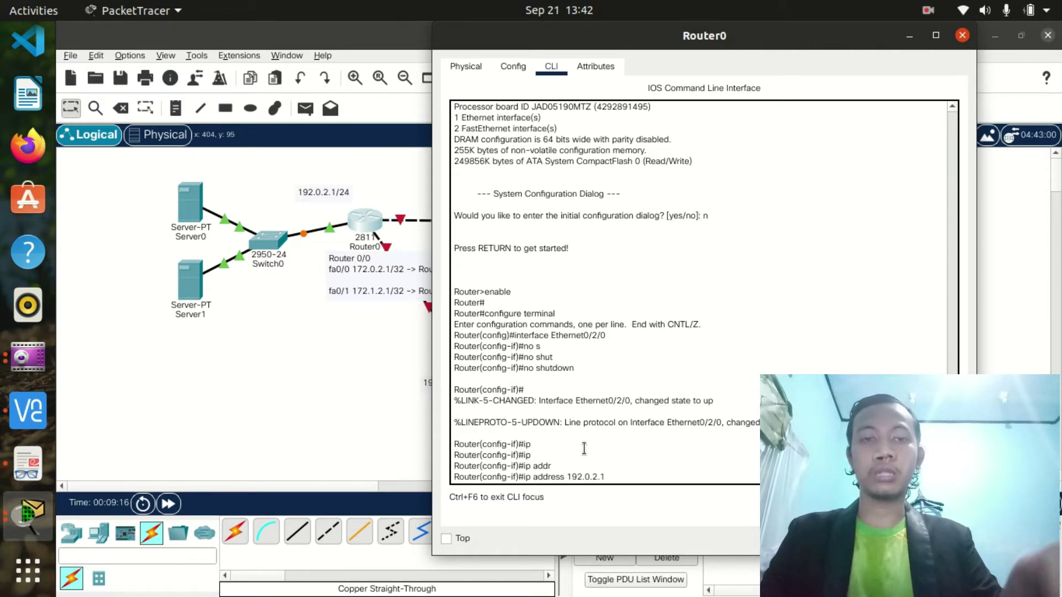
pyautogui.write('55.')
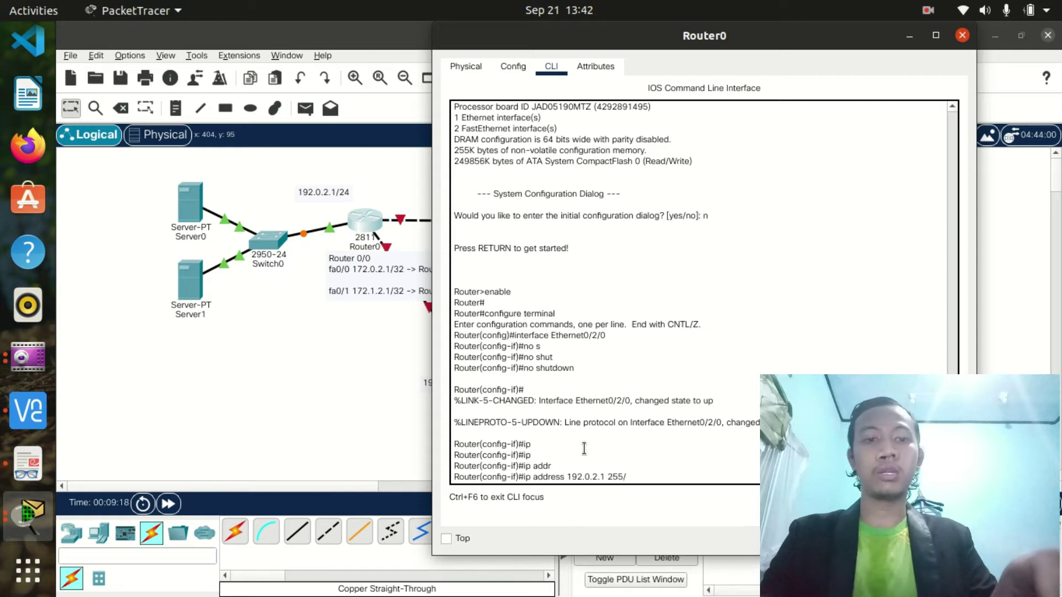
pyautogui.write('255.255.0')
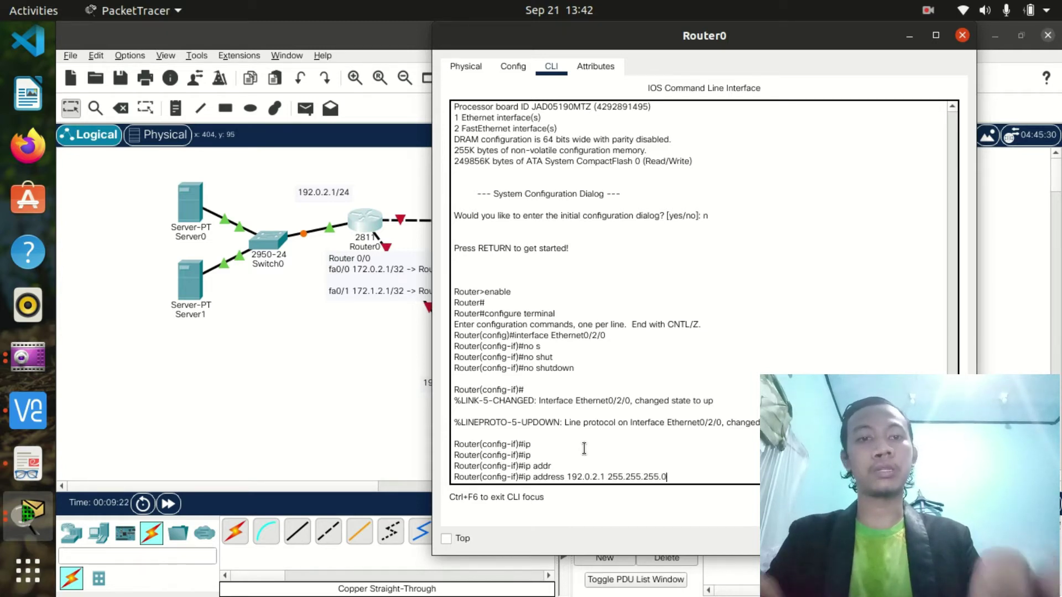
pyautogui.press('Return')
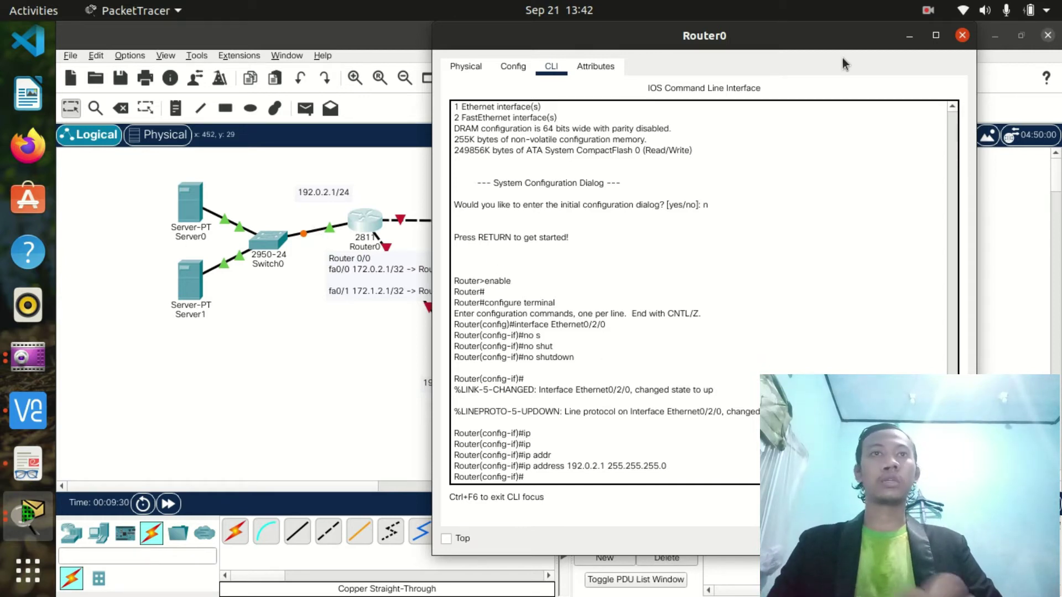
pyautogui.click(962, 36)
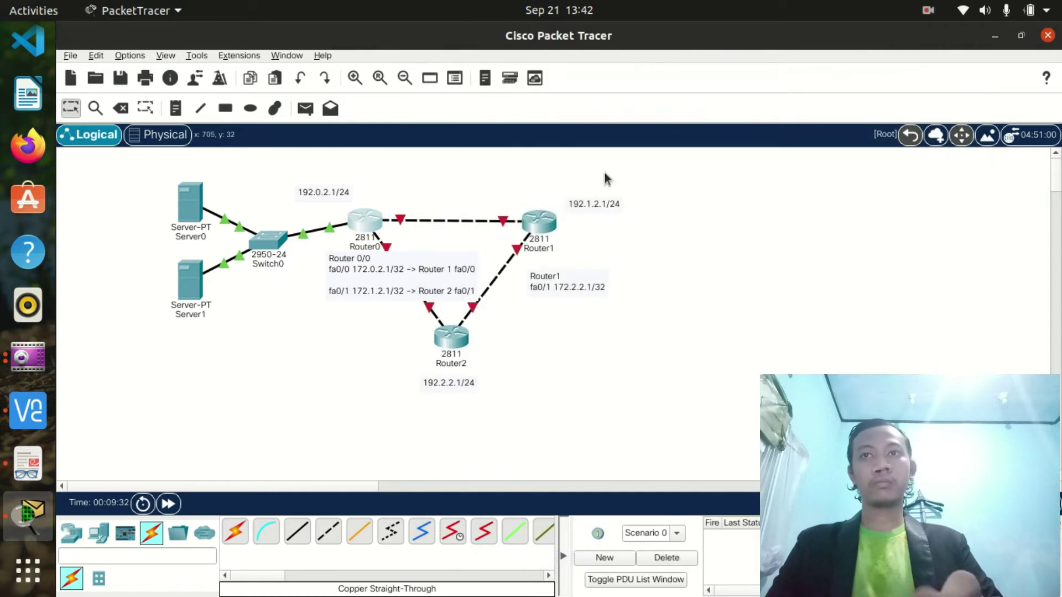
# - Ping the gateway 192.0.2.1 from Server0's command prompt and stop the ping early
pyautogui.click(181, 207)
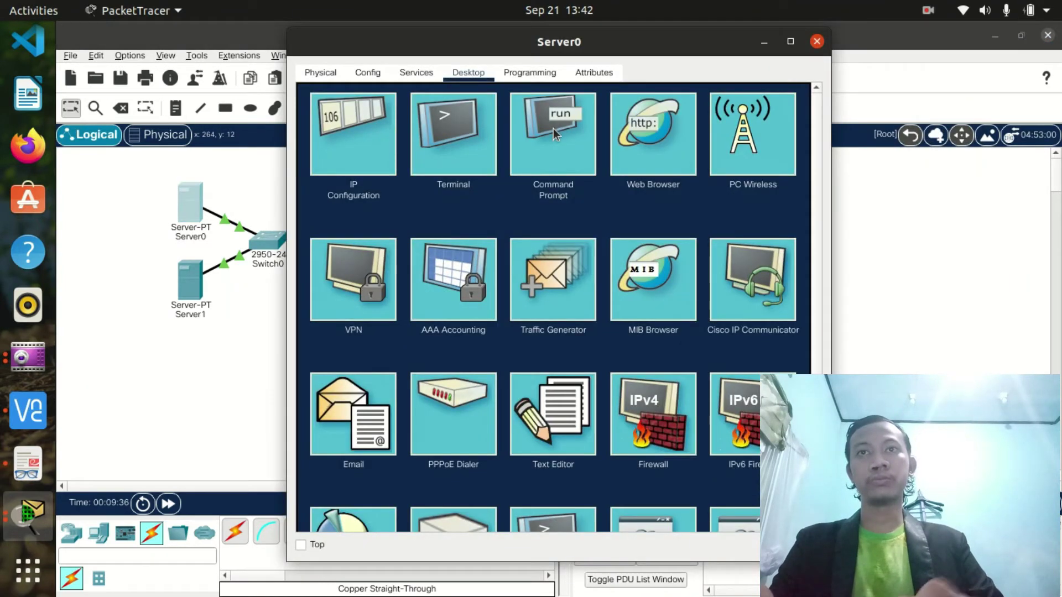
pyautogui.click(553, 128)
pyautogui.write('ping 192.1')
pyautogui.press('BackSpace')
pyautogui.write('0.2.1')
pyautogui.press('Return')
pyautogui.hotkey('ctrl', 'c')
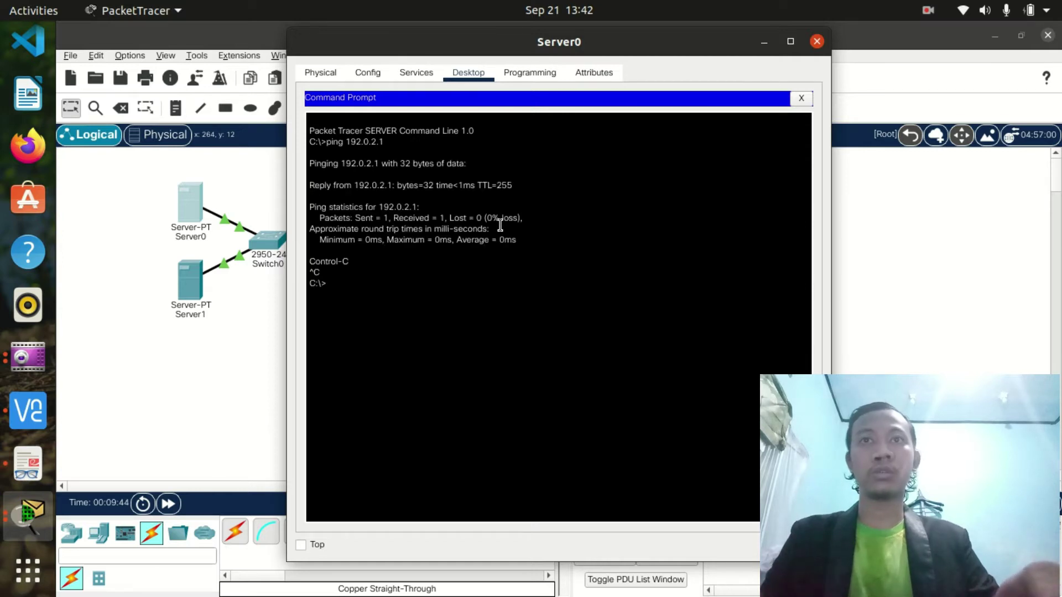
# - Ping Server0's own address 192.0.2.2 from its command prompt and interrupt the ping
pyautogui.press('Up')
pyautogui.press('BackSpace')
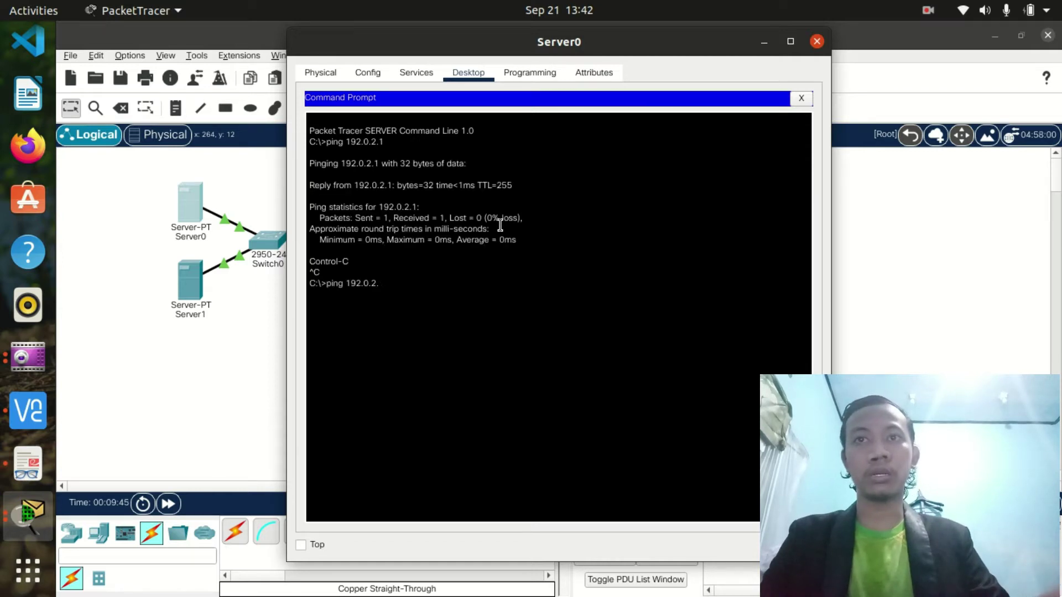
pyautogui.write('2')
pyautogui.press('Return')
pyautogui.hotkey('ctrl', 'c')
# - Ping Server1 at 192.0.2.3 from Server0, interrupt the ping and close Server0's window
pyautogui.press('Up')
pyautogui.press('BackSpace')
pyautogui.write('3')
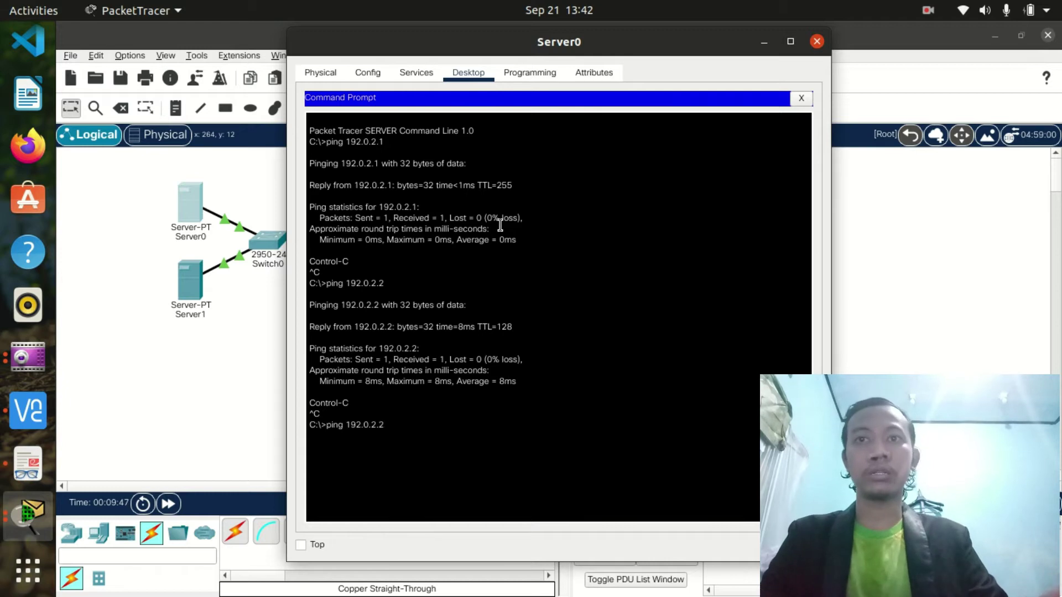
pyautogui.press('Return')
pyautogui.hotkey('ctrl', 'c')
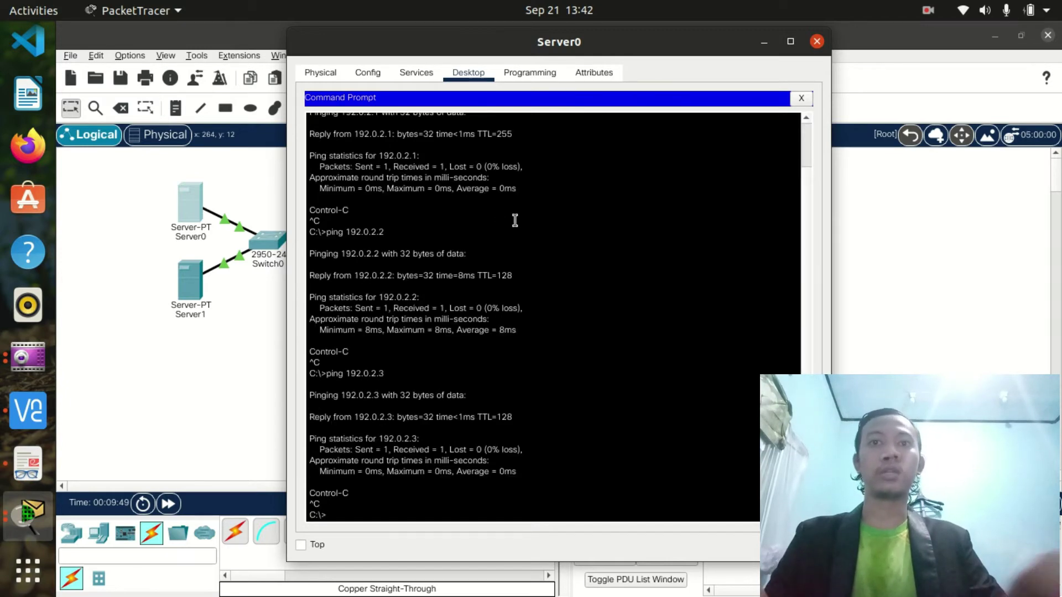
pyautogui.click(817, 42)
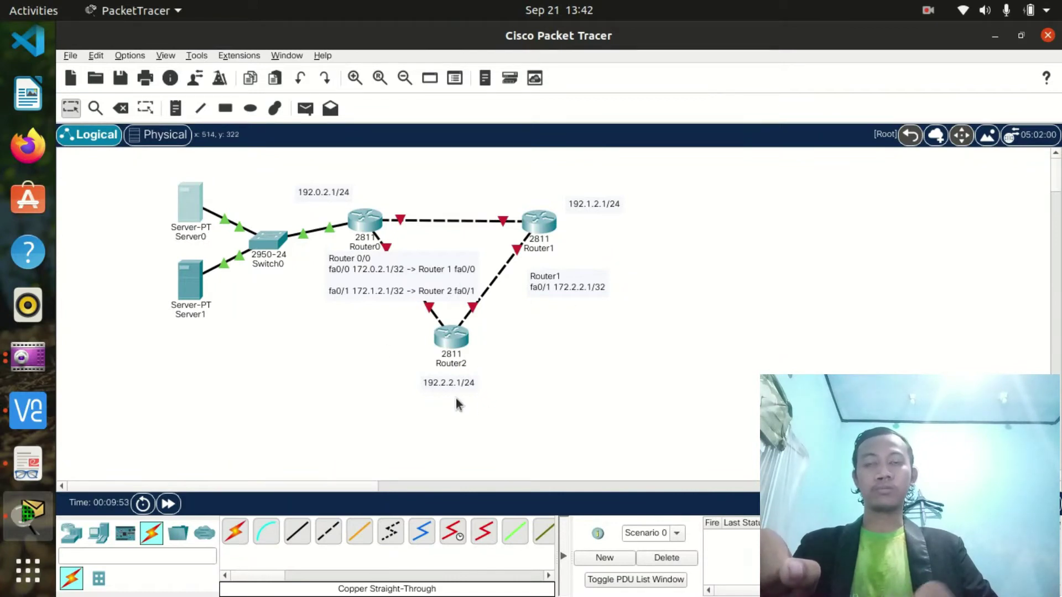
# - Place four PCs side by side in the workspace area below Router2
pyautogui.click(100, 532)
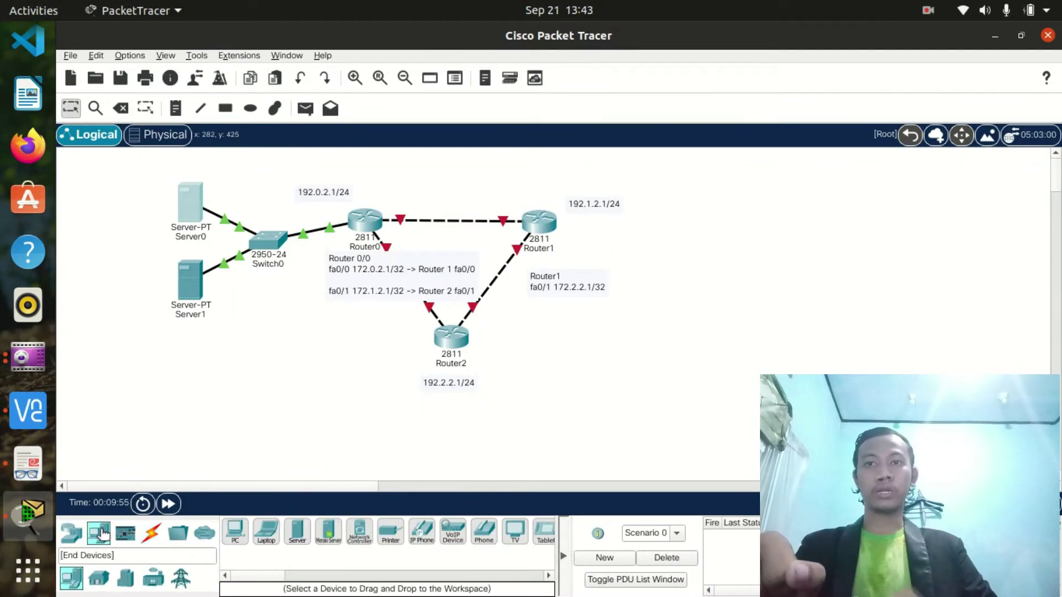
pyautogui.click(235, 531)
pyautogui.click(324, 386)
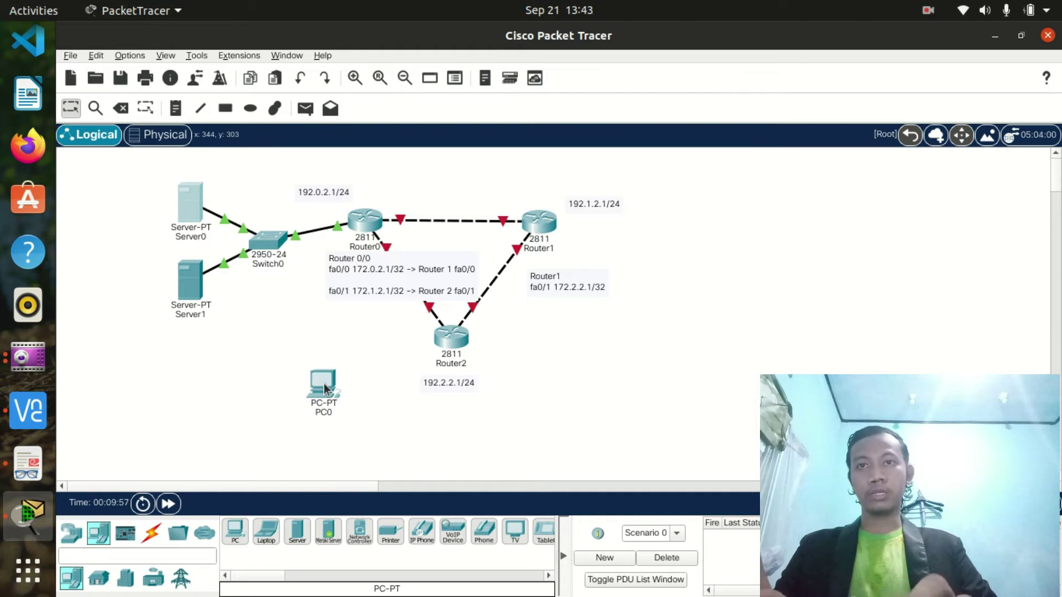
pyautogui.moveTo(319, 388); pyautogui.dragTo(307, 422)
pyautogui.click(235, 531)
pyautogui.click(391, 448)
pyautogui.click(235, 530)
pyautogui.click(450, 451)
pyautogui.click(235, 530)
pyautogui.click(519, 437)
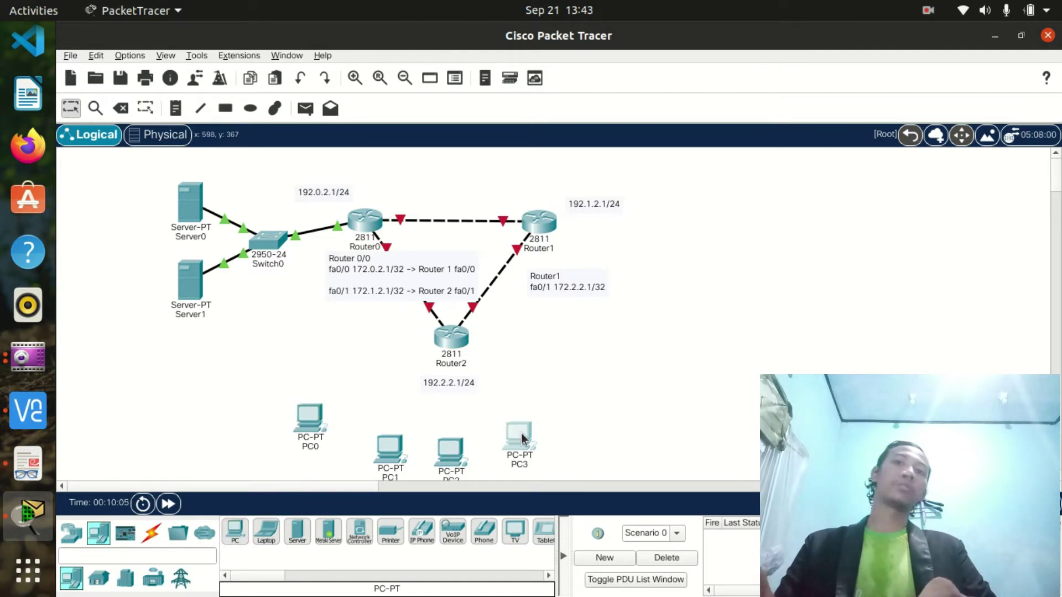
# - Spread out PC1, PC2 and PC3 in the workspace so the PCs are spaced further apart
pyautogui.moveTo(521, 433); pyautogui.dragTo(552, 421)
pyautogui.moveTo(458, 463); pyautogui.dragTo(463, 464)
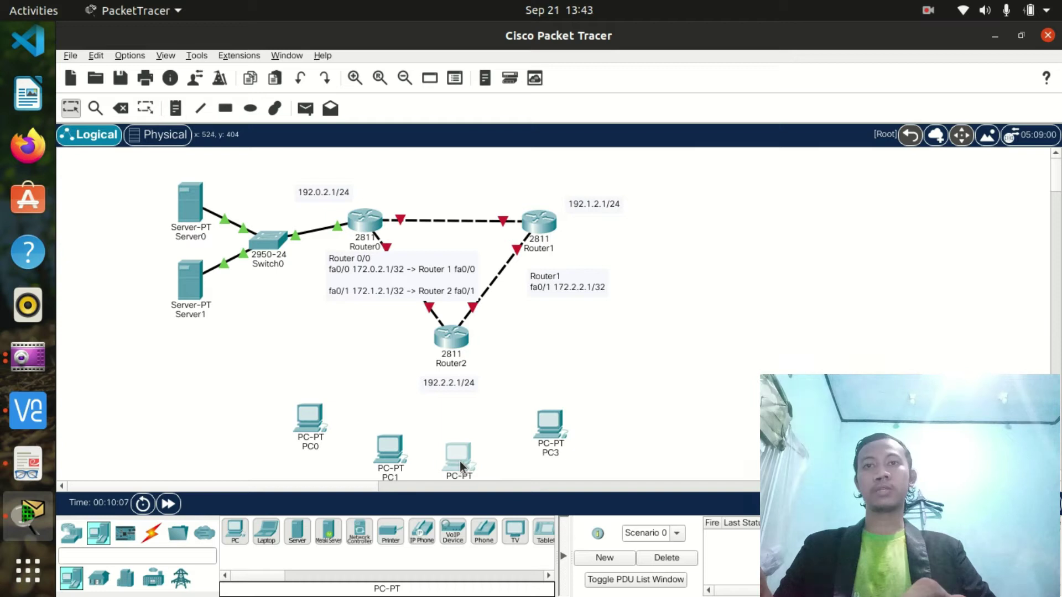
pyautogui.moveTo(390, 452); pyautogui.dragTo(380, 456)
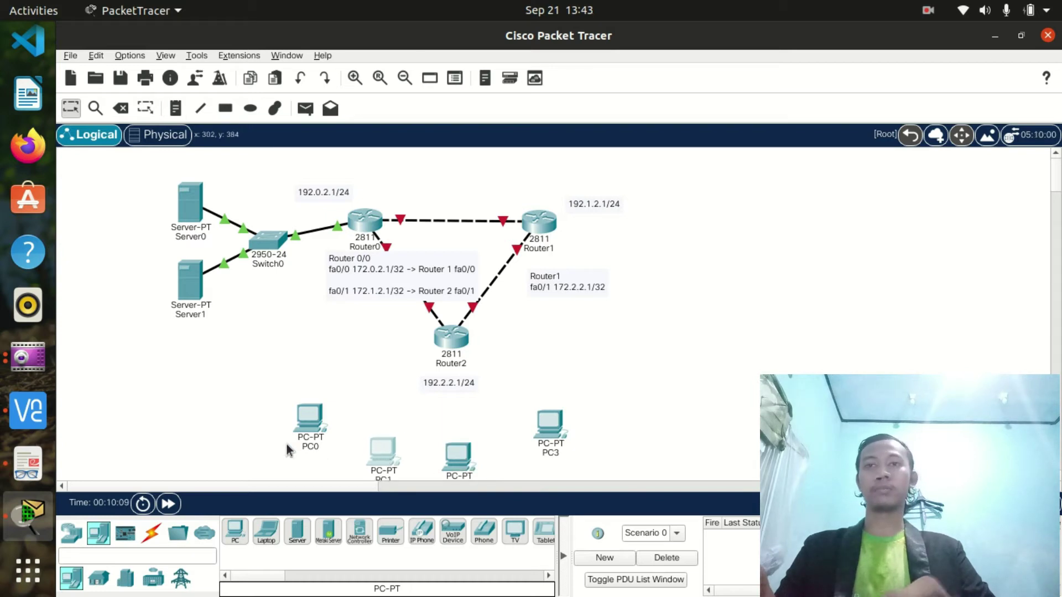
# - Place a 2950-24 switch below Router2's 192.2.2.1/24 note, above the row of PCs
pyautogui.click(71, 533)
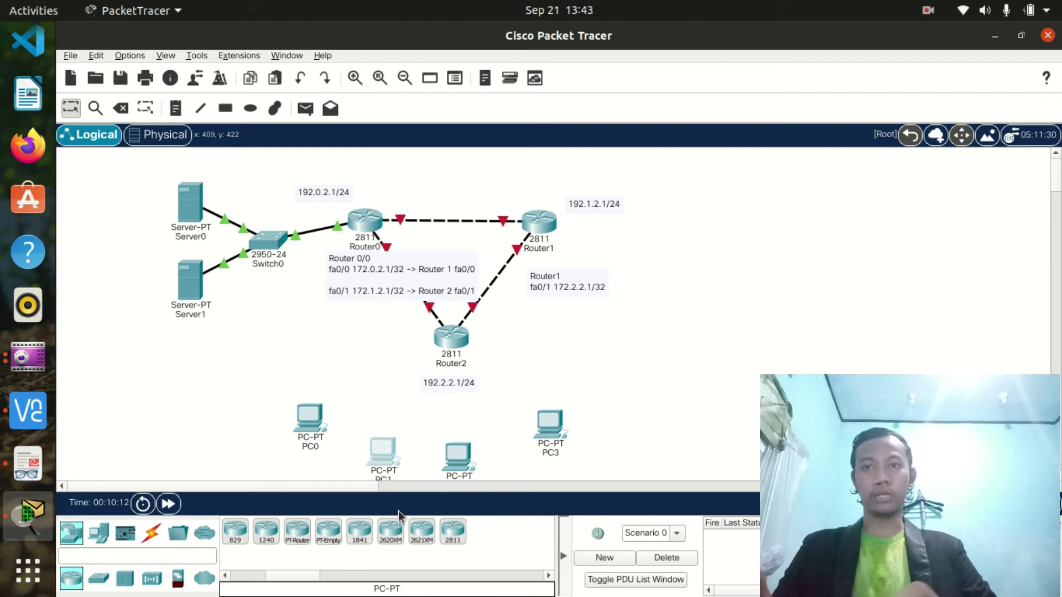
pyautogui.click(98, 579)
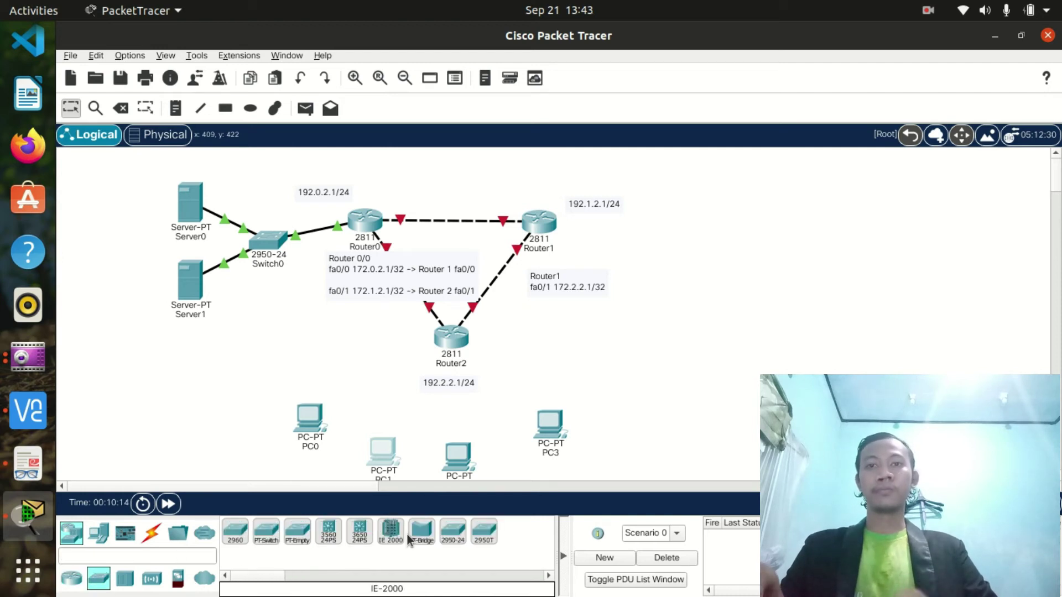
pyautogui.click(462, 540)
pyautogui.click(445, 399)
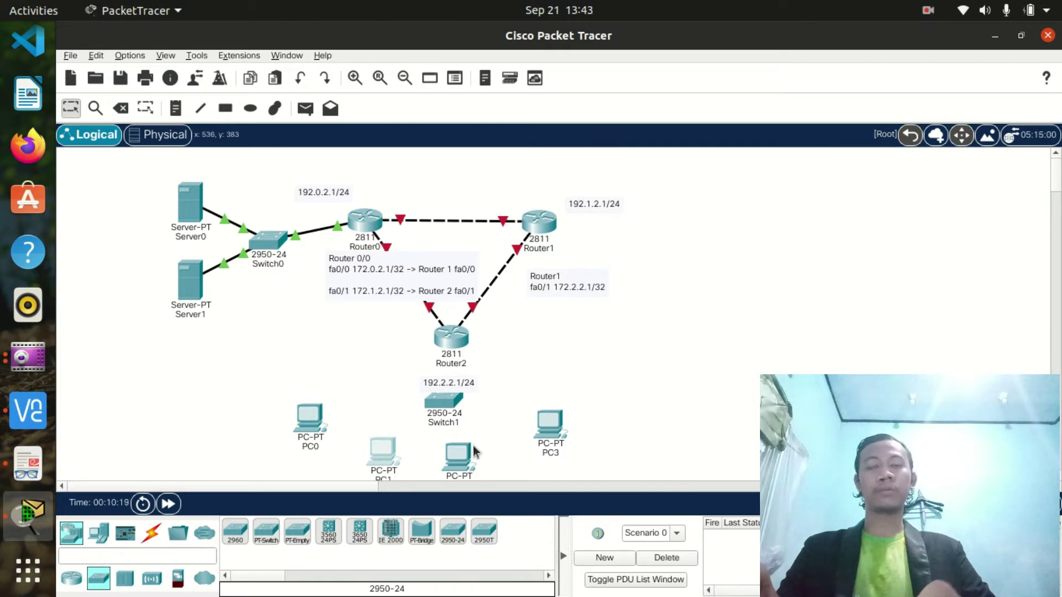
# - Connect Router2's Ethernet0/2/0 port to Switch1 with a copper straight-through cable
pyautogui.scroll(-3, 487, 346)
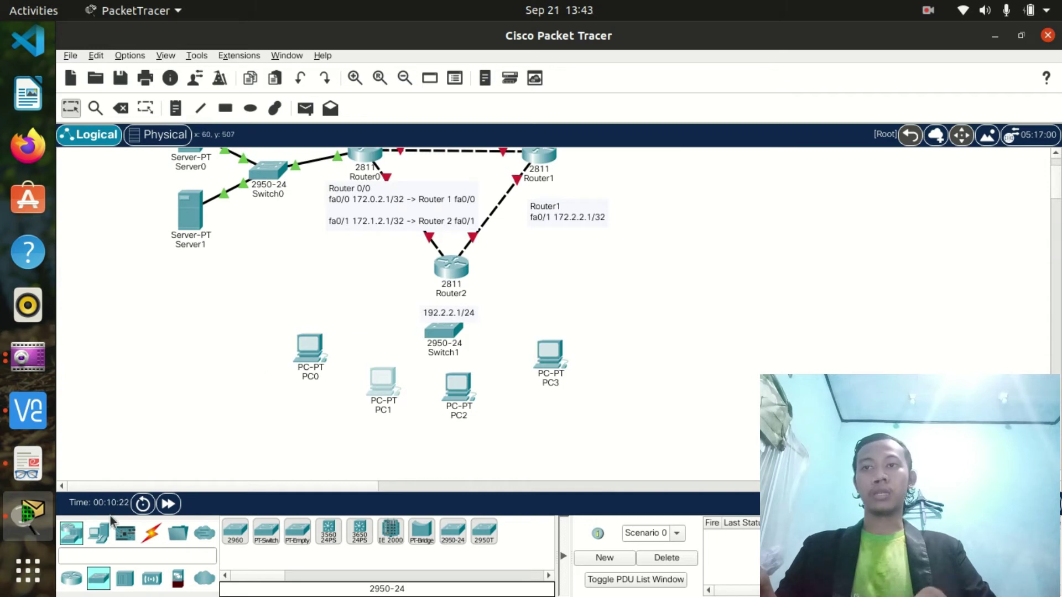
pyautogui.click(153, 544)
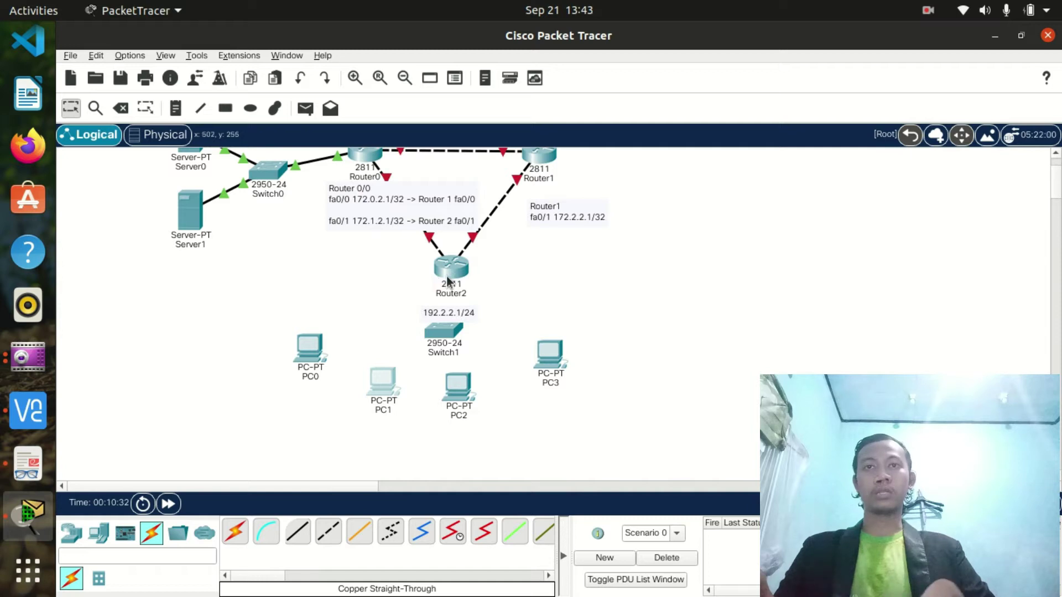
pyautogui.click(295, 533)
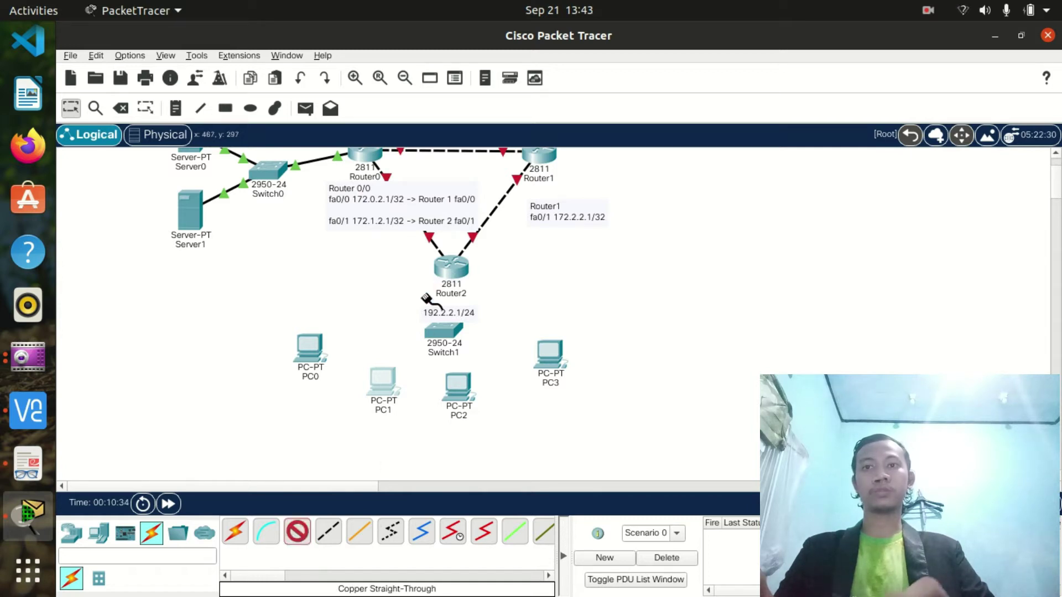
pyautogui.click(448, 272)
pyautogui.click(472, 311)
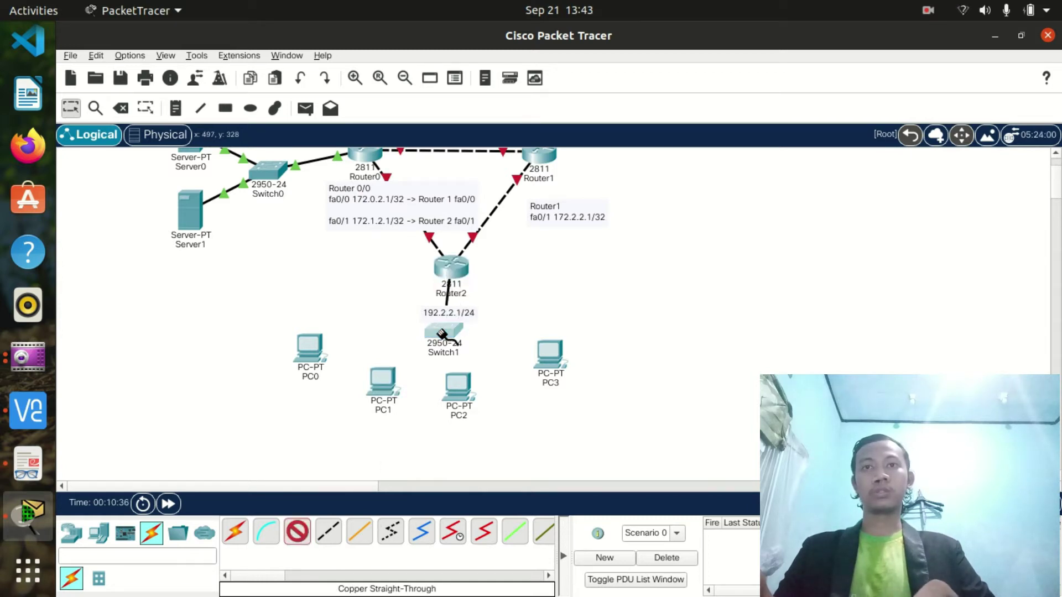
pyautogui.click(442, 332)
pyautogui.click(482, 395)
# - Connect Switch1 to PC0 and to PC1 using automatically chosen connection types
pyautogui.click(234, 532)
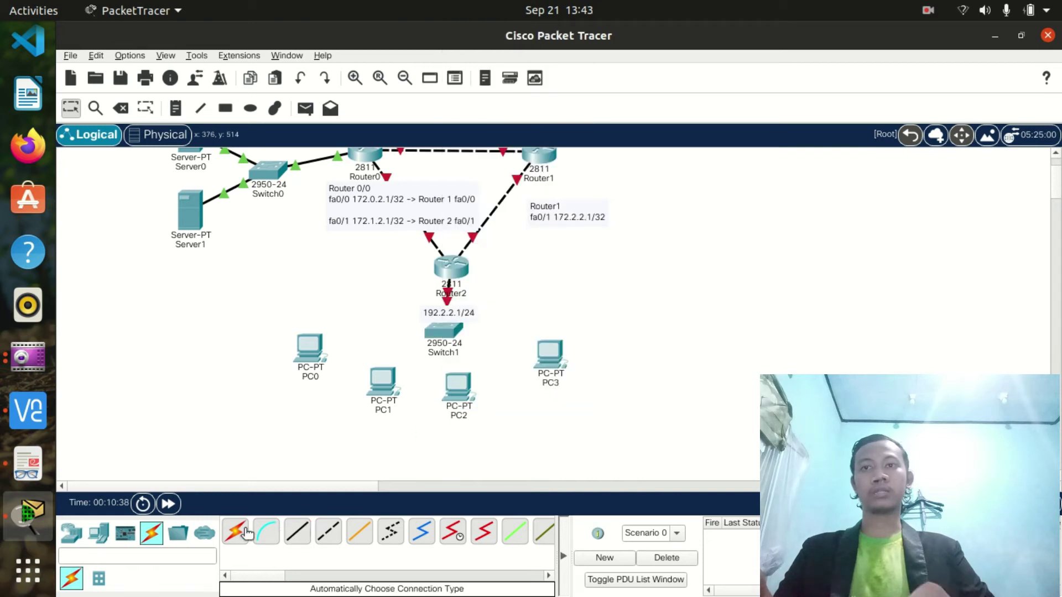
pyautogui.click(440, 330)
pyautogui.click(309, 347)
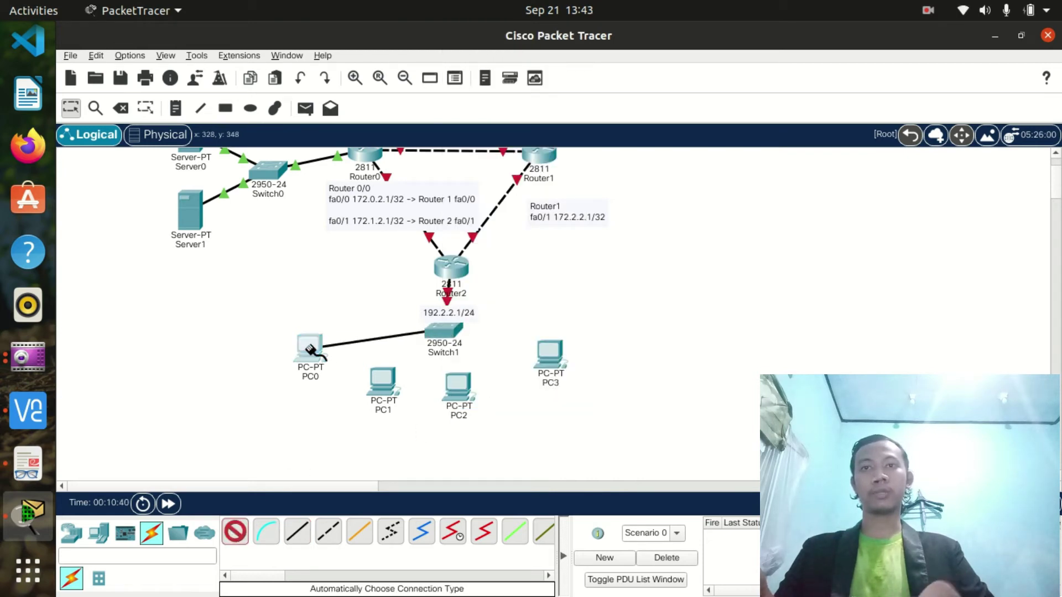
pyautogui.click(247, 529)
pyautogui.click(437, 338)
pyautogui.click(381, 407)
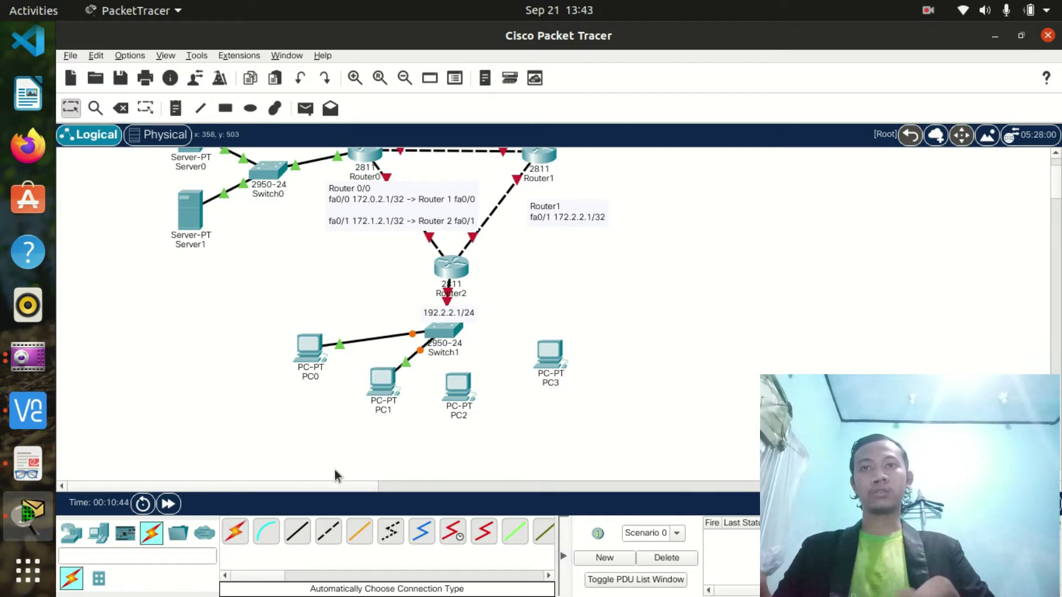
# - Connect Switch1 to PC2 and PC3 with automatically chosen connections, and move the 192.2.2.1/24 note clear of the Router2 link
pyautogui.click(232, 533)
pyautogui.click(448, 332)
pyautogui.click(460, 390)
pyautogui.click(233, 532)
pyautogui.click(447, 329)
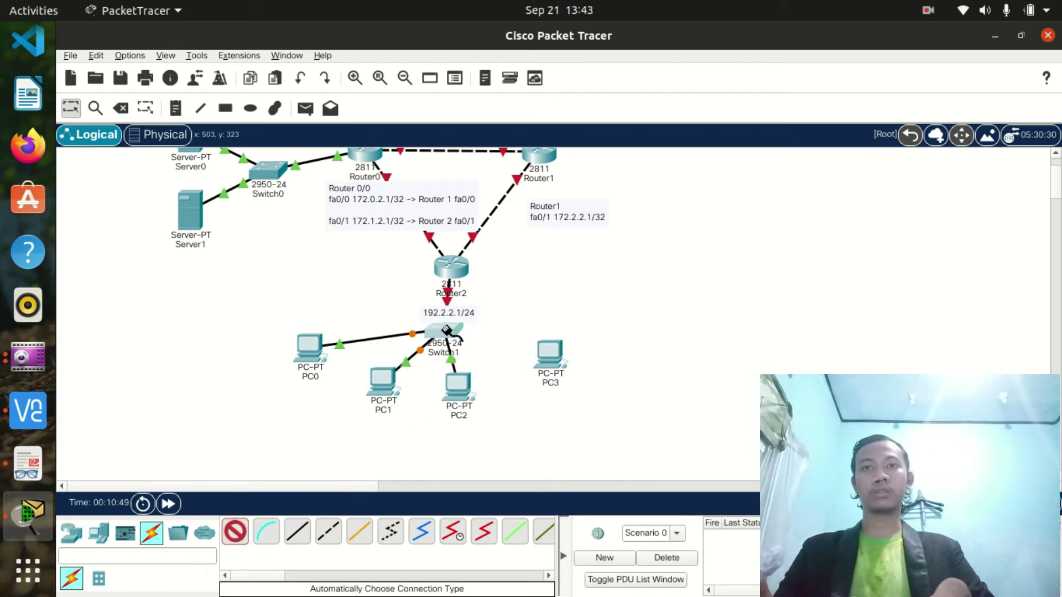
pyautogui.click(549, 354)
pyautogui.moveTo(461, 334); pyautogui.dragTo(398, 299)
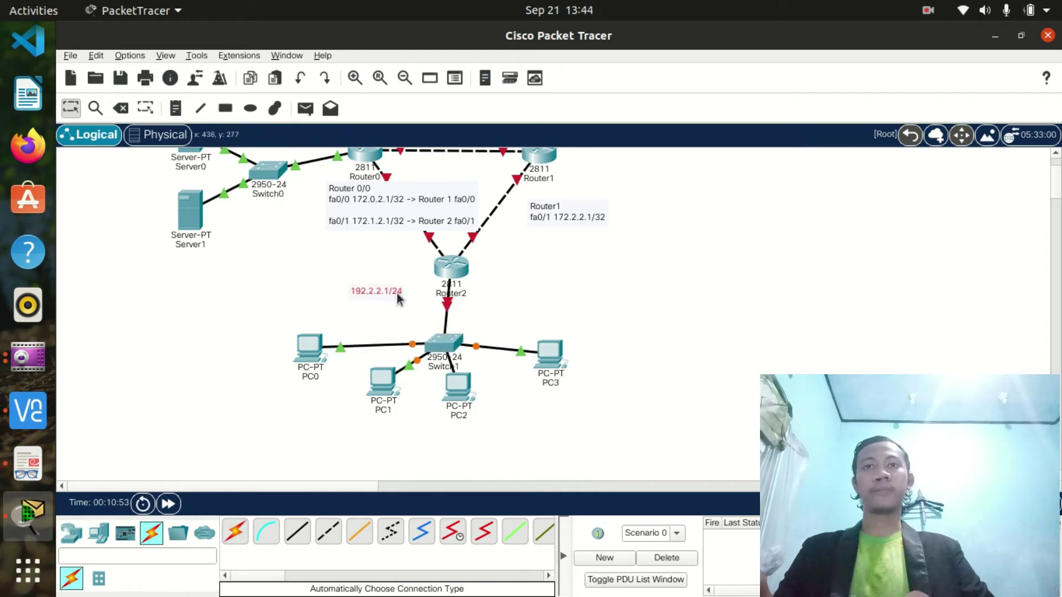
# - Open Router2's configuration and switch on the Ethernet0/2/0 interface
pyautogui.click(461, 270)
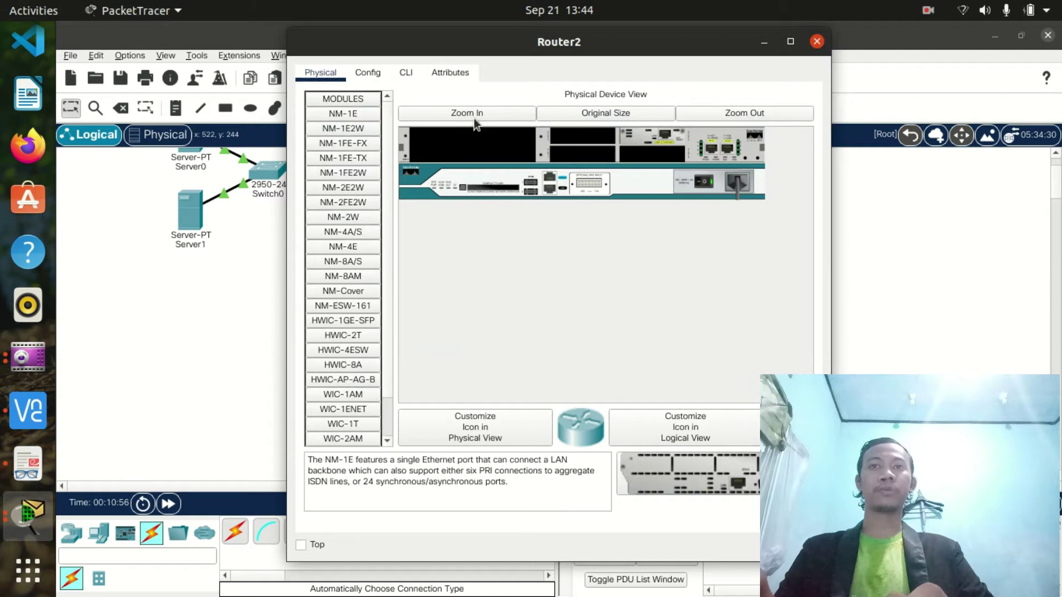
pyautogui.click(403, 76)
pyautogui.moveTo(523, 52); pyautogui.dragTo(789, 46)
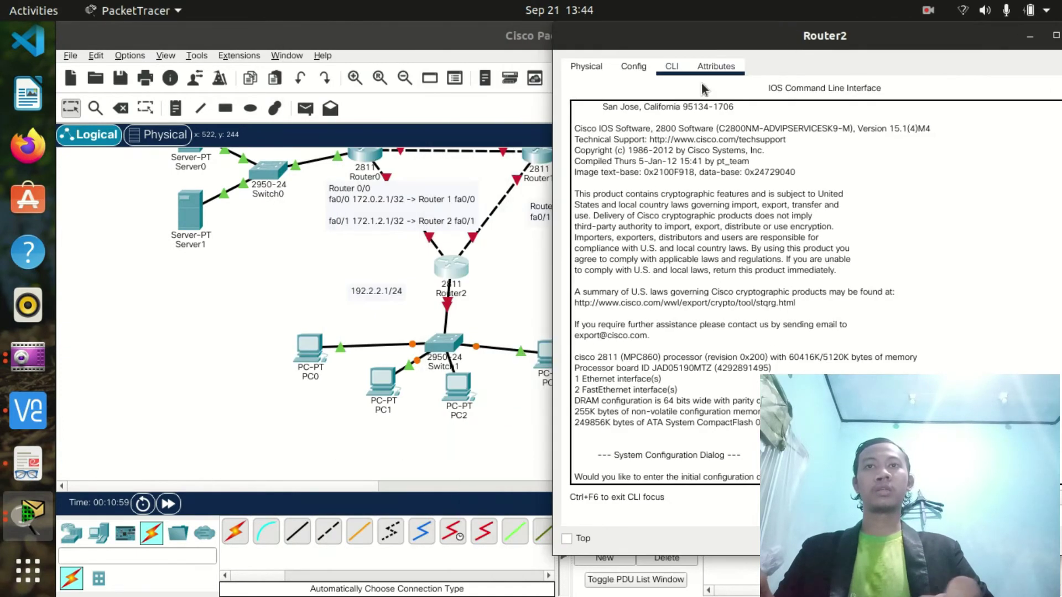
pyautogui.click(634, 68)
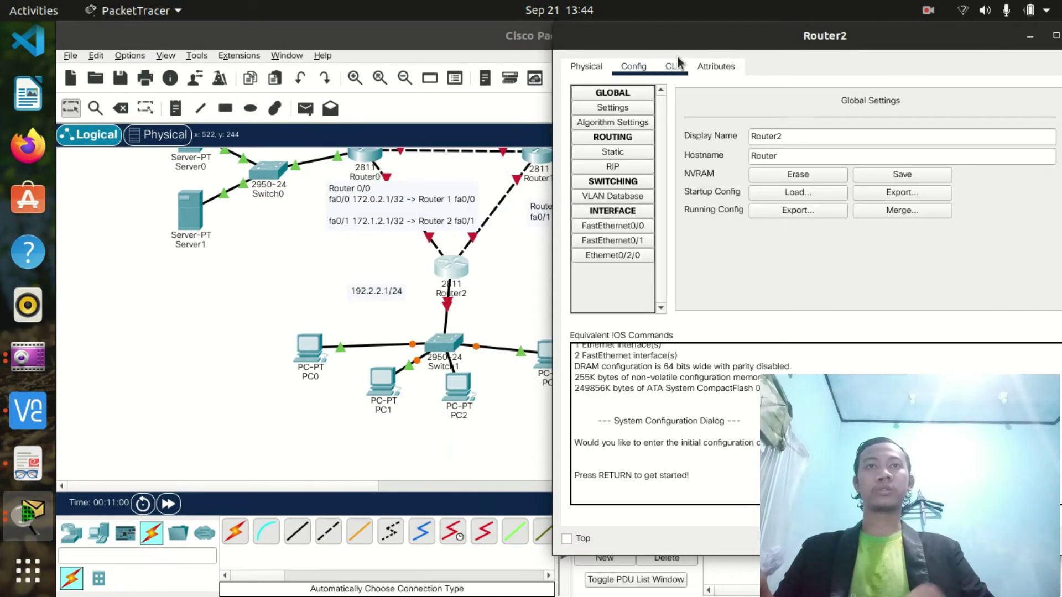
pyautogui.click(628, 255)
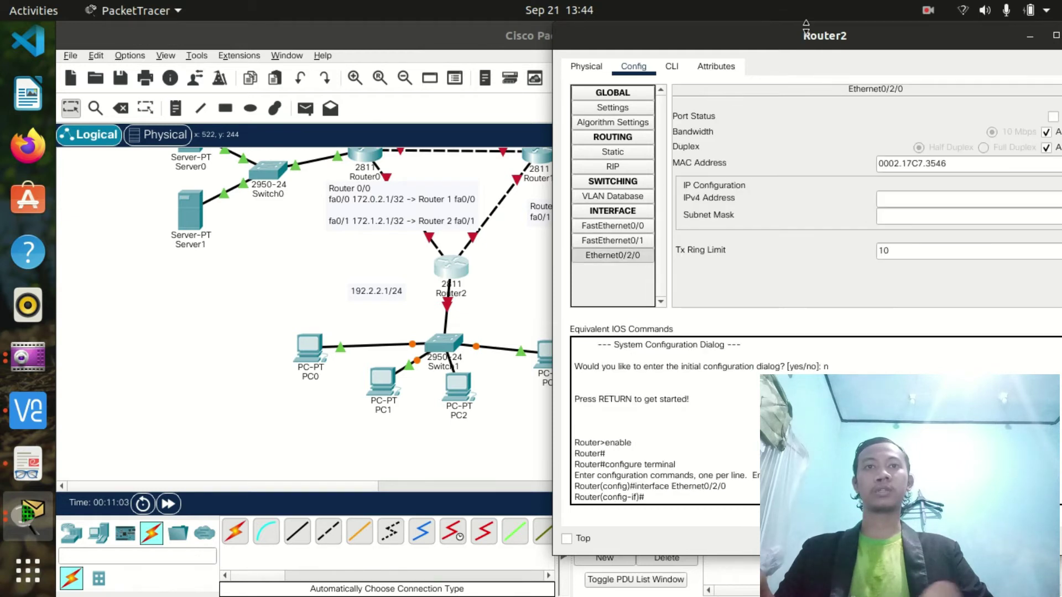
pyautogui.moveTo(792, 32); pyautogui.dragTo(622, 32)
pyautogui.click(502, 66)
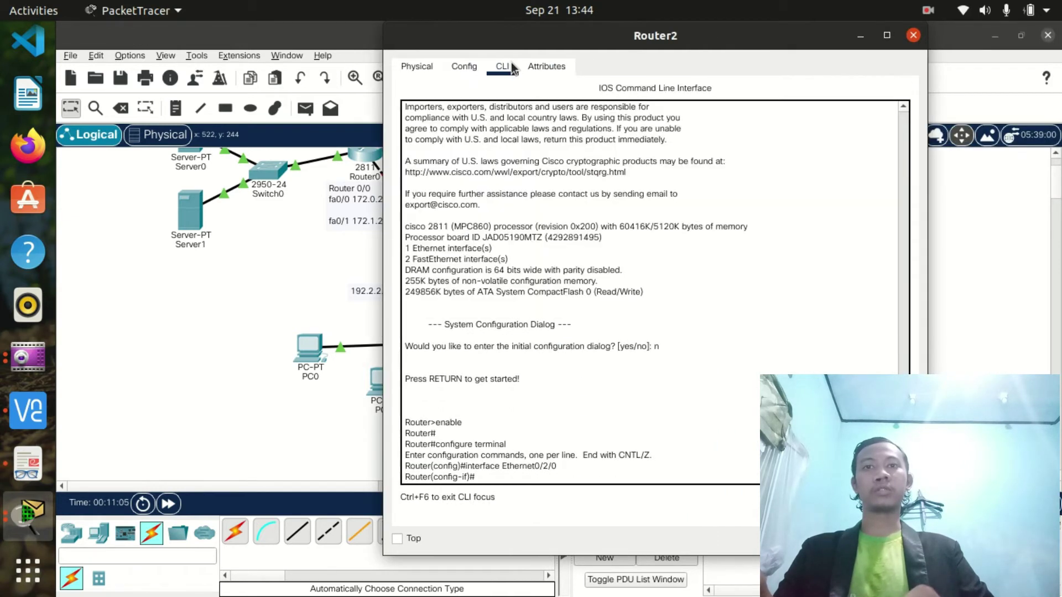
pyautogui.click(463, 66)
pyautogui.click(741, 213)
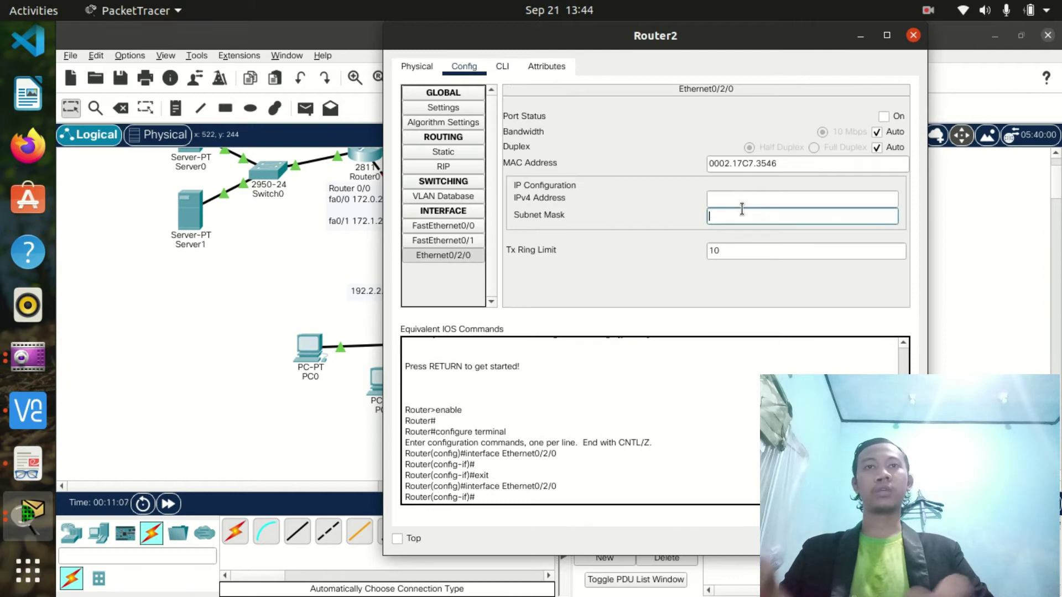
pyautogui.click(884, 116)
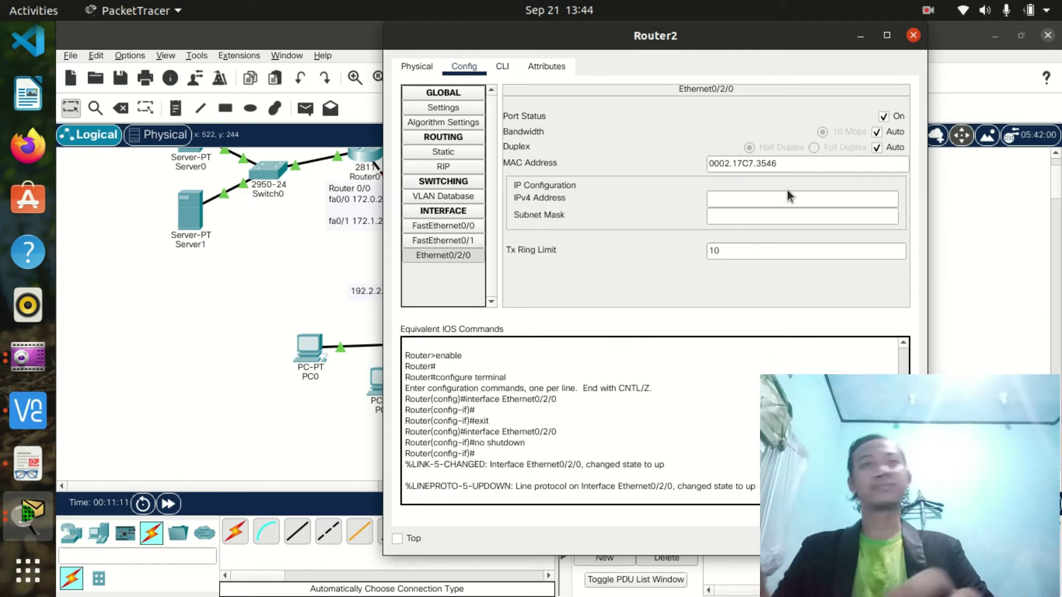
# - Set Router2's Ethernet0/2/0 IPv4 address to 192.2.2.1 with subnet mask 255.255.255.0
pyautogui.moveTo(666, 38); pyautogui.dragTo(787, 41)
pyautogui.write('192.2')
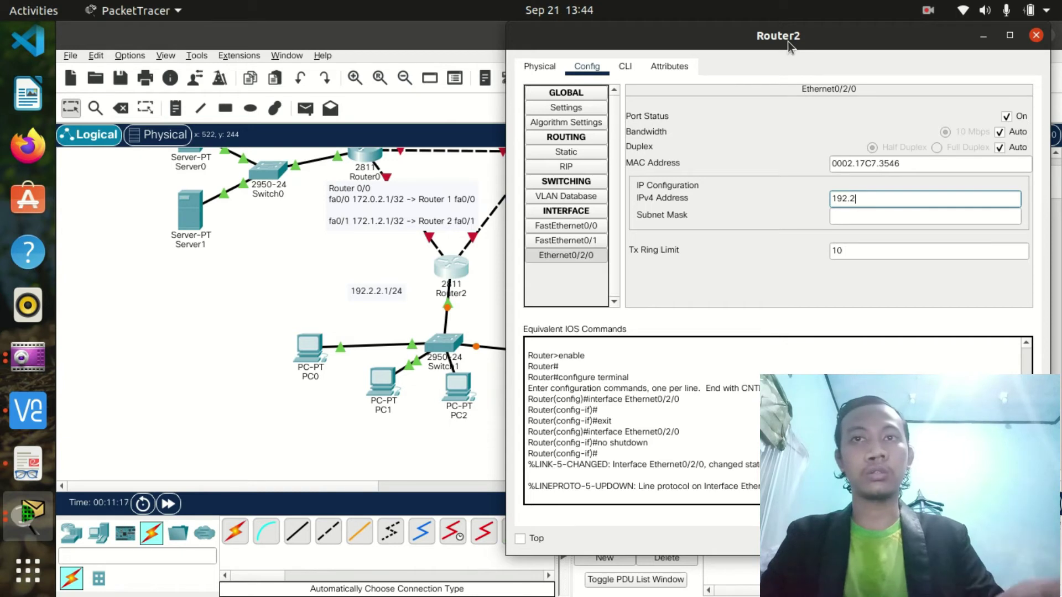
pyautogui.write('.2.1')
pyautogui.click(850, 212)
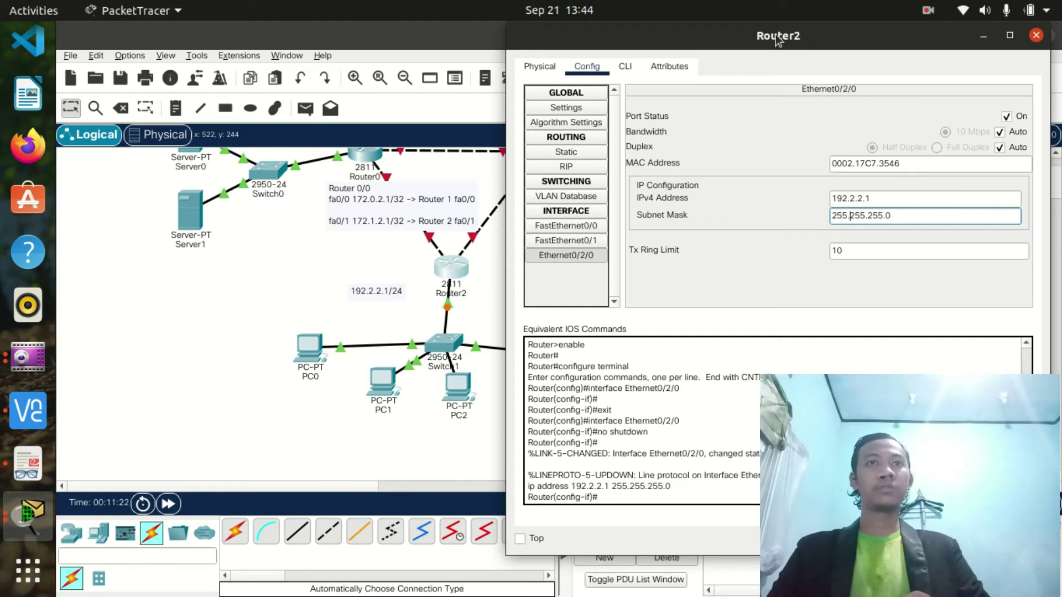
# - In Router2's command line, exit interface configuration and exclude 192.2.2.1 with "ip dhcp excluded-address"
pyautogui.moveTo(776, 40); pyautogui.dragTo(583, 59)
pyautogui.click(434, 87)
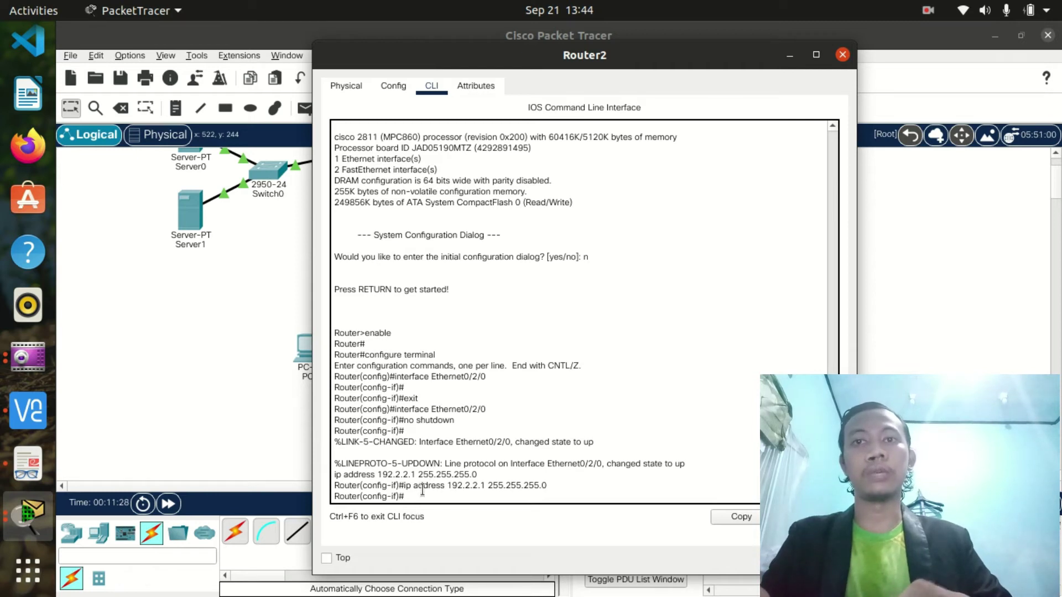
pyautogui.write('exit')
pyautogui.press('Return')
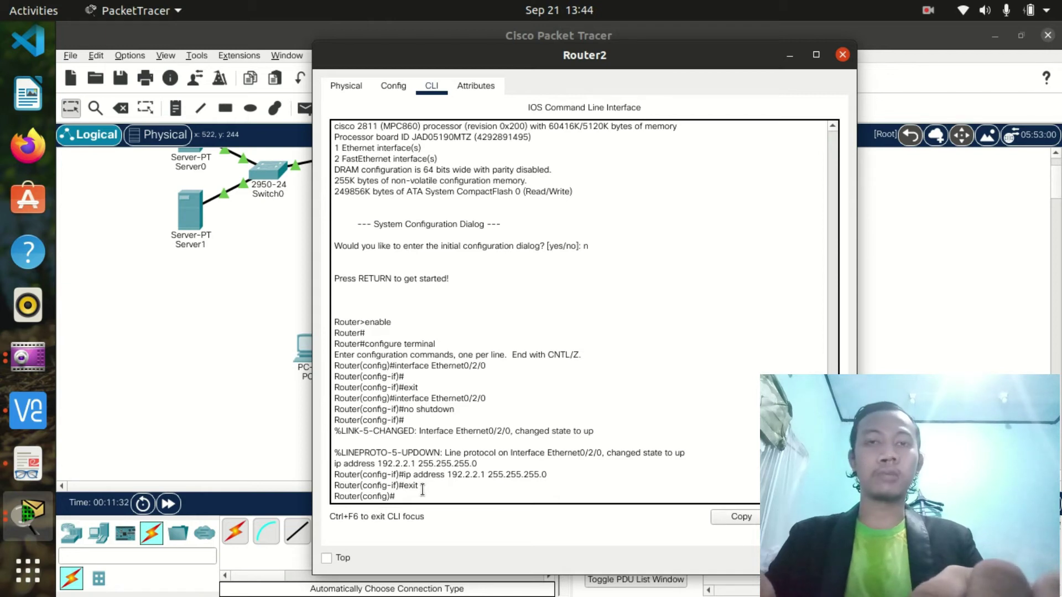
pyautogui.write('ip d')
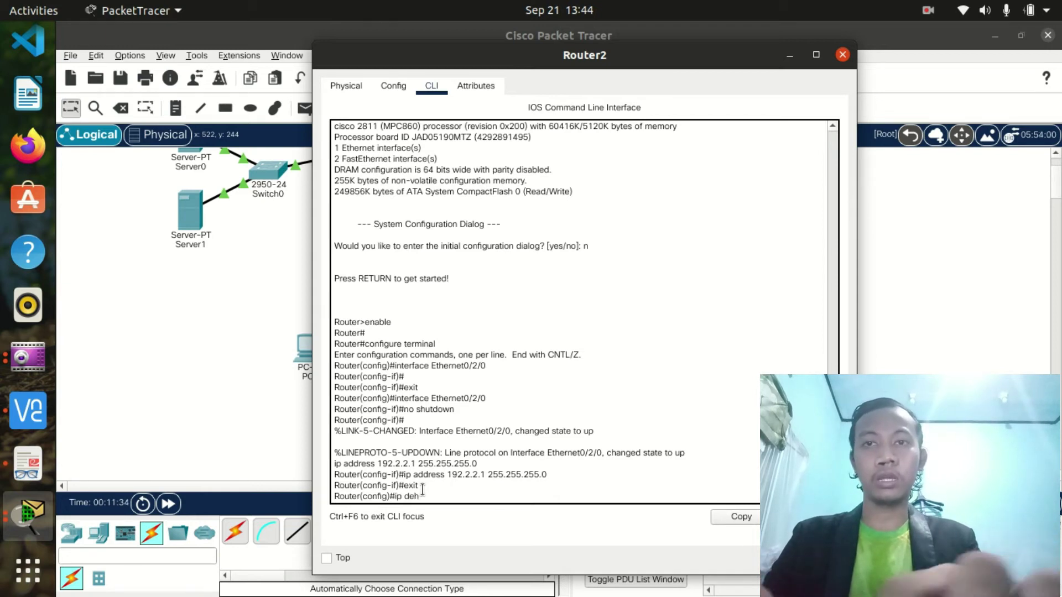
pyautogui.write('e')
pyautogui.press('BackSpace')
pyautogui.write('hcp')
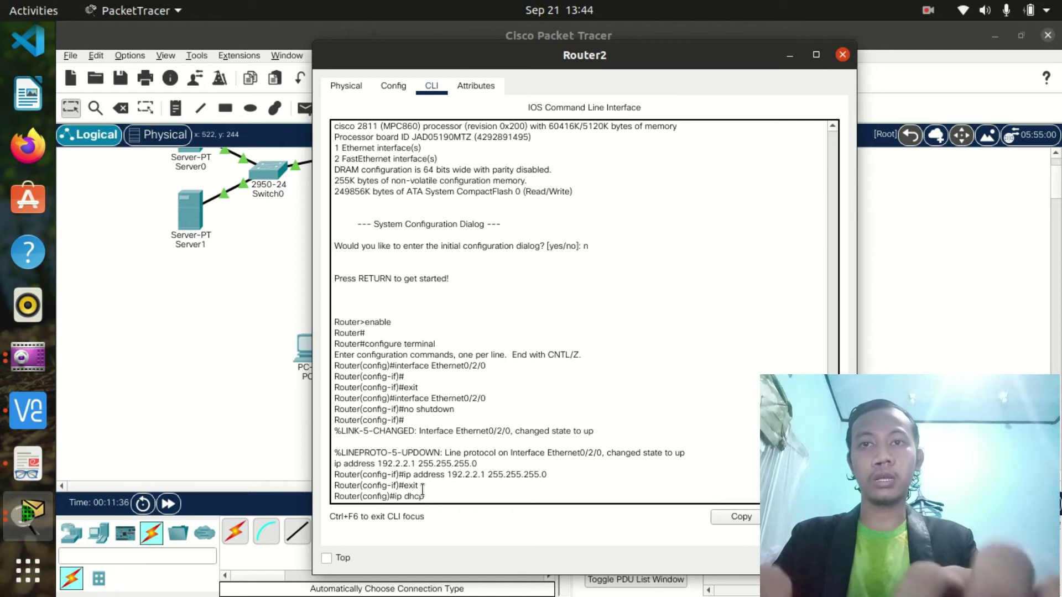
pyautogui.write(' e')
pyautogui.press('Tab')
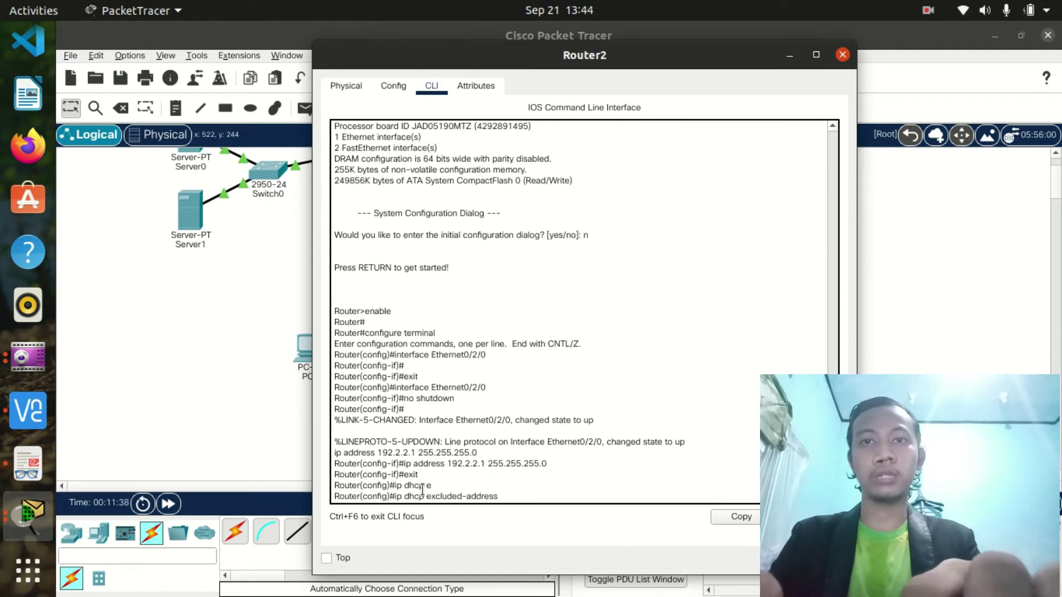
pyautogui.write('192')
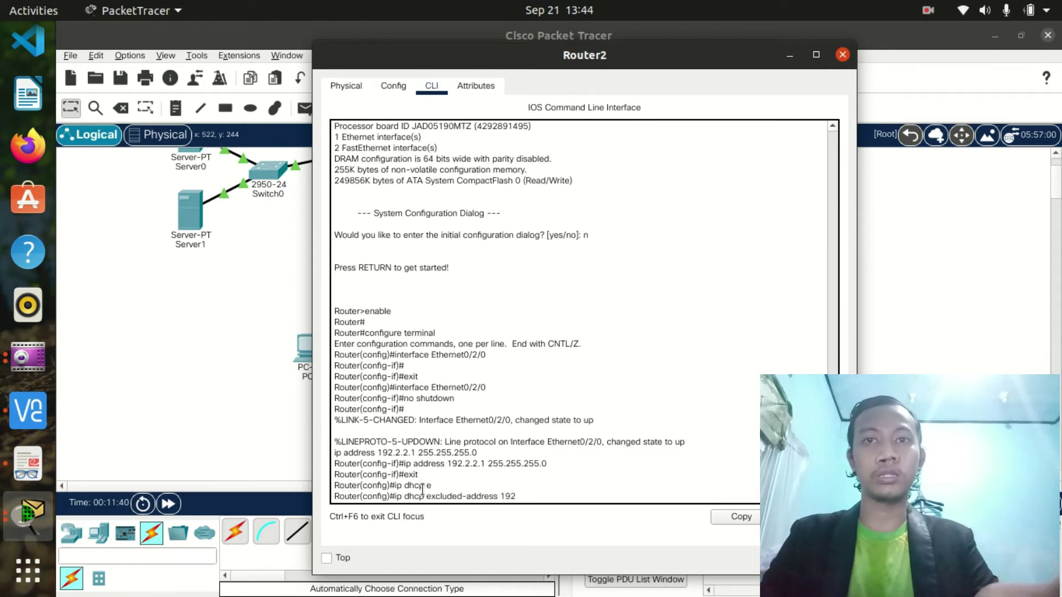
pyautogui.write('.2.2.1')
pyautogui.press('Return')
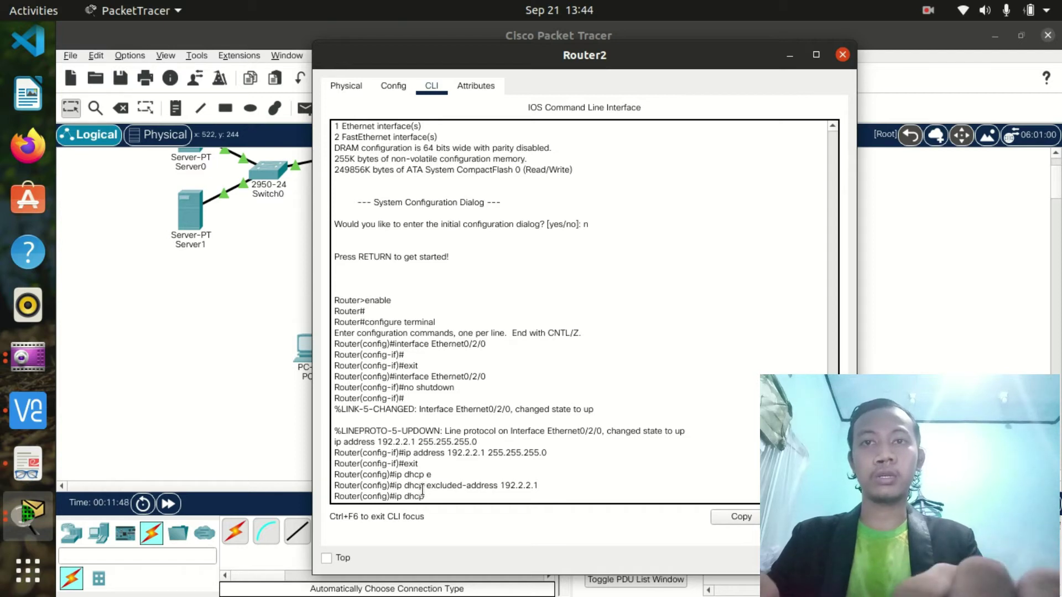
# - Create a DHCP pool named dhcp on Router2
pyautogui.write('ip dhcp pool d')
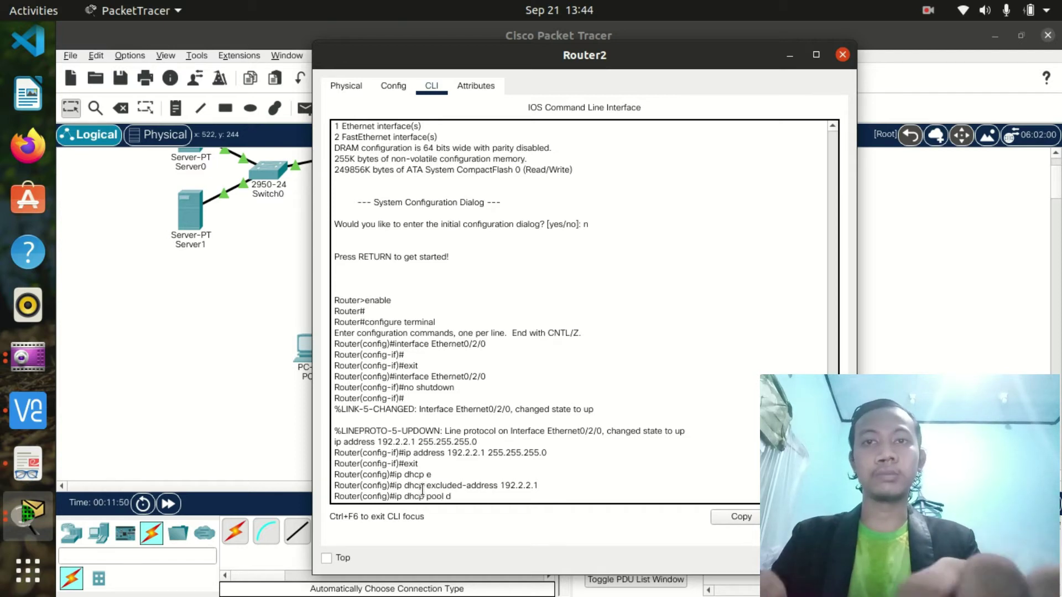
pyautogui.write('hcp')
pyautogui.press('Return')
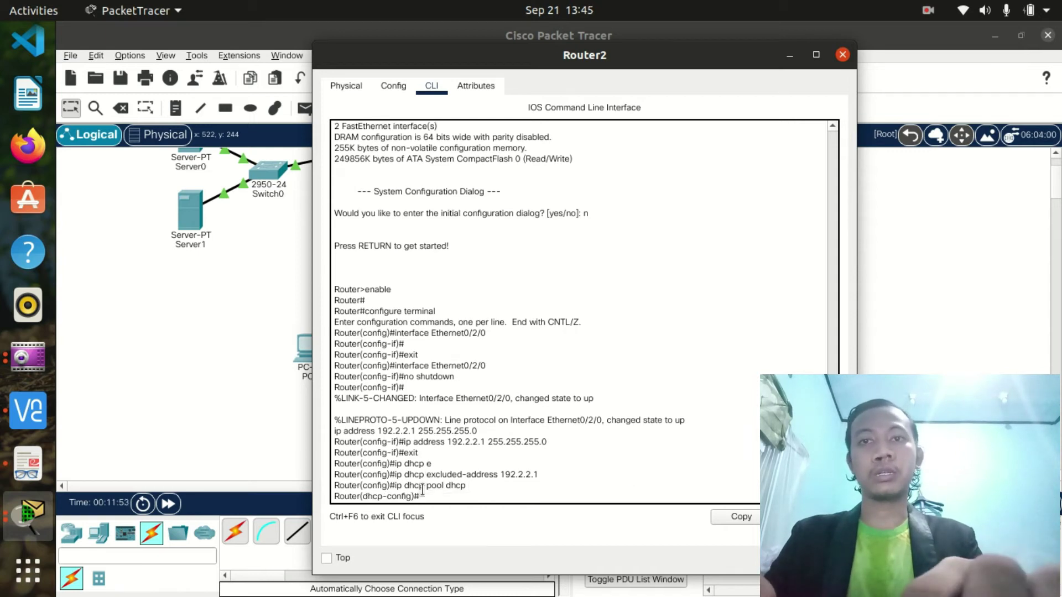
# - Try to set the DHCP pool's default router with "default-router 192.2.2.1 255.255.255.0"
pyautogui.write('def')
pyautogui.press('Tab')
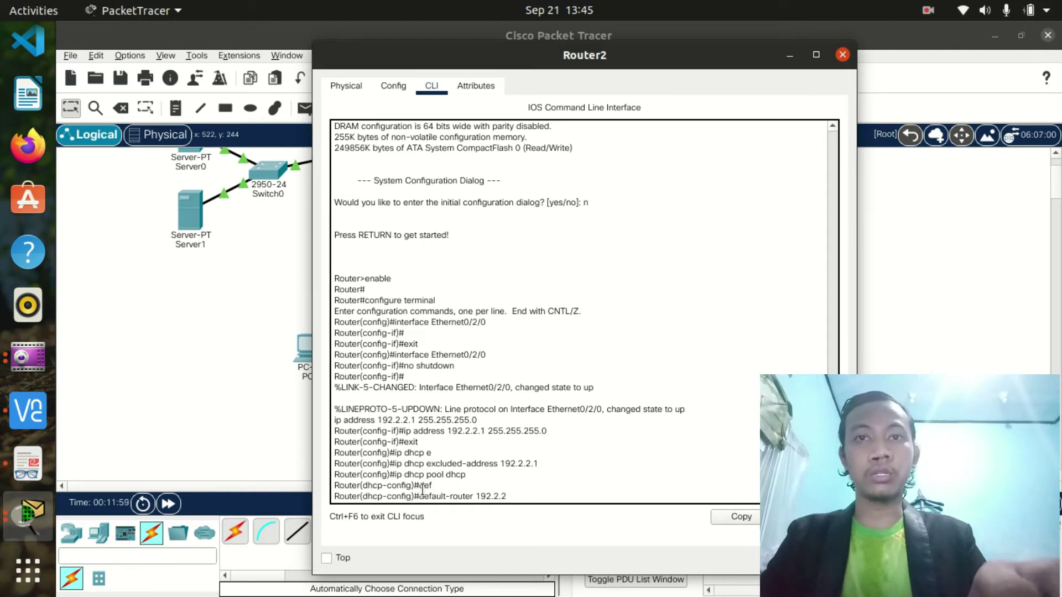
pyautogui.write('192.2.2.1 255.255.255')
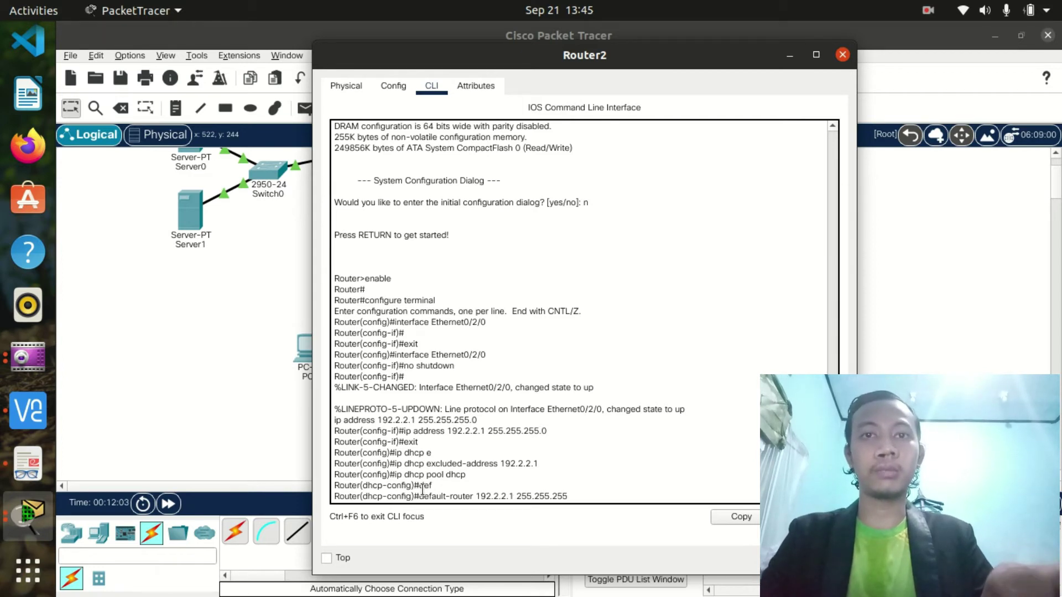
pyautogui.write('.0')
pyautogui.press('Return')
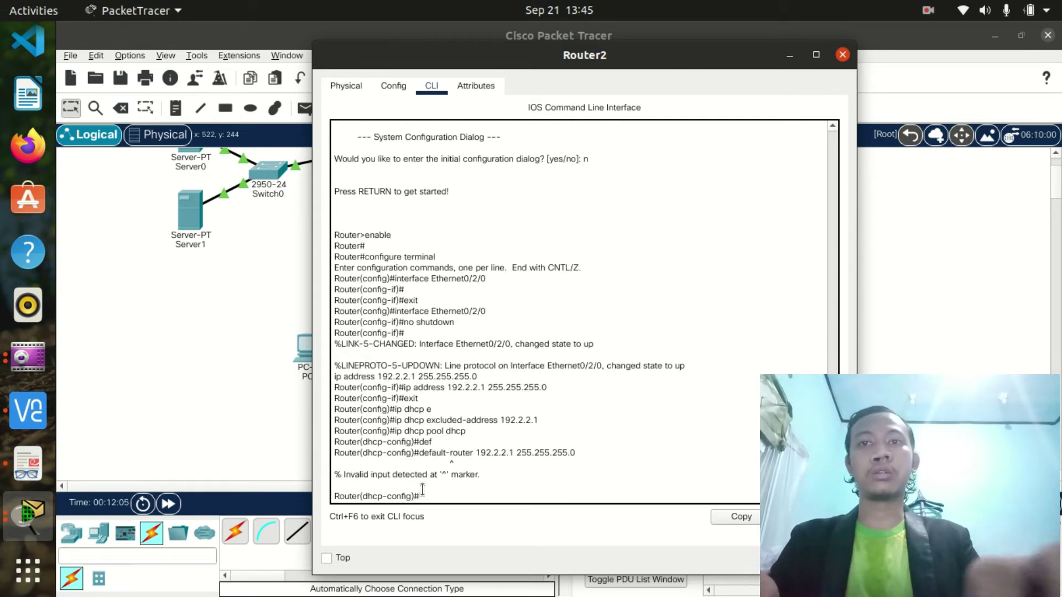
# - Set the DHCP pool's default router to 192.2.2.1 on Router2, without a subnet mask
pyautogui.press('Up')
pyautogui.press('BackSpace')
pyautogui.press('BackSpace')
pyautogui.press('BackSpace')
pyautogui.press('Return')
pyautogui.press('Up')
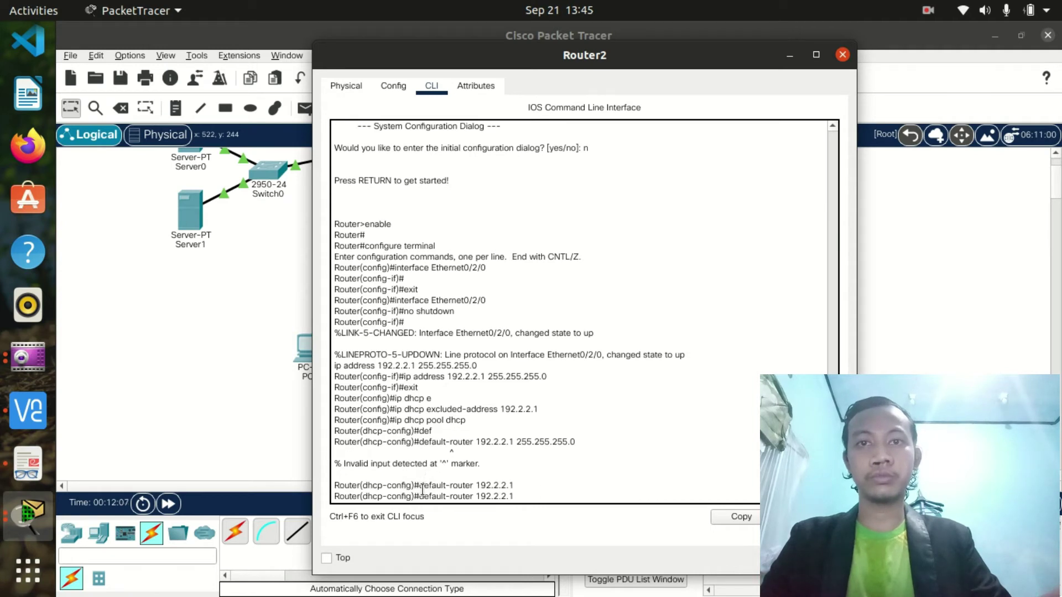
pyautogui.press('Return')
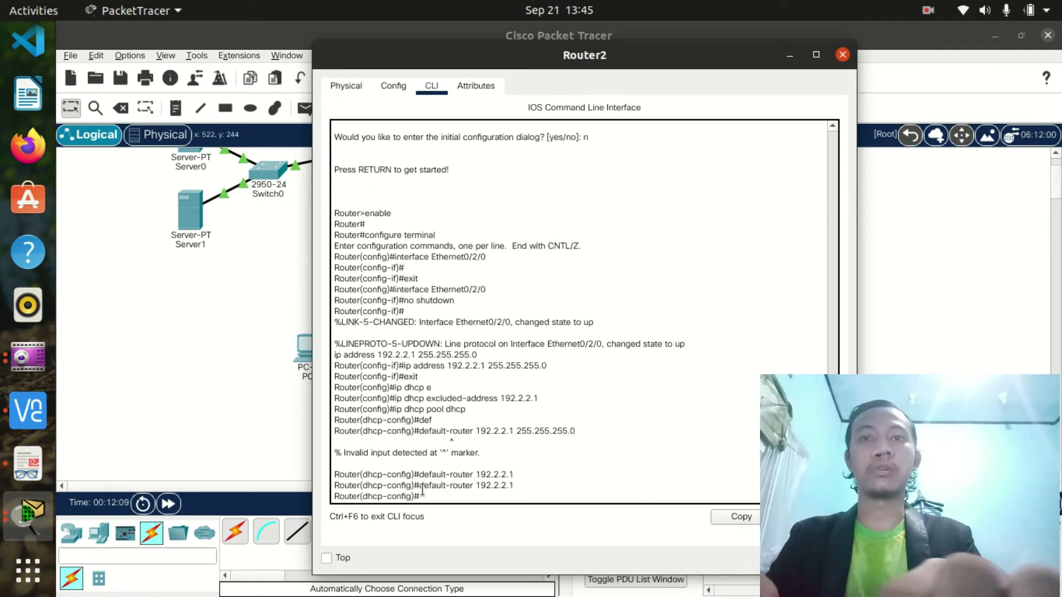
# - Set the DHCP pool's network to 192.2.2.0 with subnet mask 255.255.255.0
pyautogui.write('ne')
pyautogui.press('Tab')
pyautogui.write('twork')
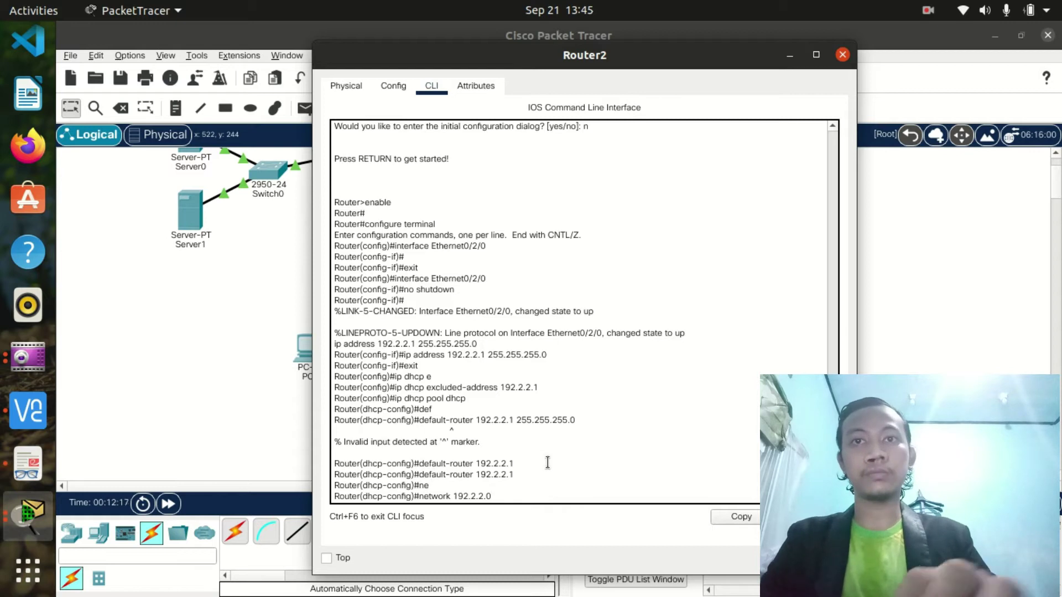
pyautogui.write('255.255.255.0')
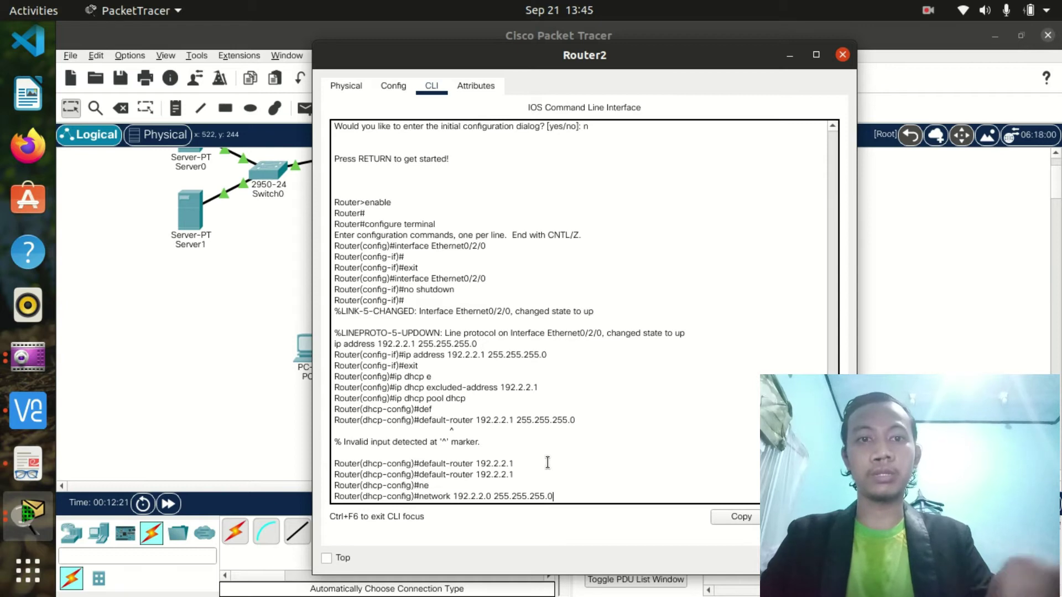
pyautogui.press('Return')
# - Set the DHCP pool's DNS server to 192.2.2.1, then exit DHCP configuration and close Router2
pyautogui.write('er(dhcp-config)#e')
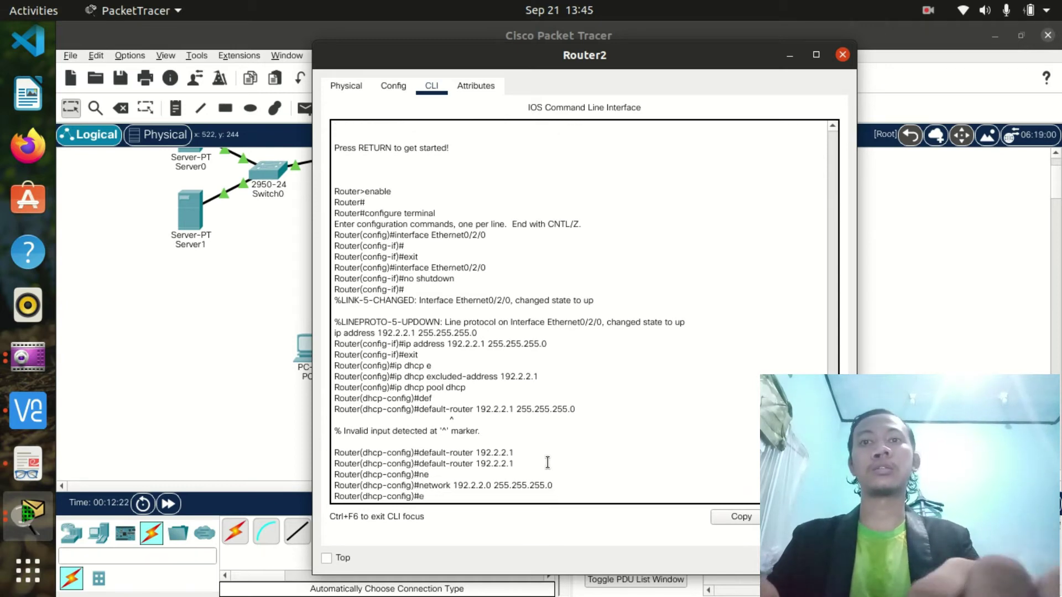
pyautogui.write('xit')
pyautogui.press('BackSpace')
pyautogui.press('BackSpace')
pyautogui.write('dn')
pyautogui.press('Tab')
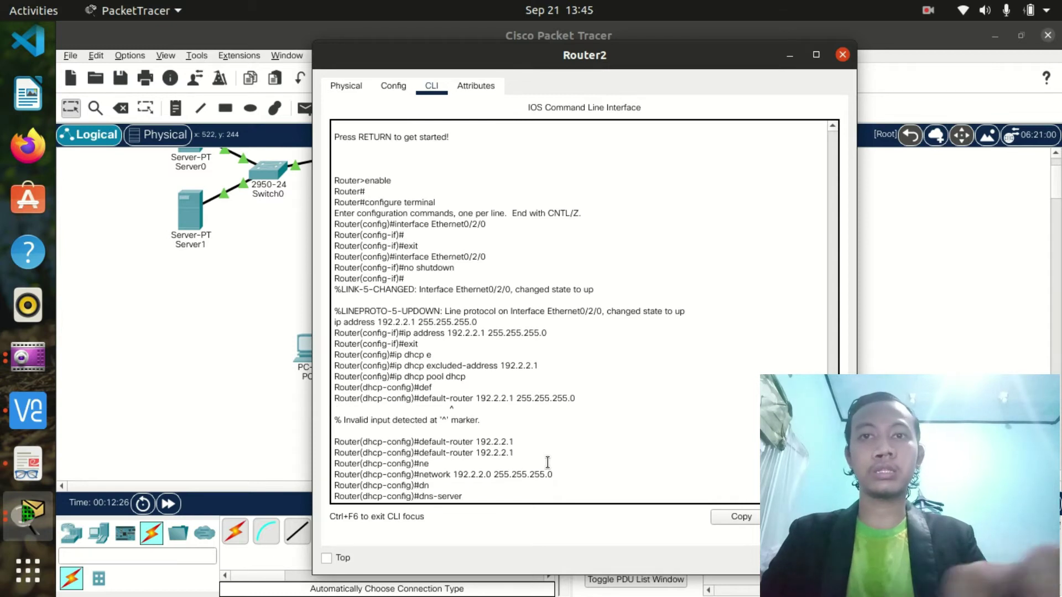
pyautogui.write('192.2.2.1')
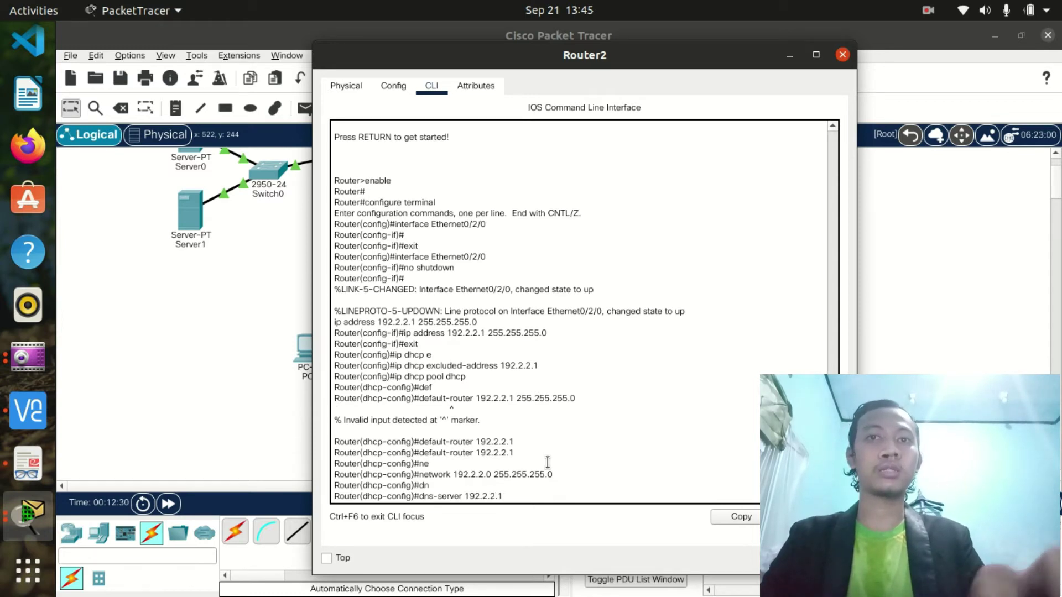
pyautogui.press('Return')
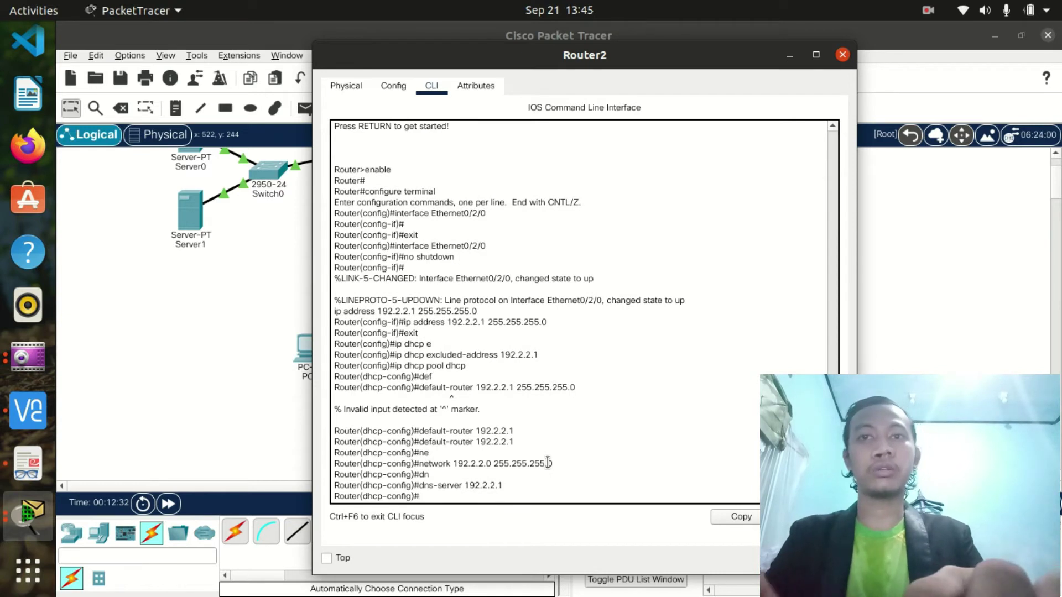
pyautogui.write('it')
pyautogui.press('Return')
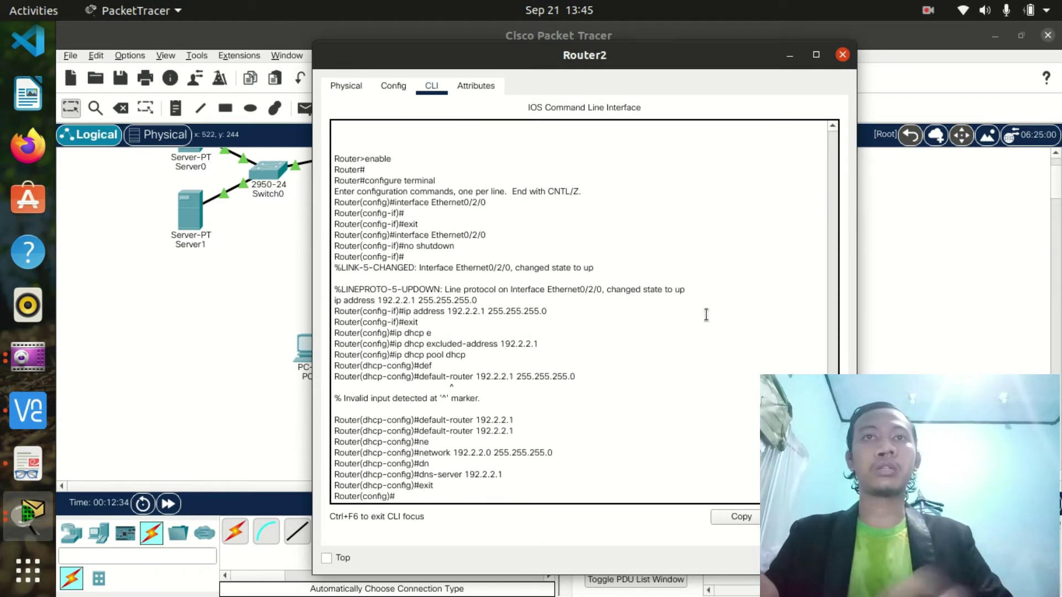
pyautogui.click(844, 62)
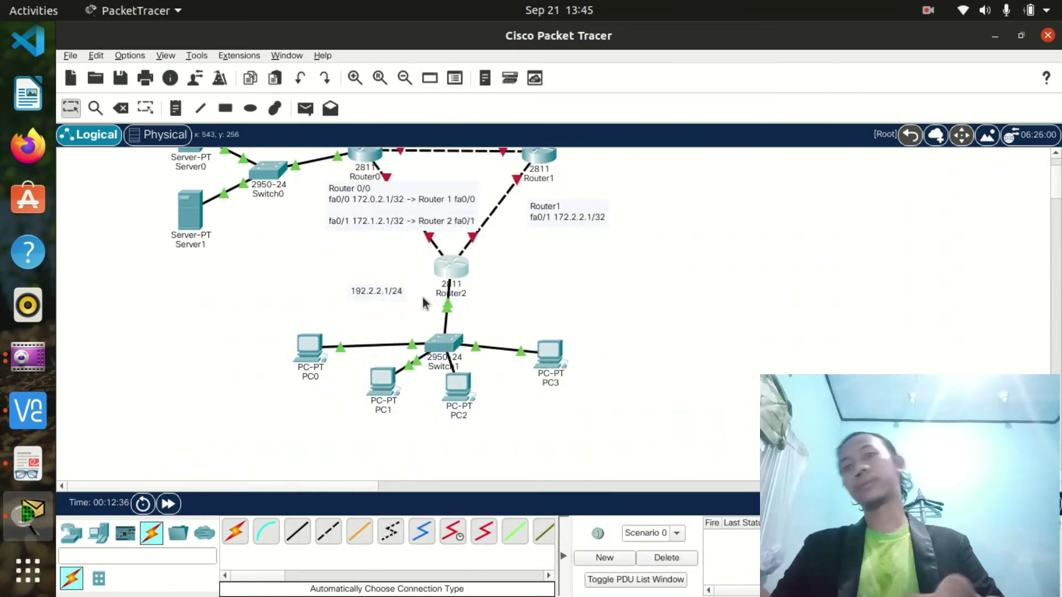
# - Switch PC0's IPv4 configuration from static to DHCP and close its window
pyautogui.click(318, 340)
pyautogui.click(368, 74)
pyautogui.click(415, 74)
pyautogui.click(361, 155)
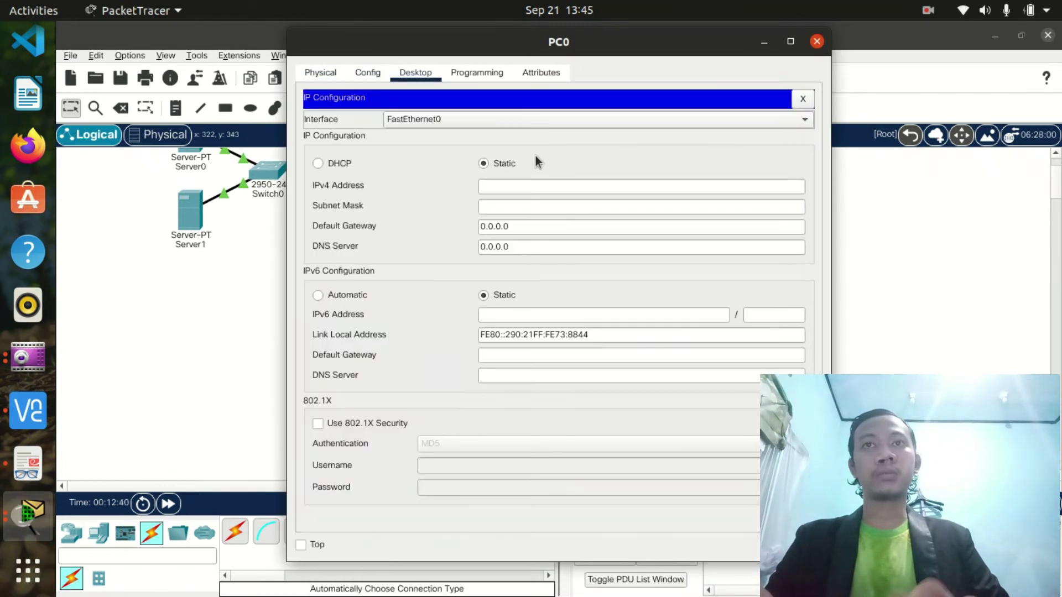
pyautogui.click(318, 163)
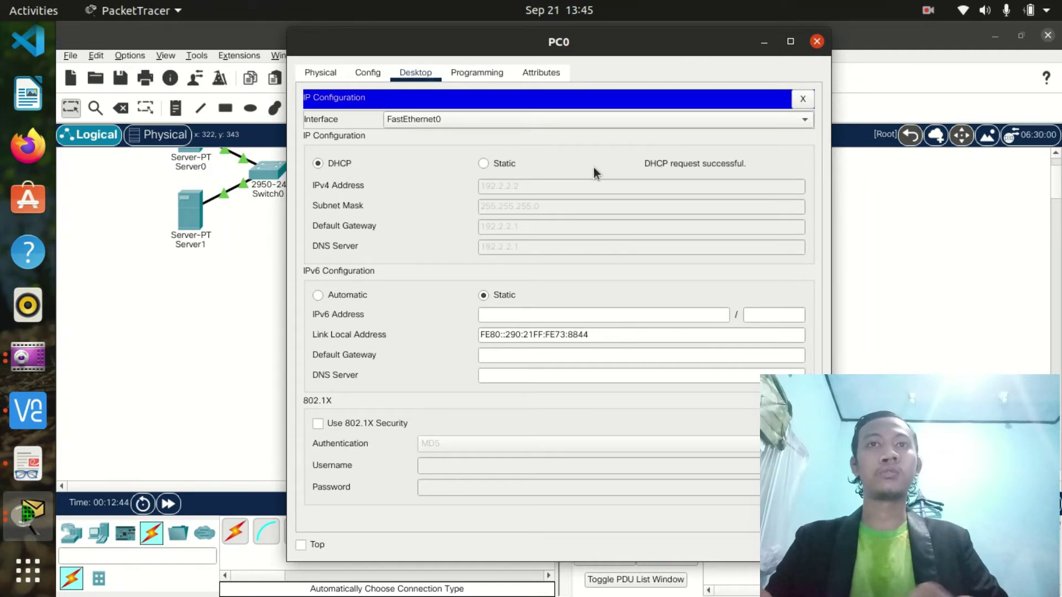
pyautogui.click(817, 41)
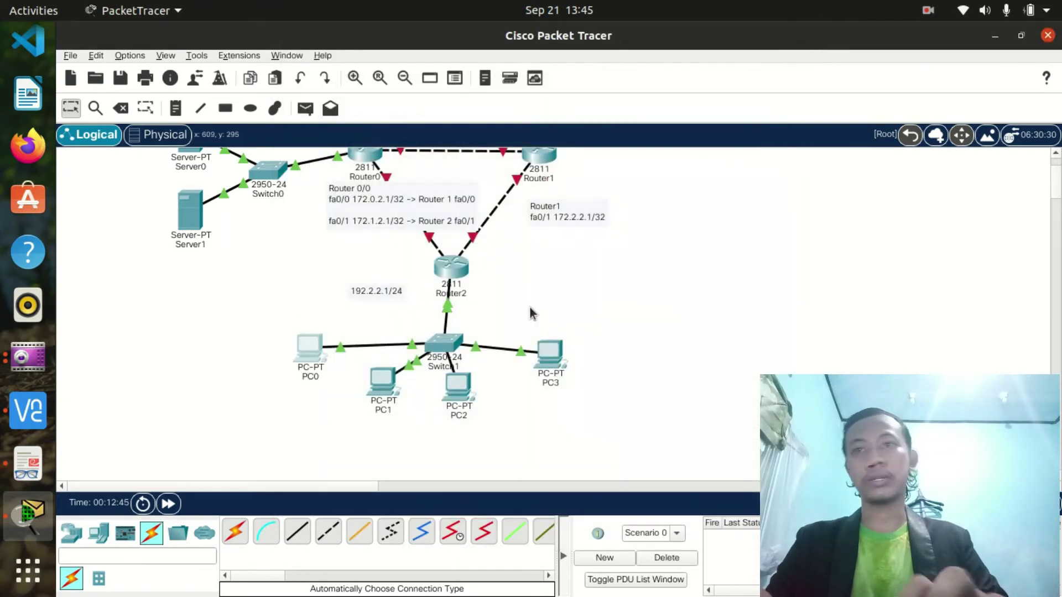
# - Switch PC1's IPv4 configuration from static to DHCP and close its window
pyautogui.click(372, 382)
pyautogui.click(416, 72)
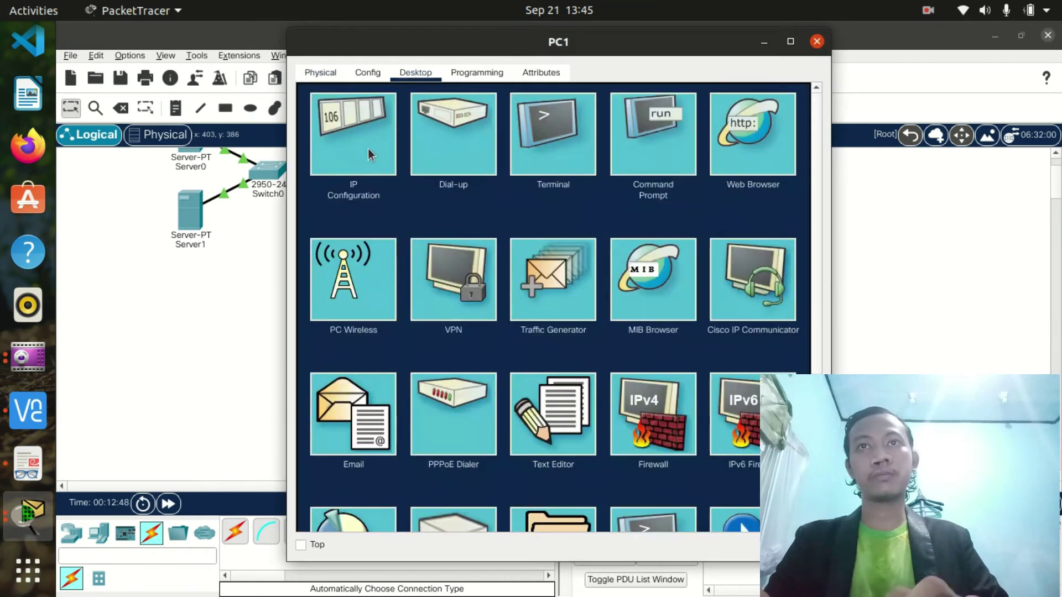
pyautogui.click(338, 171)
pyautogui.click(334, 163)
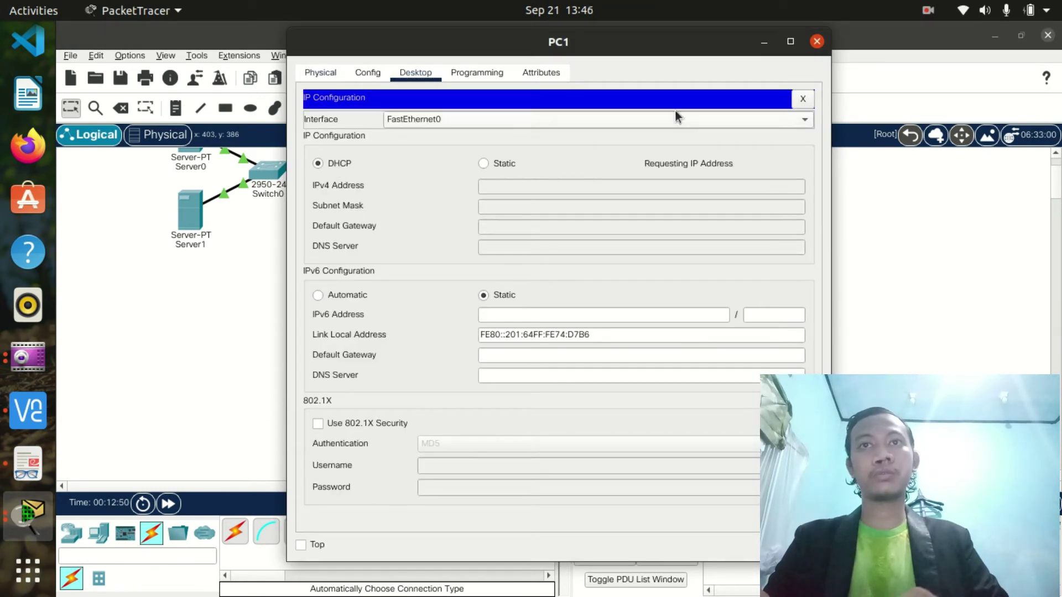
pyautogui.click(820, 40)
# - Switch PC2's IPv4 configuration from static to DHCP and close its window
pyautogui.click(458, 386)
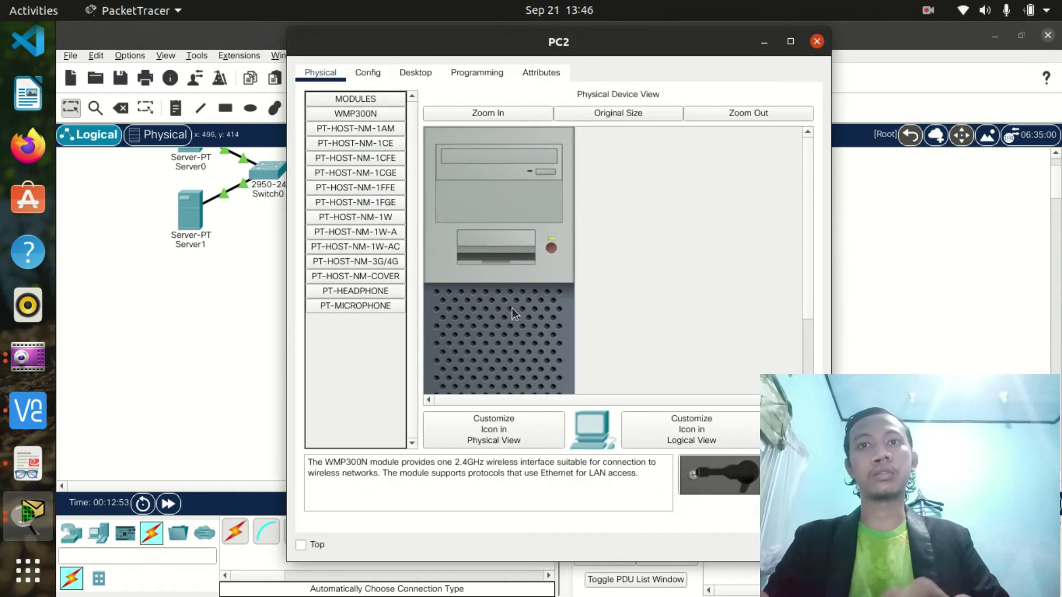
pyautogui.click(410, 77)
pyautogui.click(339, 164)
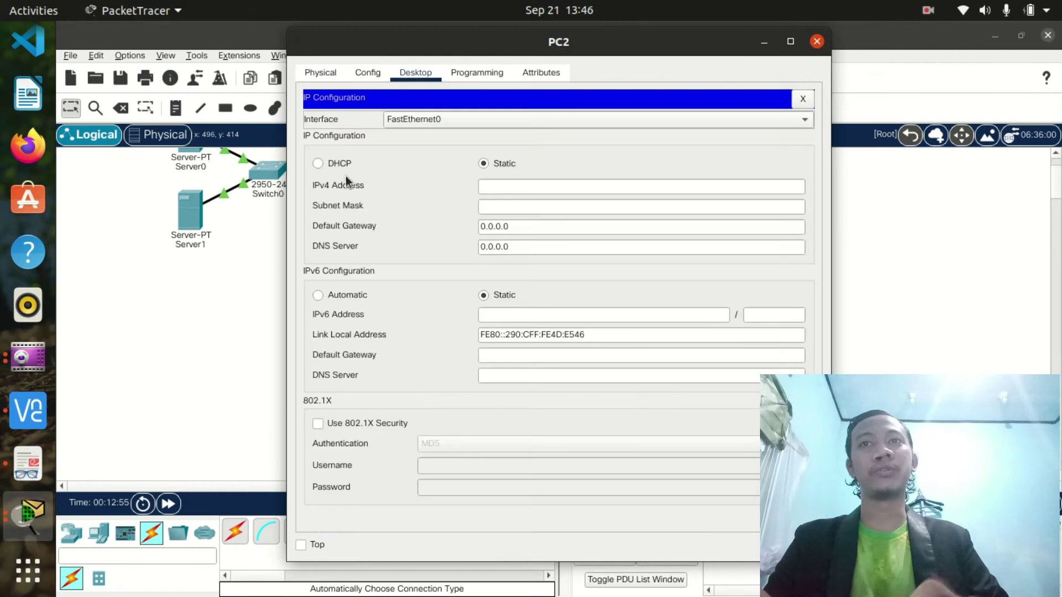
pyautogui.click(318, 165)
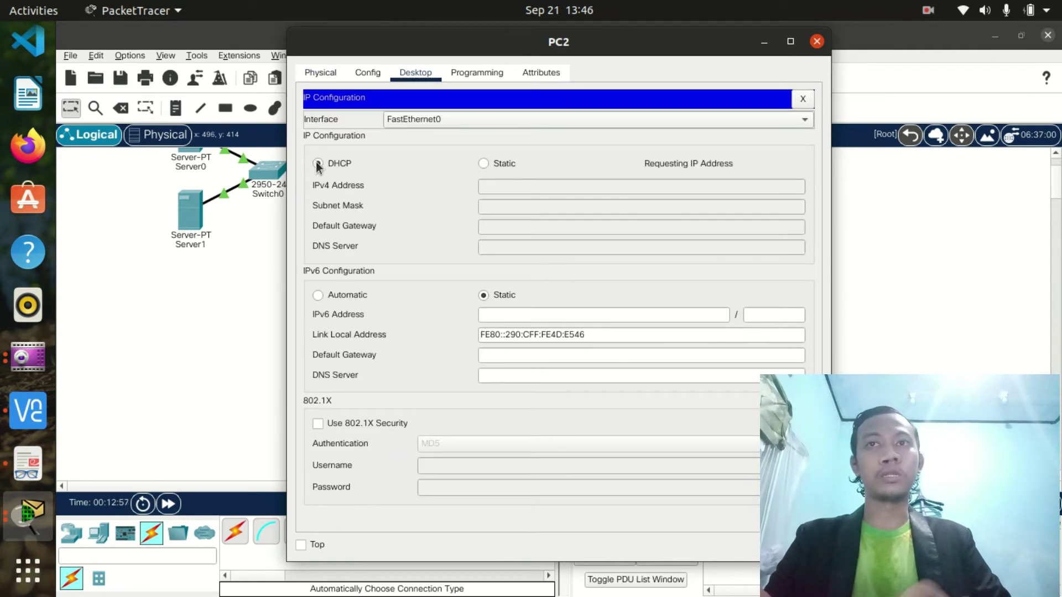
pyautogui.click(816, 42)
# - Switch PC3's IPv4 configuration from static to DHCP and close its window
pyautogui.click(544, 359)
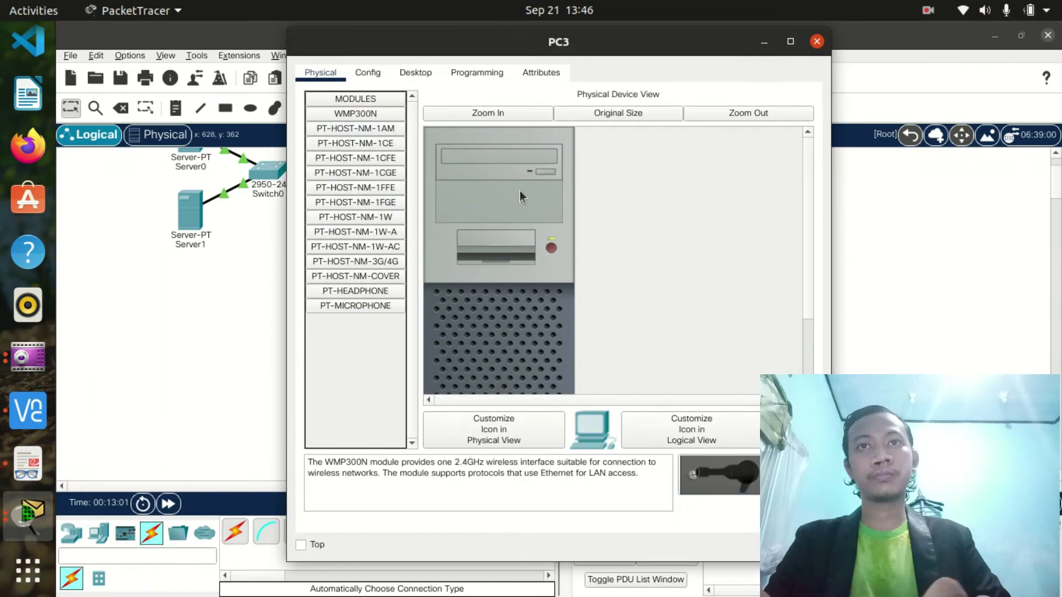
pyautogui.click(419, 80)
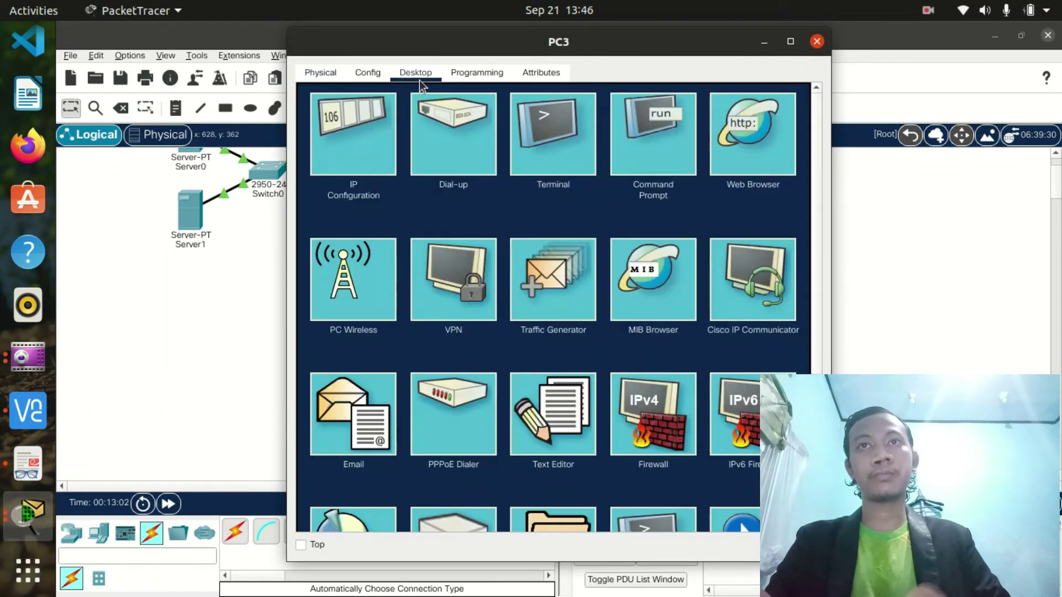
pyautogui.click(367, 132)
pyautogui.click(340, 164)
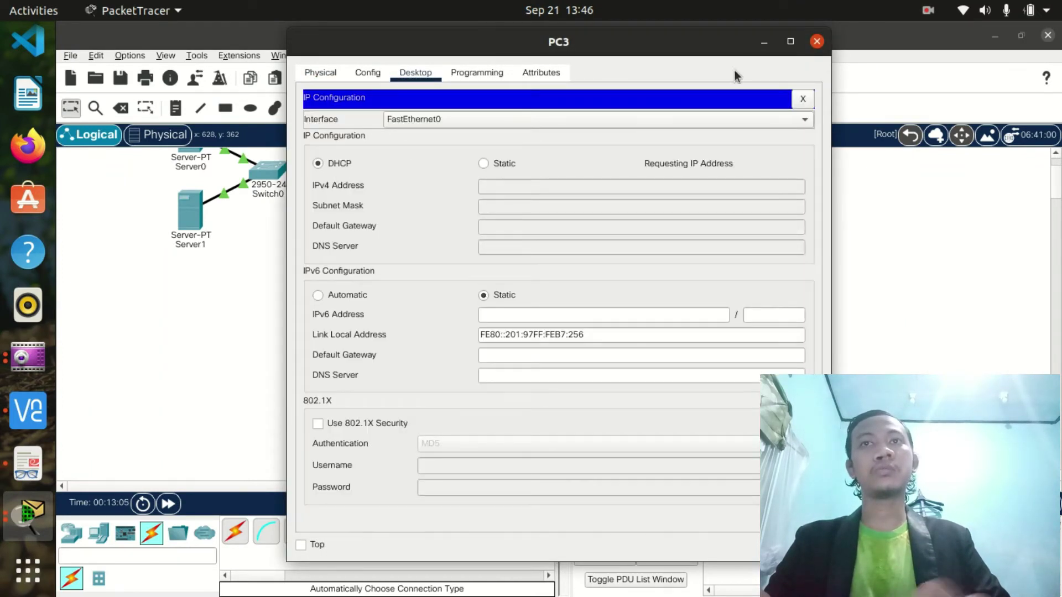
pyautogui.click(816, 41)
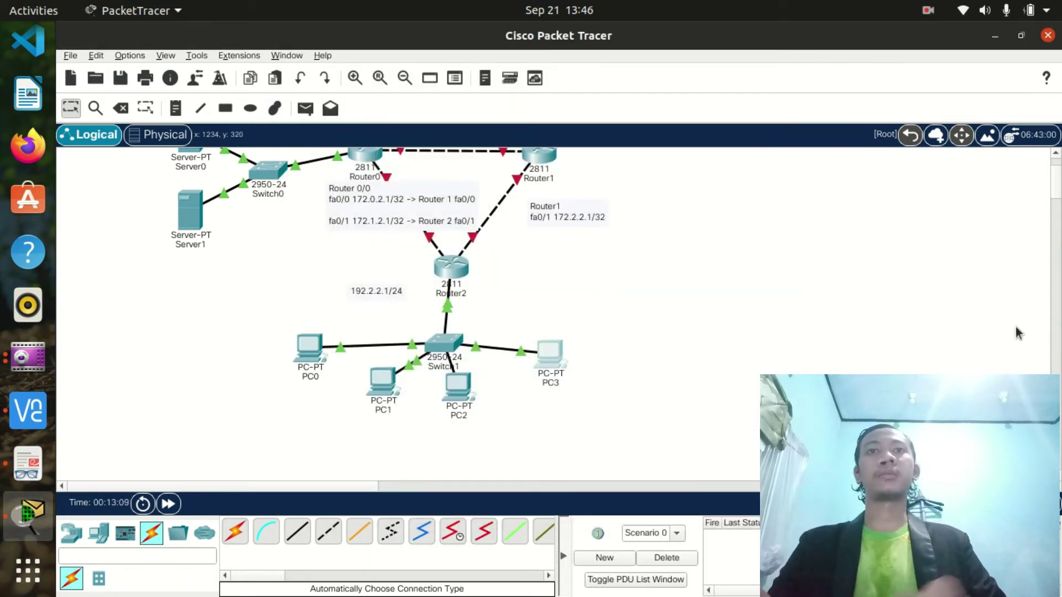
# - Browse the wireless devices and check the project requirements in Document Viewer, then return to Packet Tracer
pyautogui.scroll(2, 1052, 188)
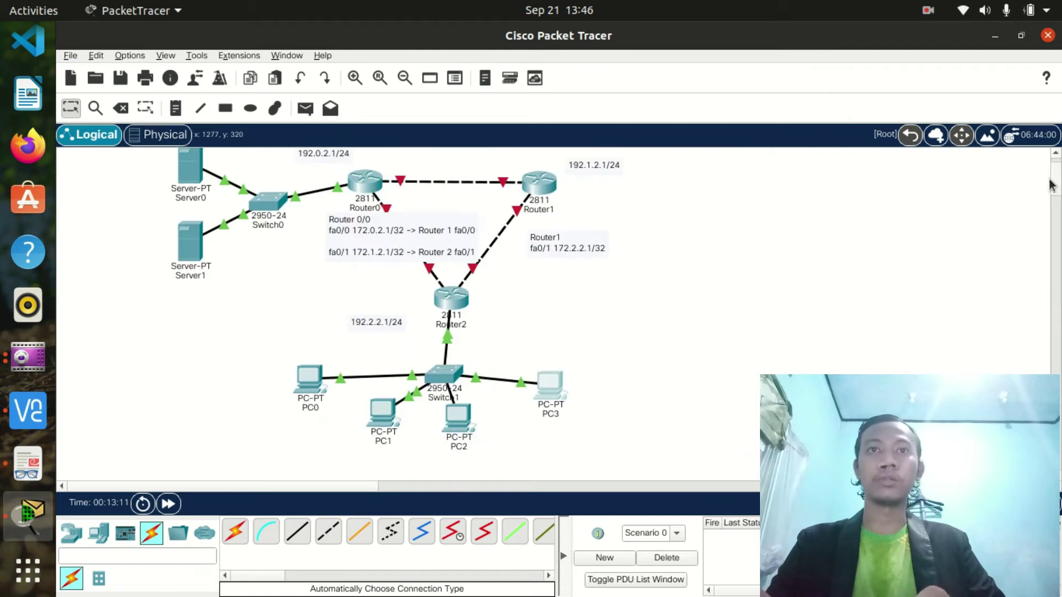
pyautogui.click(64, 545)
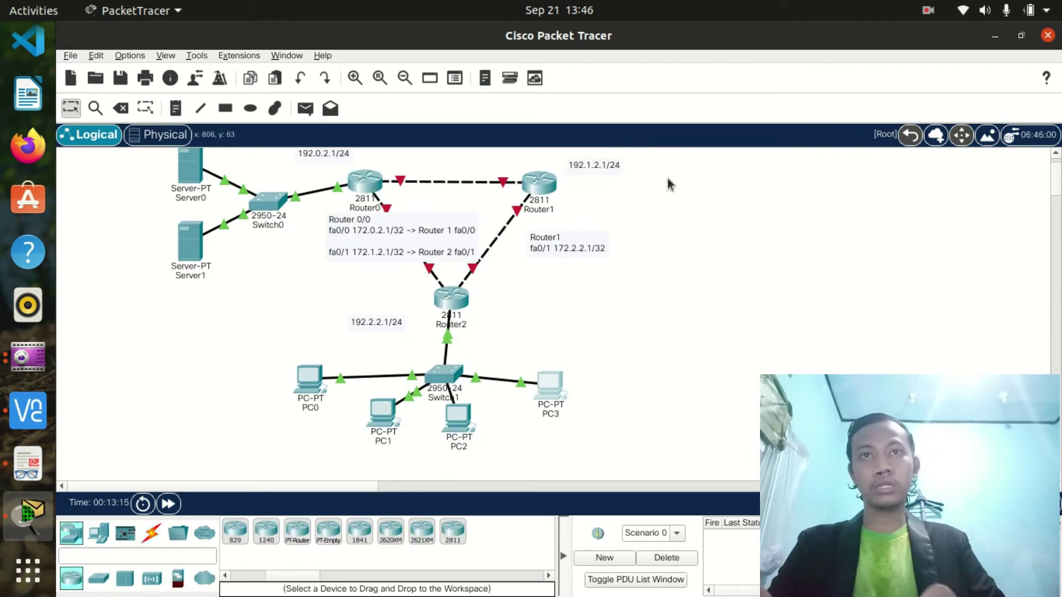
pyautogui.click(152, 579)
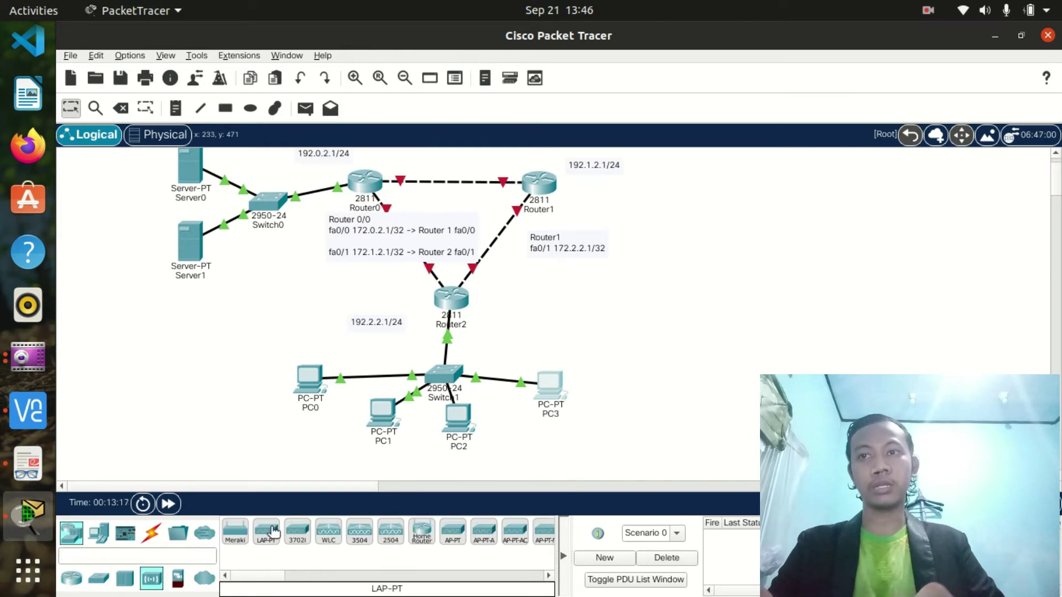
pyautogui.click(38, 473)
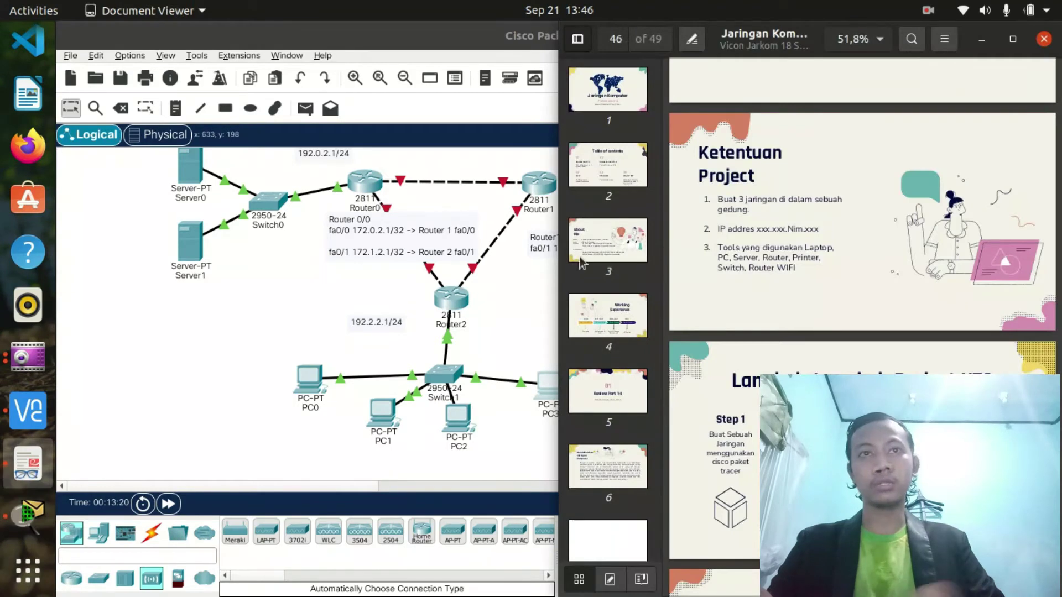
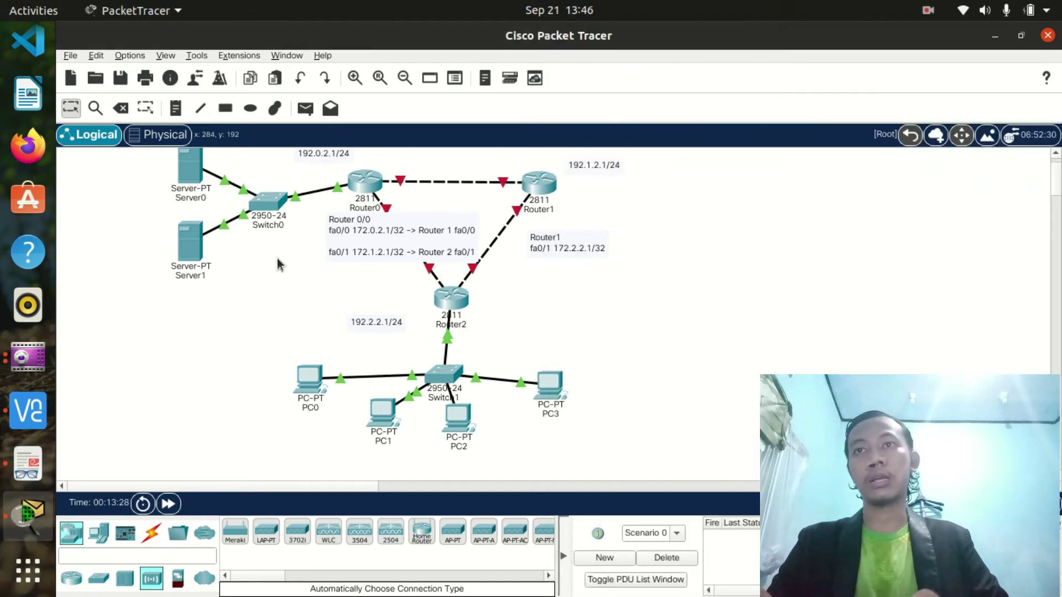
pyautogui.click(281, 258)
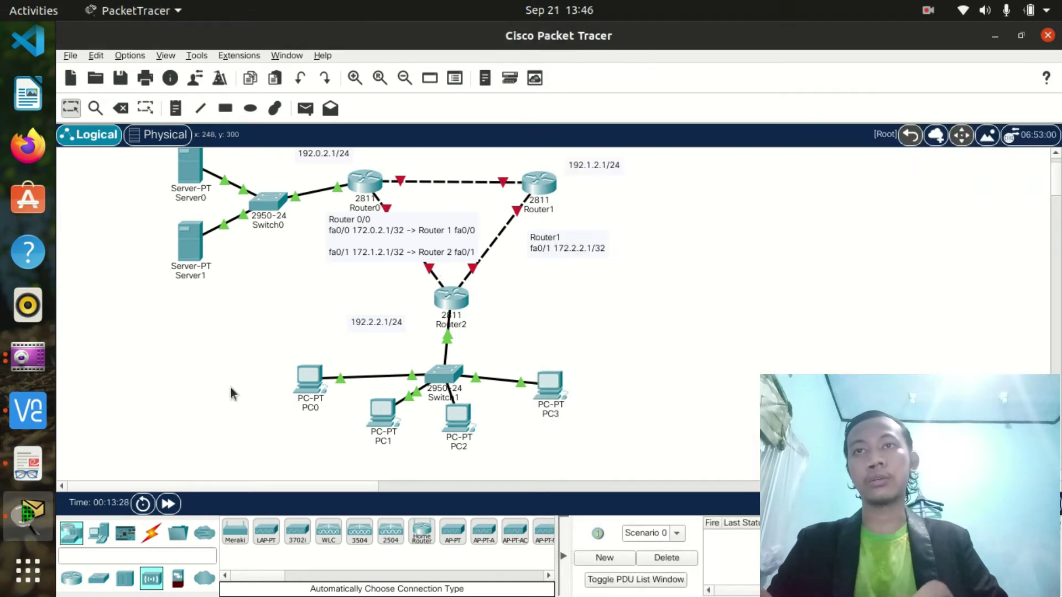
# - Add a Printer-PT to the workspace beside Server1, below Switch0
pyautogui.click(100, 535)
pyautogui.click(390, 531)
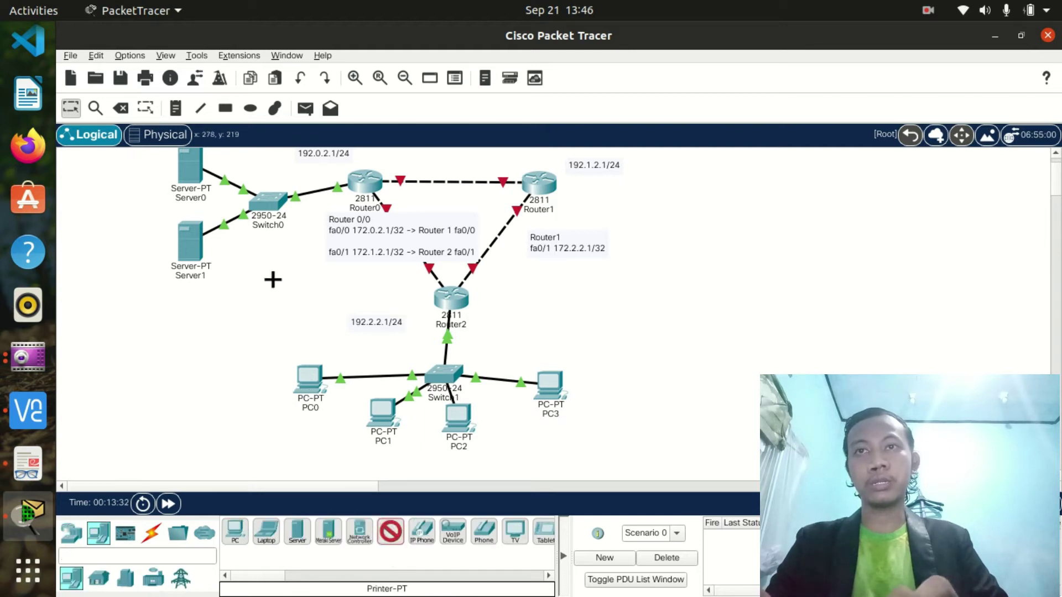
pyautogui.click(272, 279)
pyautogui.moveTo(280, 286); pyautogui.dragTo(272, 280)
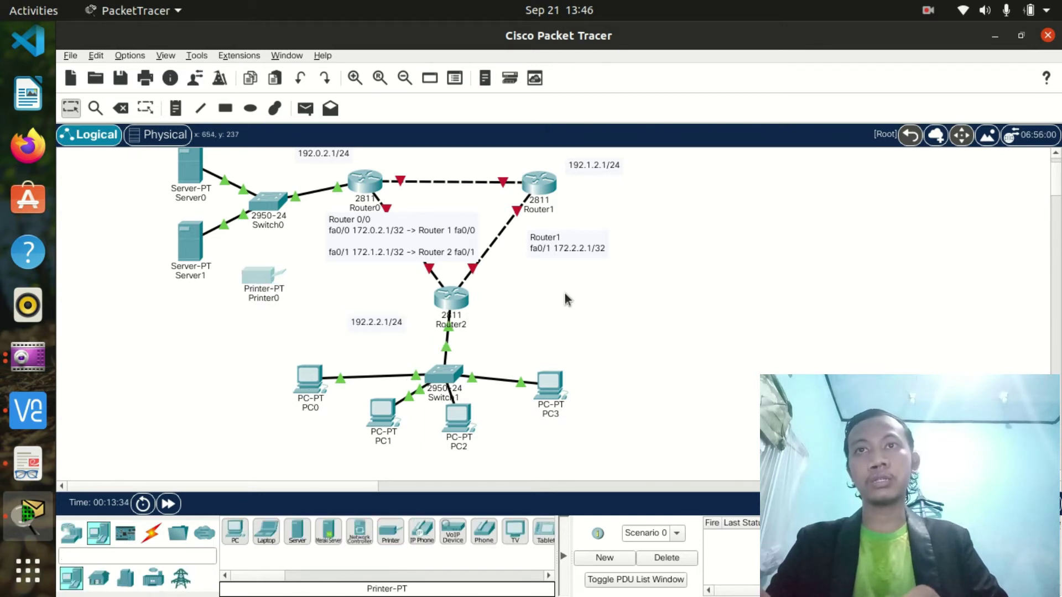
# - Bring up the available connection types for cabling the new printer
pyautogui.scroll(2, 1058, 181)
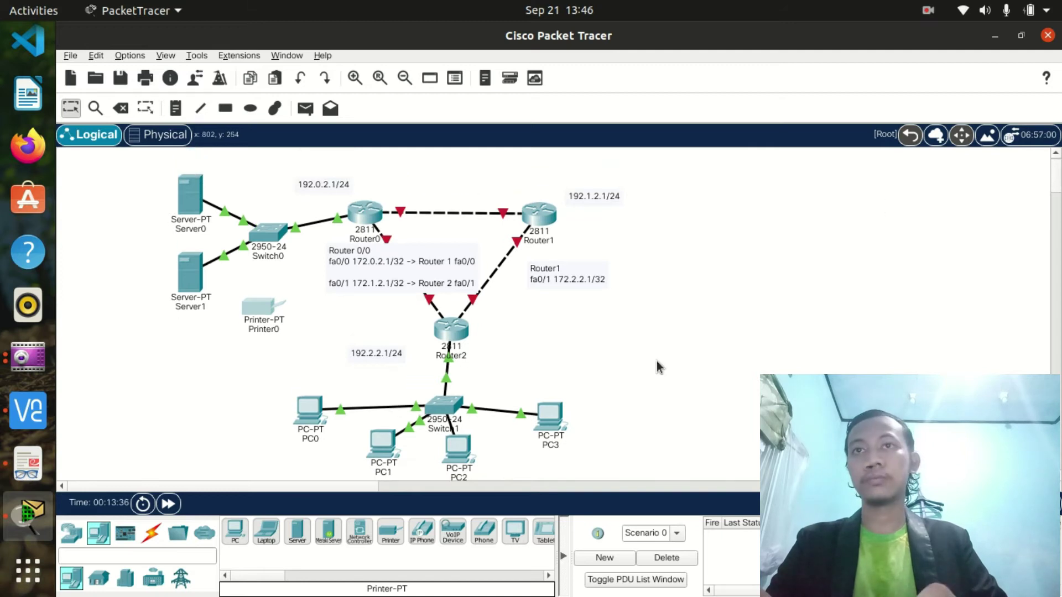
pyautogui.click(151, 532)
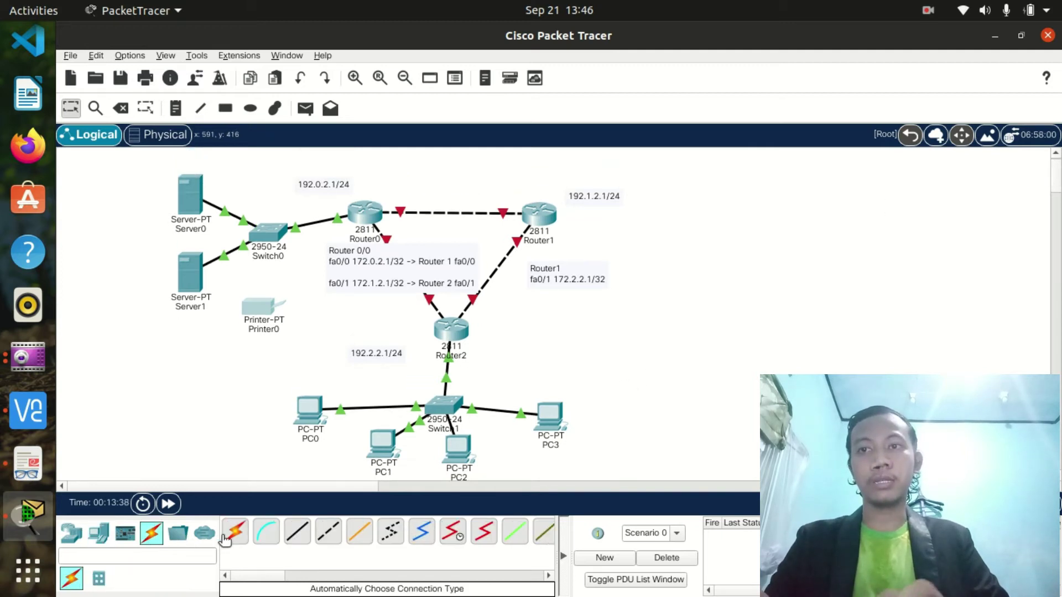
# - Connect Switch0 to Printer0 with an automatically chosen cable type
pyautogui.click(262, 247)
pyautogui.click(264, 306)
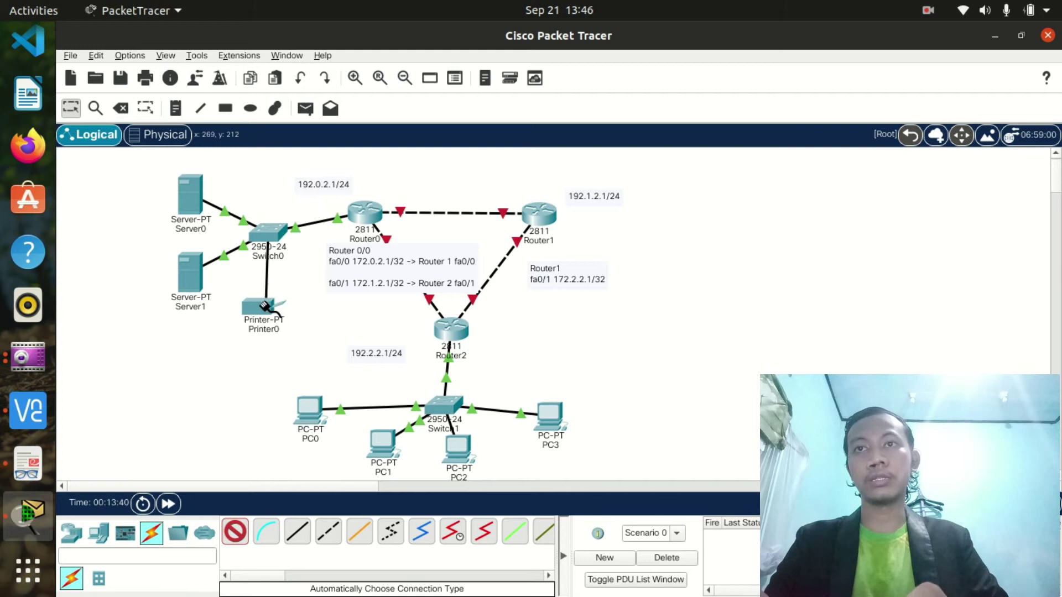
# - Open Printer0's configuration and examine its global settings and FastEthernet0 interface options
pyautogui.click(267, 310)
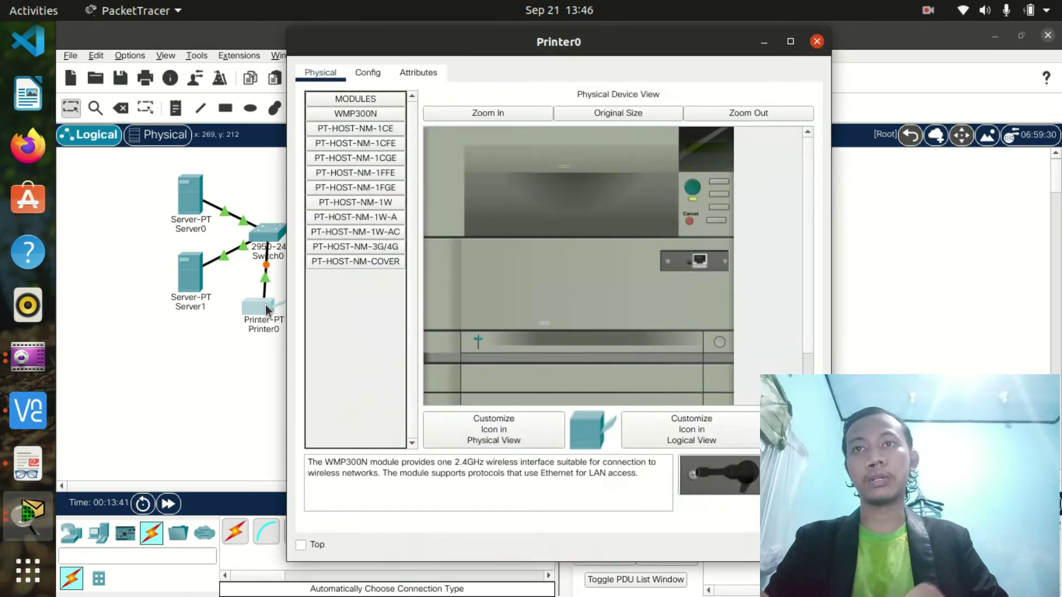
pyautogui.click(368, 74)
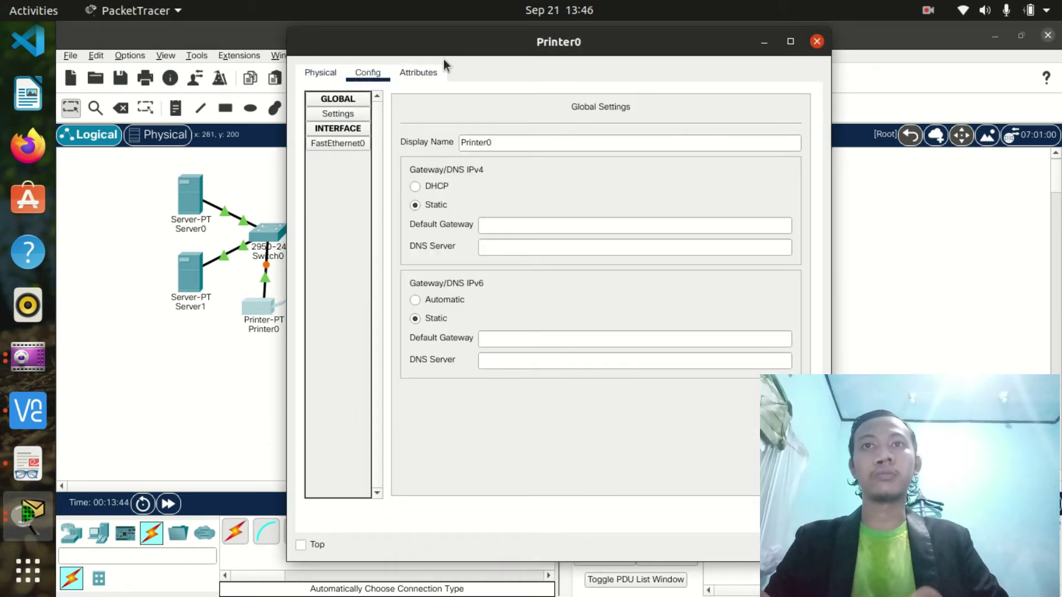
pyautogui.click(364, 145)
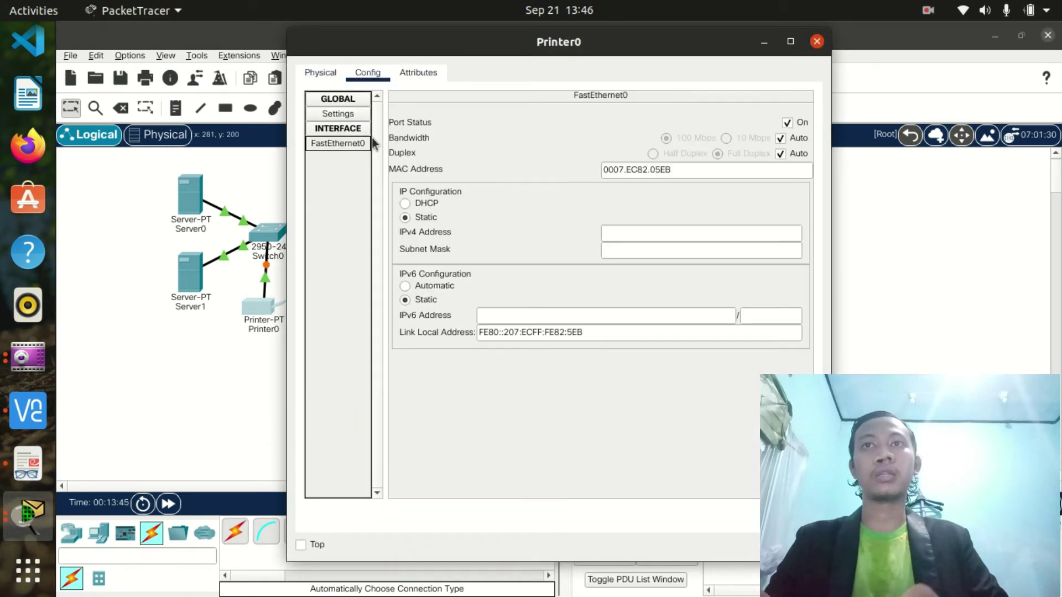
pyautogui.click(412, 72)
pyautogui.click(370, 78)
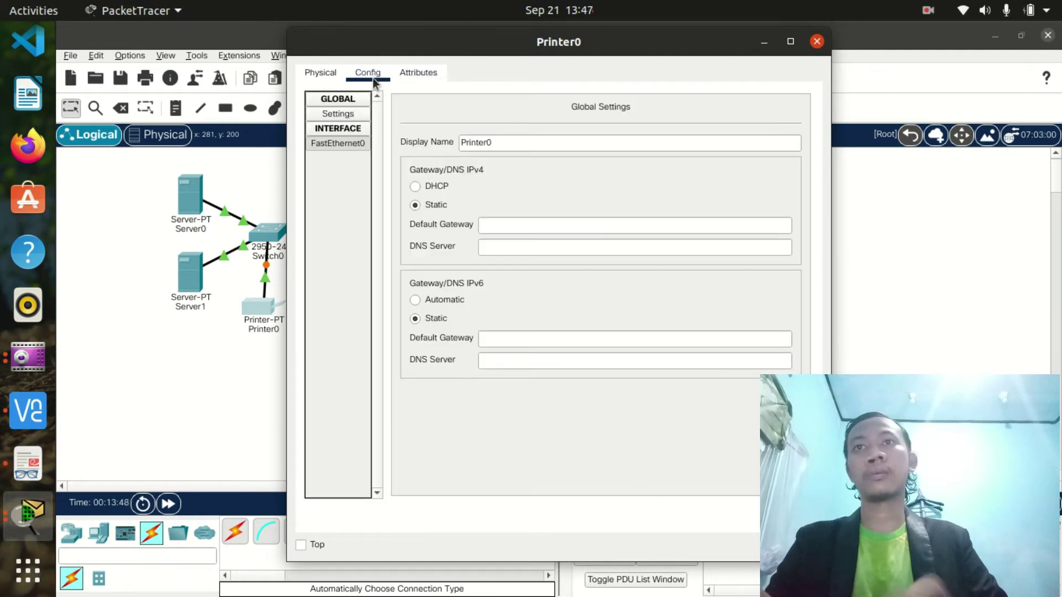
pyautogui.moveTo(527, 45); pyautogui.dragTo(688, 72)
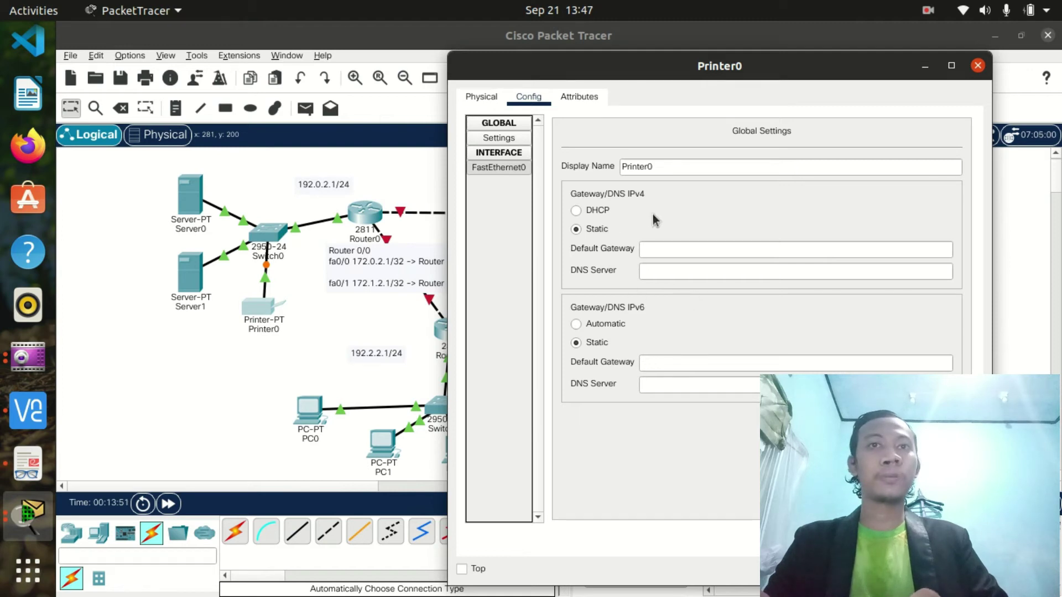
pyautogui.click(664, 250)
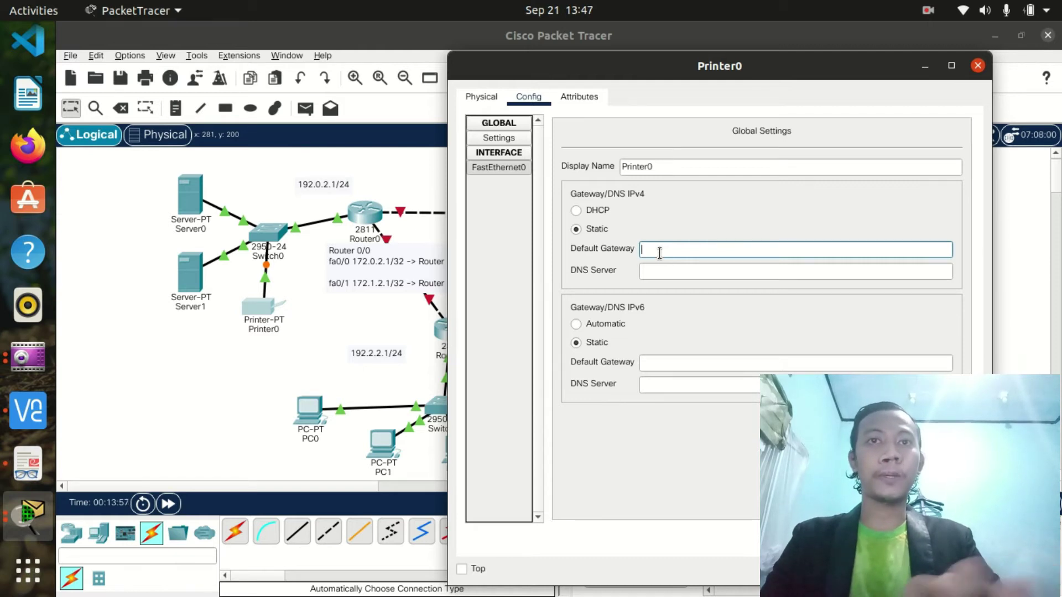
pyautogui.click(508, 142)
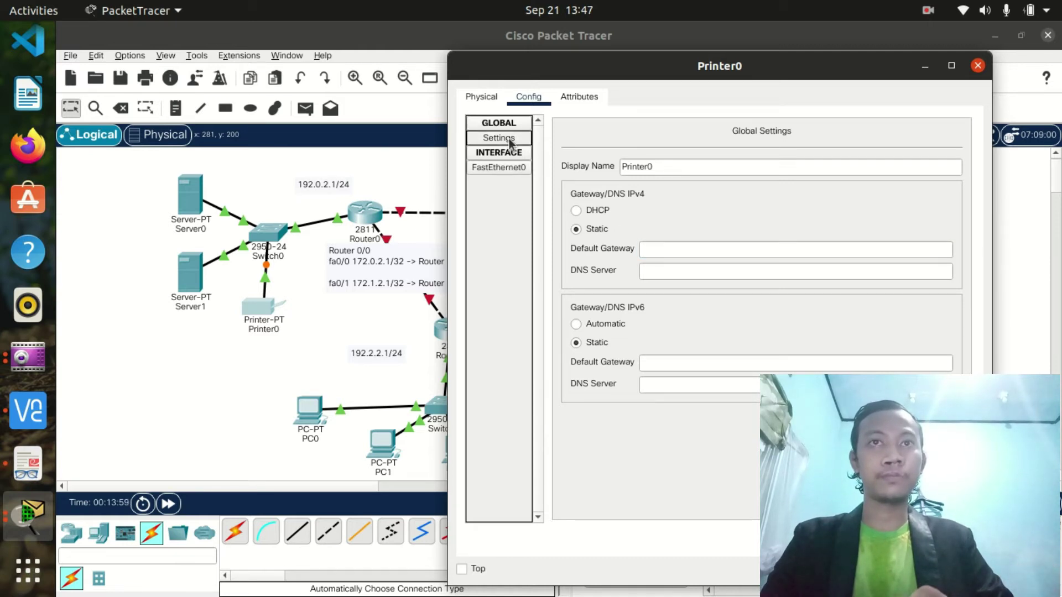
pyautogui.click(499, 125)
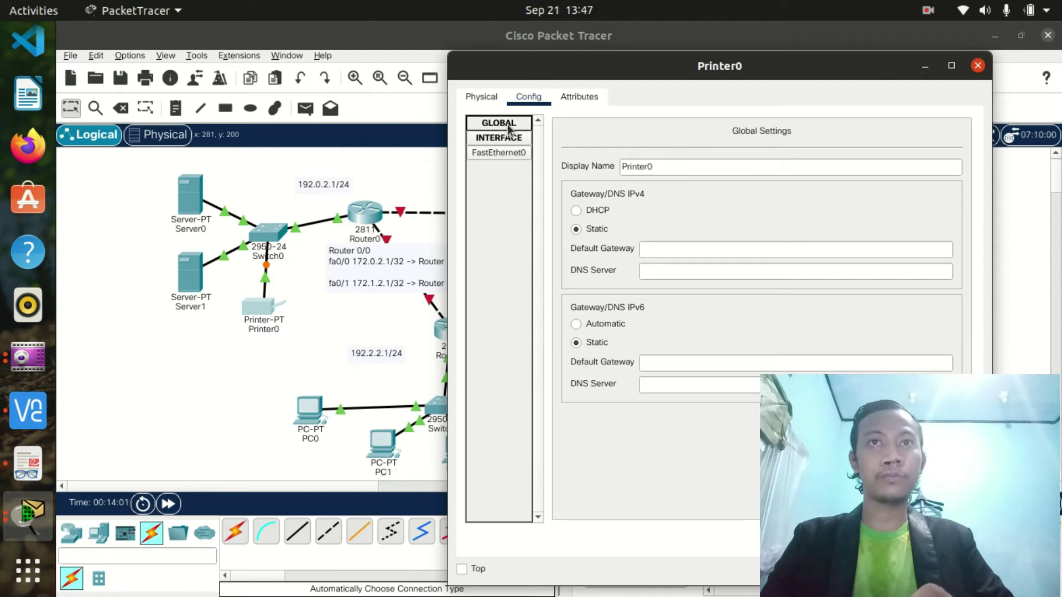
pyautogui.click(508, 128)
# - Give Printer0's FastEthernet0 interface the static IPv4 address 192.0.2.4 with subnet mask 255.255.255.0, and close its configuration
pyautogui.click(501, 170)
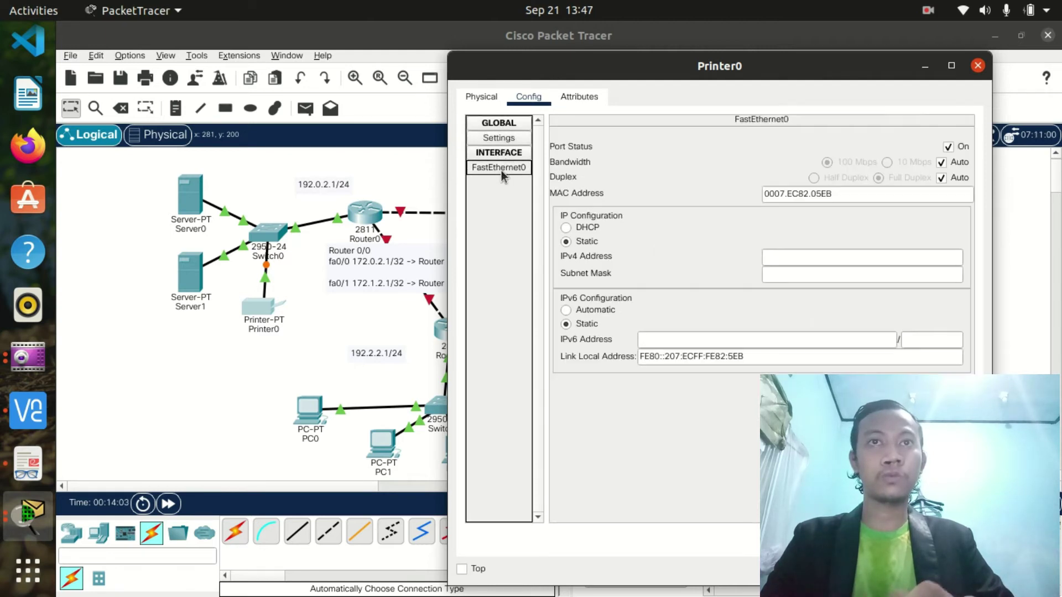
pyautogui.click(819, 258)
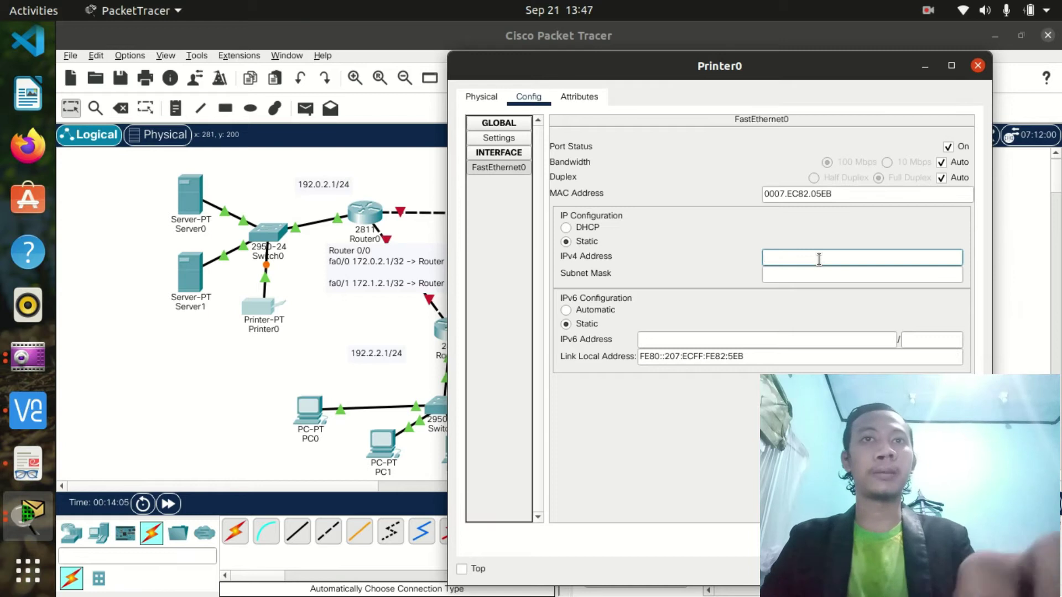
pyautogui.write('192')
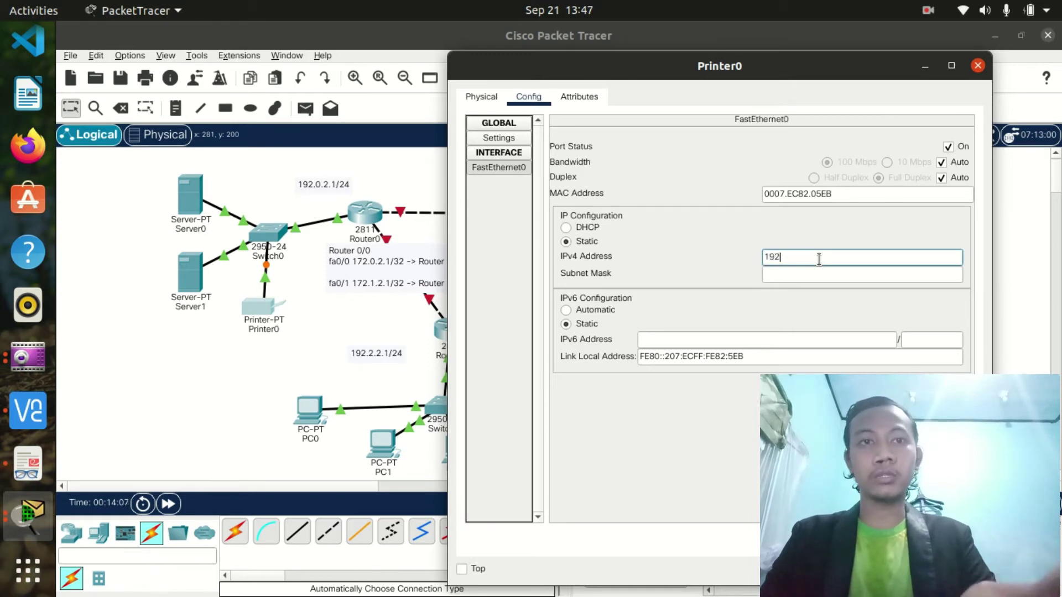
pyautogui.write('.0.2.')
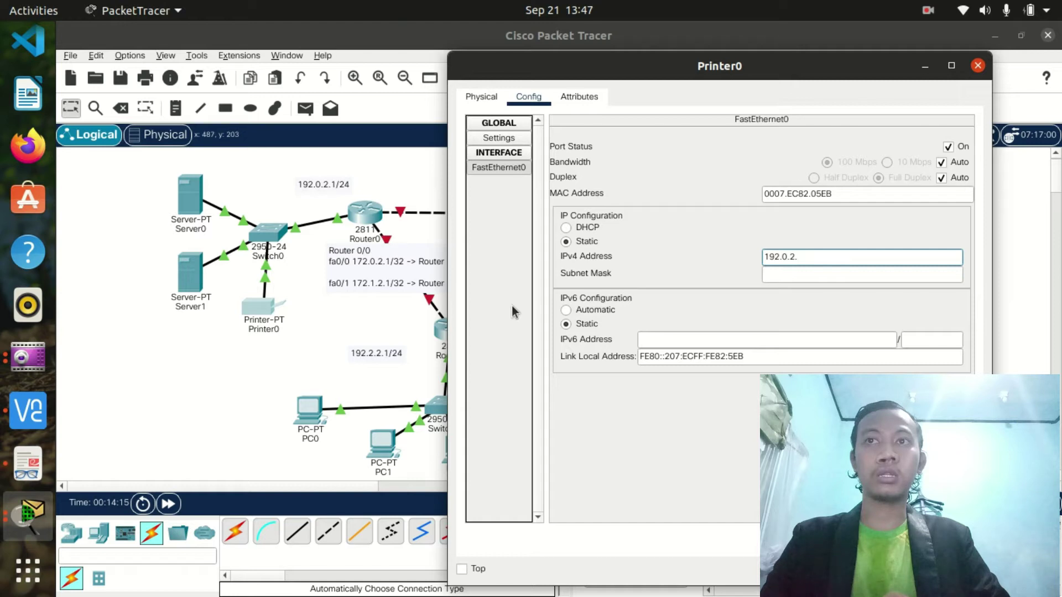
pyautogui.write('4')
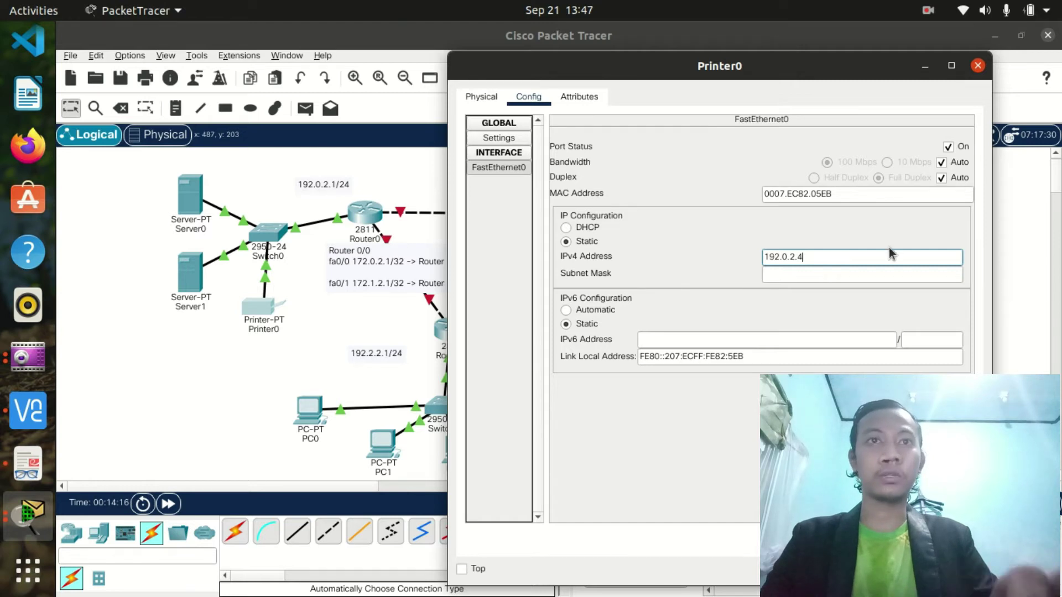
pyautogui.click(850, 268)
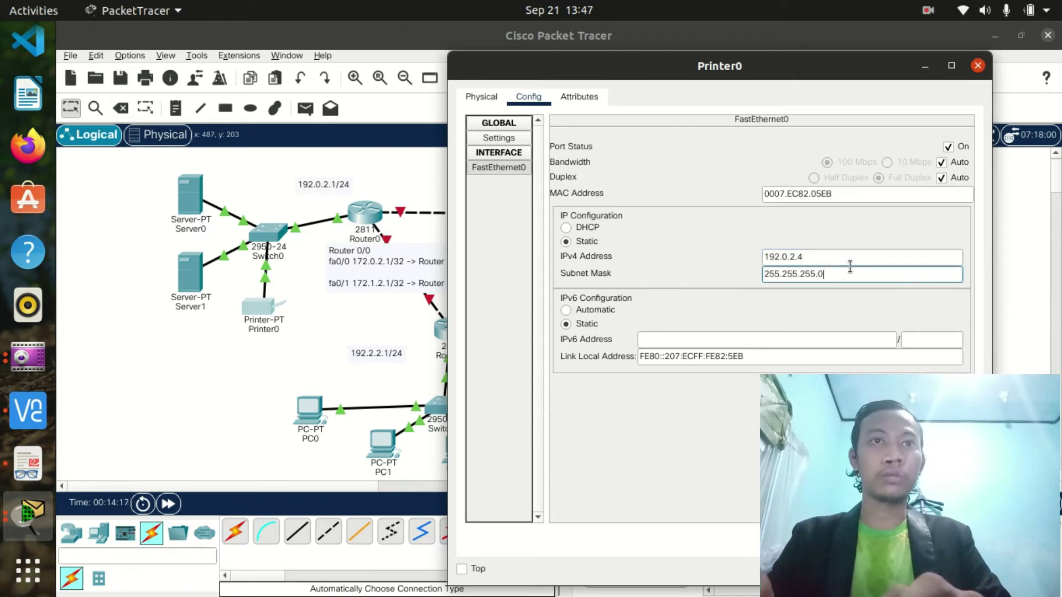
pyautogui.click(978, 65)
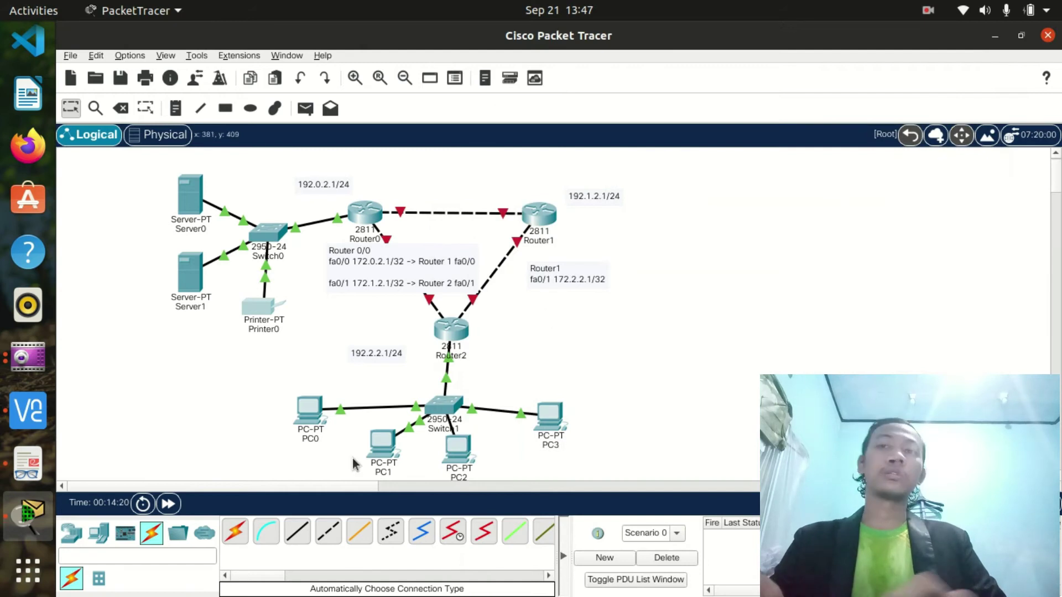
# - Add a HomeRouter-PT-AC wireless router to the workspace, to the right of Router1
pyautogui.click(98, 532)
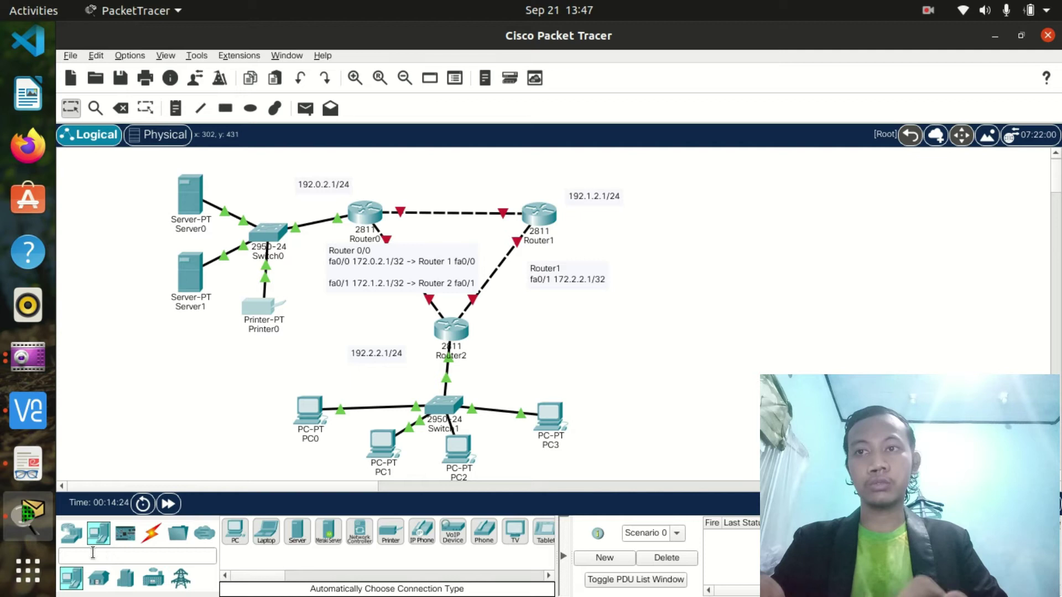
pyautogui.click(71, 532)
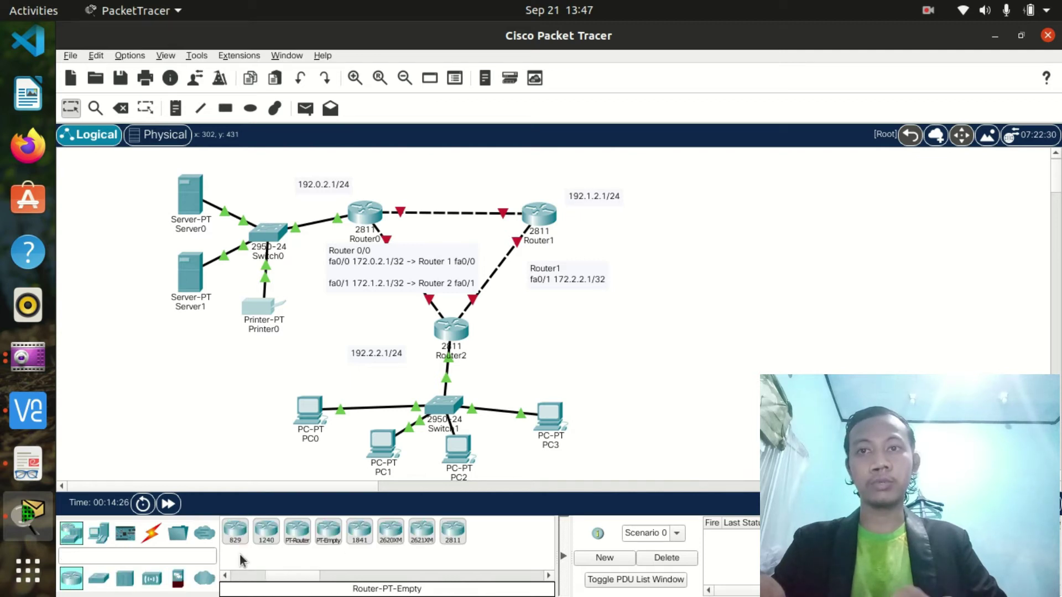
pyautogui.click(152, 578)
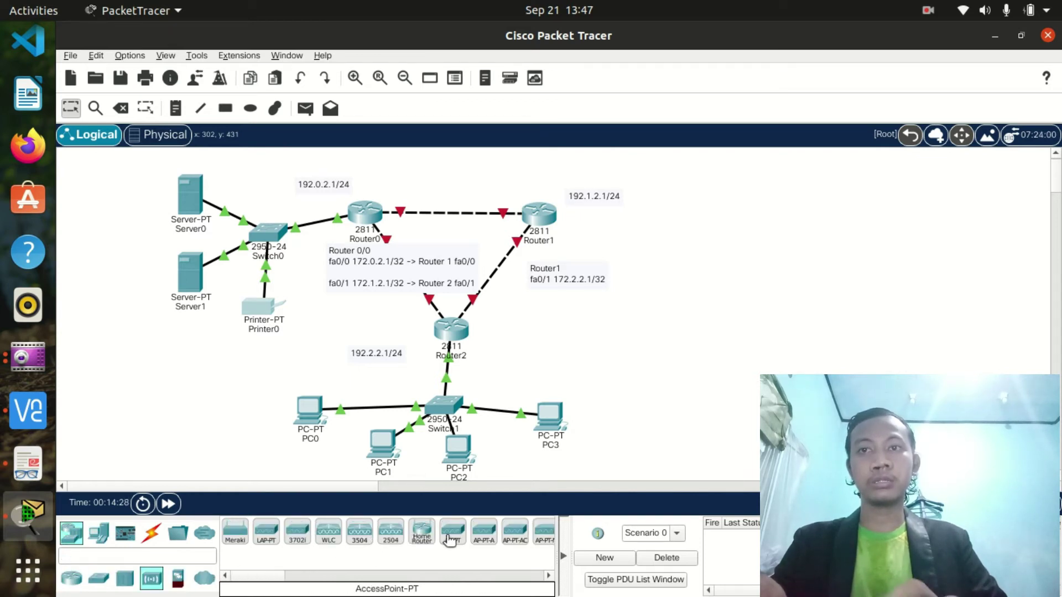
pyautogui.click(421, 532)
pyautogui.click(691, 204)
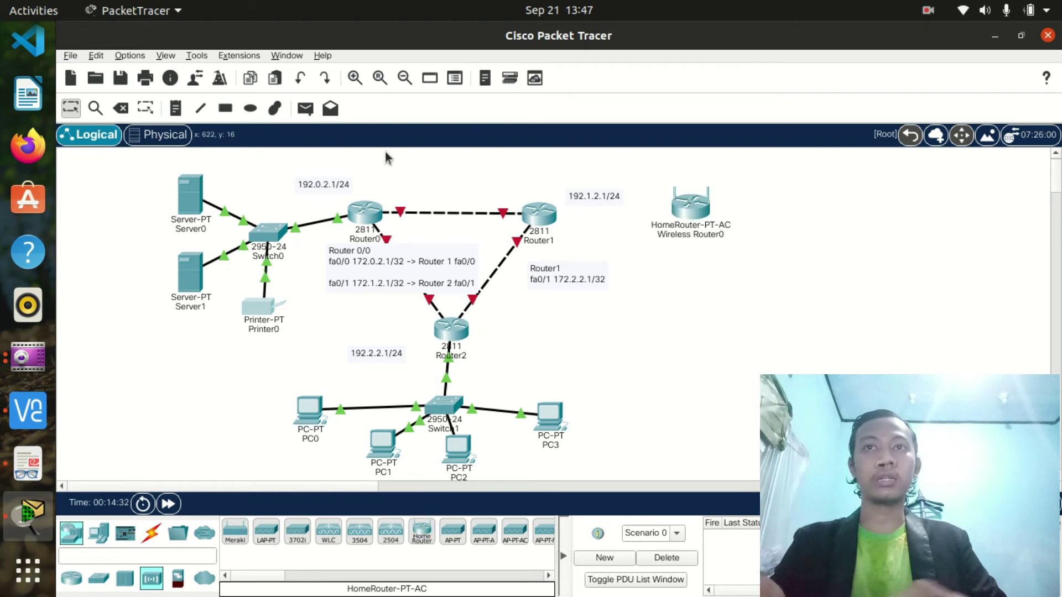
pyautogui.moveTo(698, 213); pyautogui.dragTo(726, 209)
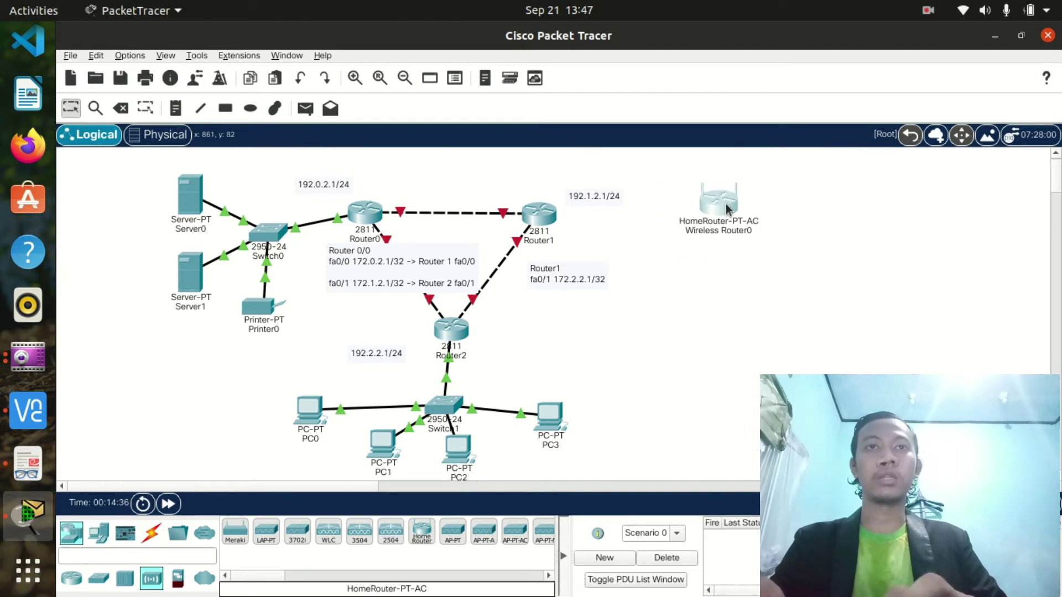
# - Open Wireless Router0's graphical setup page and set the second octet of its router IP address to 1
pyautogui.doubleClick(725, 201)
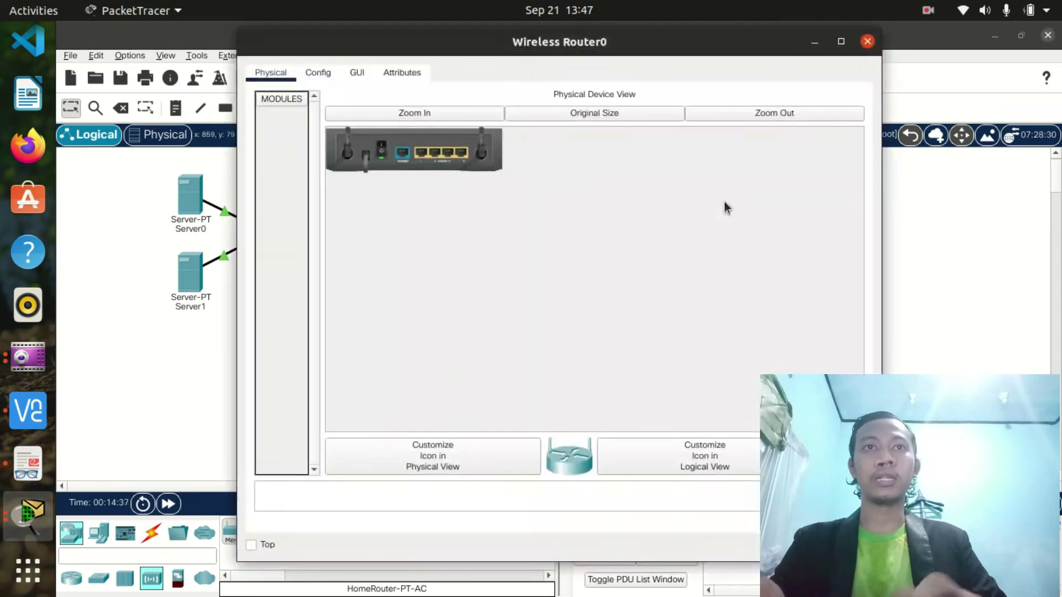
pyautogui.click(356, 73)
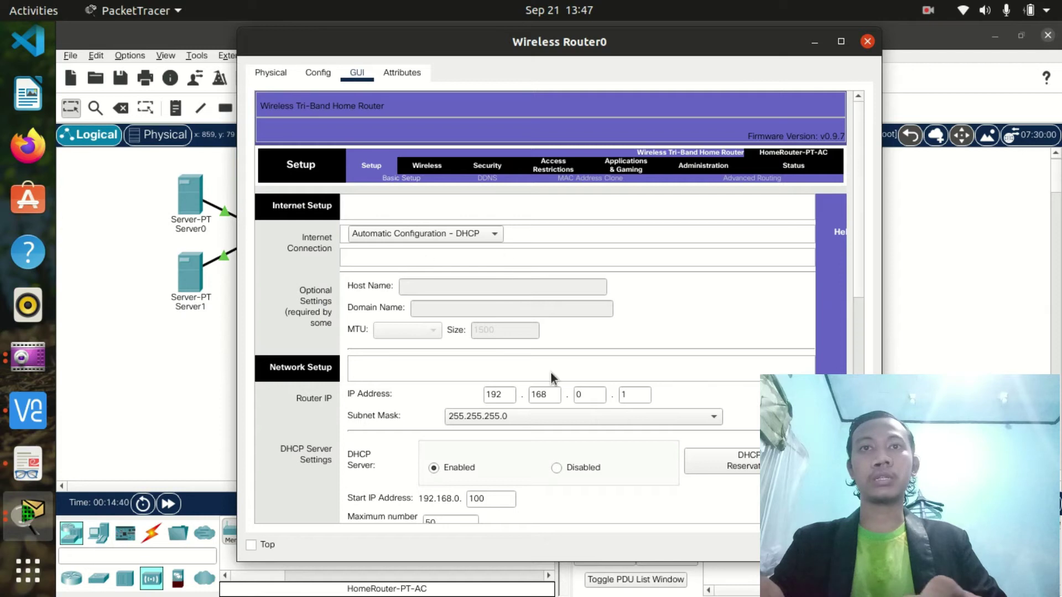
pyautogui.click(579, 395)
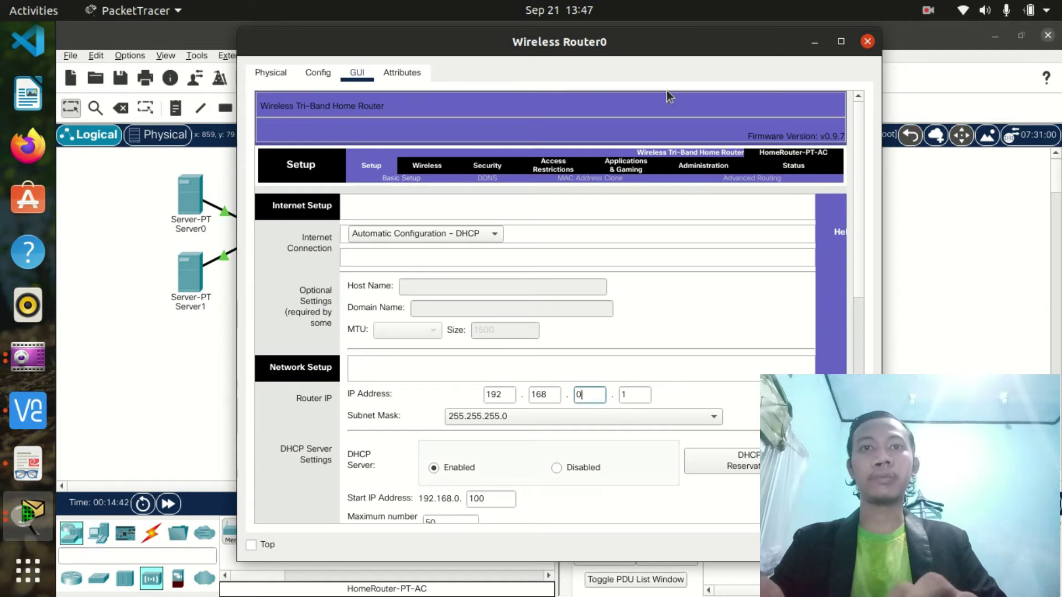
pyautogui.moveTo(605, 45); pyautogui.dragTo(1010, 100)
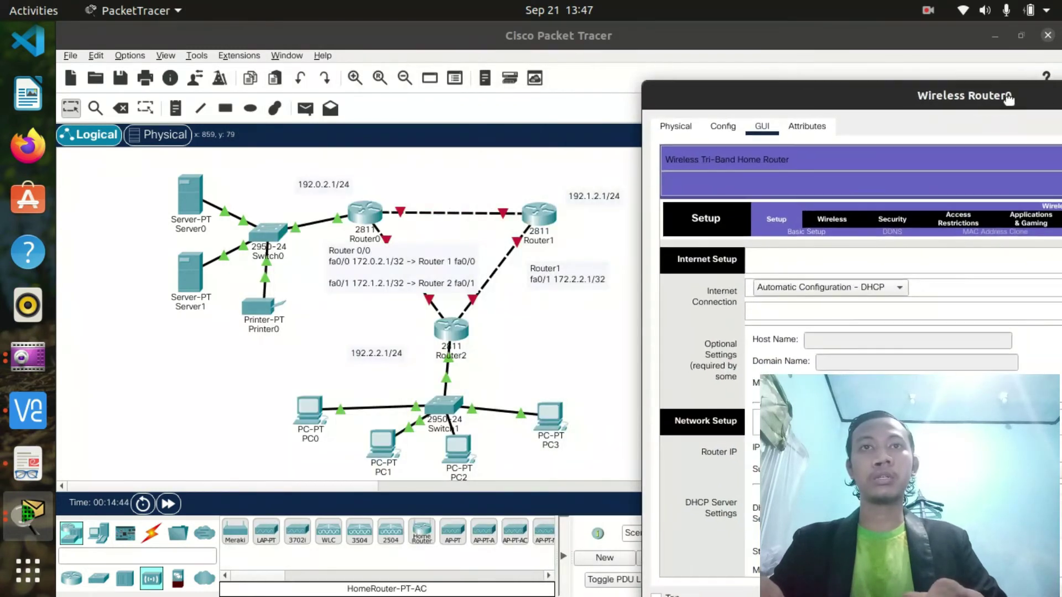
pyautogui.moveTo(841, 95); pyautogui.dragTo(522, 76)
pyautogui.click(630, 429)
pyautogui.press('BackSpace')
pyautogui.press('BackSpace')
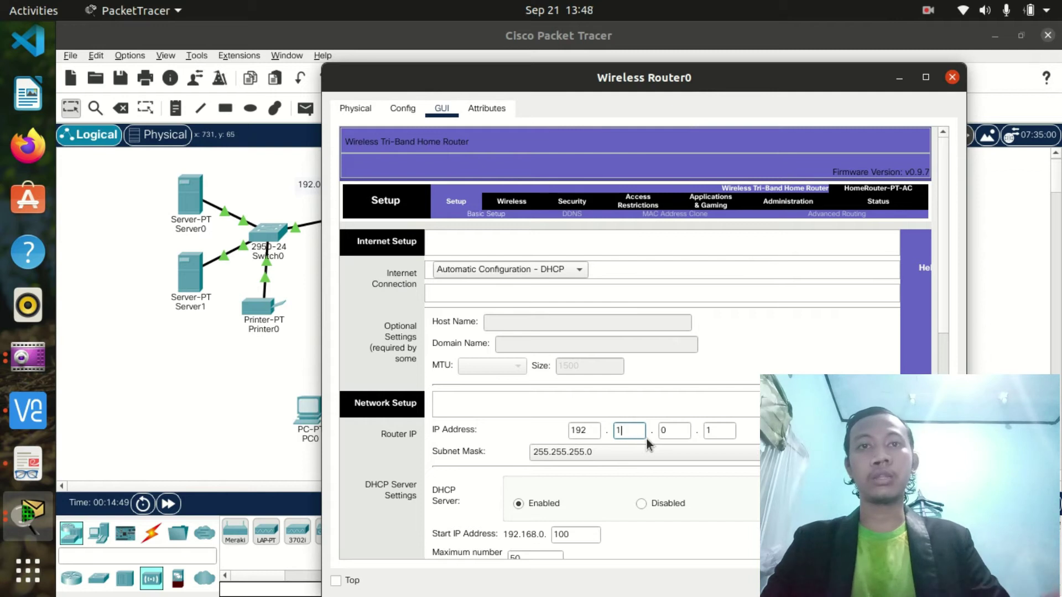
pyautogui.write('1')
# - Set the last two octets of the wireless router's IP address to 2 and 253, giving 192.1.2.253
pyautogui.click(682, 428)
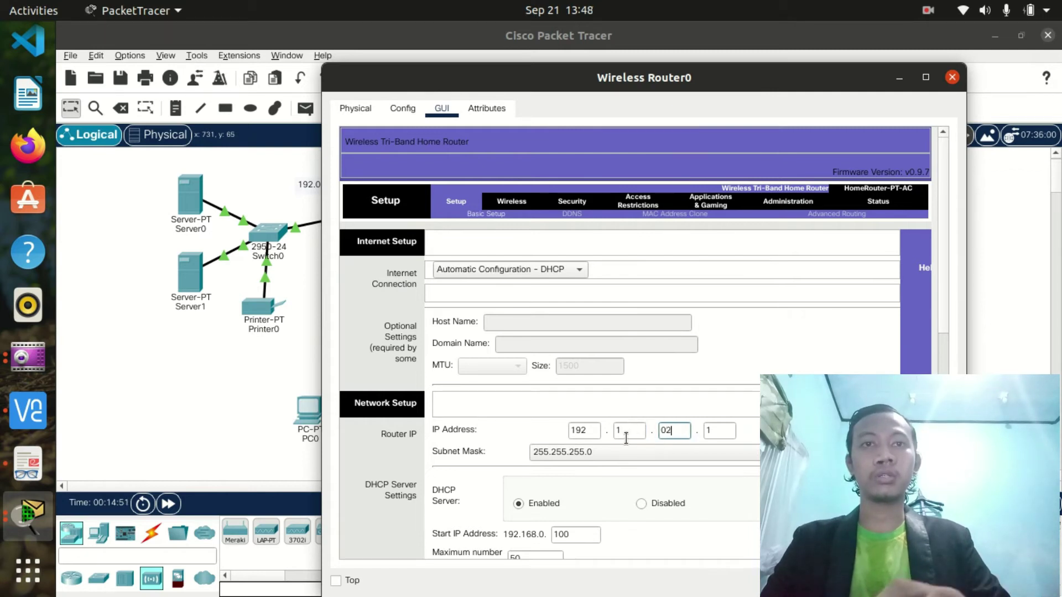
pyautogui.write('2')
pyautogui.press('Left')
pyautogui.press('BackSpace')
pyautogui.click(719, 430)
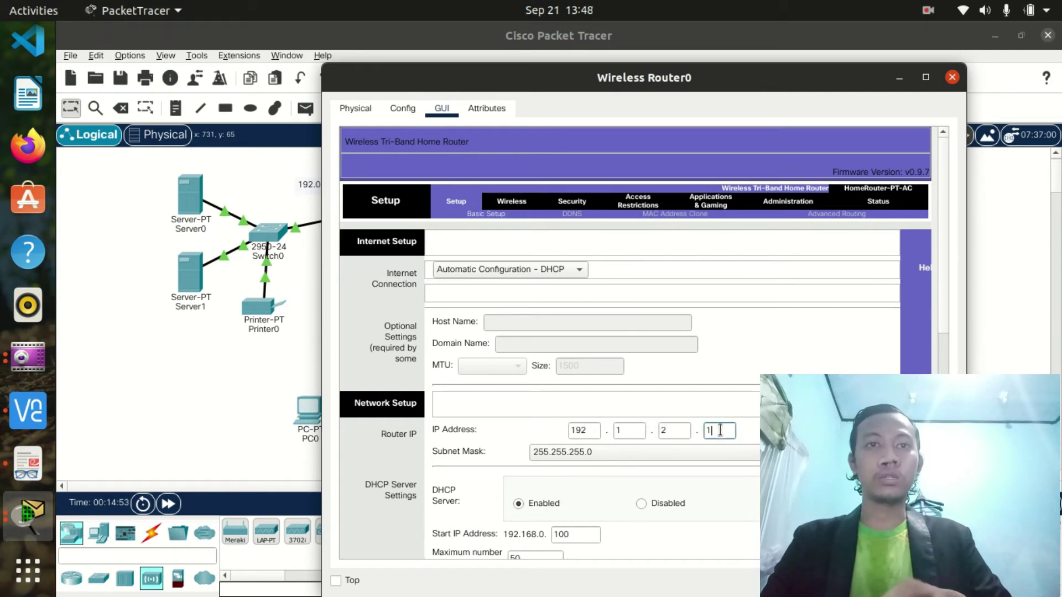
pyautogui.press('BackSpace')
pyautogui.write('255')
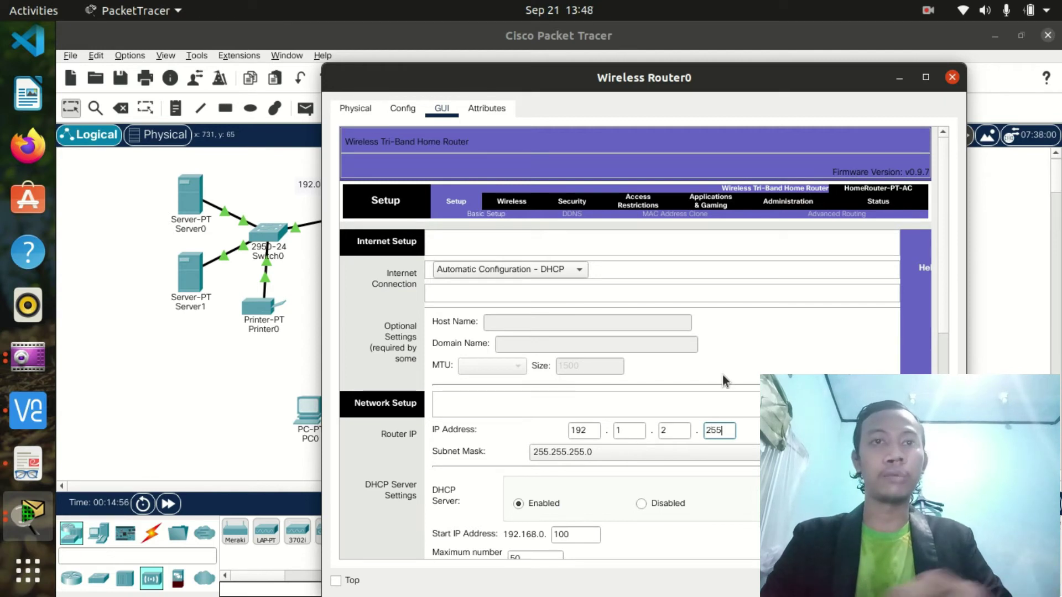
pyautogui.press('BackSpace')
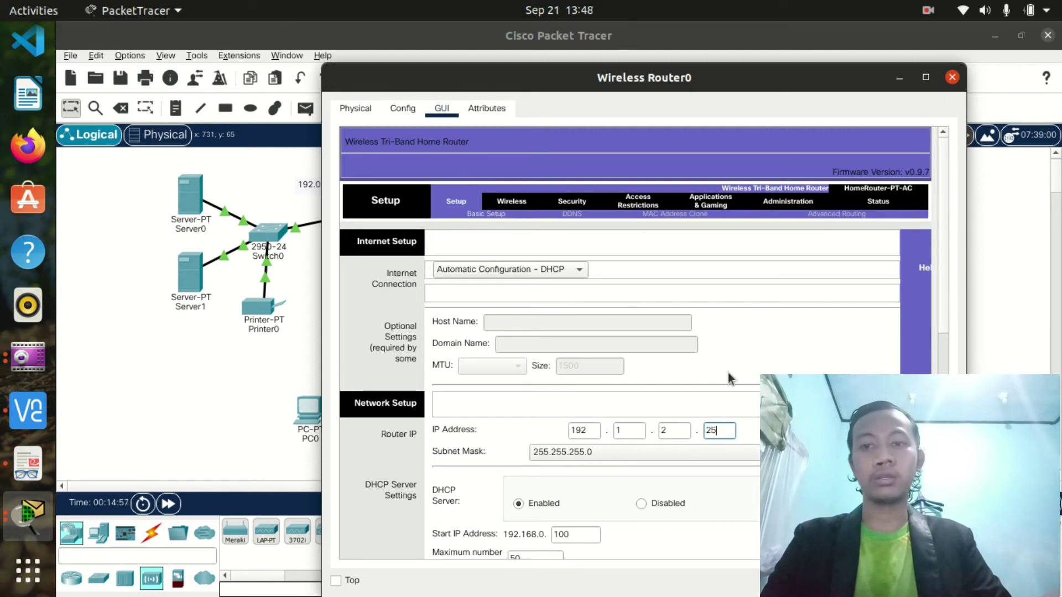
pyautogui.write('4')
pyautogui.press('BackSpace')
pyautogui.write('3')
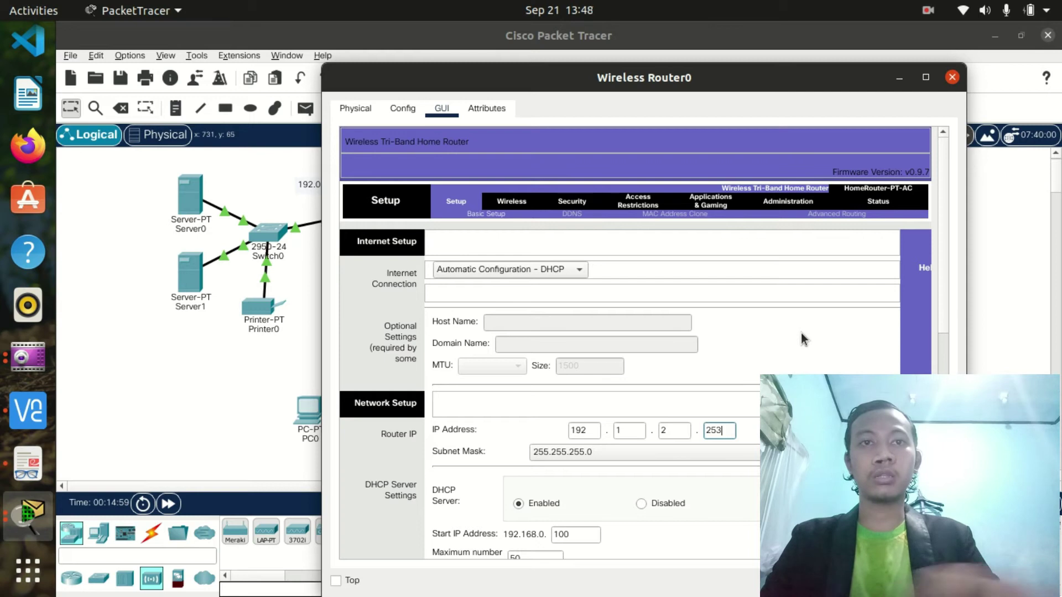
# - Disable the DHCP server on Wireless Router0, save the settings, and close its configuration window
pyautogui.moveTo(663, 83); pyautogui.dragTo(404, 54)
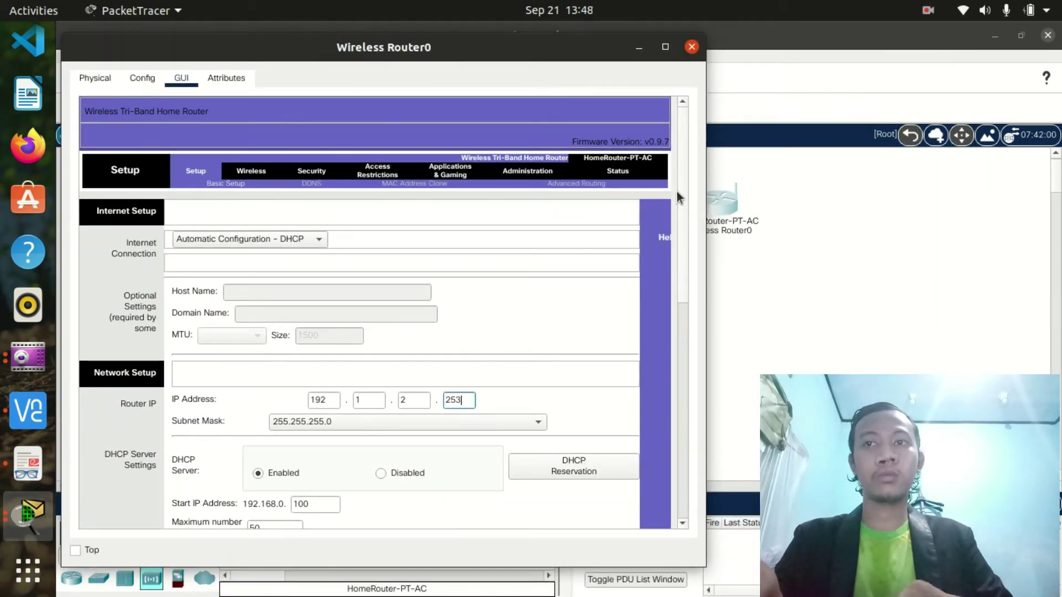
pyautogui.moveTo(686, 293); pyautogui.dragTo(664, 390)
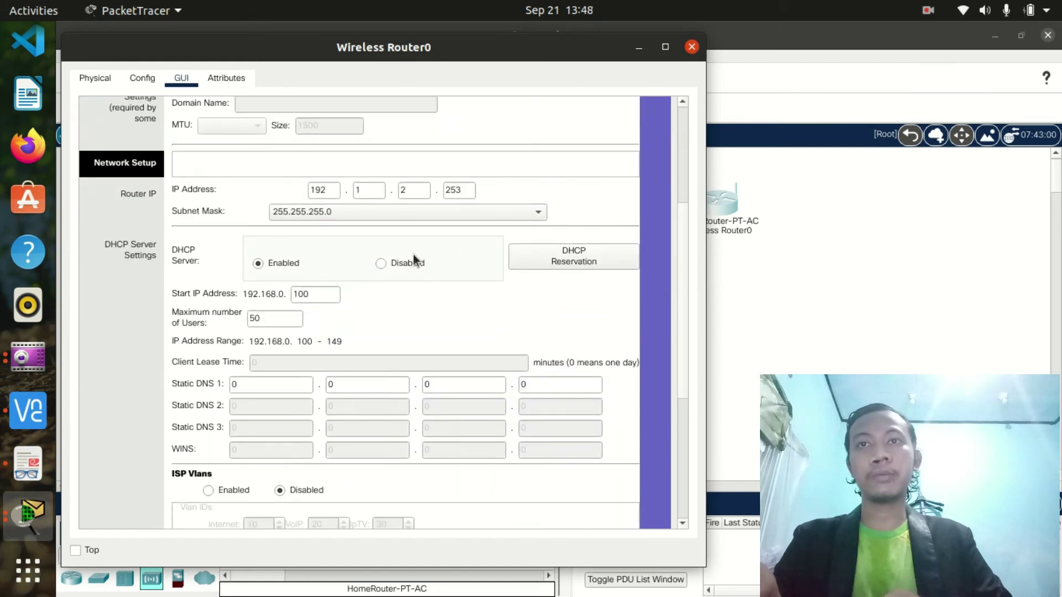
pyautogui.click(393, 262)
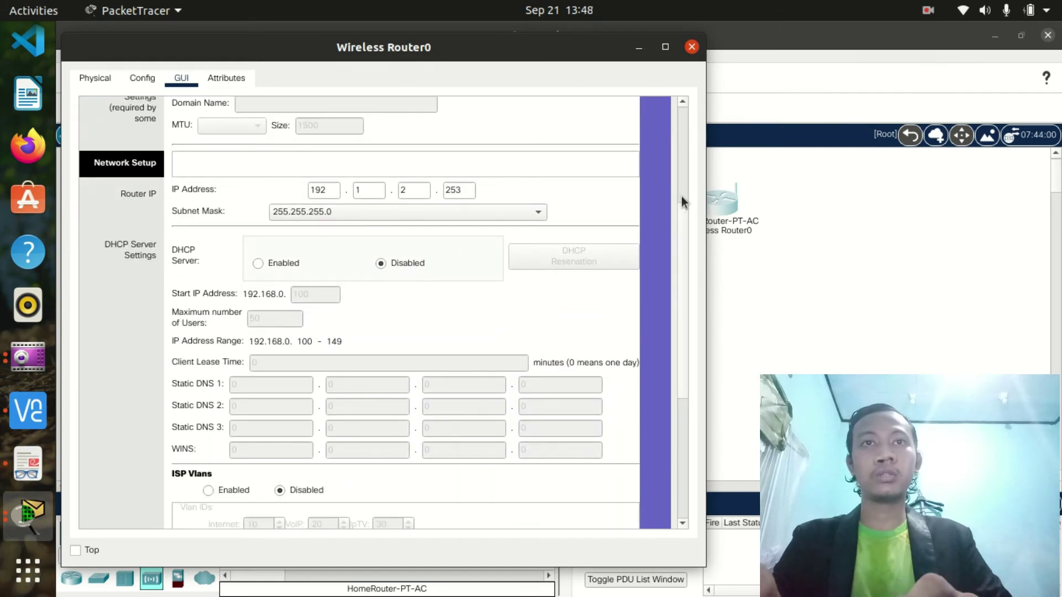
pyautogui.moveTo(681, 227); pyautogui.dragTo(679, 366)
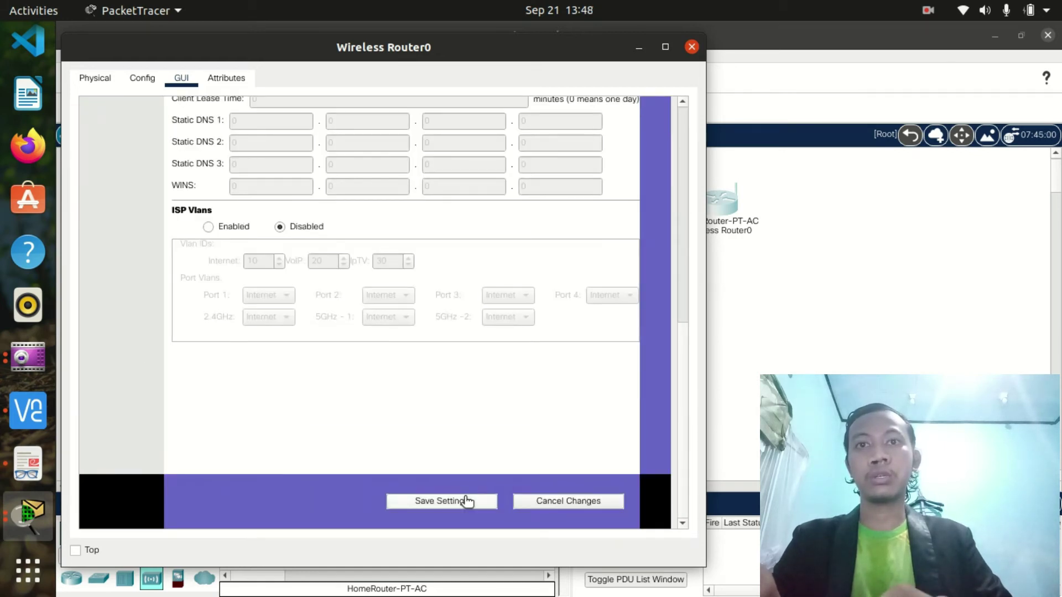
pyautogui.click(691, 48)
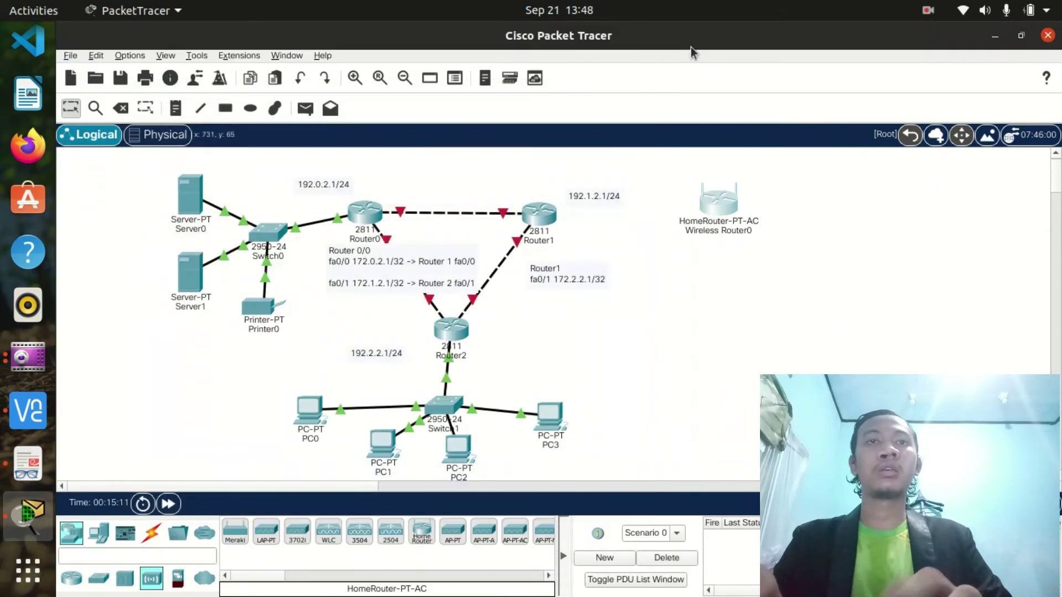
# - Connect Router1's Ethernet0/2/0 port to GigabitEthernet 1 on Wireless Router0 with a copper straight-through cable
pyautogui.click(151, 532)
pyautogui.click(297, 535)
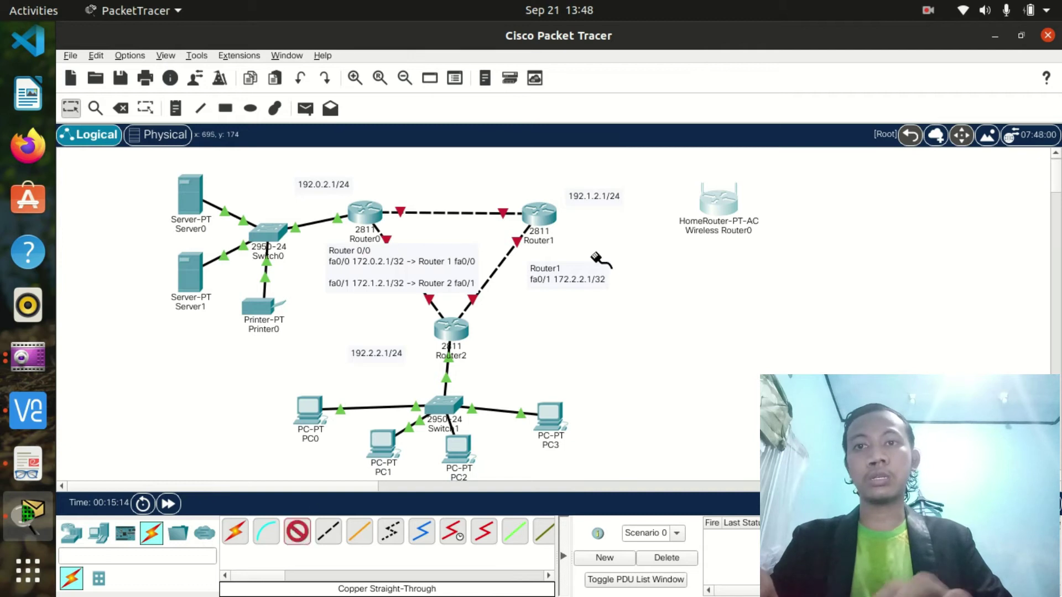
pyautogui.click(548, 228)
pyautogui.click(607, 270)
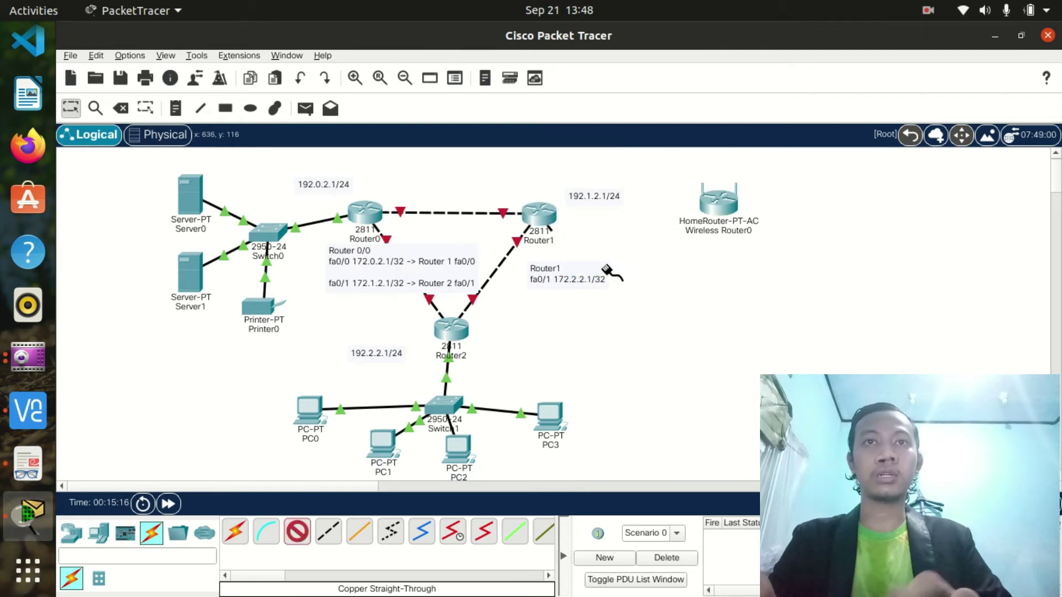
pyautogui.click(718, 203)
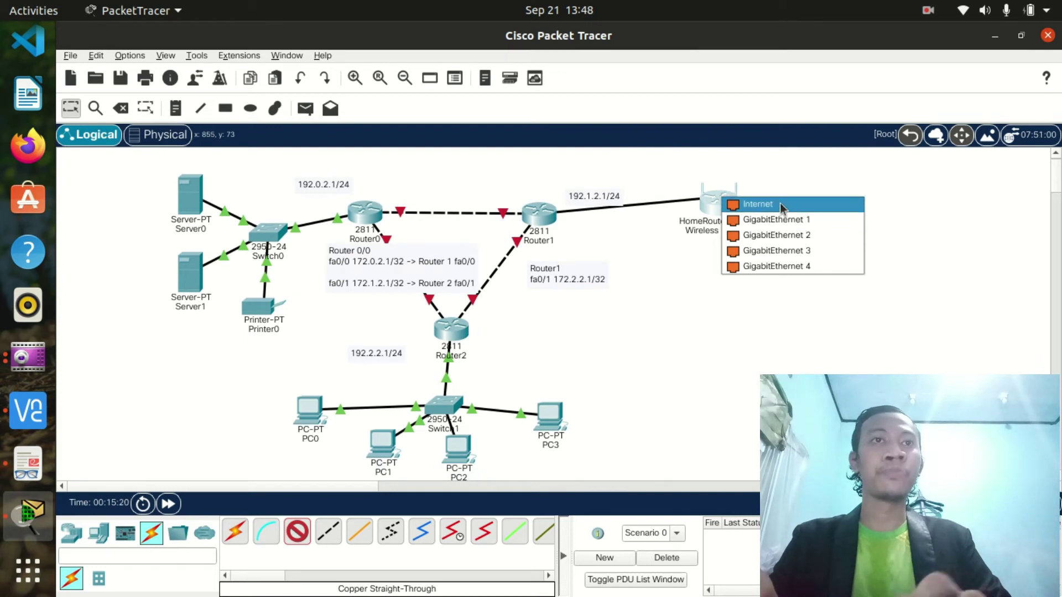
pyautogui.click(843, 219)
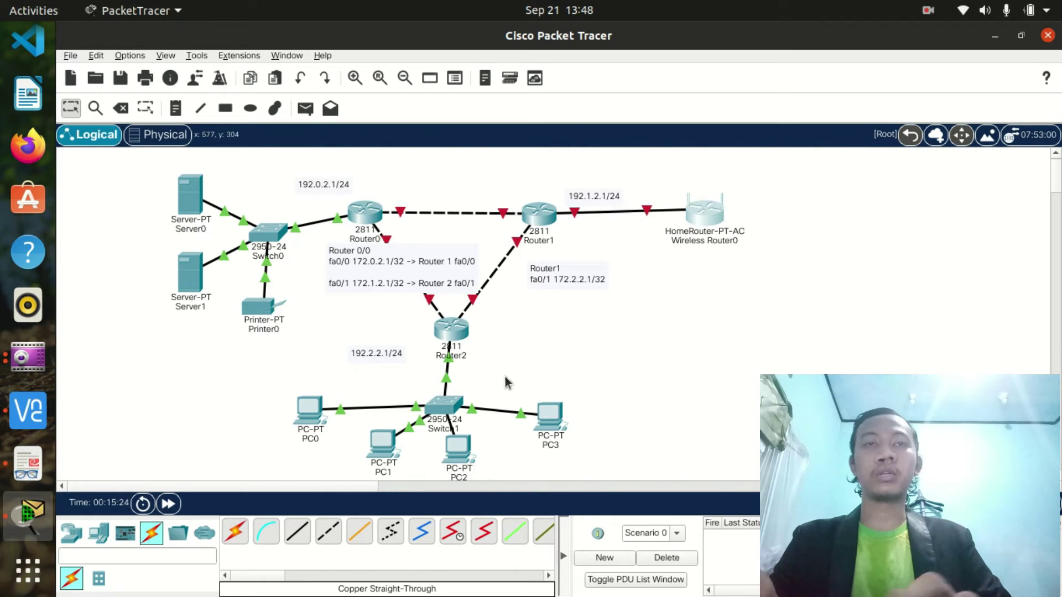
# - Add two Laptop-PT devices to the workspace, one below Wireless Router0 and the other to its lower right
pyautogui.click(90, 545)
pyautogui.click(266, 532)
pyautogui.click(658, 373)
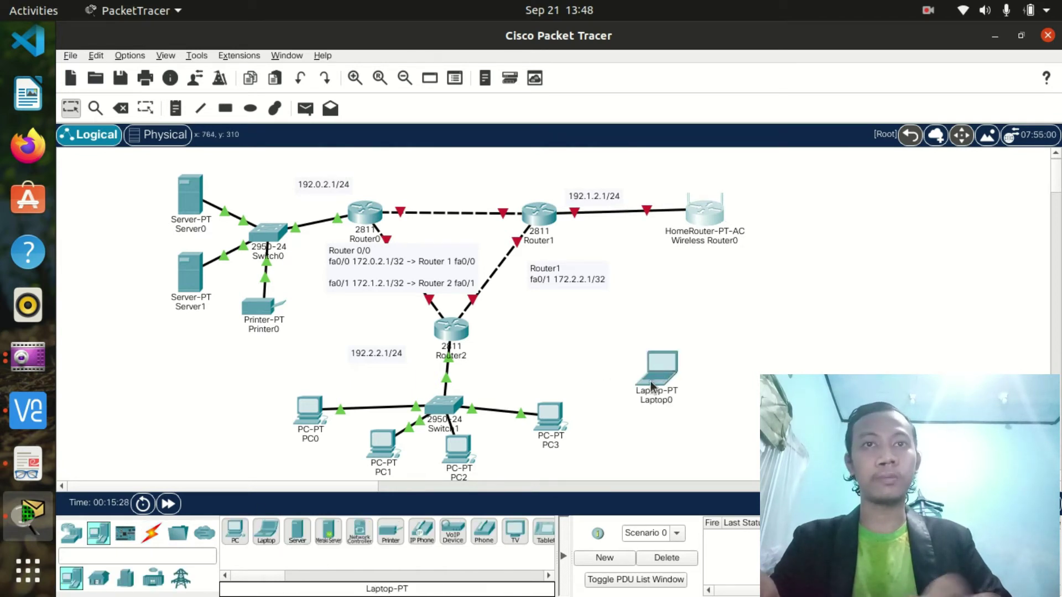
pyautogui.moveTo(658, 373); pyautogui.dragTo(742, 319)
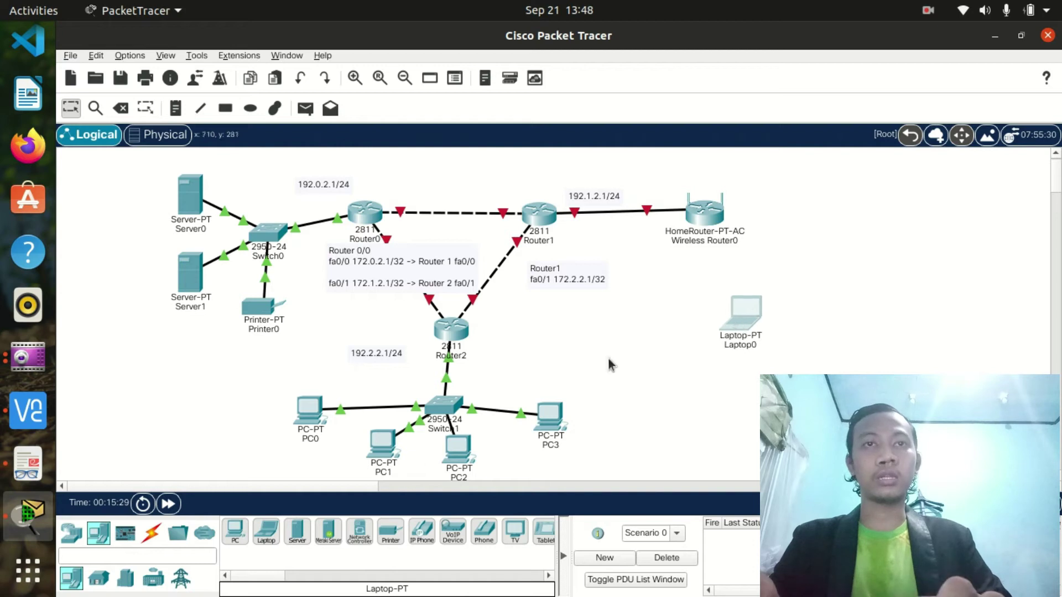
pyautogui.click(277, 539)
pyautogui.click(883, 271)
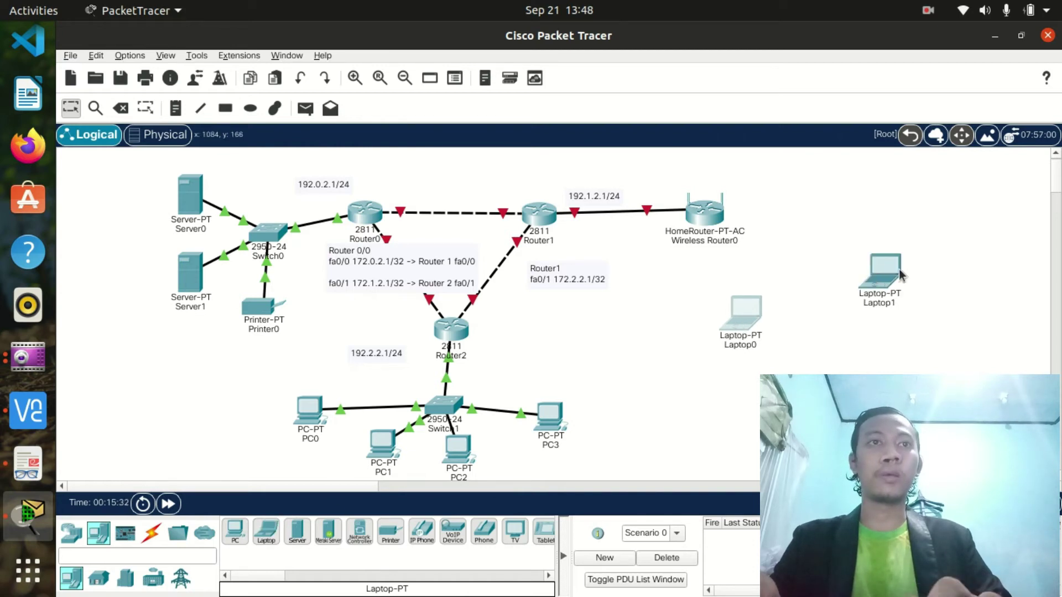
pyautogui.moveTo(900, 274); pyautogui.dragTo(877, 278)
# - Replace Laptop0's Ethernet module with the WPC300N wireless module, power the laptop on, and close its window
pyautogui.click(743, 323)
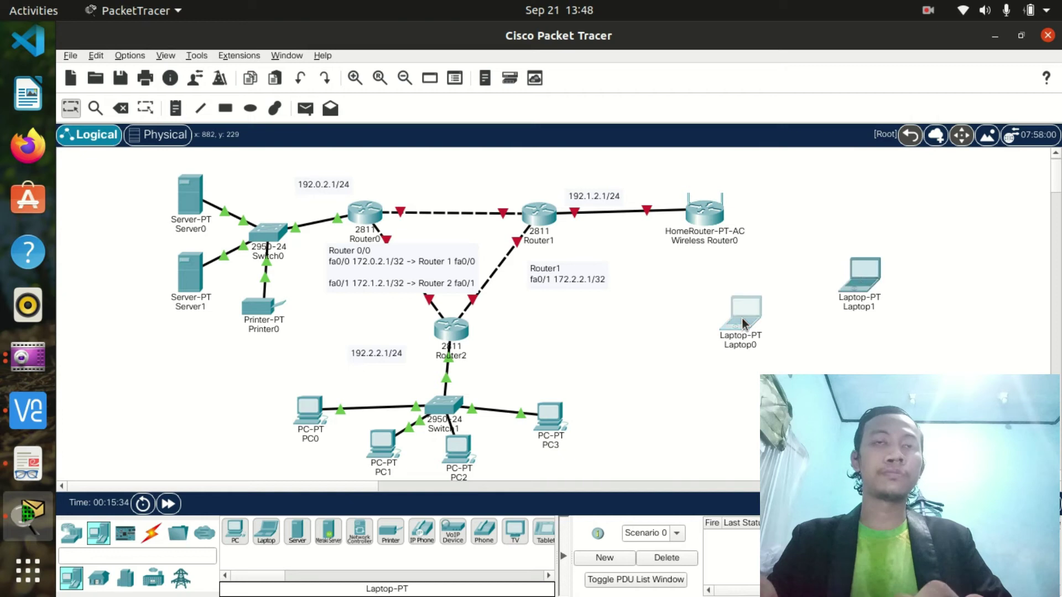
pyautogui.click(564, 70)
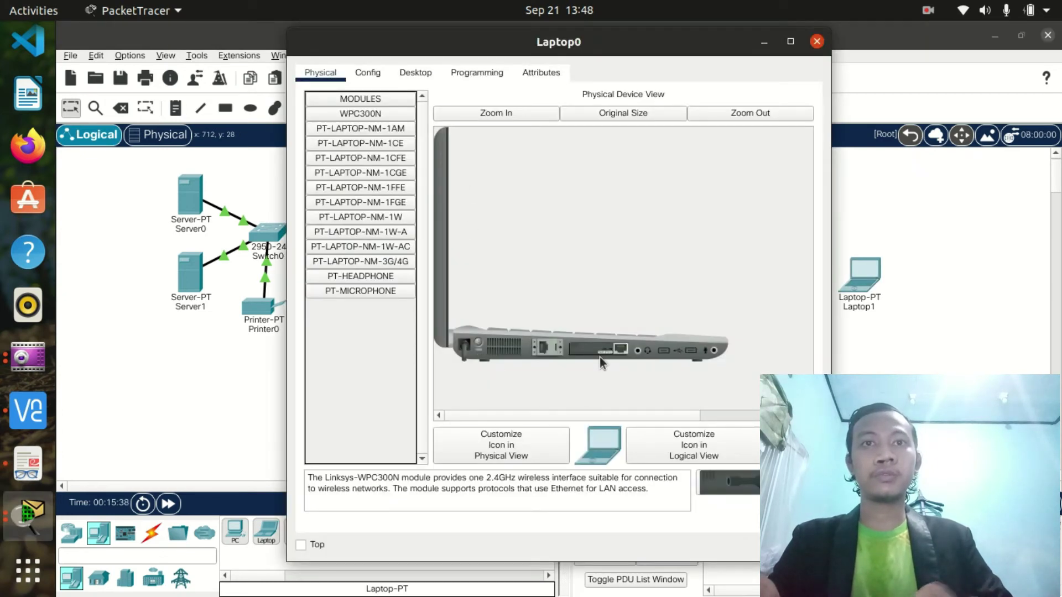
pyautogui.moveTo(622, 348); pyautogui.dragTo(387, 381)
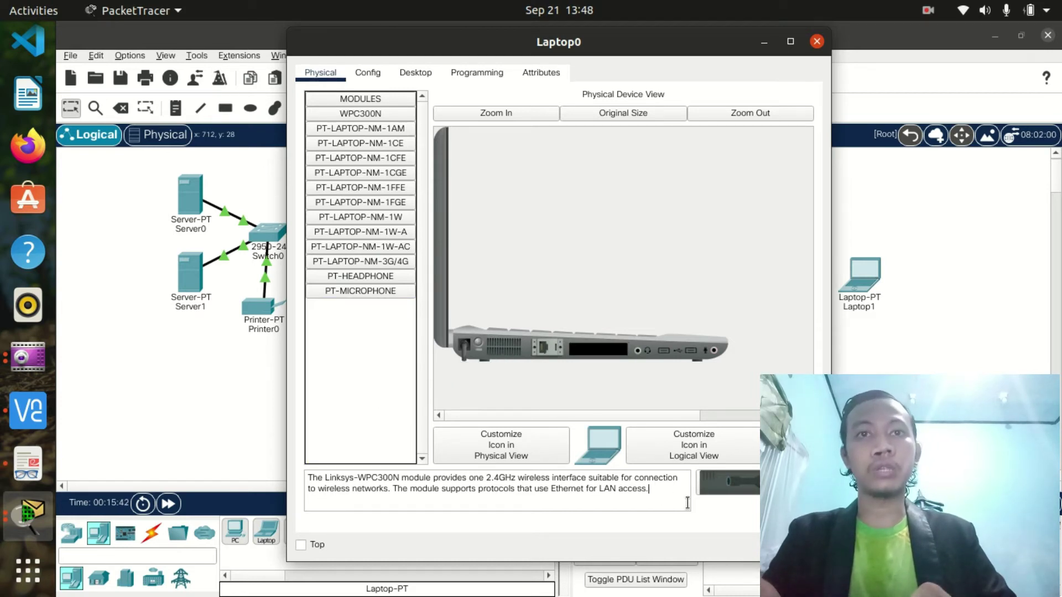
pyautogui.moveTo(680, 498); pyautogui.dragTo(596, 347)
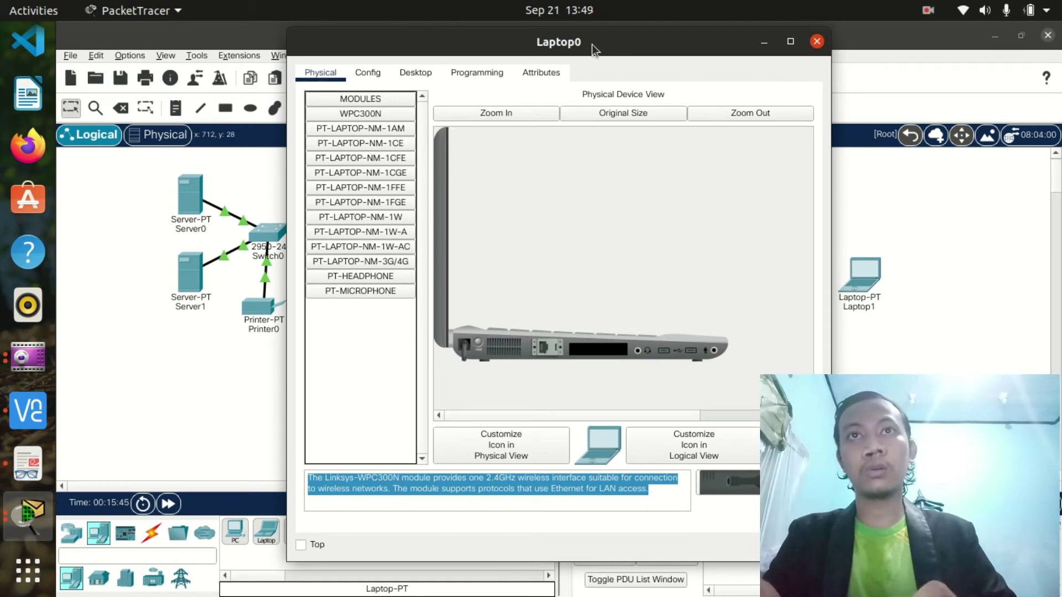
pyautogui.moveTo(592, 44); pyautogui.dragTo(361, 60)
pyautogui.moveTo(522, 497); pyautogui.dragTo(353, 370)
pyautogui.click(249, 359)
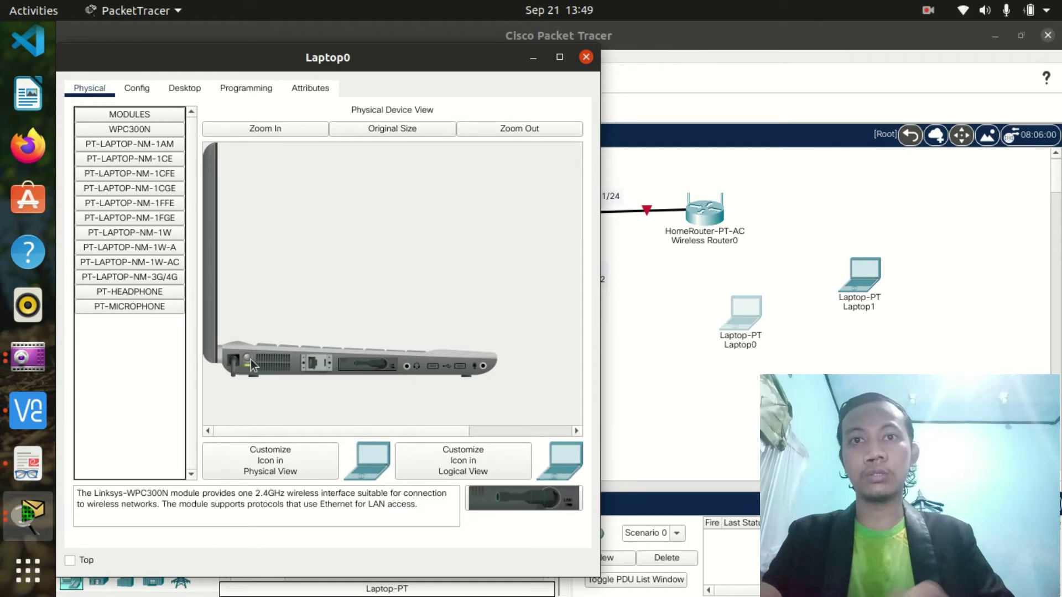
pyautogui.click(586, 57)
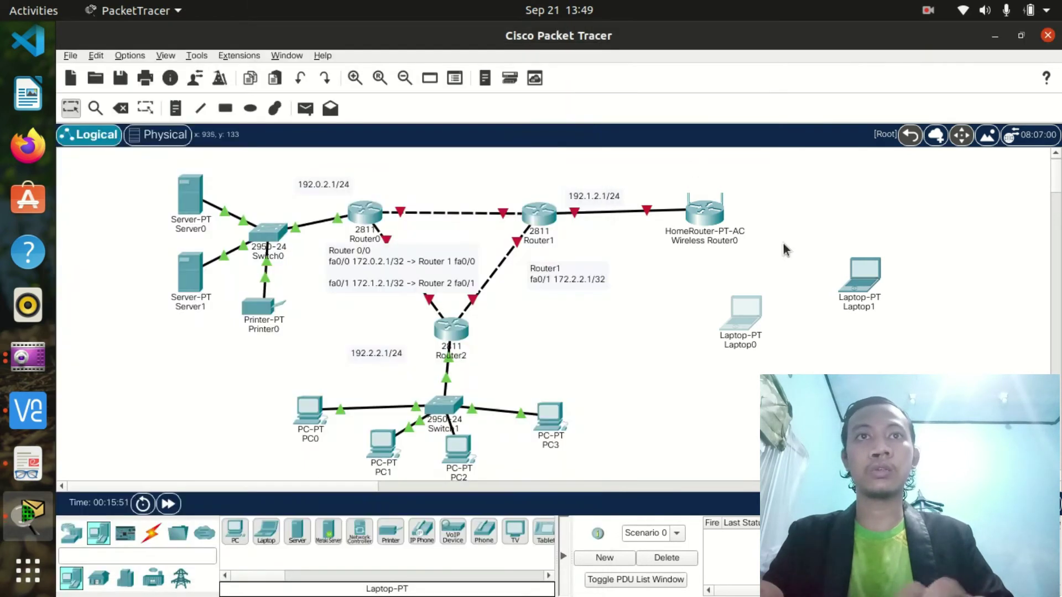
# - Replace Laptop1's Ethernet module with the WPC300N wireless module, power the laptop on, and close its window
pyautogui.click(862, 291)
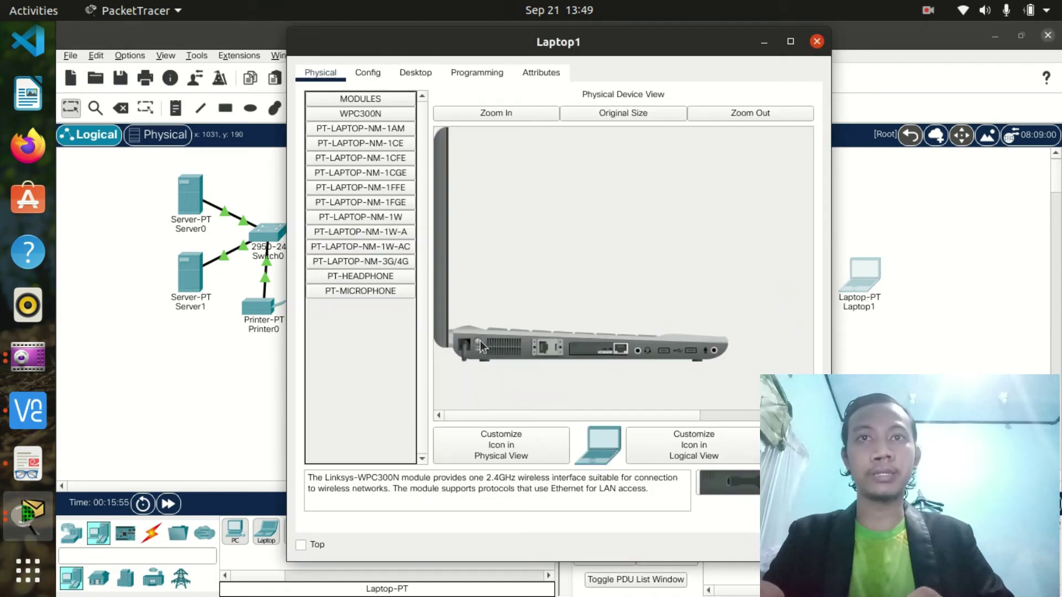
pyautogui.moveTo(577, 40); pyautogui.dragTo(369, 39)
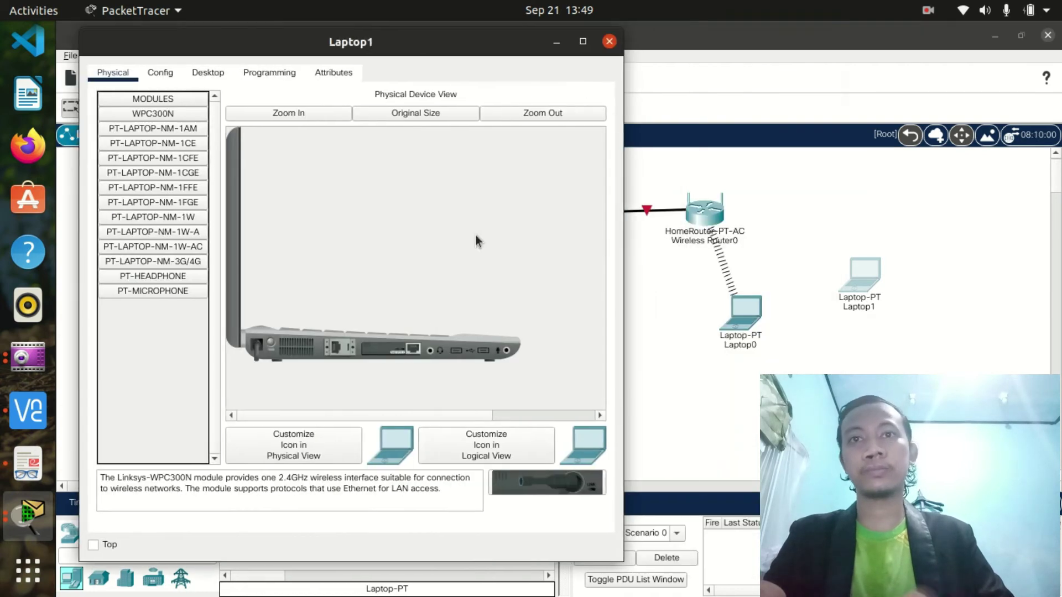
pyautogui.moveTo(402, 351); pyautogui.dragTo(194, 362)
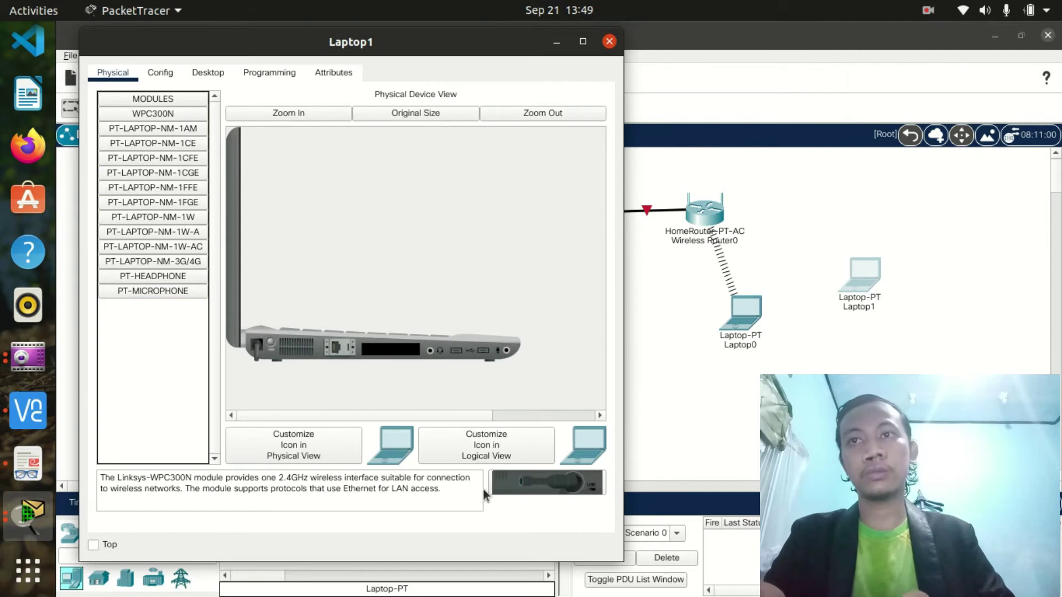
pyautogui.moveTo(514, 489); pyautogui.dragTo(401, 354)
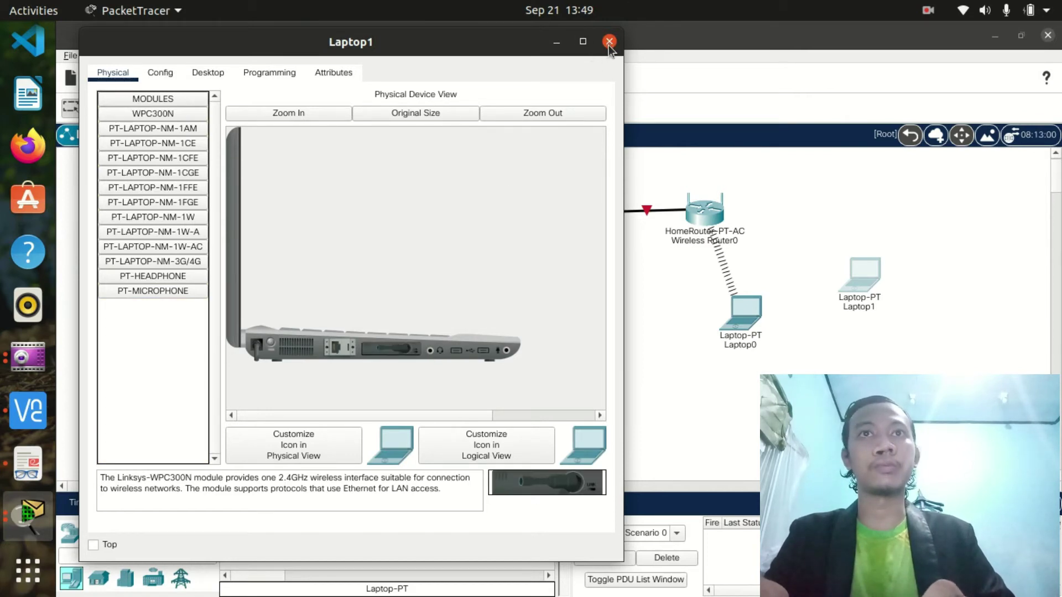
pyautogui.click(272, 339)
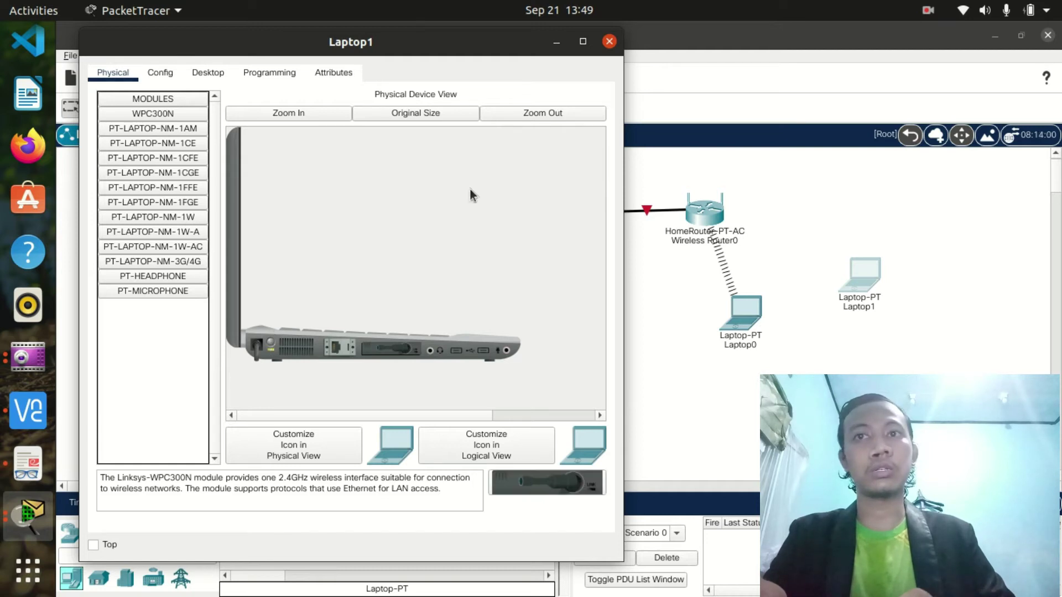
pyautogui.click(611, 43)
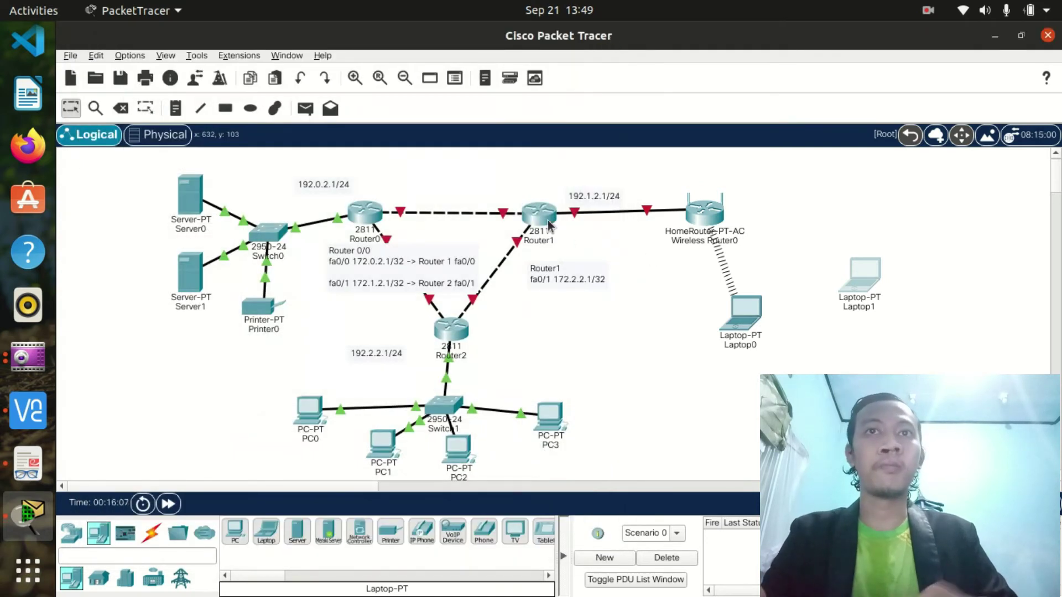
# - Turn on Router1's Ethernet0/2/0 interface and give it IPv4 address 192.1.2.1 with subnet mask 255.255.255.0
pyautogui.click(547, 221)
pyautogui.moveTo(526, 41); pyautogui.dragTo(250, 78)
pyautogui.click(92, 74)
pyautogui.click(136, 103)
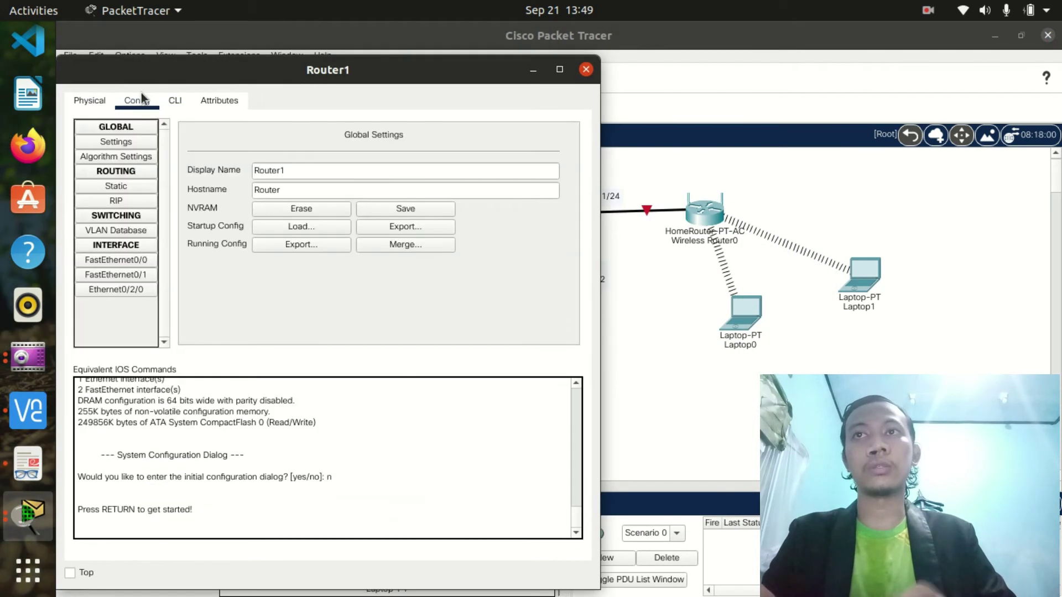
pyautogui.click(136, 293)
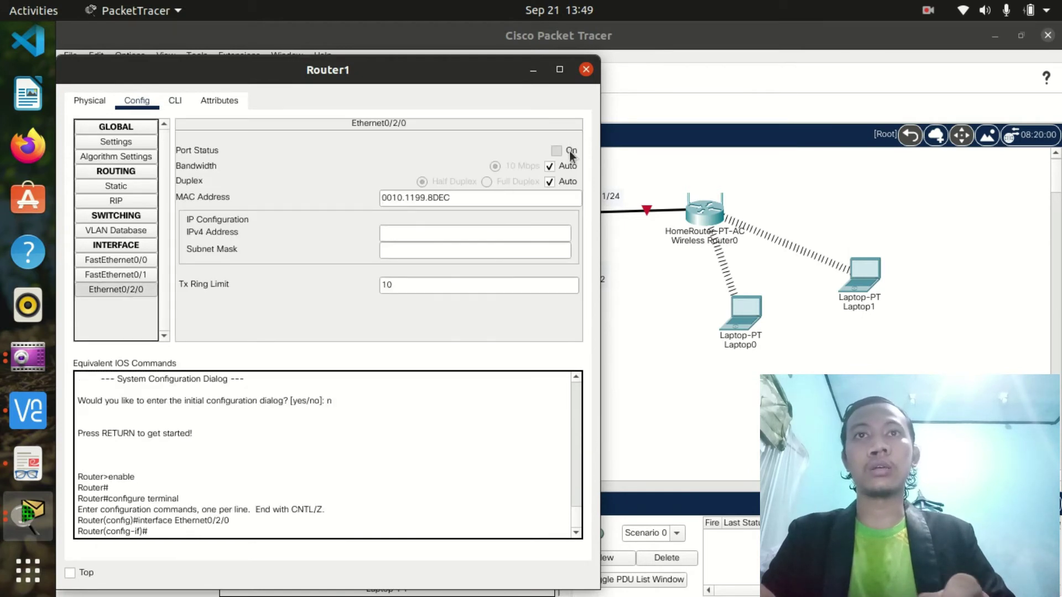
pyautogui.click(569, 151)
pyautogui.click(460, 235)
pyautogui.moveTo(380, 60); pyautogui.dragTo(300, 81)
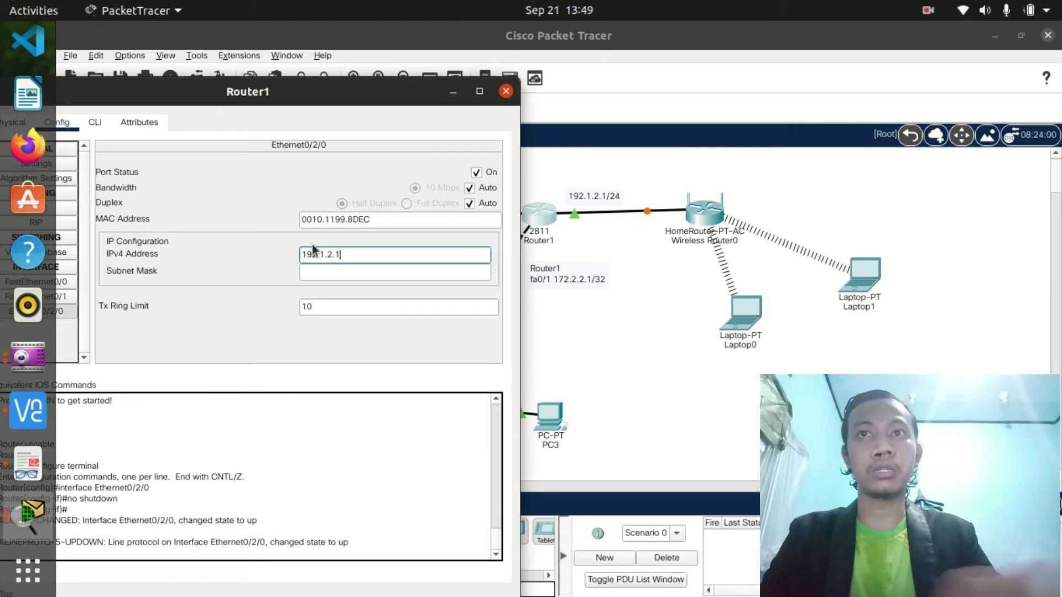
pyautogui.click(336, 271)
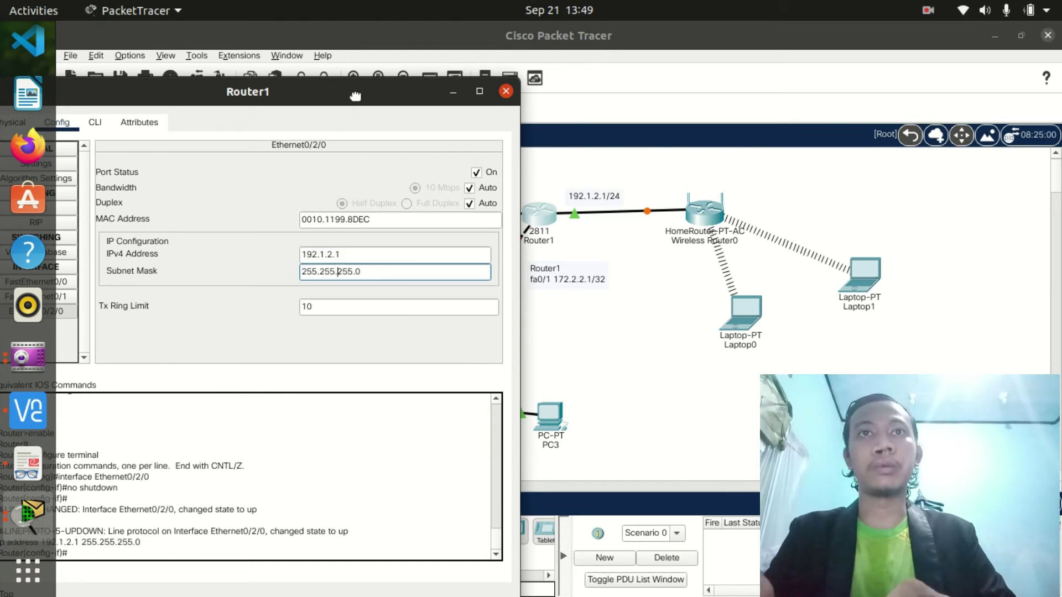
# - Open Router1's command line and exit interface configuration mode to return to global configuration
pyautogui.moveTo(355, 96); pyautogui.dragTo(545, 61)
pyautogui.click(291, 85)
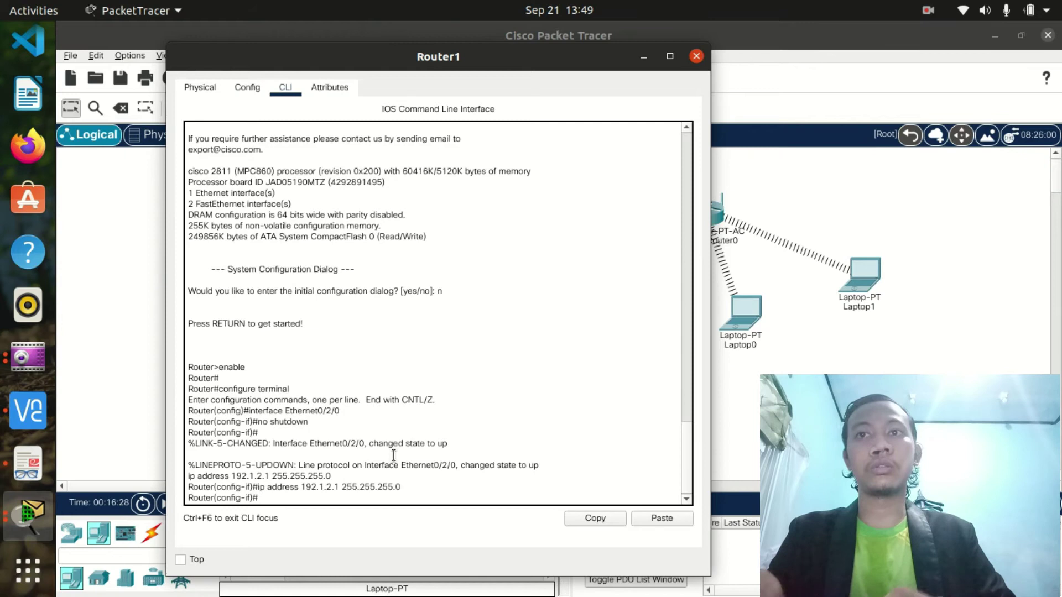
pyautogui.write('exit')
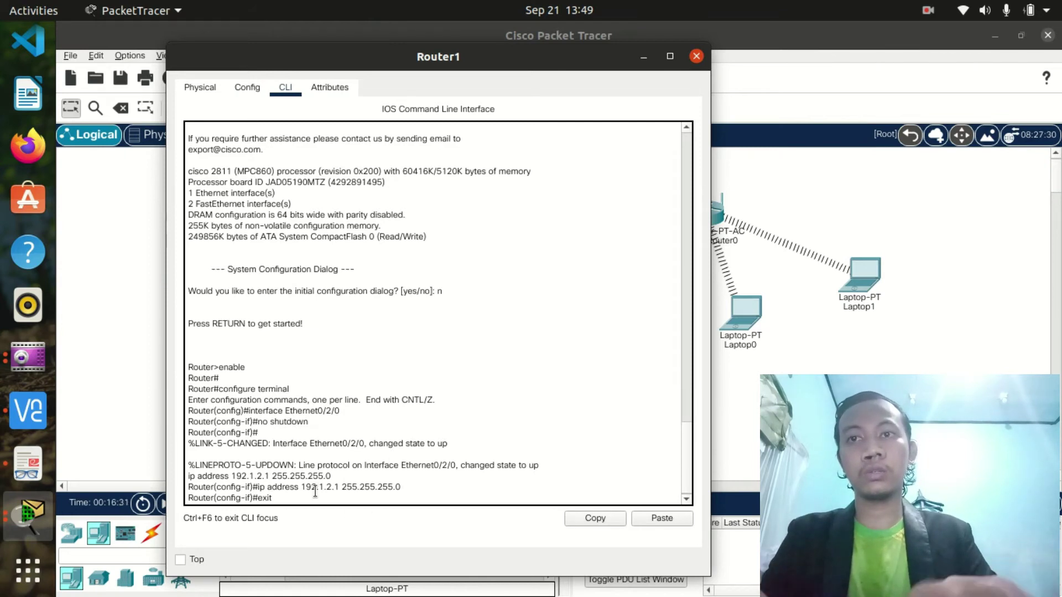
pyautogui.press('Return')
# - Exclude the router's own address from DHCP assignment with the command ip dhcp excluded-address 192.1.2.1
pyautogui.write('ip')
pyautogui.write(' e')
pyautogui.press('Tab')
pyautogui.press('BackSpace')
pyautogui.write('dh')
pyautogui.press('Tab')
pyautogui.write('e')
pyautogui.press('Tab')
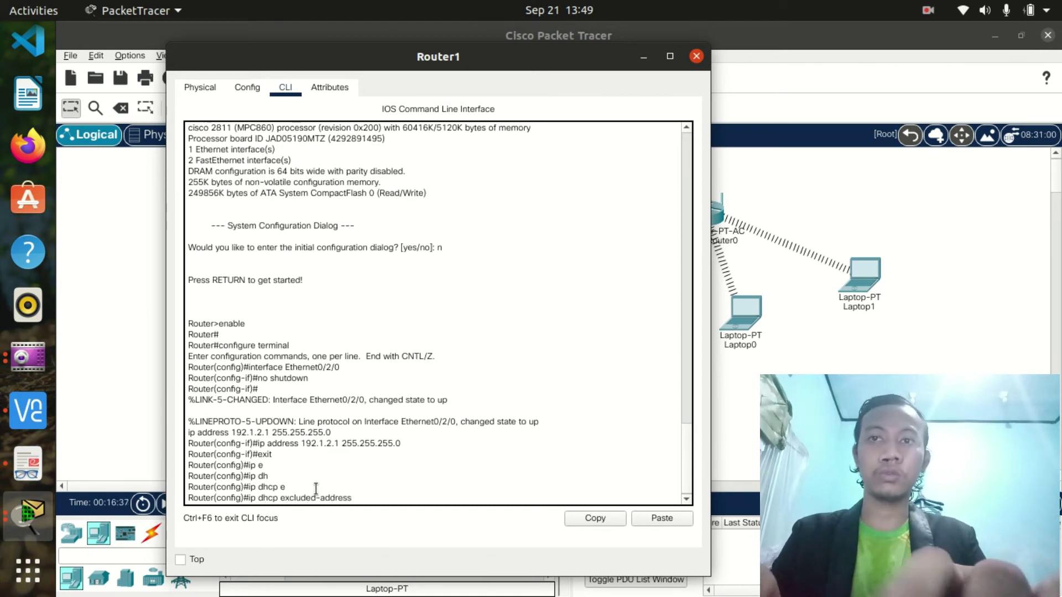
pyautogui.write('192.1')
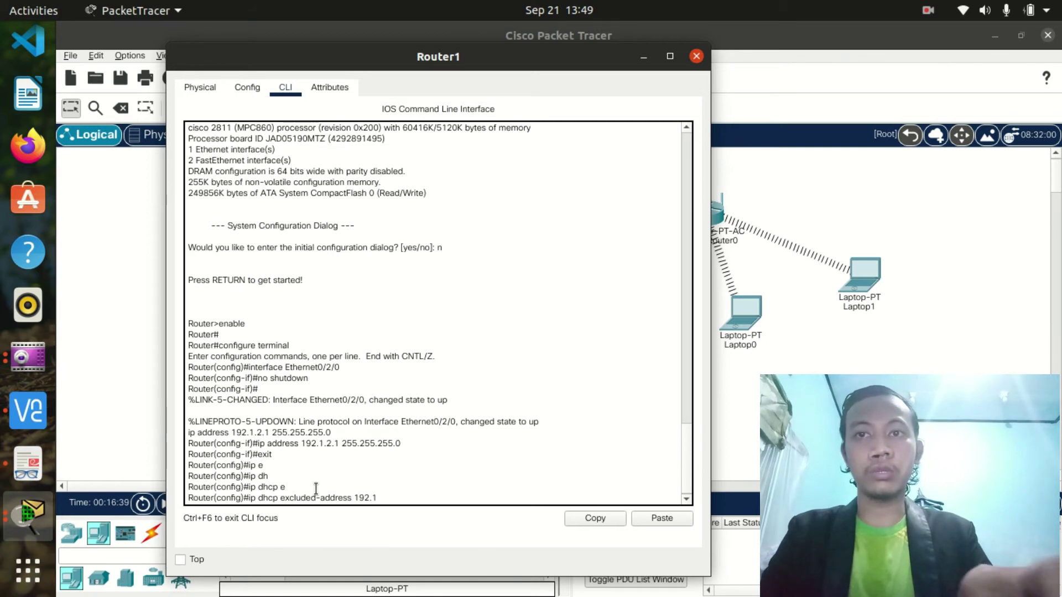
pyautogui.write('.2.')
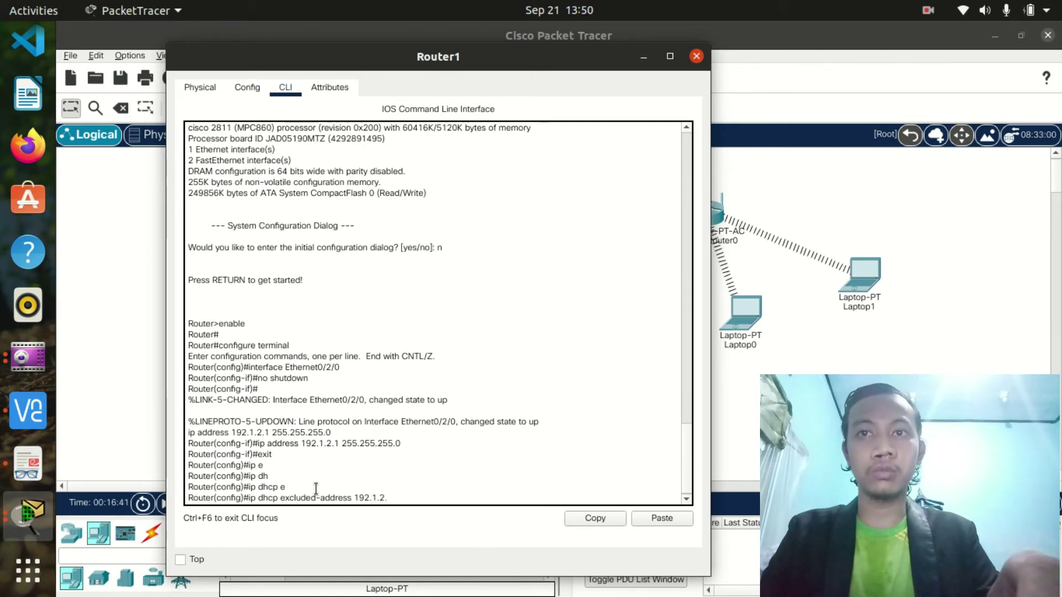
pyautogui.write('1')
pyautogui.press('Return')
# - Exclude the wireless router's address from DHCP assignment with the command ip dhcp excluded-address 192.1.2.253
pyautogui.press('Up')
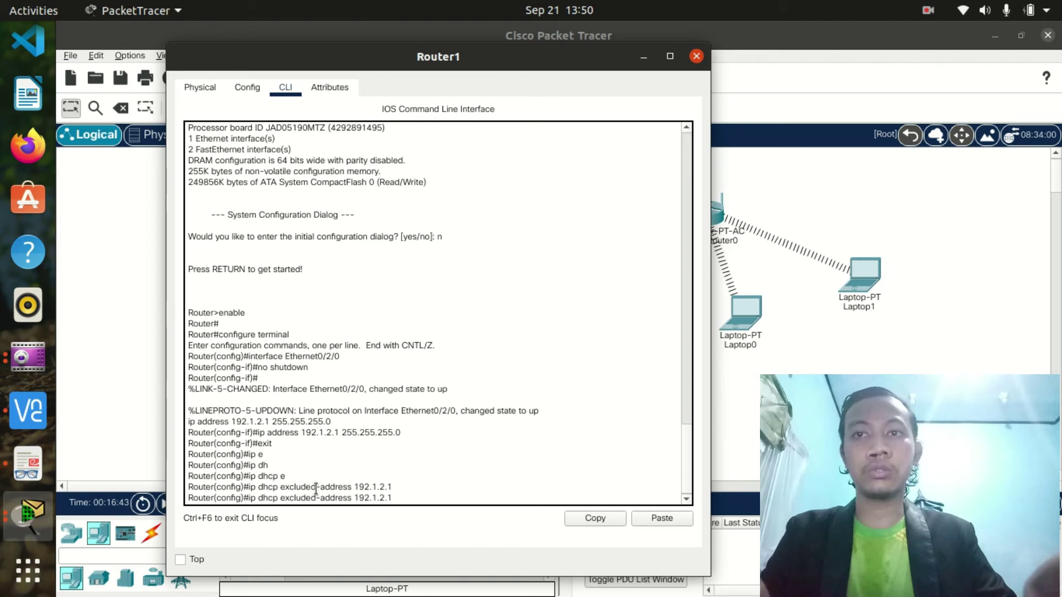
pyautogui.write('253')
pyautogui.press('Return')
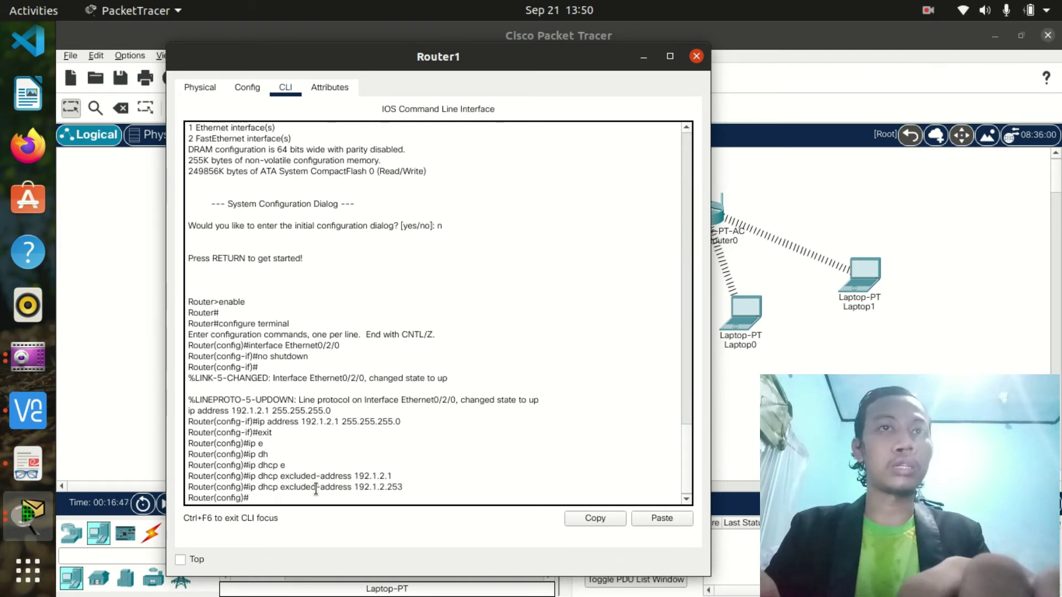
# - Create a DHCP pool named dhcp on Router1 with the command ip dhcp pool dhcp
pyautogui.write('ip dh')
pyautogui.press('Tab')
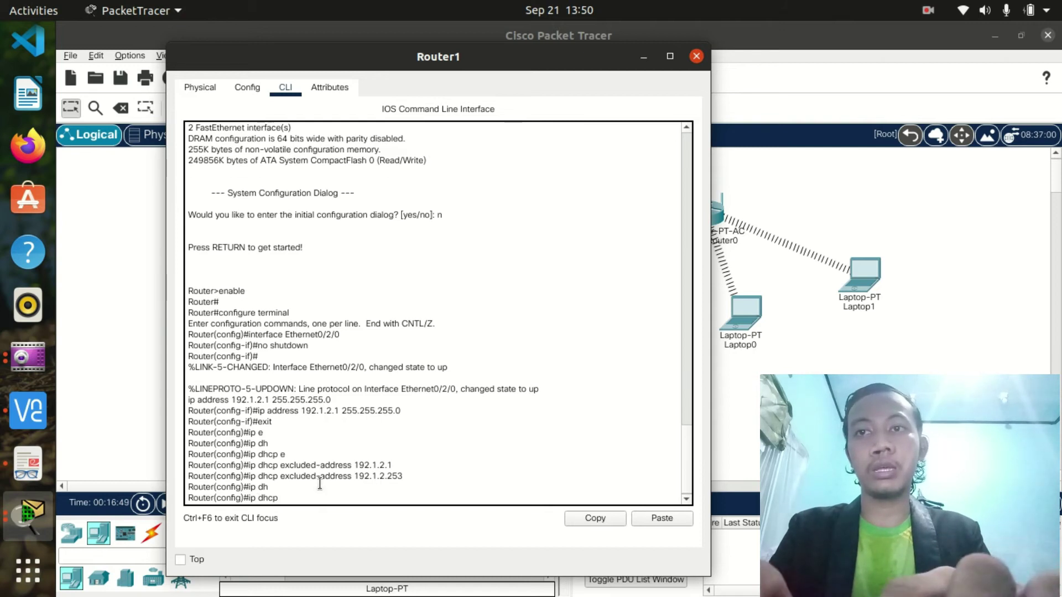
pyautogui.write('po')
pyautogui.press('Tab')
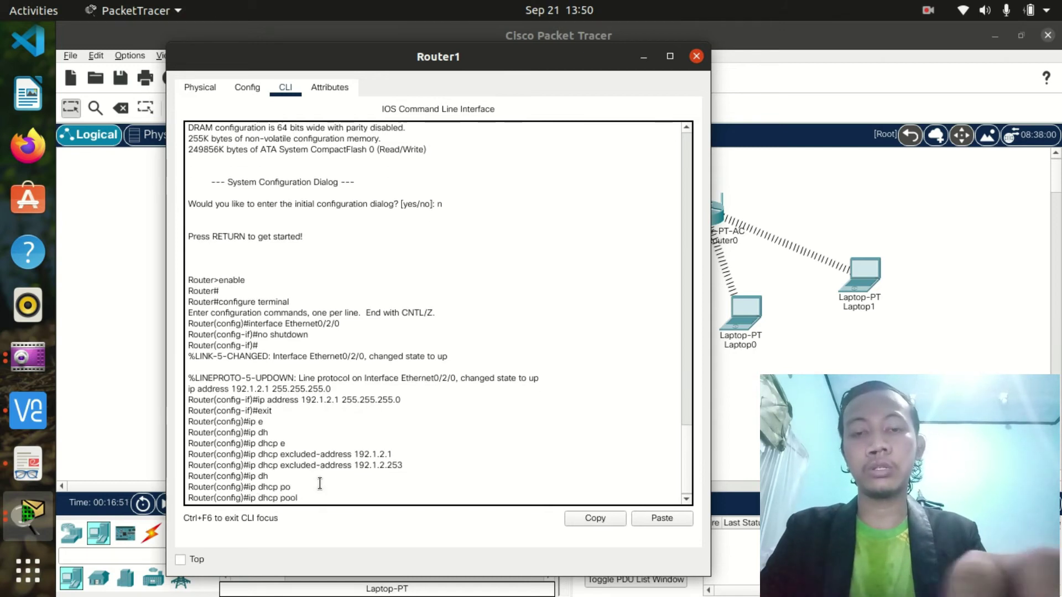
pyautogui.write('dhcp ')
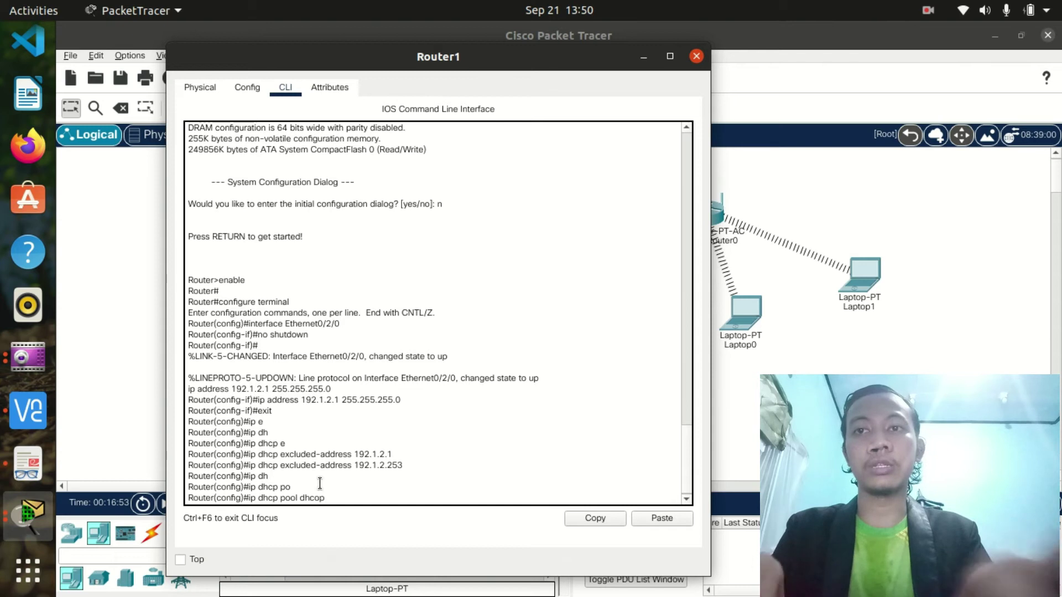
pyautogui.write('p')
pyautogui.press('Return')
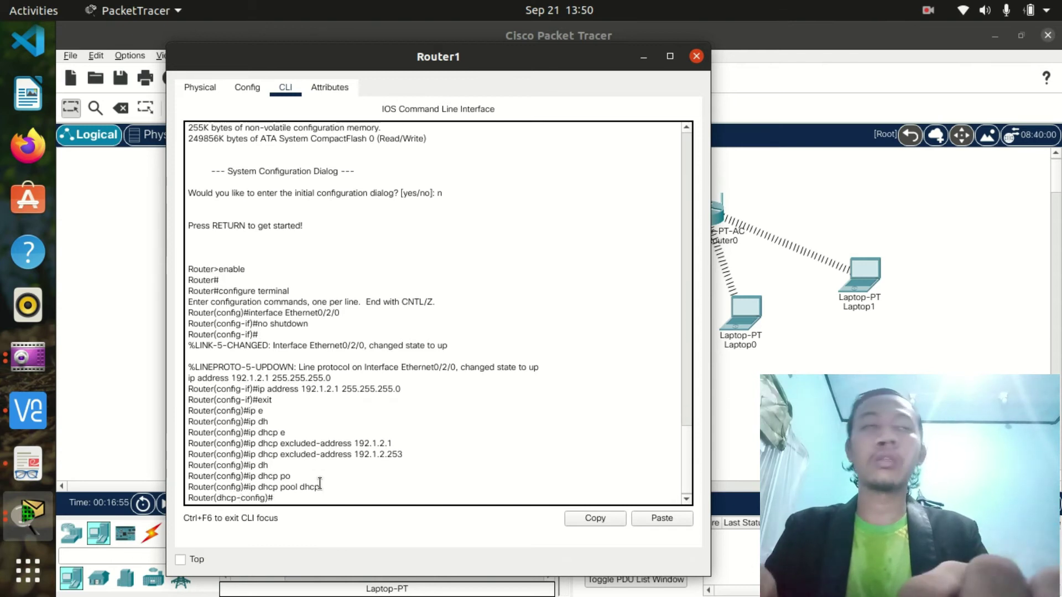
# - Set the DHCP pool's default gateway with the command default-router 192.1.2.1
pyautogui.write('de')
pyautogui.press('Tab')
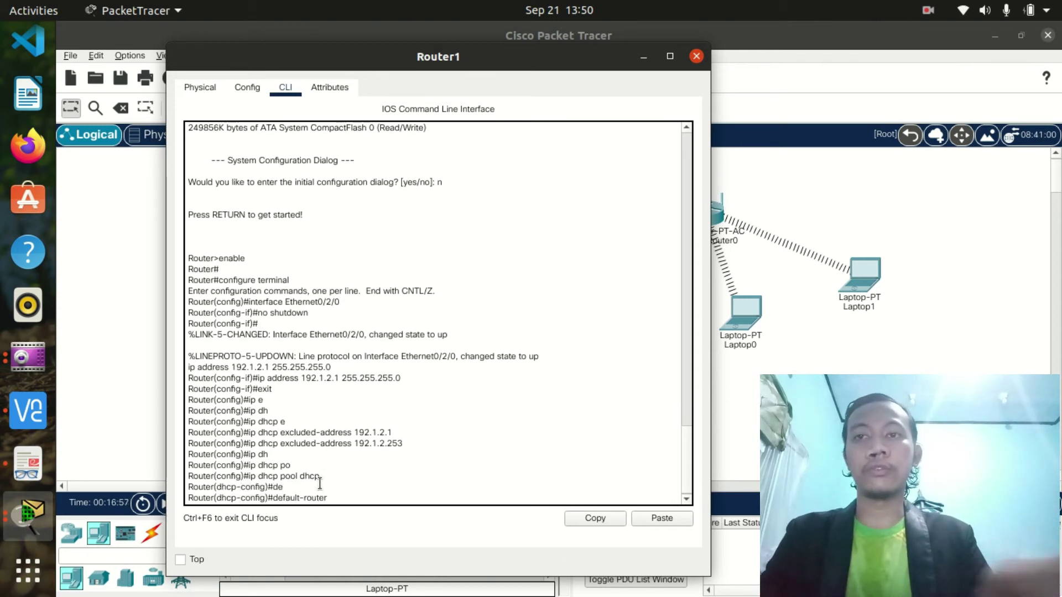
pyautogui.write('192.1')
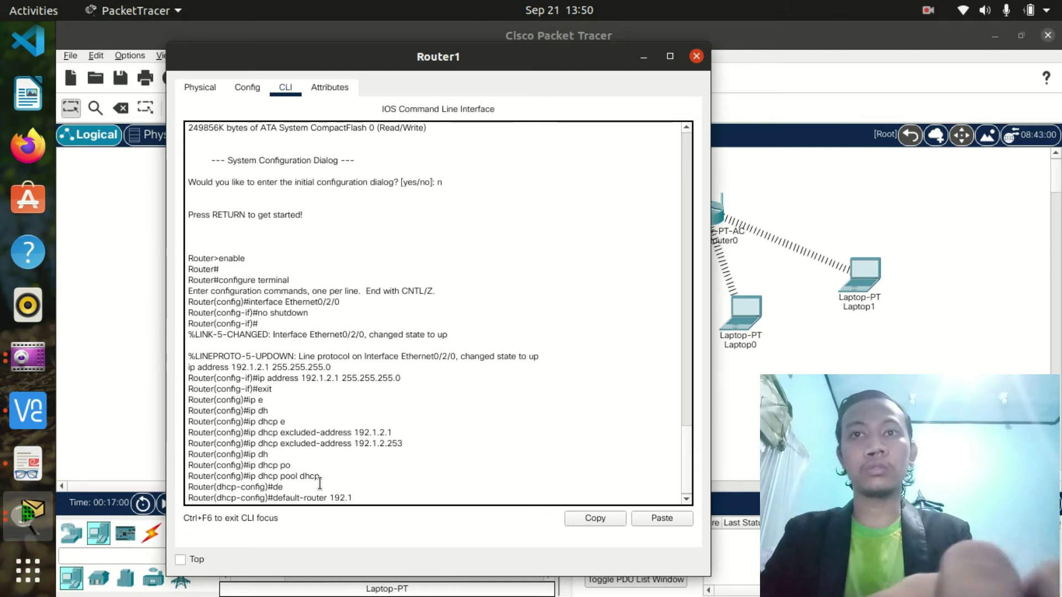
pyautogui.write('.2.1')
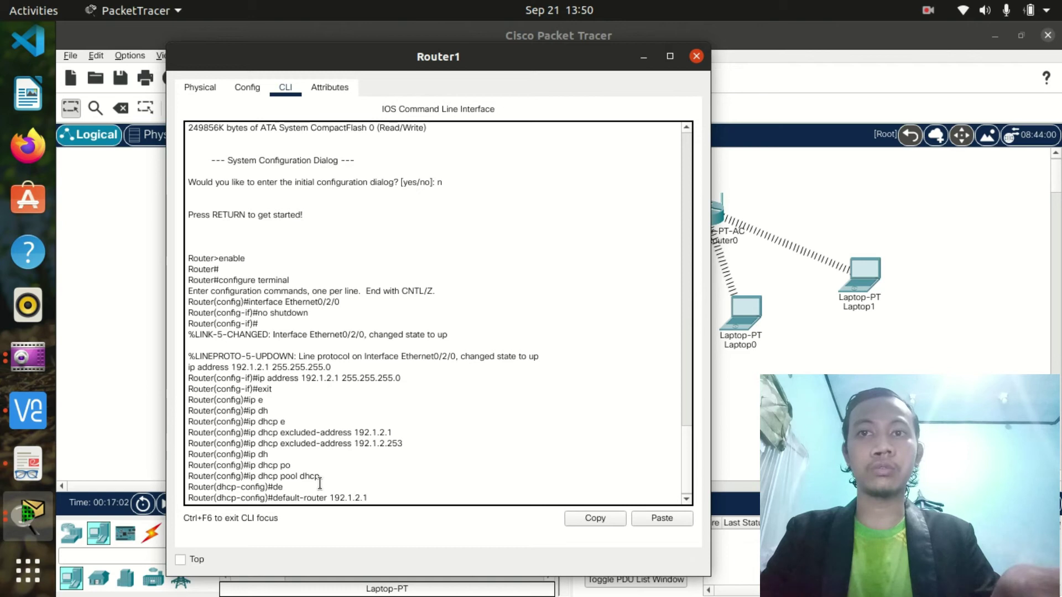
pyautogui.press('Return')
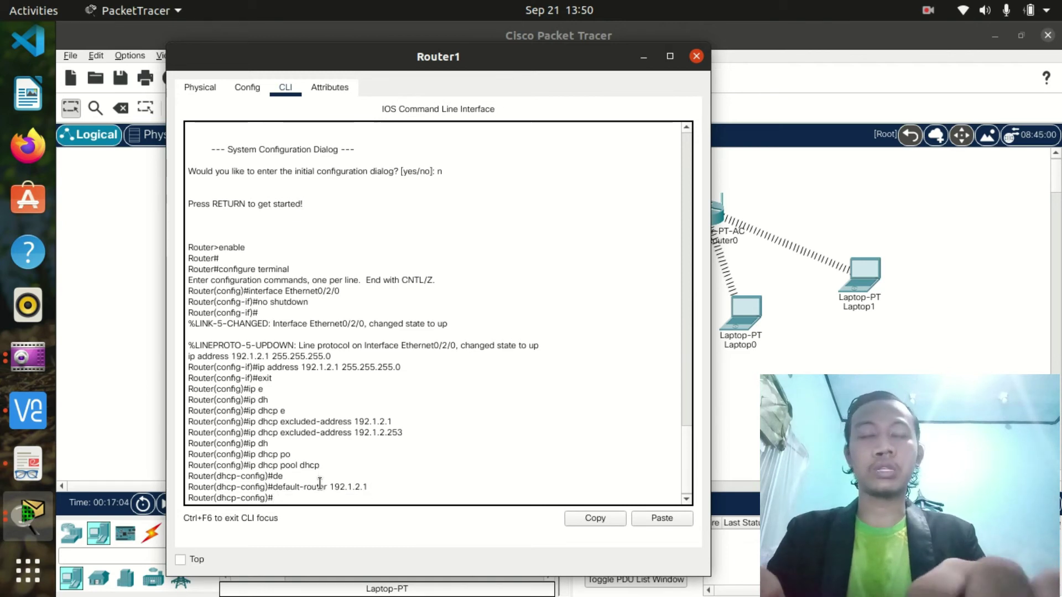
# - Define the DHCP pool's address range with the command network 192.1.2.0 255.255.255.0
pyautogui.write('ne')
pyautogui.press('Tab')
pyautogui.write('192.1')
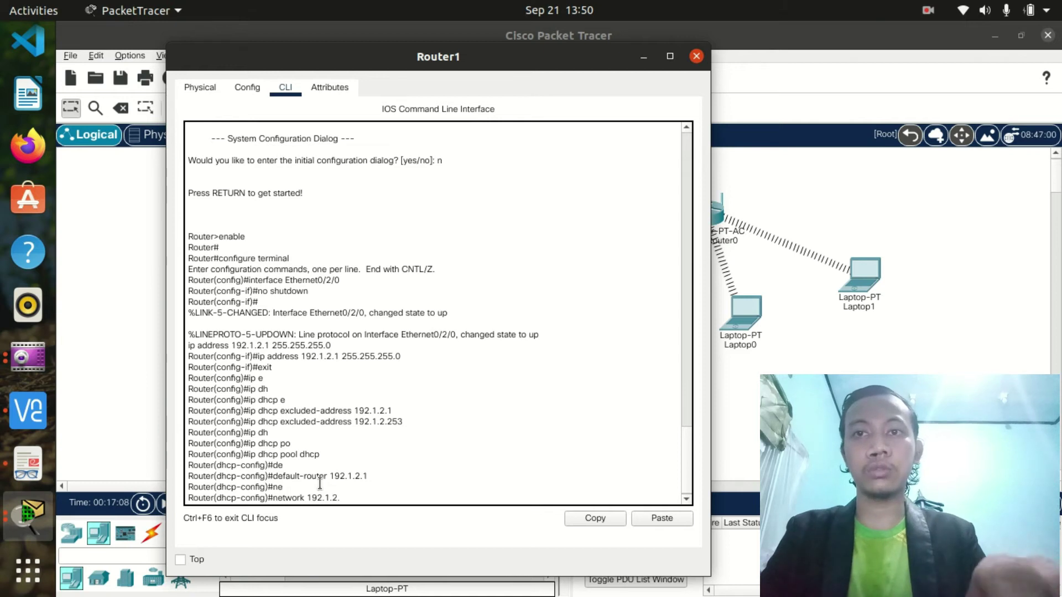
pyautogui.write('.2.0 255.255.25')
pyautogui.write('.')
pyautogui.press('BackSpace')
pyautogui.write('5.0')
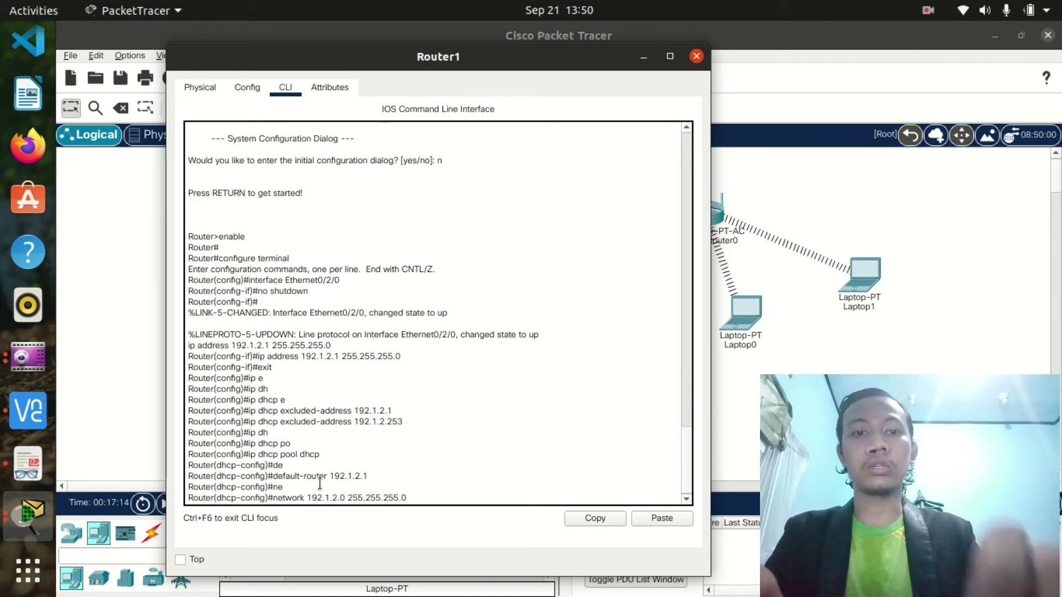
pyautogui.press('Return')
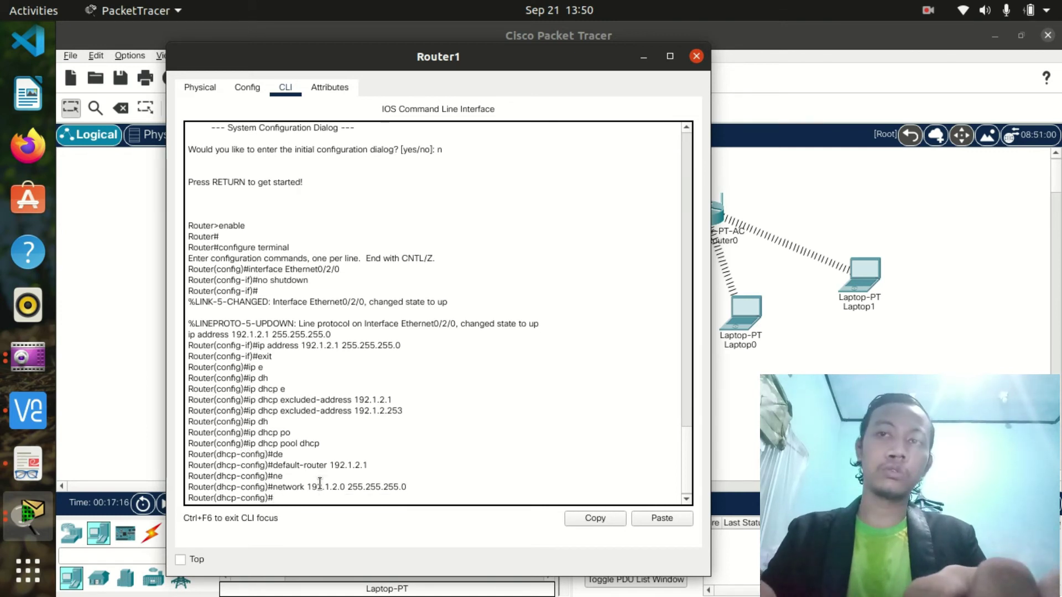
# - Set the pool's DNS server to 192.1.2.1, then exit DHCP configuration mode and close the Router1 window
pyautogui.write('dn')
pyautogui.press('Tab')
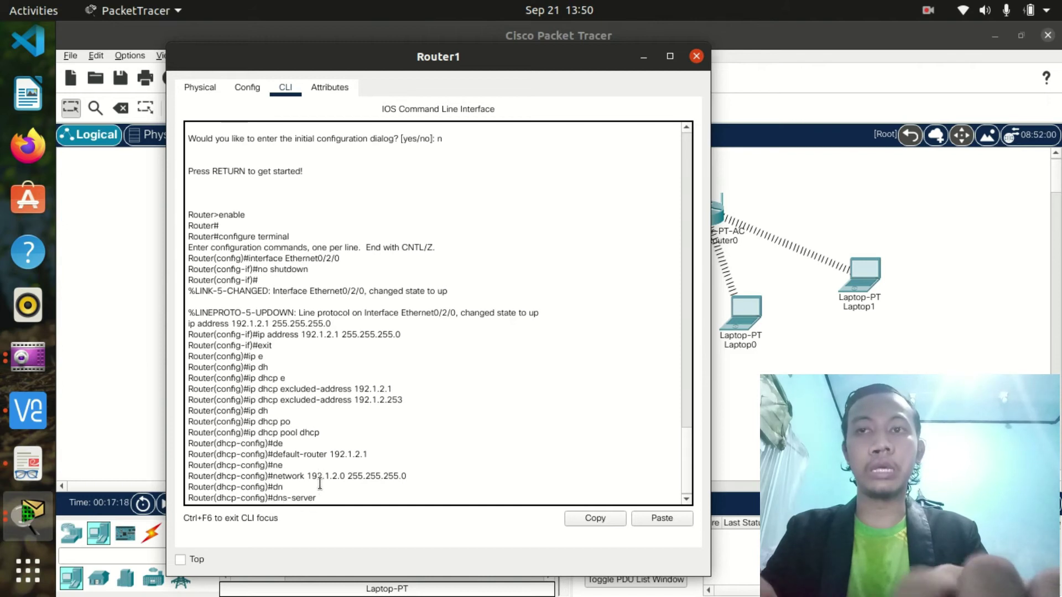
pyautogui.write('192.1')
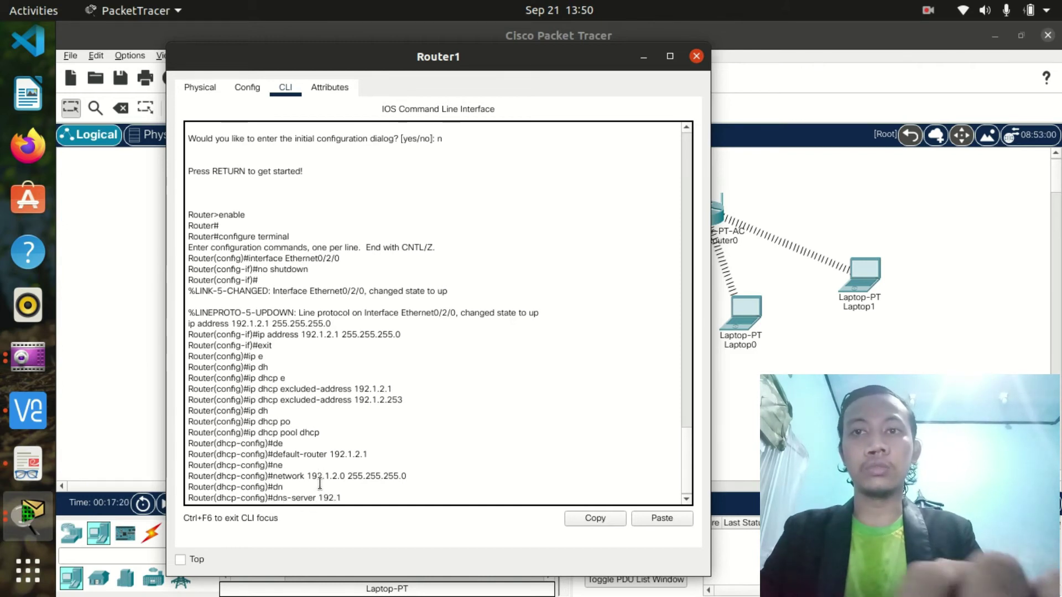
pyautogui.write('.2')
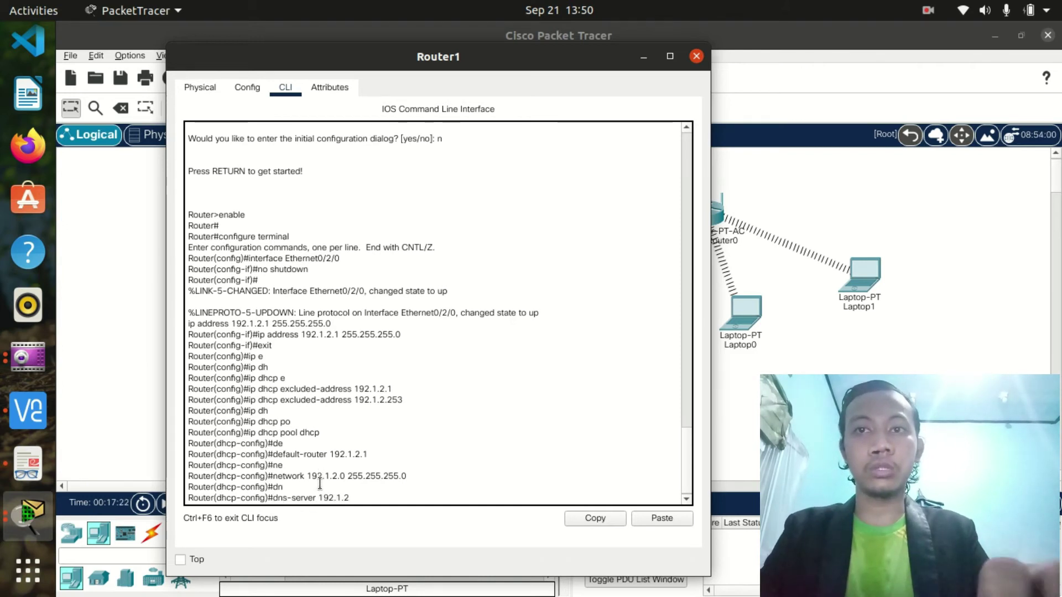
pyautogui.write('.1')
pyautogui.press('Return')
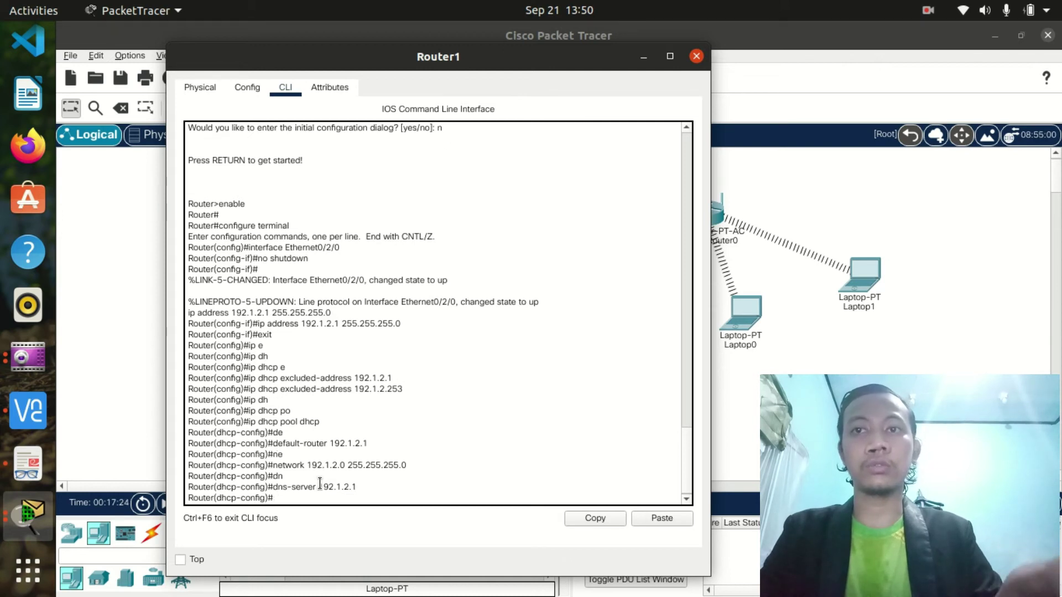
pyautogui.write('exit')
pyautogui.press('Return')
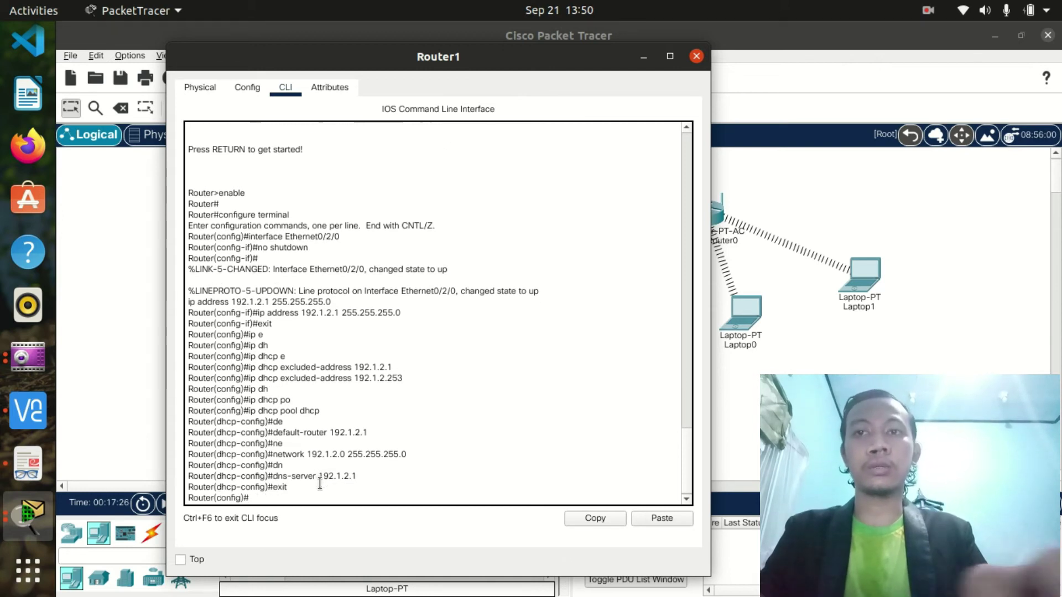
pyautogui.click(698, 56)
# - Check in Laptop0's IP configuration whether it has received its address settings through DHCP
pyautogui.click(737, 306)
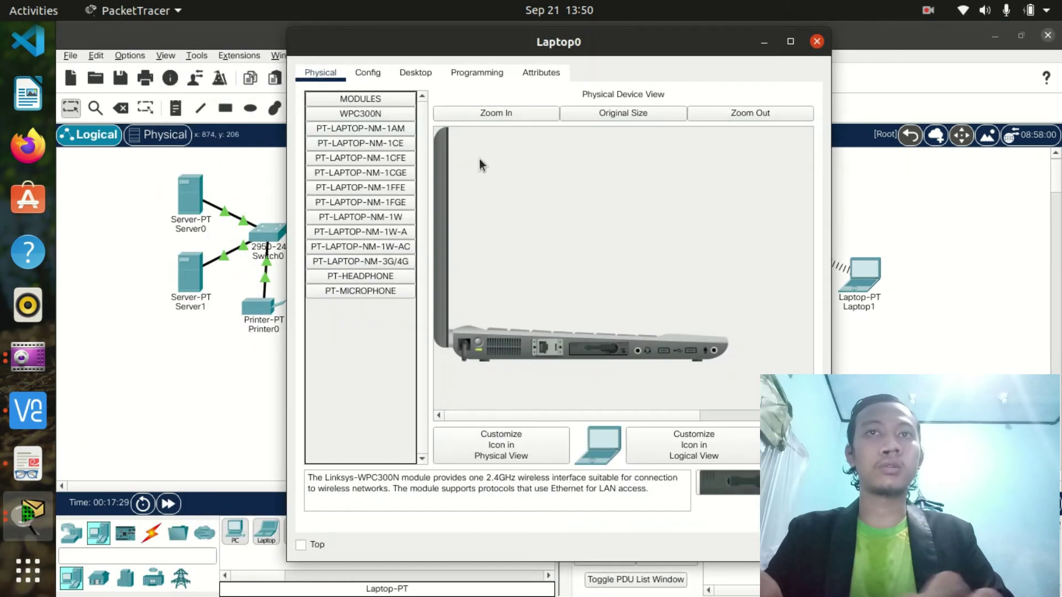
pyautogui.click(368, 72)
pyautogui.click(413, 73)
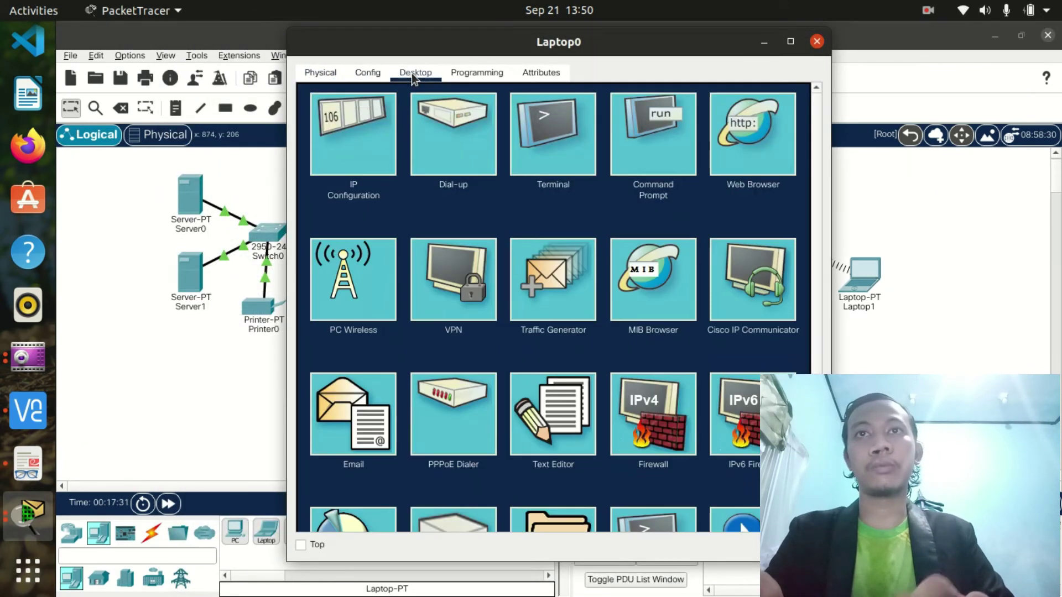
pyautogui.click(352, 133)
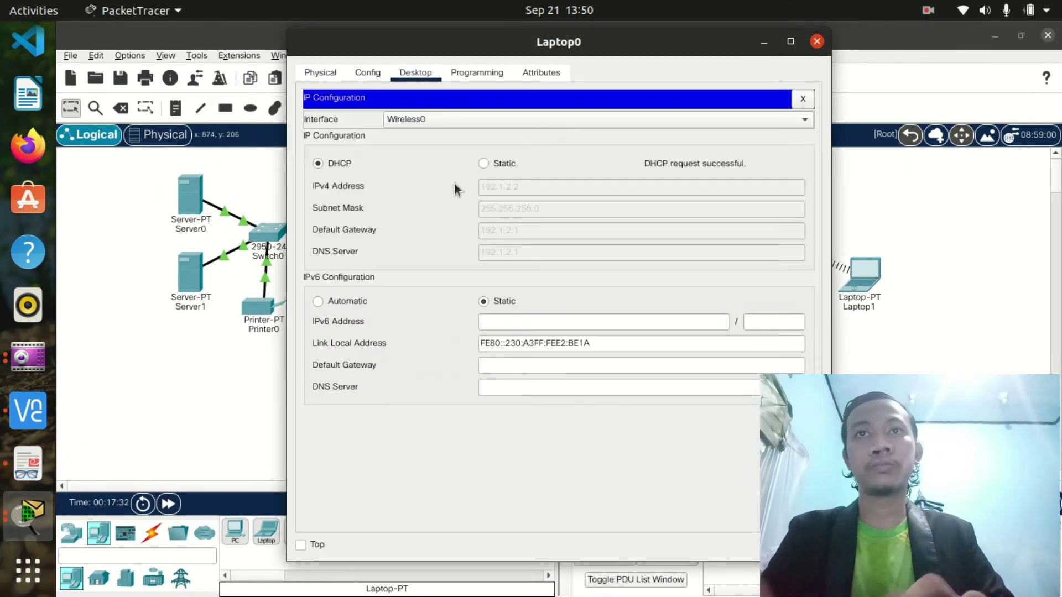
pyautogui.click(817, 42)
# - Renew Laptop1's DHCP lease by switching its IPv4 configuration to Static and back to DHCP
pyautogui.click(860, 273)
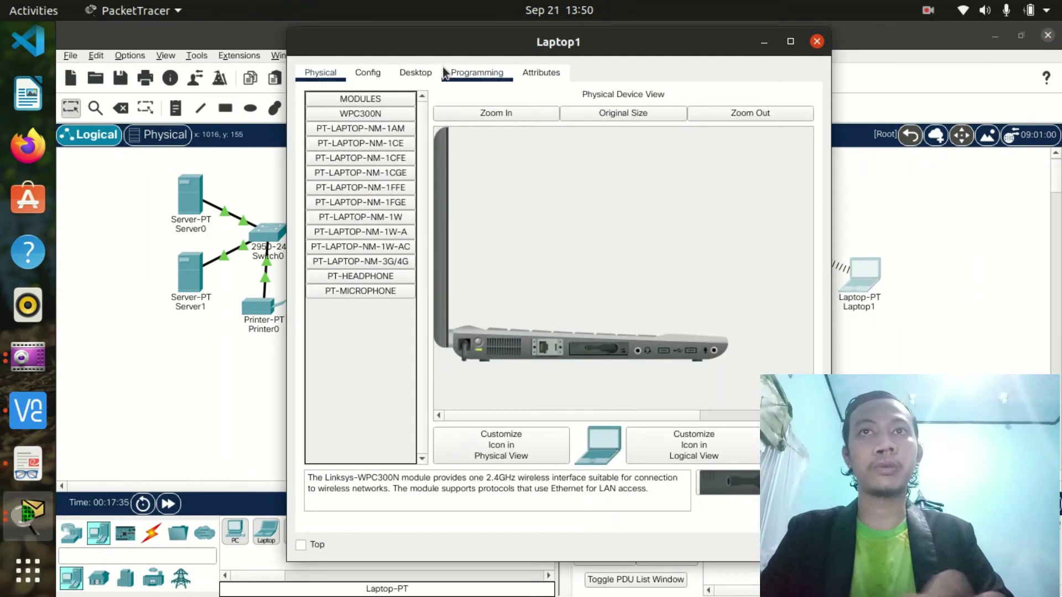
pyautogui.click(415, 73)
pyautogui.click(352, 151)
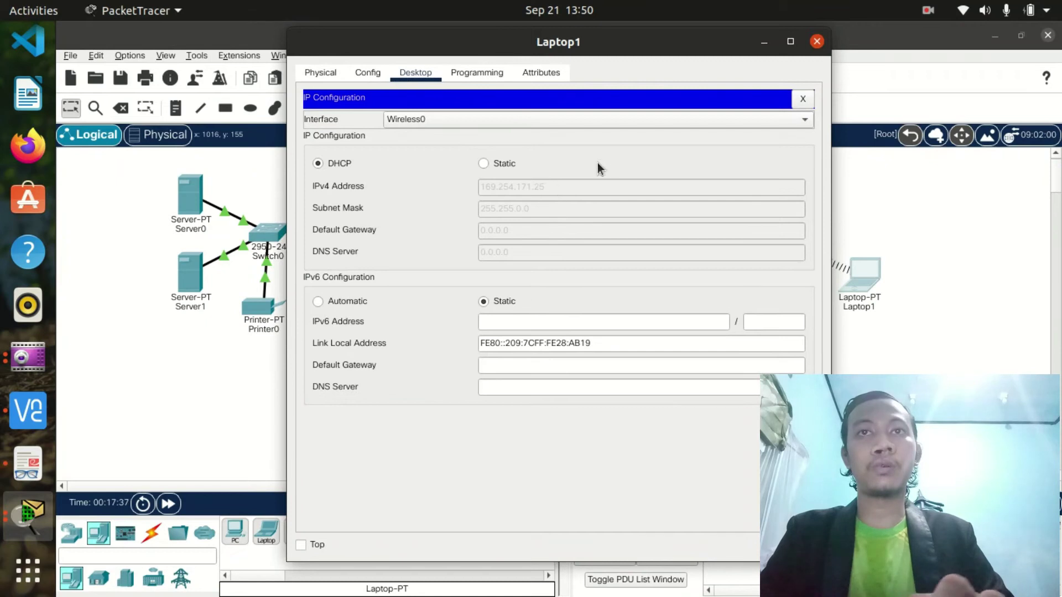
pyautogui.click(498, 168)
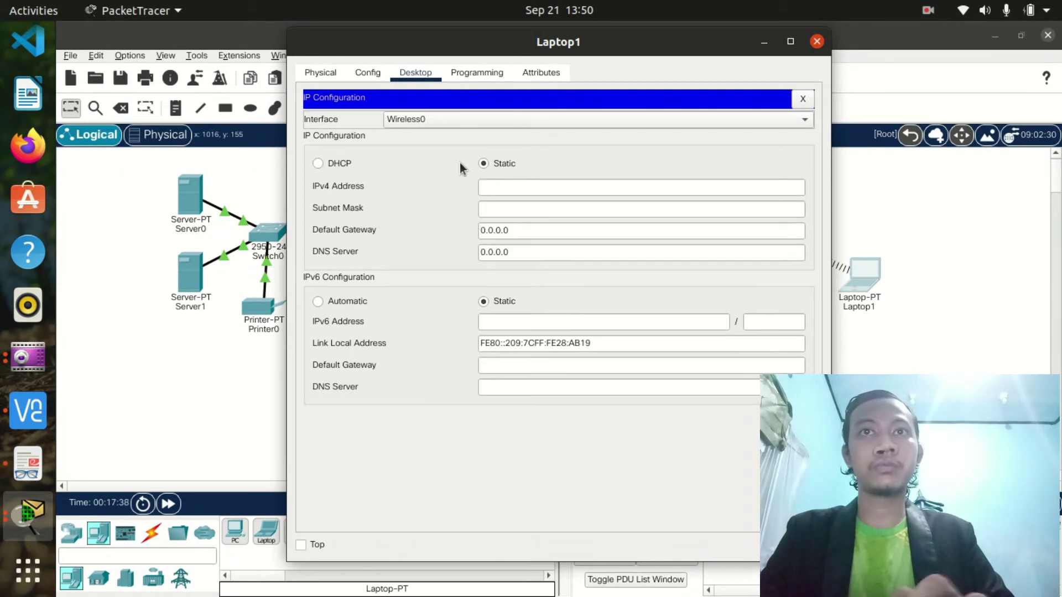
pyautogui.click(337, 165)
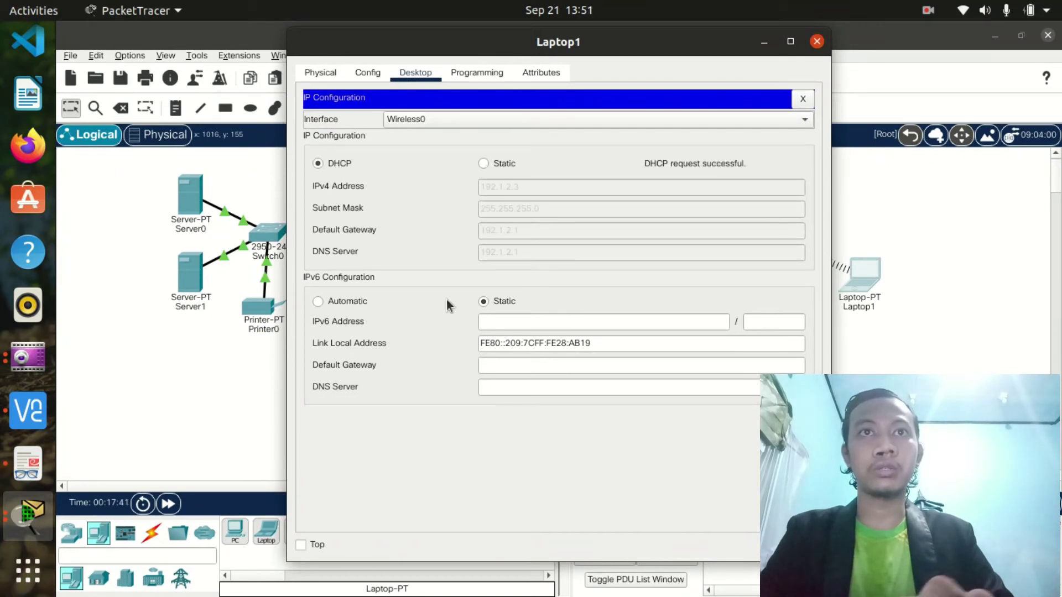
pyautogui.click(816, 41)
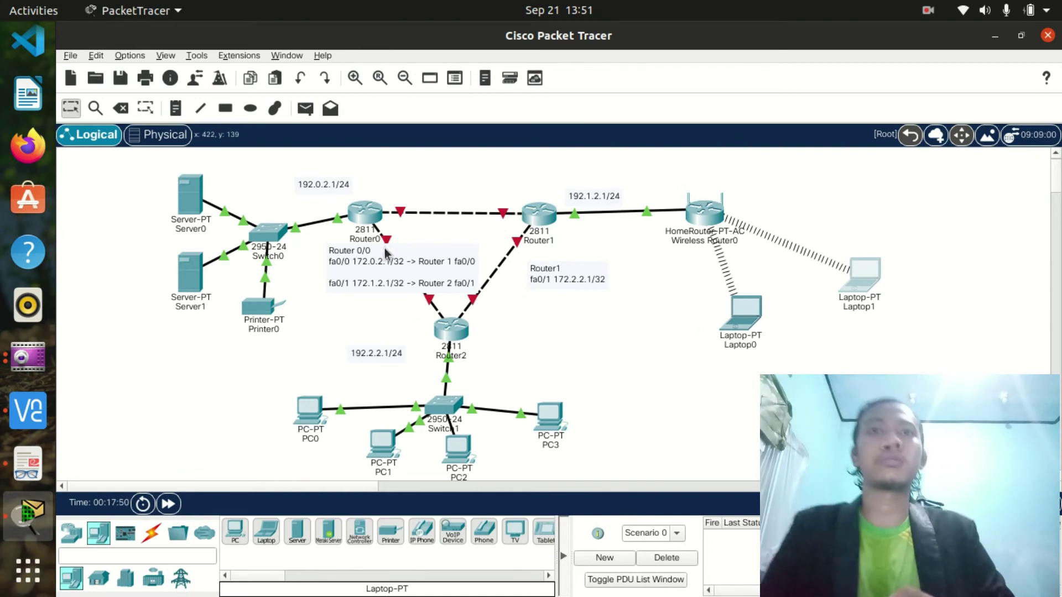
pyautogui.click(538, 217)
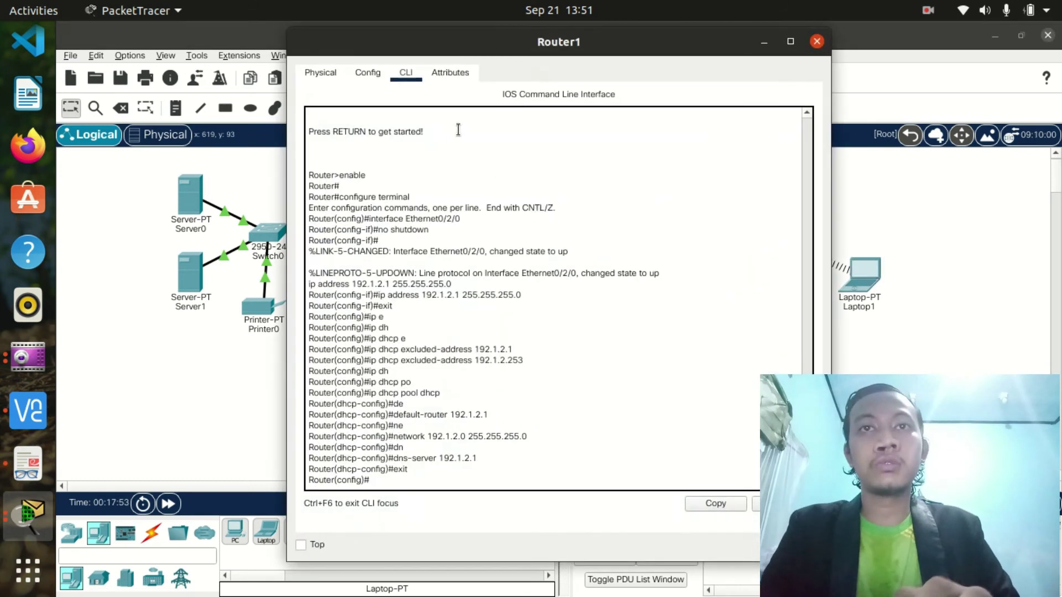
pyautogui.click(368, 72)
pyautogui.click(816, 41)
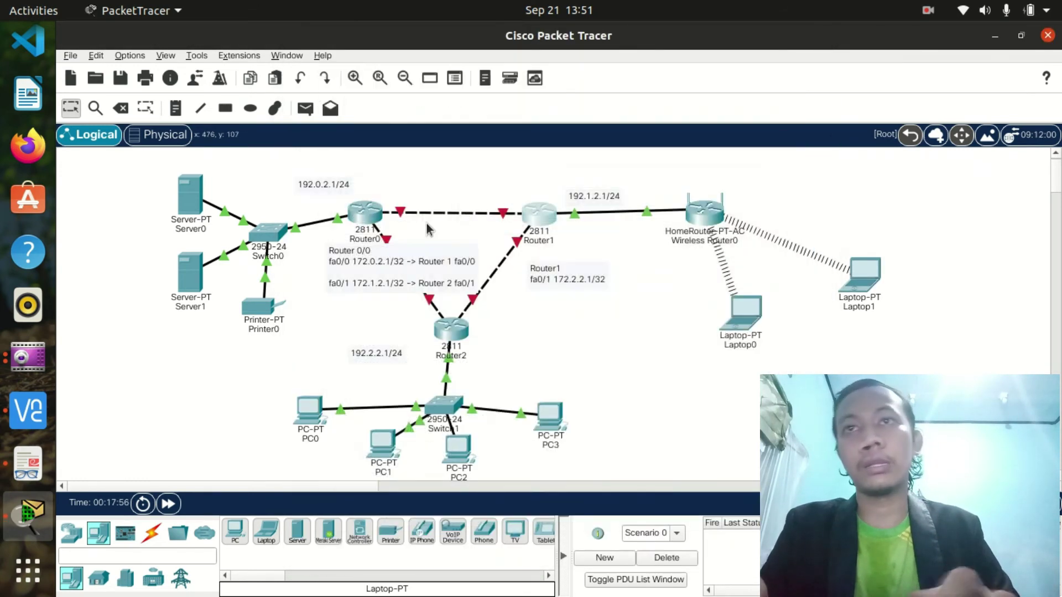
# - Give Router0's FastEthernet0/0 interface the IPv4 address 172.0.2.1 with subnet mask 255.255.255.252
pyautogui.click(364, 214)
pyautogui.moveTo(505, 38); pyautogui.dragTo(851, 50)
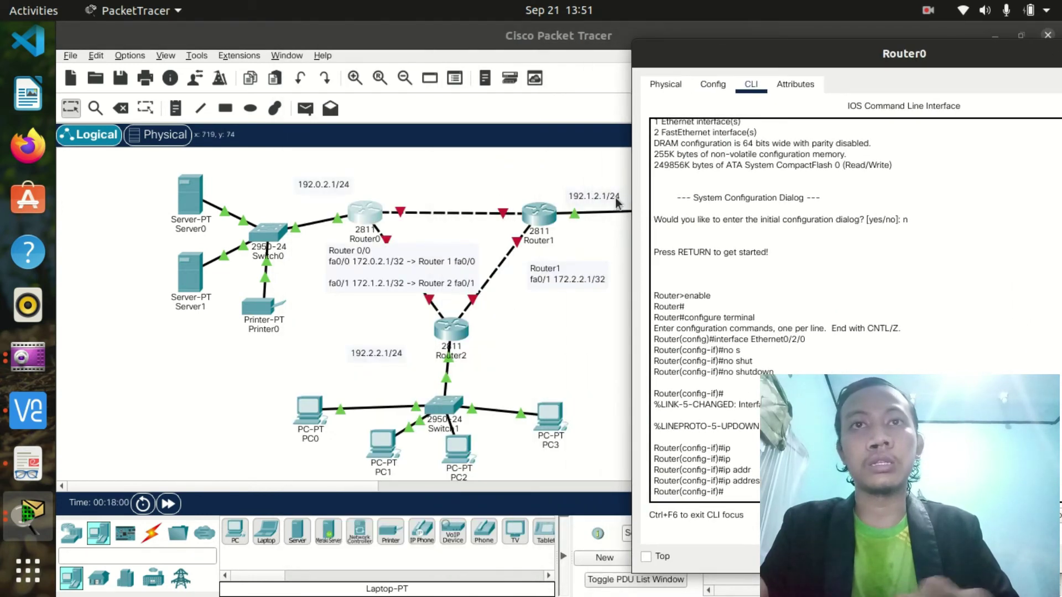
pyautogui.click(722, 86)
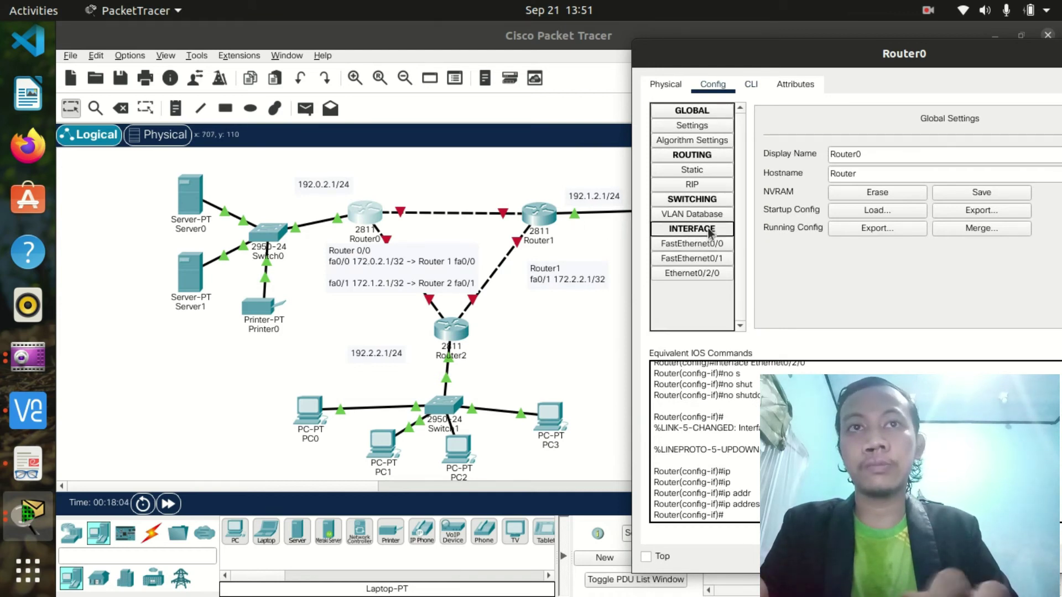
pyautogui.click(707, 244)
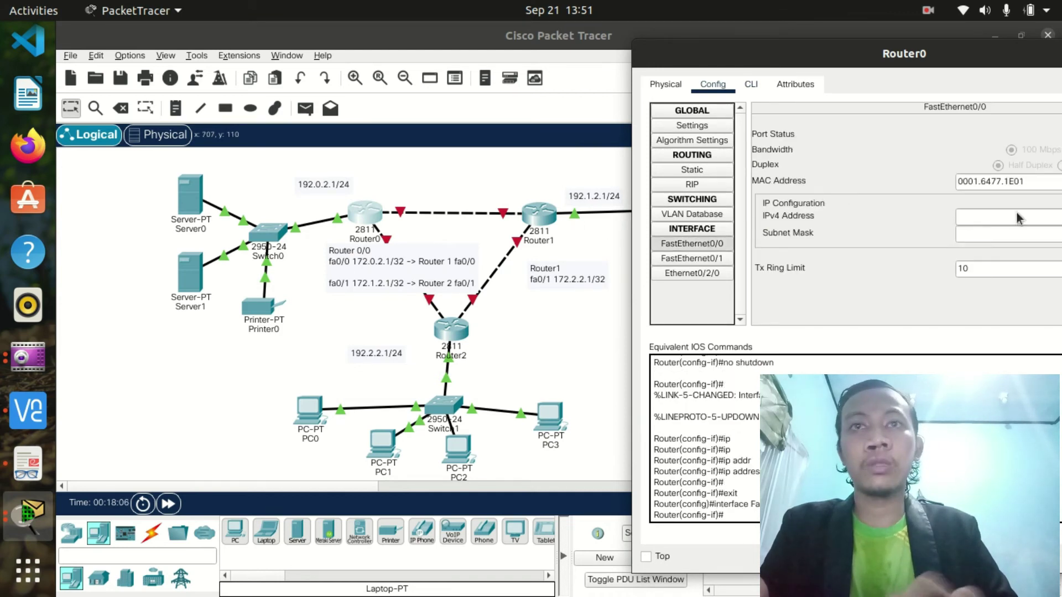
pyautogui.click(974, 210)
pyautogui.write('172.')
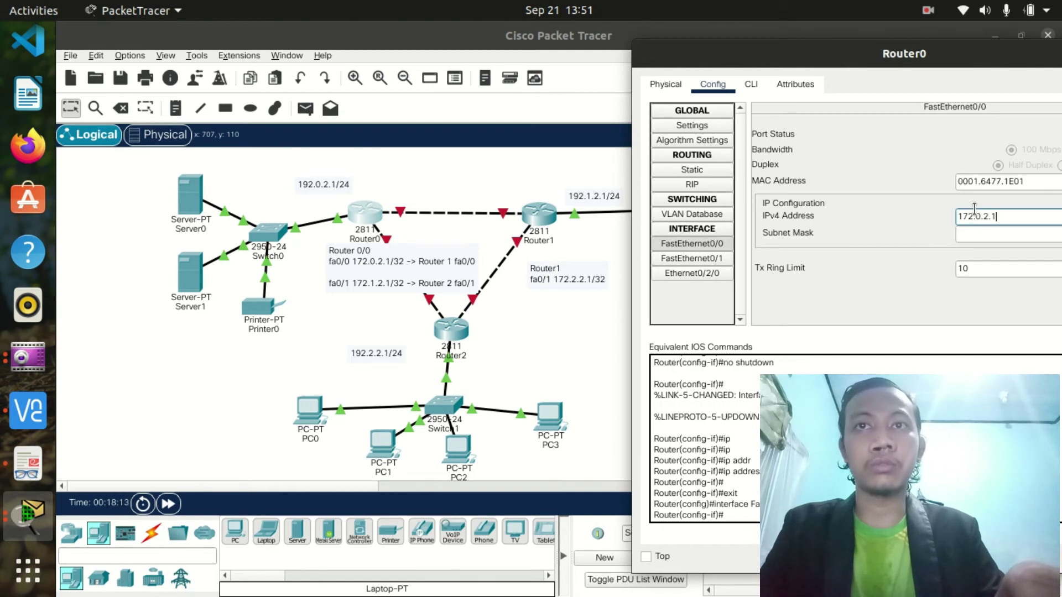
pyautogui.write('0.2.1')
pyautogui.click(987, 237)
pyautogui.moveTo(989, 236); pyautogui.dragTo(1032, 240)
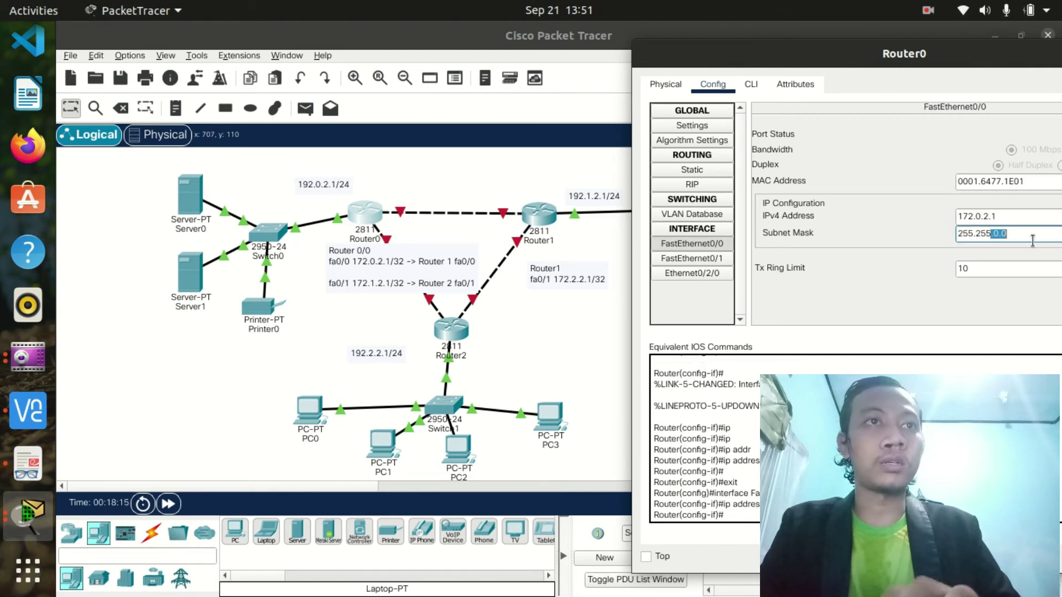
pyautogui.write('.255.252')
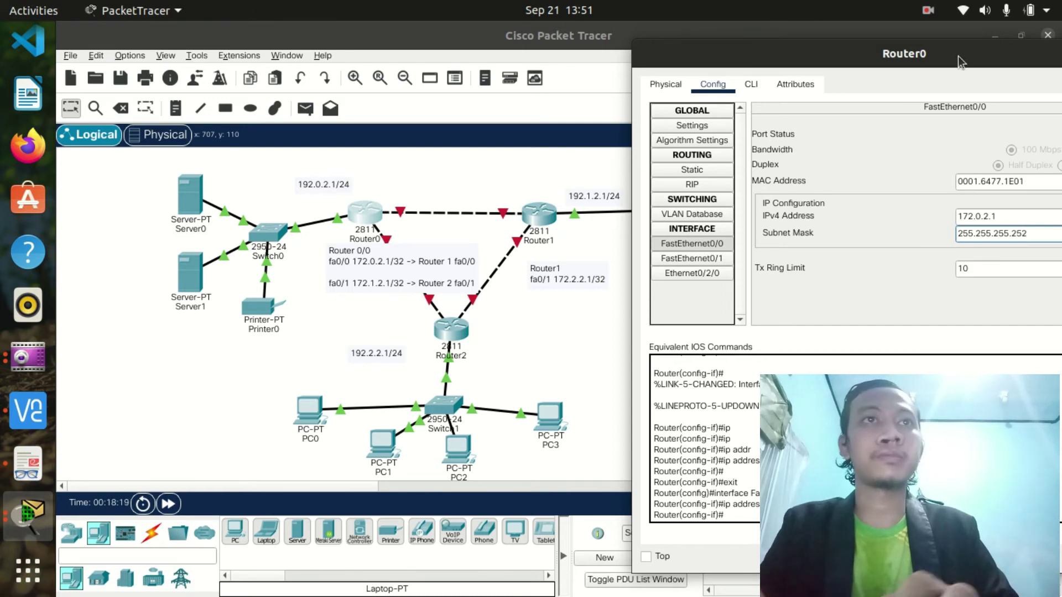
# - Turn on Router0's FastEthernet0/0 port and close the router's window
pyautogui.moveTo(867, 53); pyautogui.dragTo(641, 49)
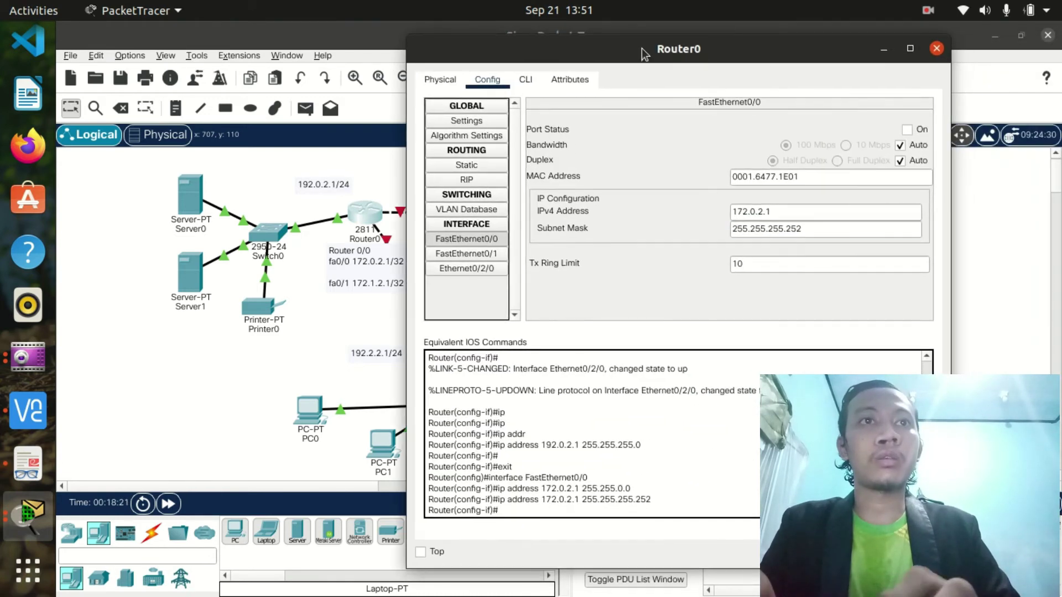
pyautogui.click(907, 130)
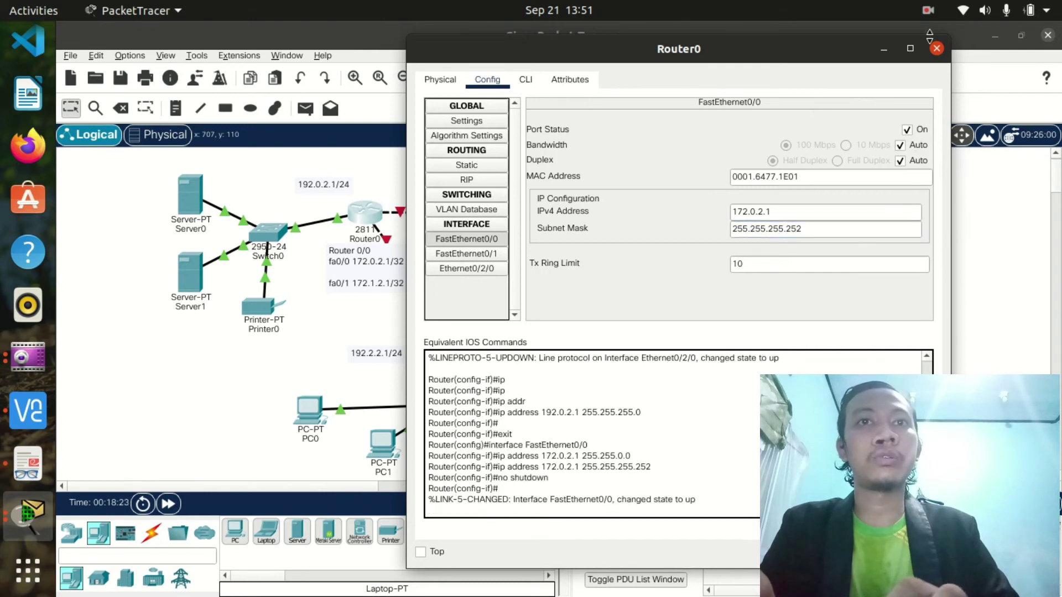
pyautogui.moveTo(747, 49); pyautogui.dragTo(421, 239)
pyautogui.click(586, 238)
# - Give Router1's FastEthernet0/0 interface the IPv4 address 172.0.2.2 with subnet mask 255.255.255.252
pyautogui.click(541, 213)
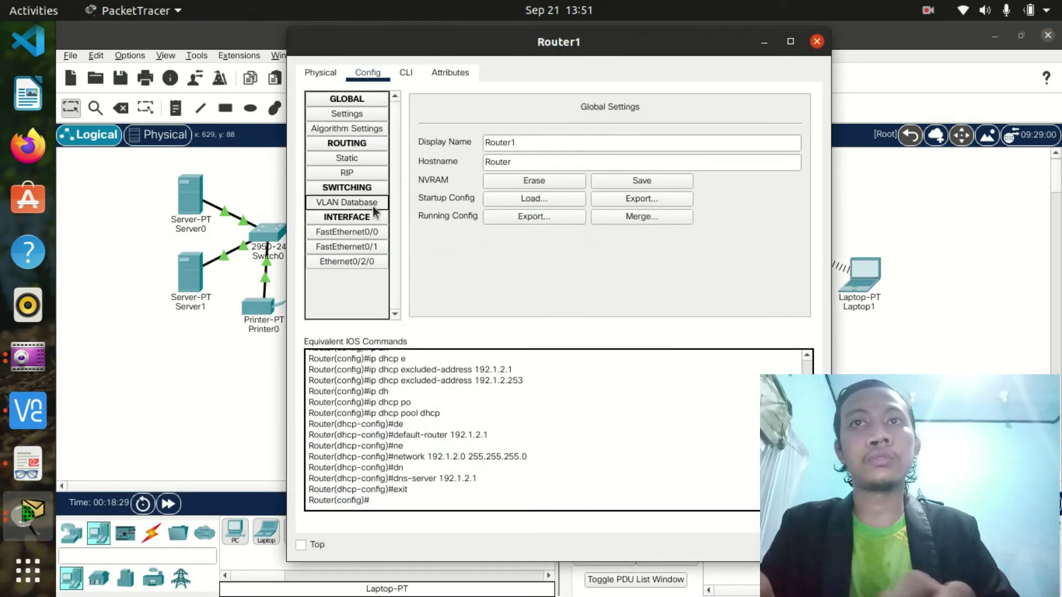
pyautogui.moveTo(556, 44); pyautogui.dragTo(807, 63)
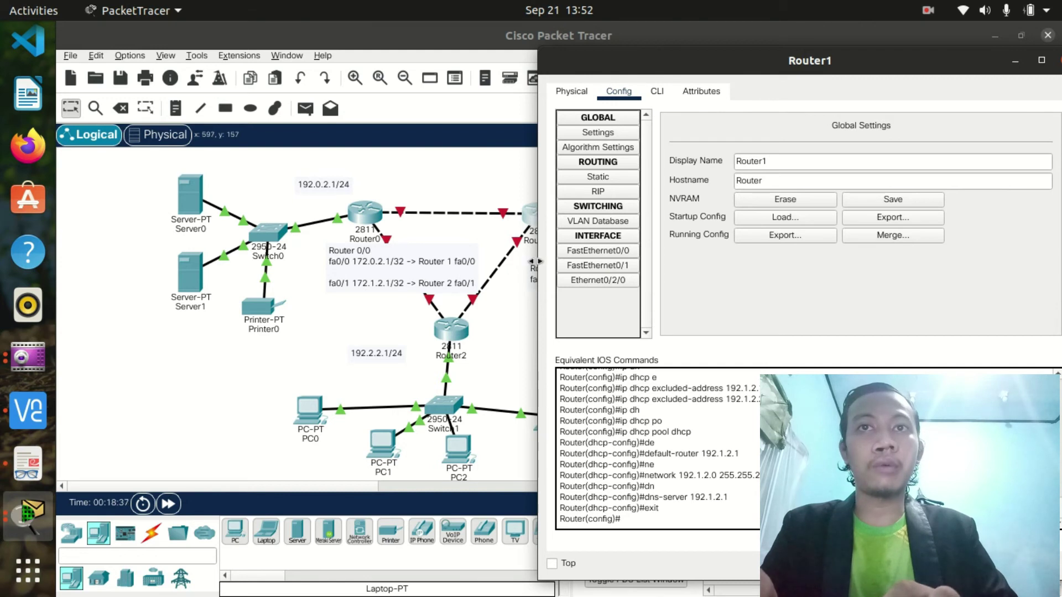
pyautogui.click(619, 252)
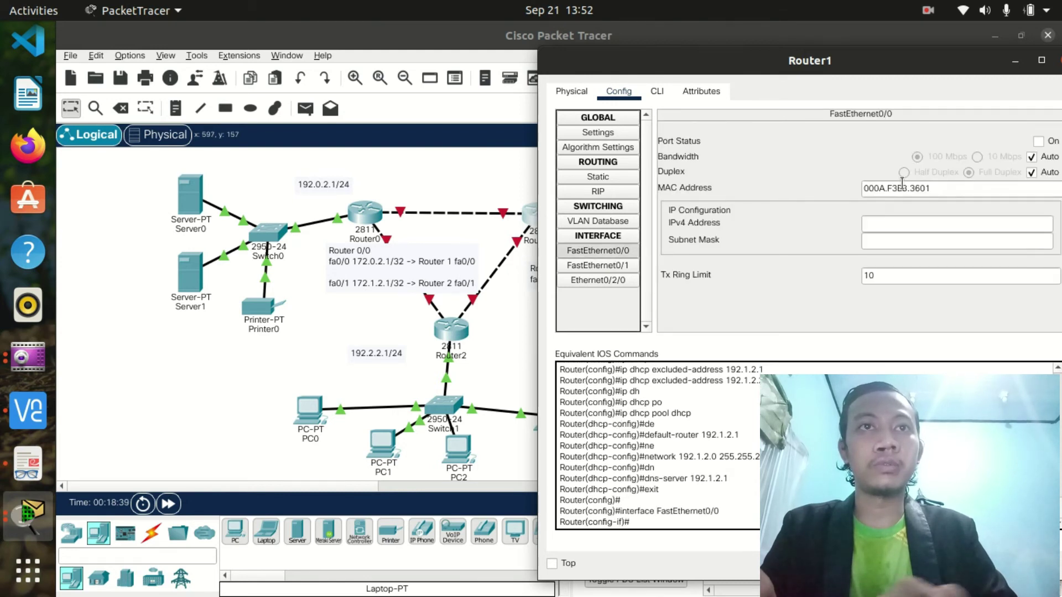
pyautogui.click(923, 239)
pyautogui.click(898, 222)
pyautogui.write('172')
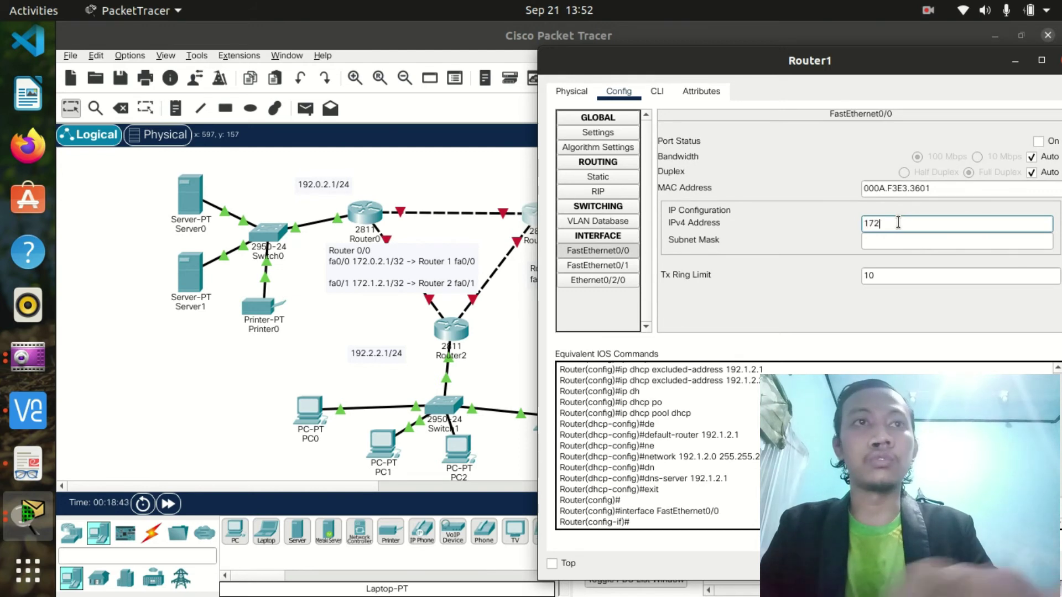
pyautogui.write('.0.2.')
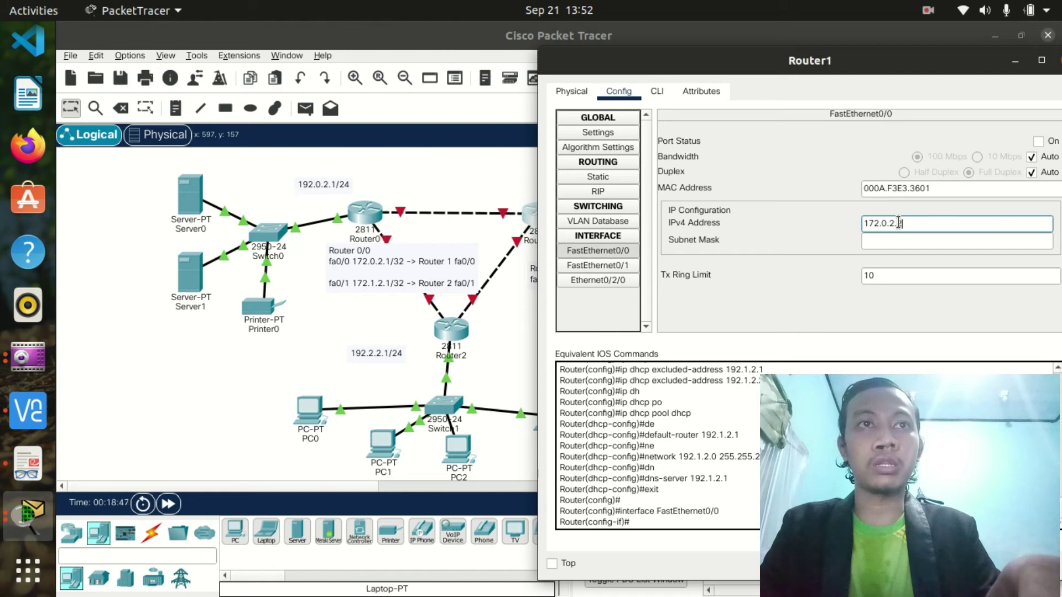
pyautogui.write('2')
pyautogui.click(895, 241)
pyautogui.moveTo(899, 241); pyautogui.dragTo(980, 259)
pyautogui.write('255.252')
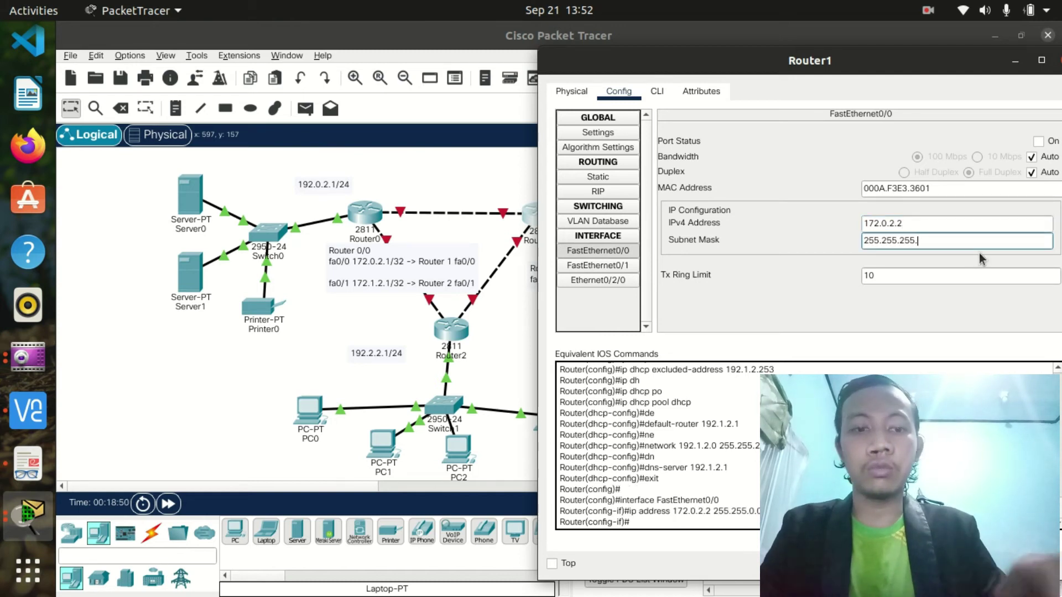
# - Turn on Router1's FastEthernet0/0 port and close the router's window
pyautogui.click(1038, 141)
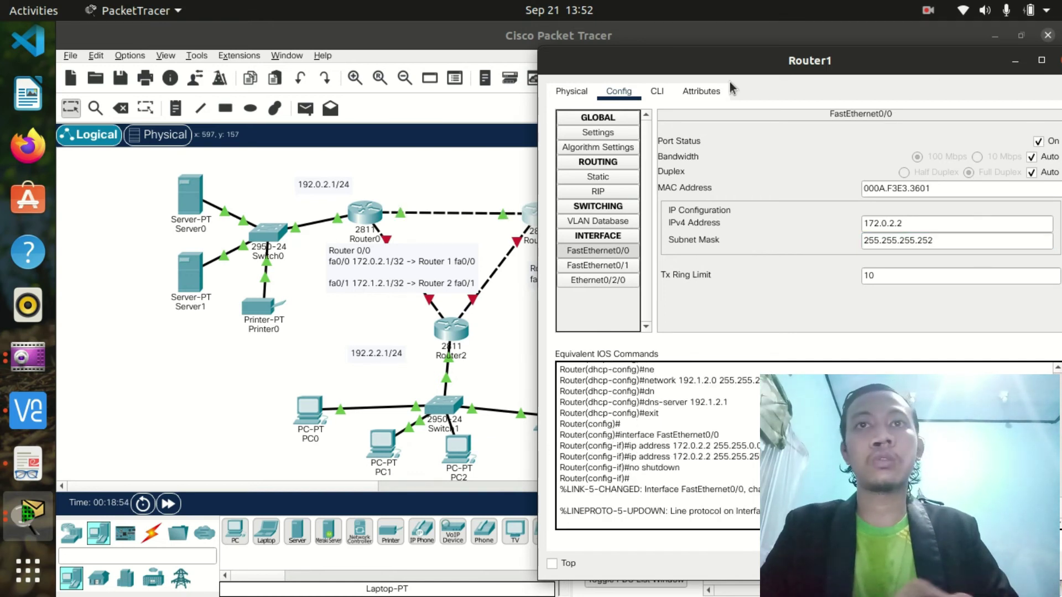
pyautogui.moveTo(875, 55); pyautogui.dragTo(596, 98)
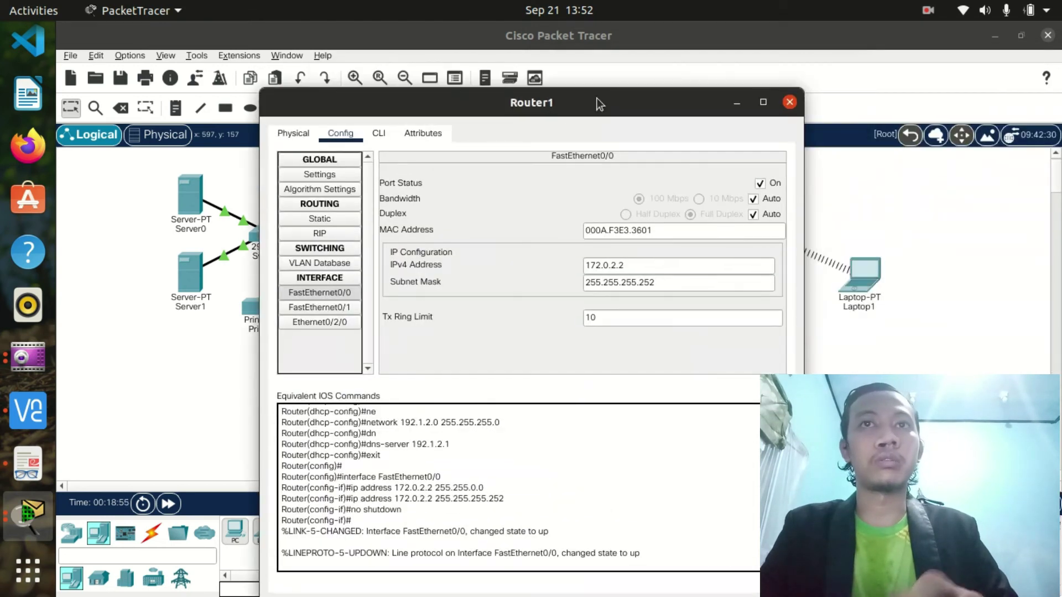
pyautogui.click(789, 101)
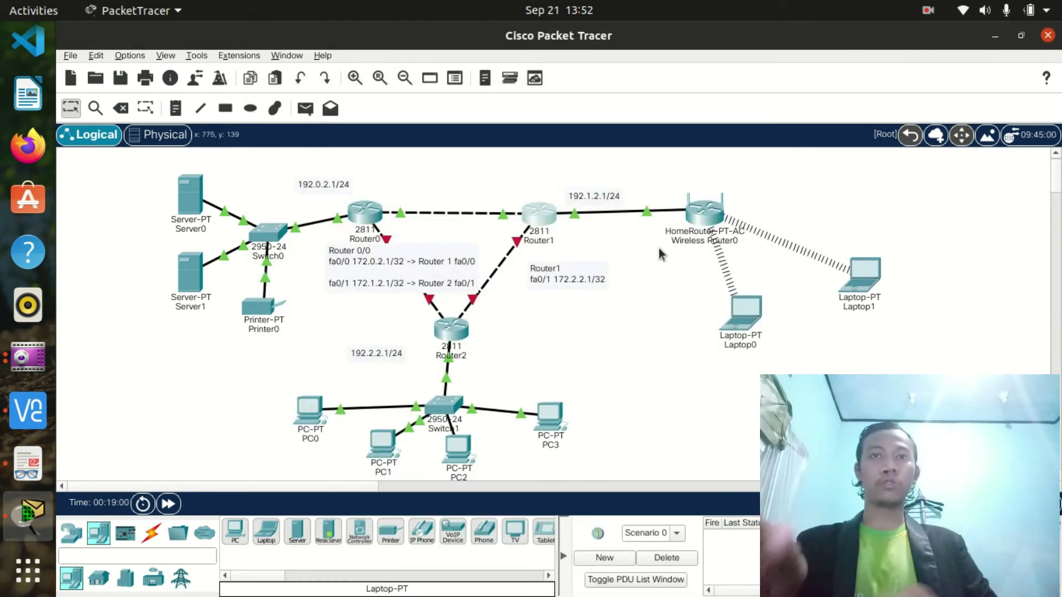
# - Fill in a new static route on Router0 with network 192.1.2.0 and mask 255.255.255.0
pyautogui.click(366, 212)
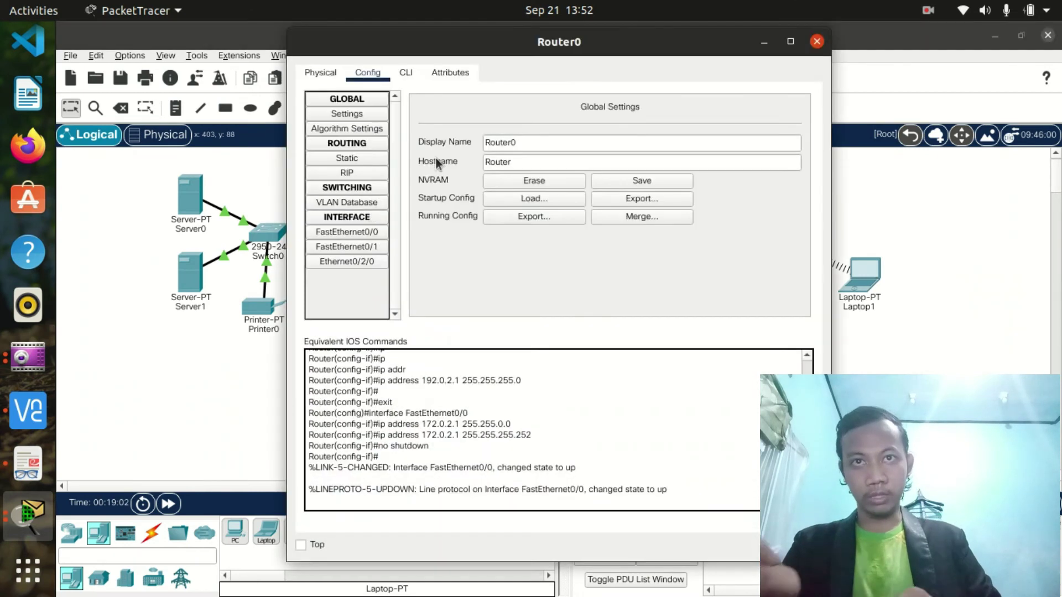
pyautogui.click(373, 157)
pyautogui.click(538, 126)
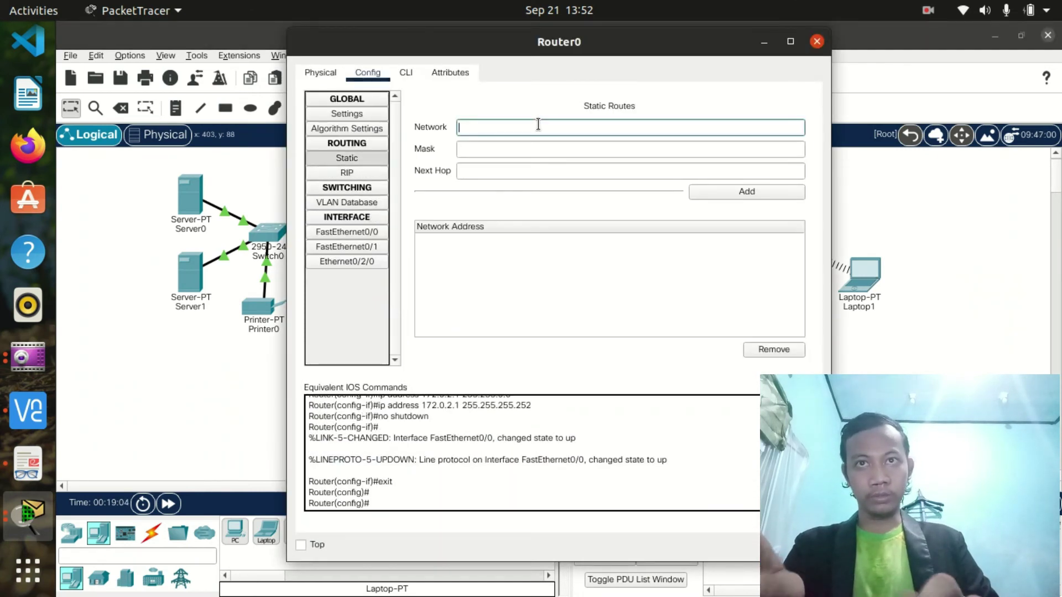
pyautogui.moveTo(479, 38); pyautogui.dragTo(580, 240)
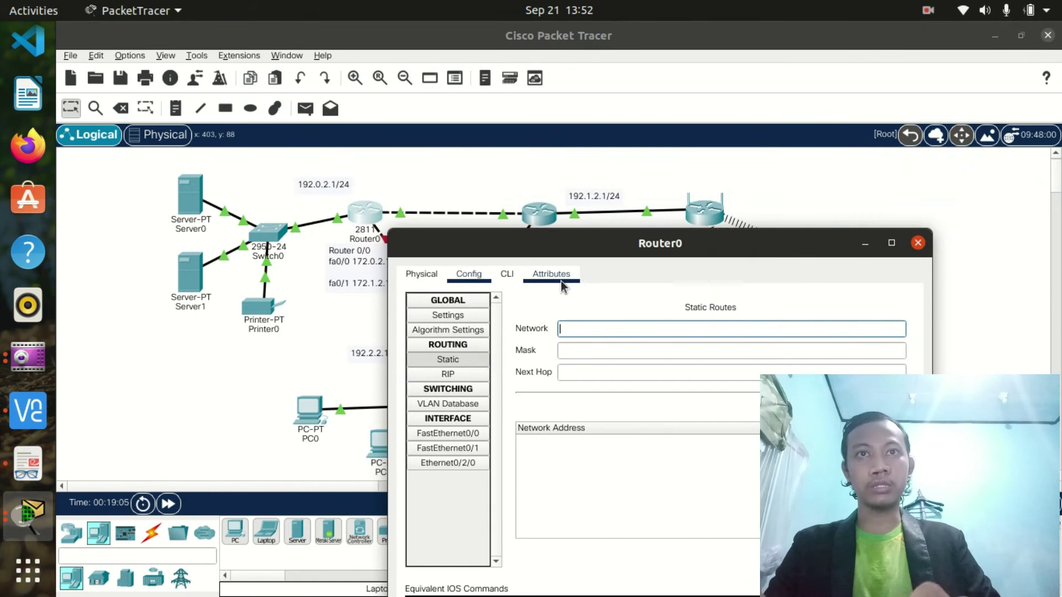
pyautogui.write('192.')
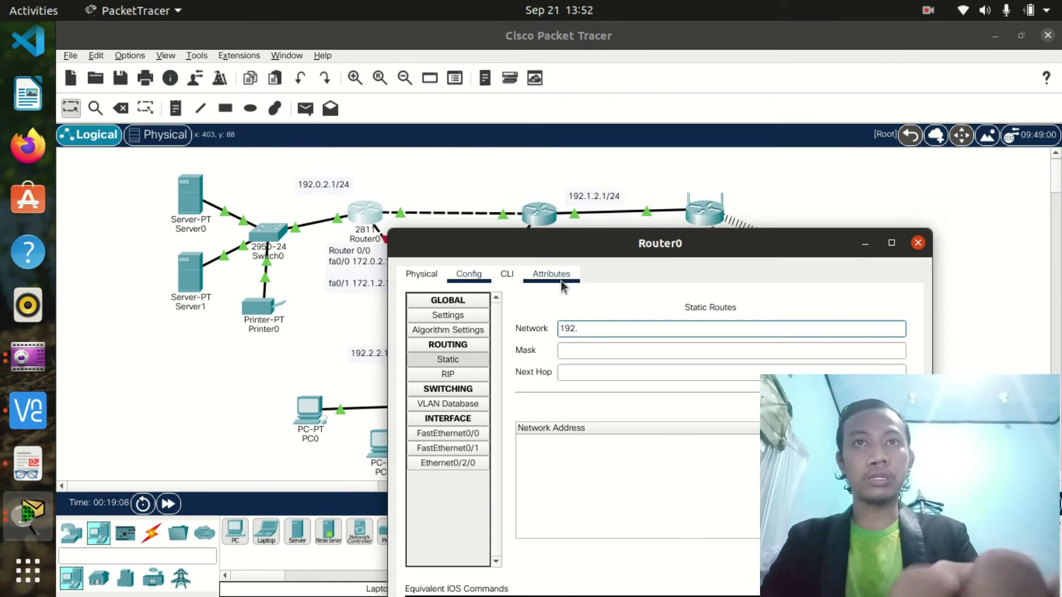
pyautogui.write('1.2')
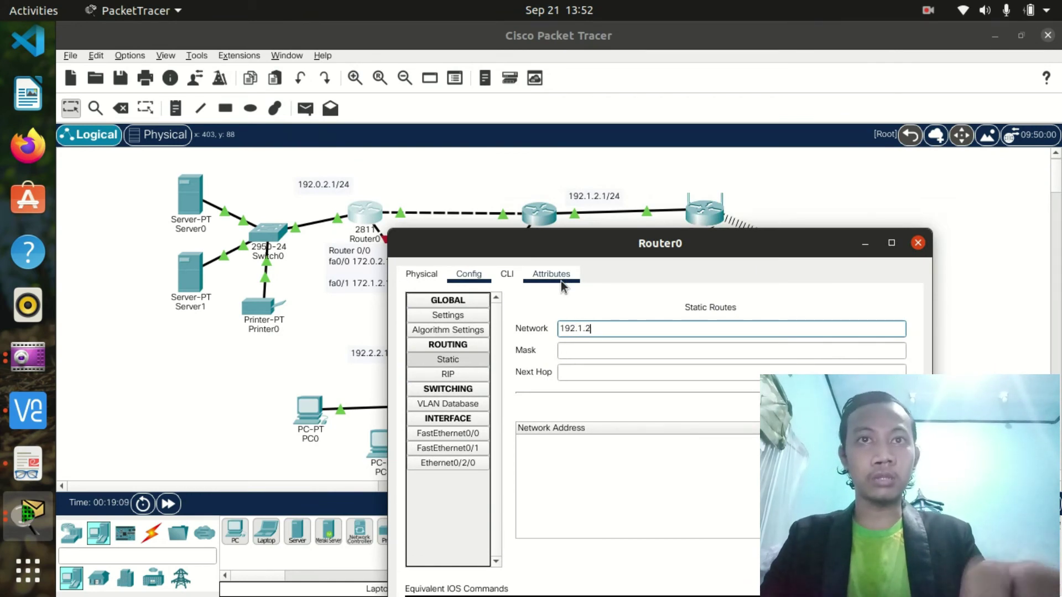
pyautogui.write('.0')
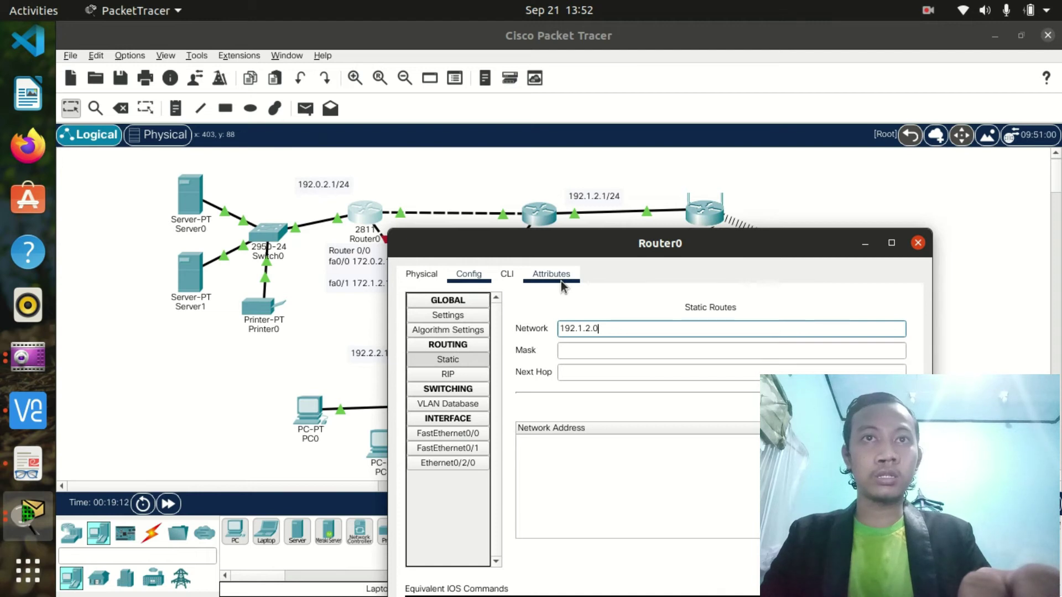
pyautogui.click(600, 354)
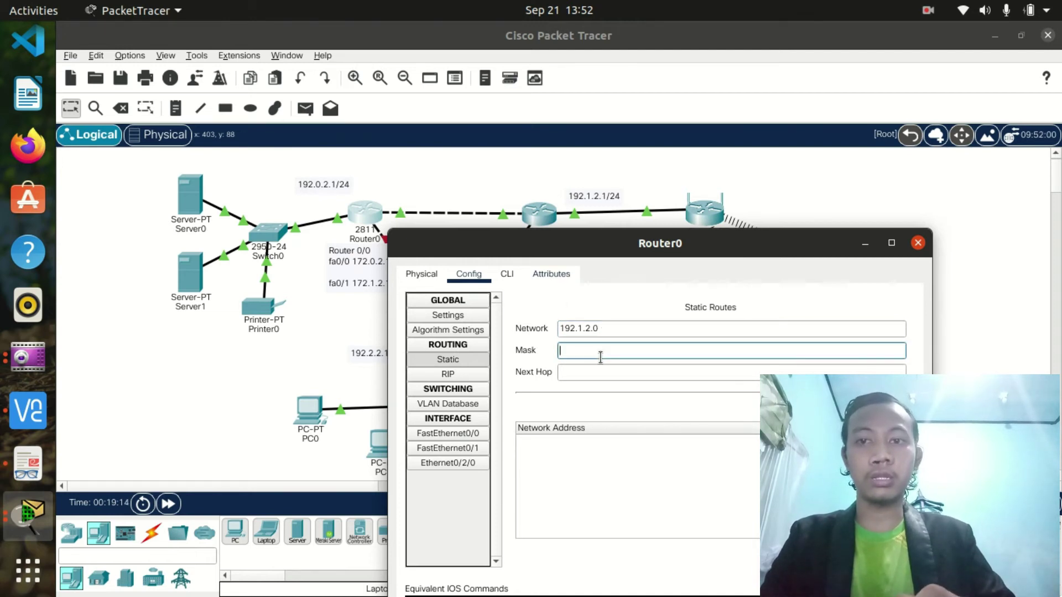
pyautogui.write('255.255.255')
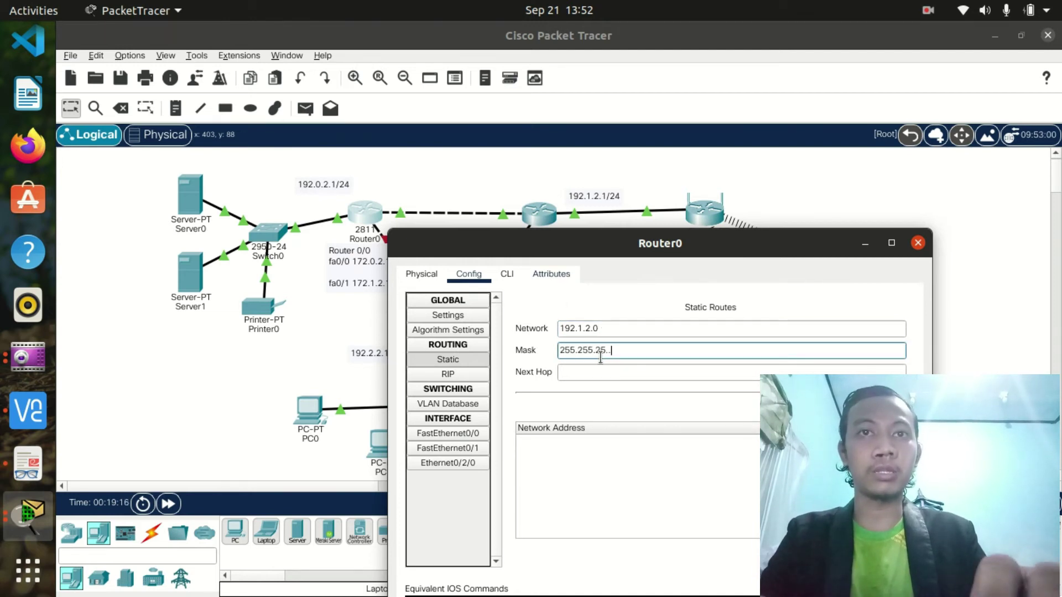
pyautogui.write('.0')
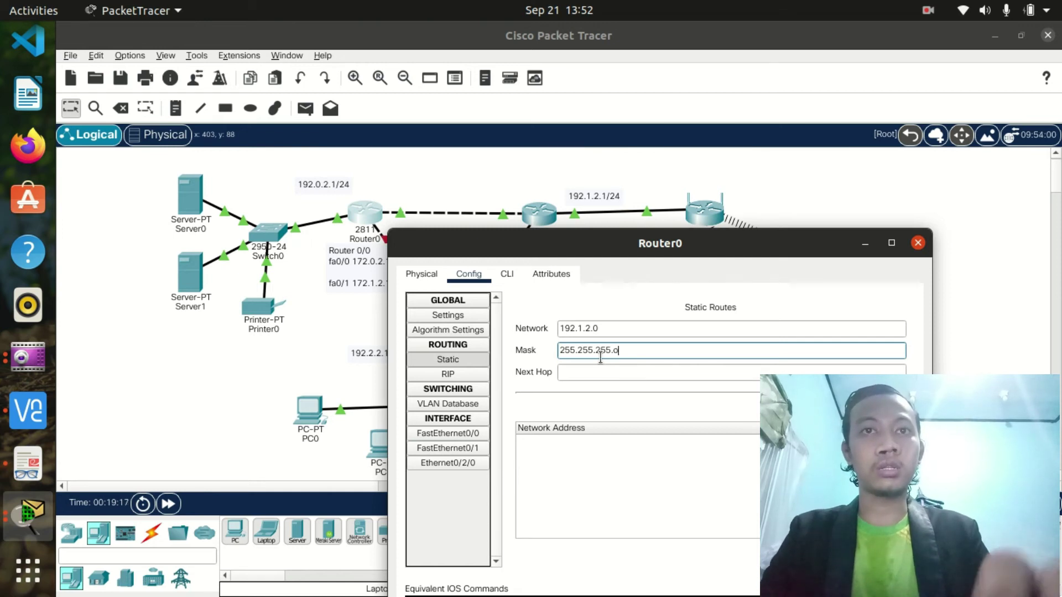
# - Set the next hop of Router0's static route to 172.0.2.2, add the route and close the router's window
pyautogui.click(640, 367)
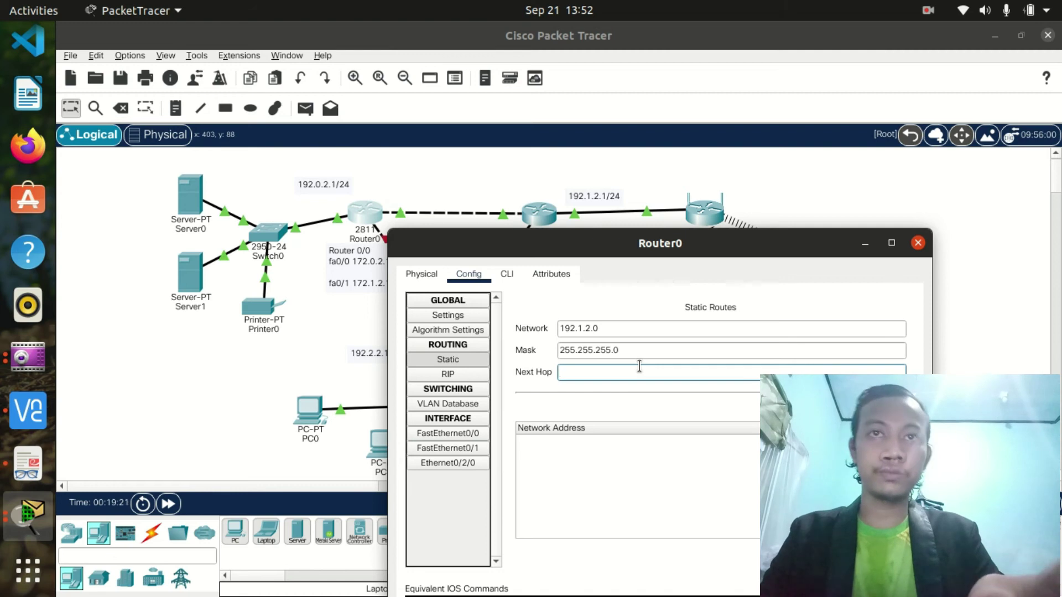
pyautogui.write('172')
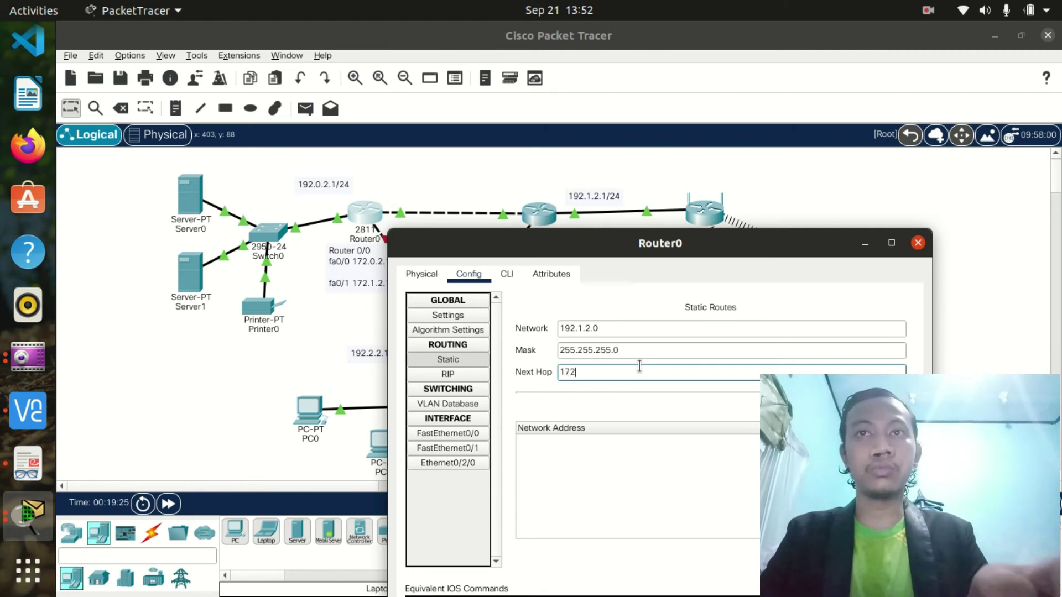
pyautogui.write('.0.2')
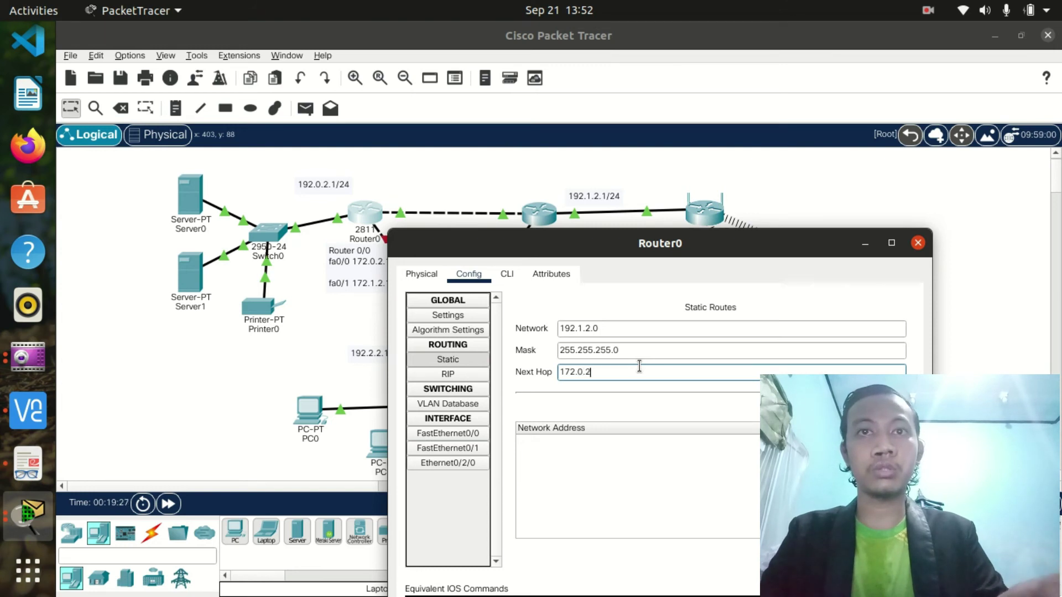
pyautogui.write('.2')
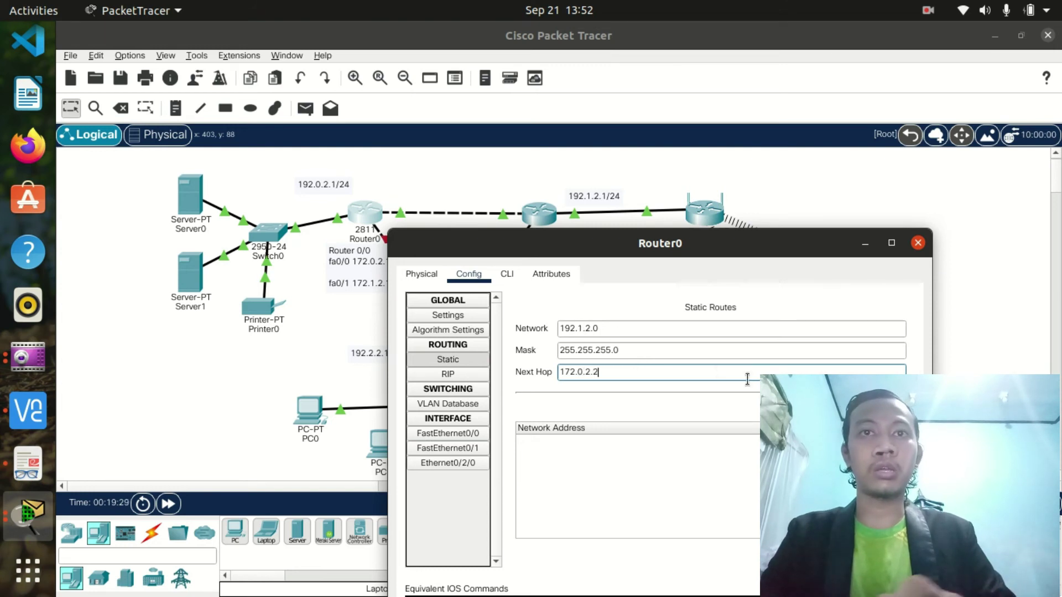
pyautogui.click(848, 393)
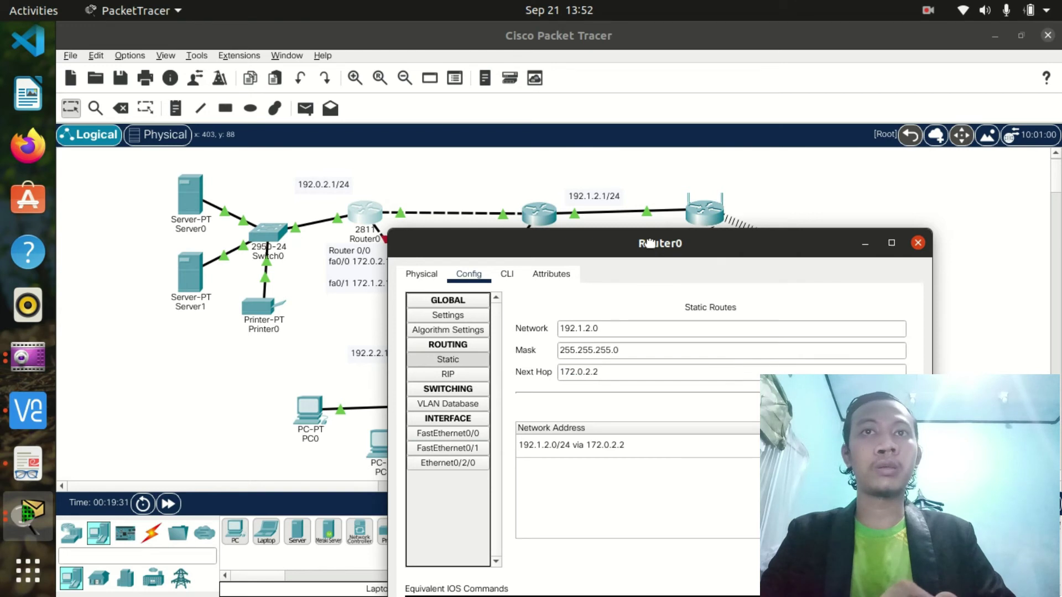
pyautogui.click(730, 223)
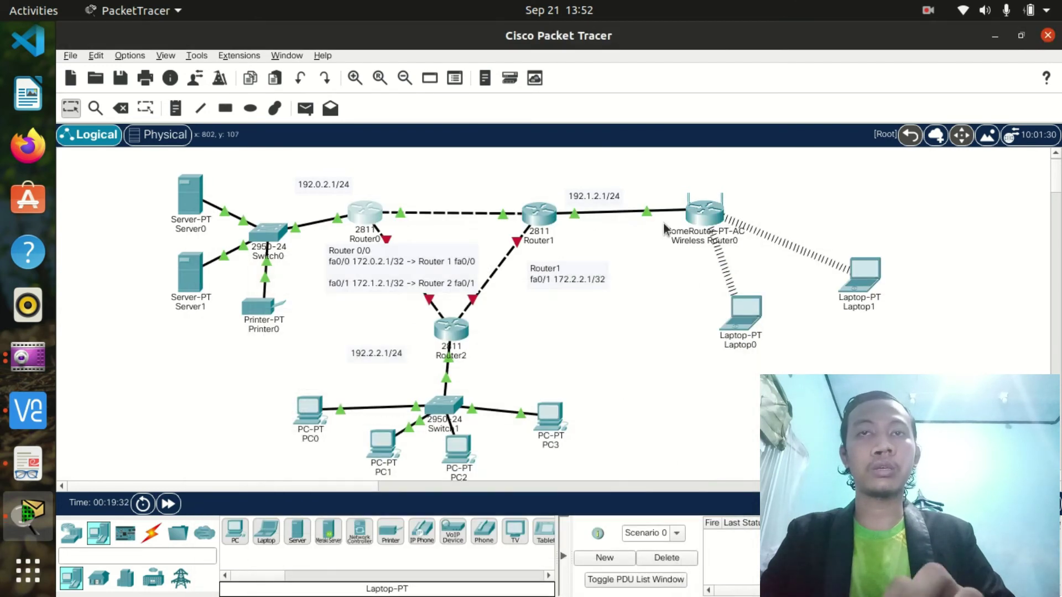
# - Fill in a new static route on Router1 with network 192.0.2.0 and mask 255.255.255.0
pyautogui.click(539, 215)
pyautogui.moveTo(480, 54); pyautogui.dragTo(669, 91)
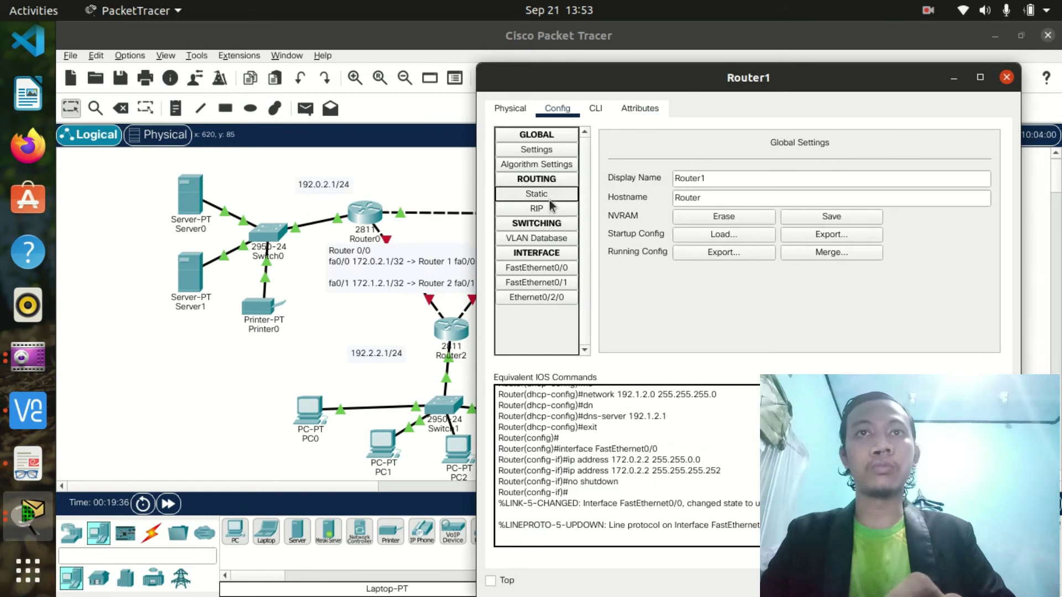
pyautogui.click(549, 200)
pyautogui.click(673, 163)
pyautogui.write('192.0.2.0')
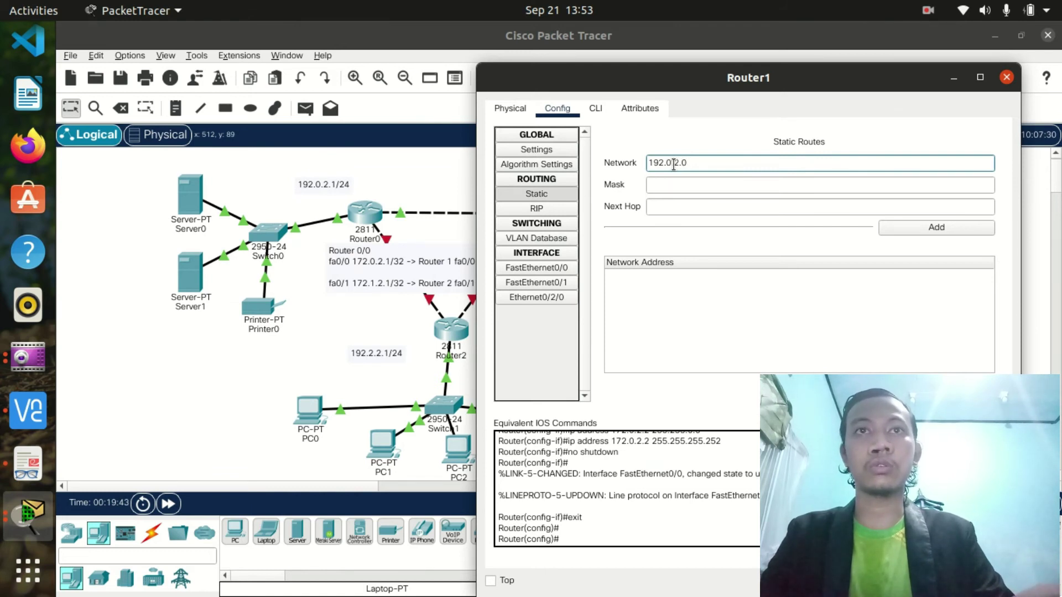
pyautogui.click(718, 190)
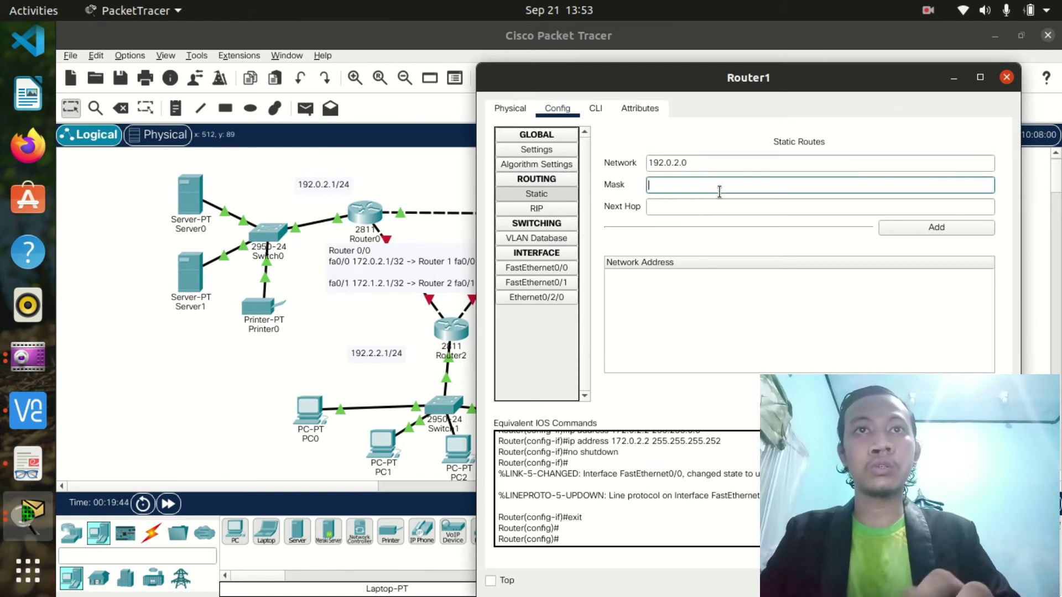
pyautogui.write('255.25')
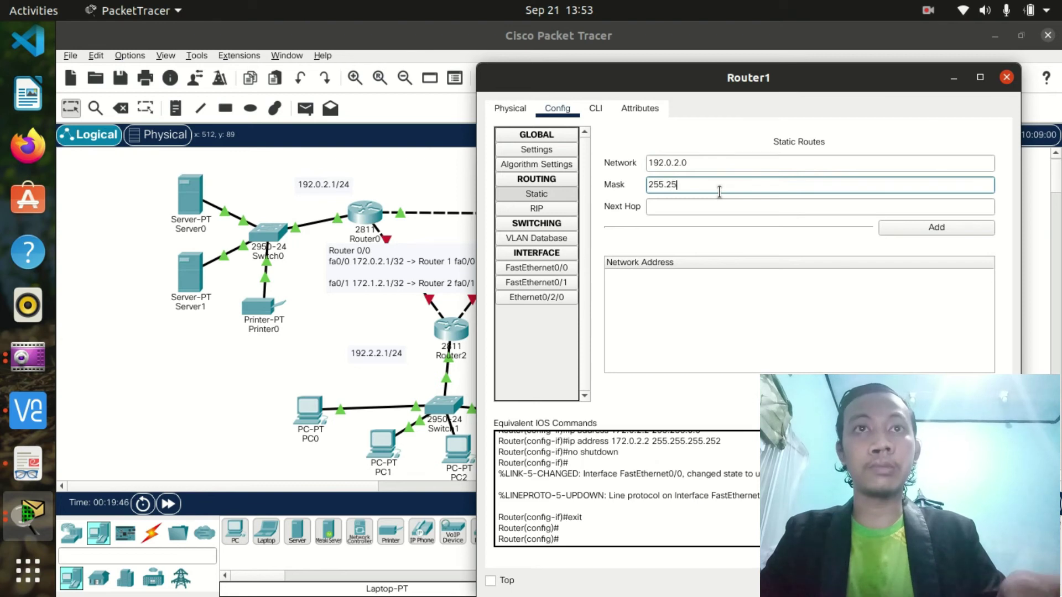
pyautogui.write('5.255.0')
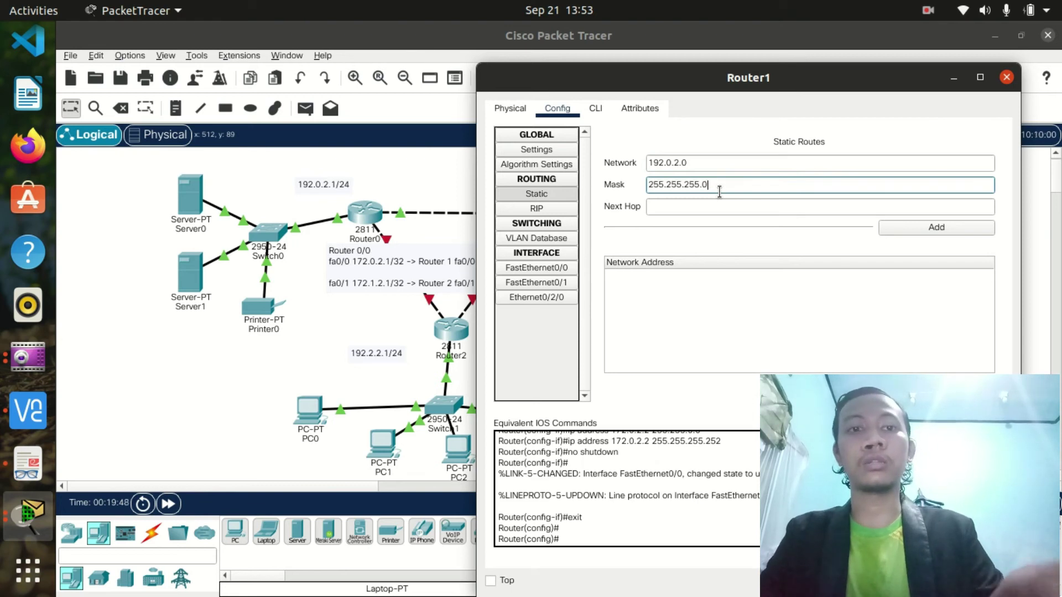
# - Set the next hop of Router1's static route to 172.0.2.1, add the route and close the router's window
pyautogui.click(702, 206)
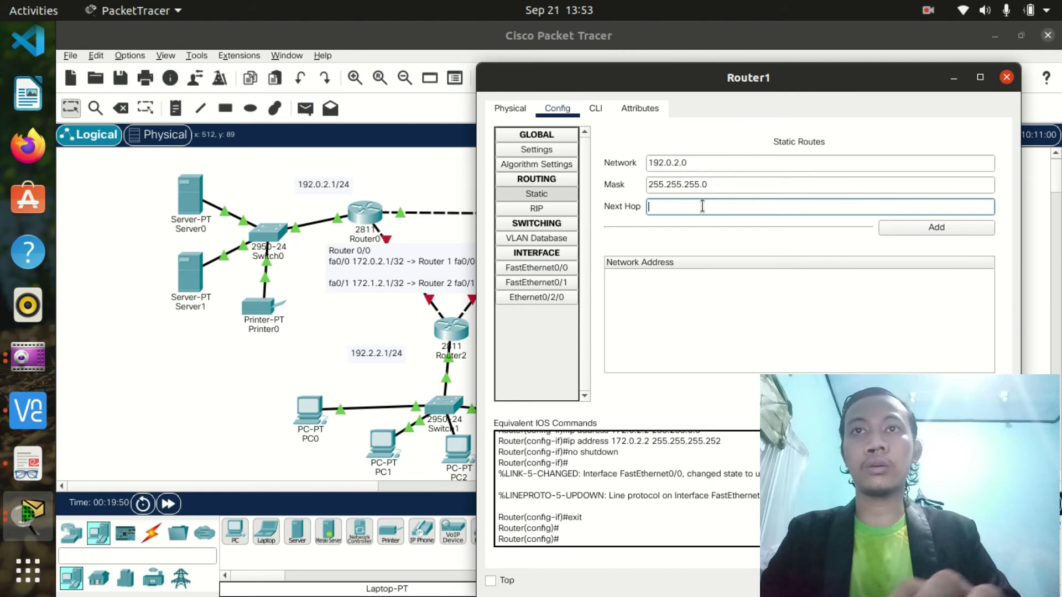
pyautogui.write('172')
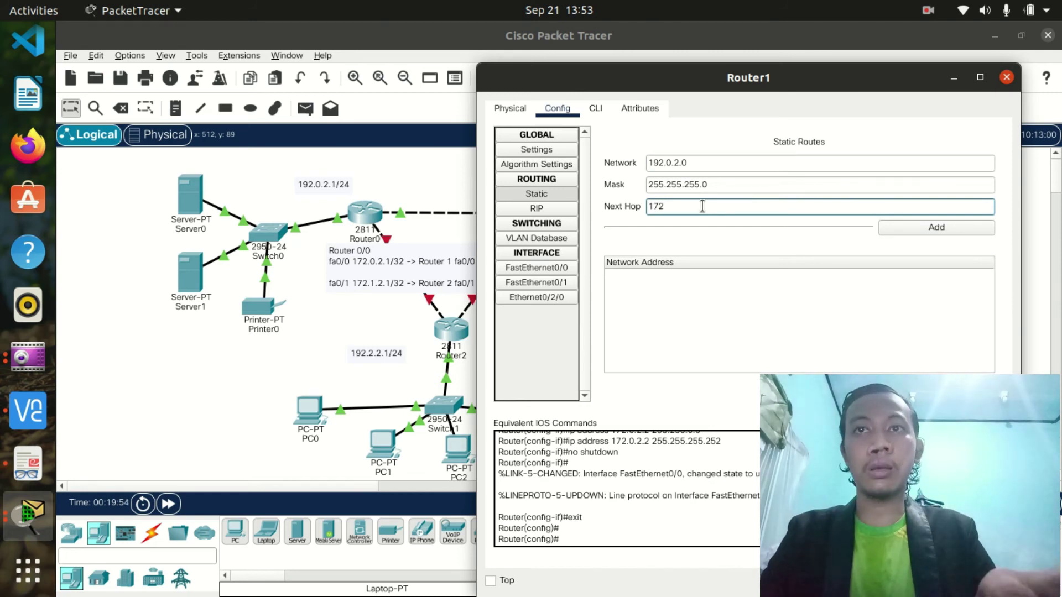
pyautogui.write('.0.2.1')
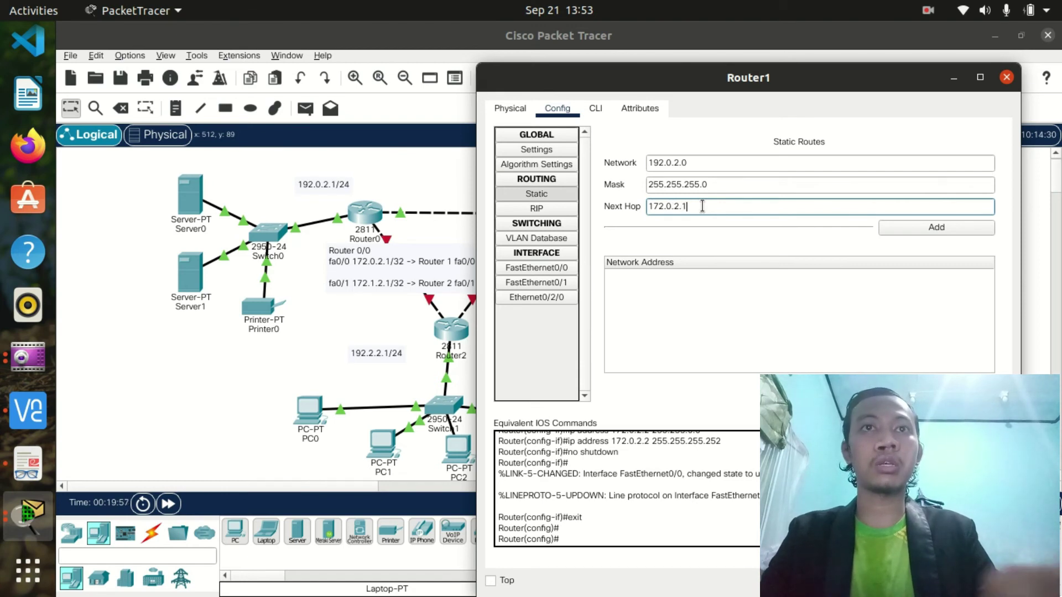
pyautogui.click(944, 227)
pyautogui.click(1009, 81)
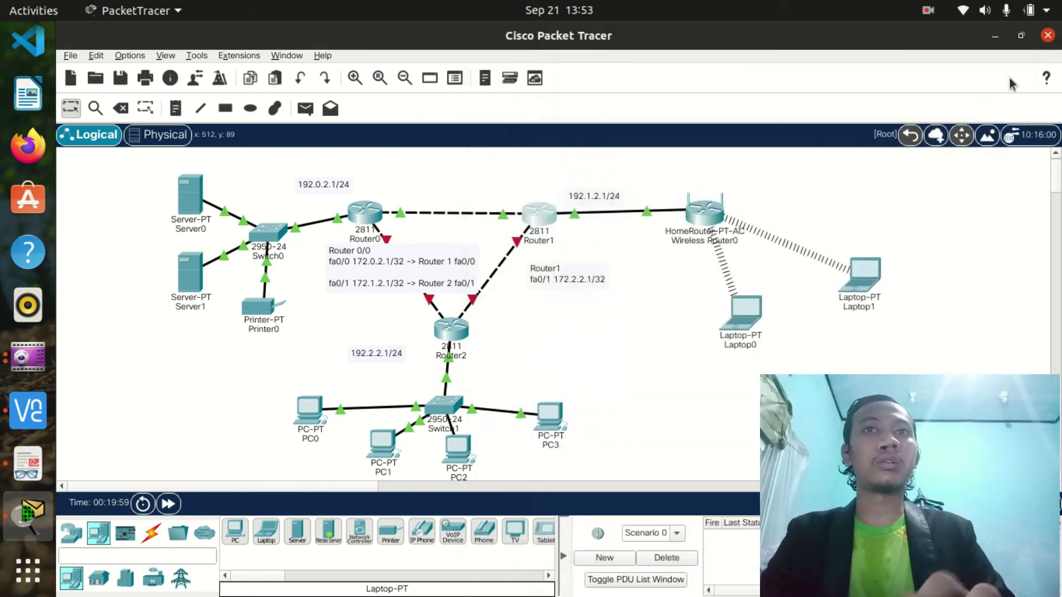
# - Ping 192.0.2.1 from Laptop1's command prompt and close the laptop's window
pyautogui.click(862, 286)
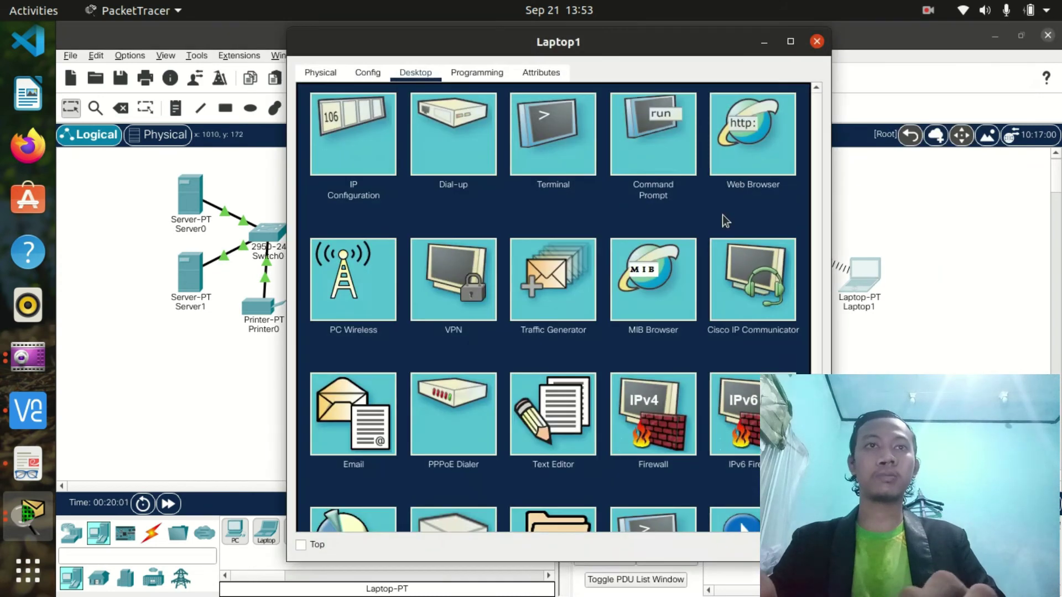
pyautogui.click(651, 150)
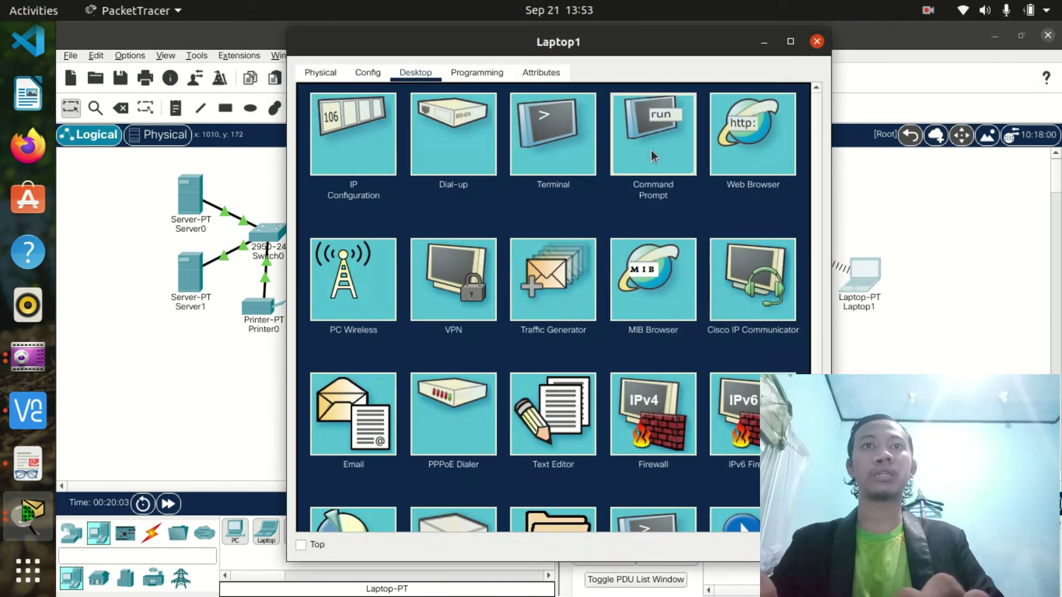
pyautogui.moveTo(494, 49); pyautogui.dragTo(824, 89)
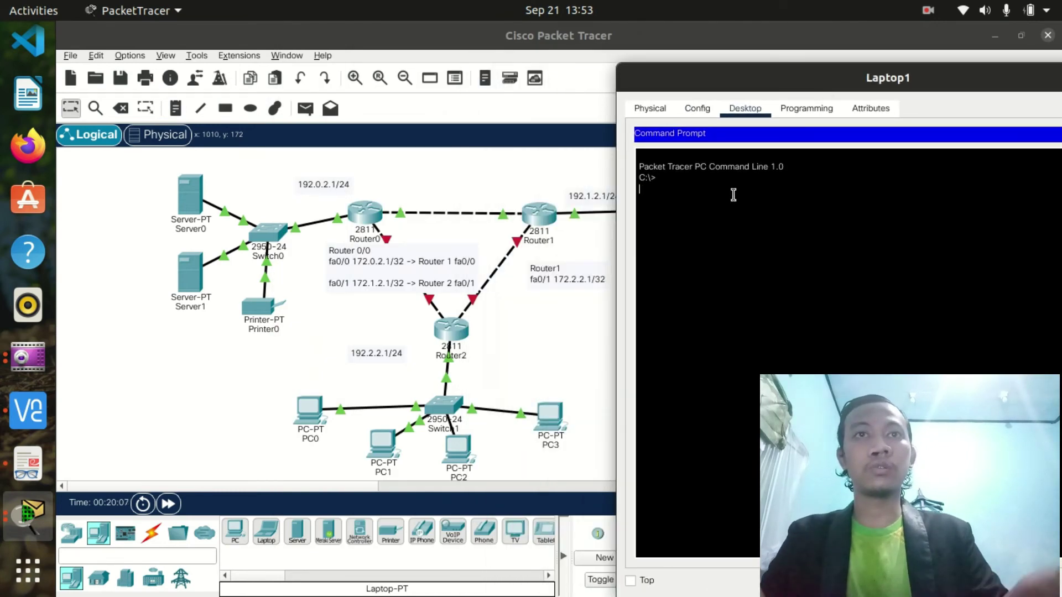
pyautogui.write('ping')
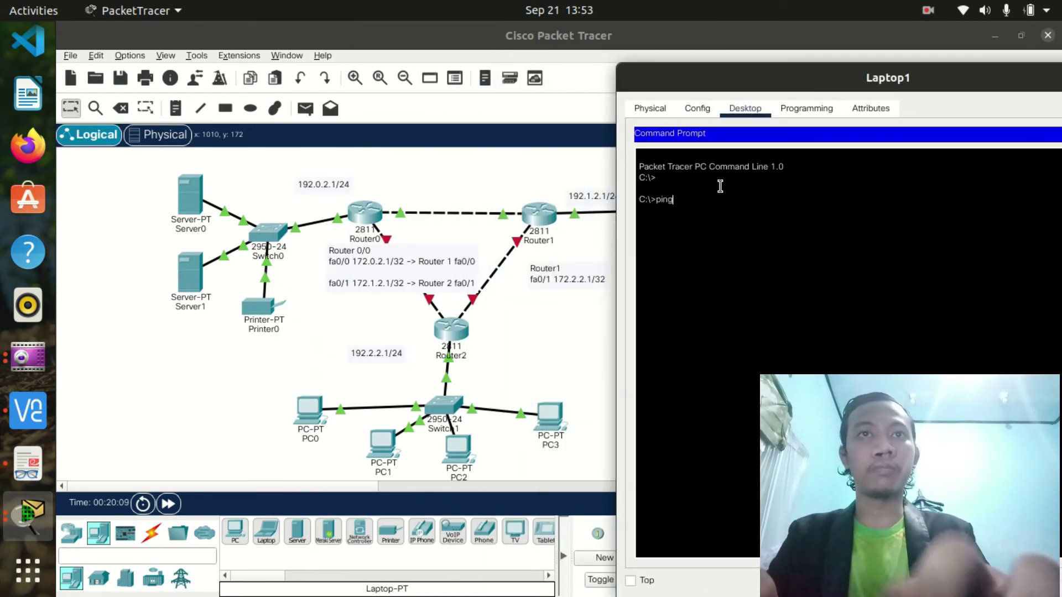
pyautogui.write(' 192')
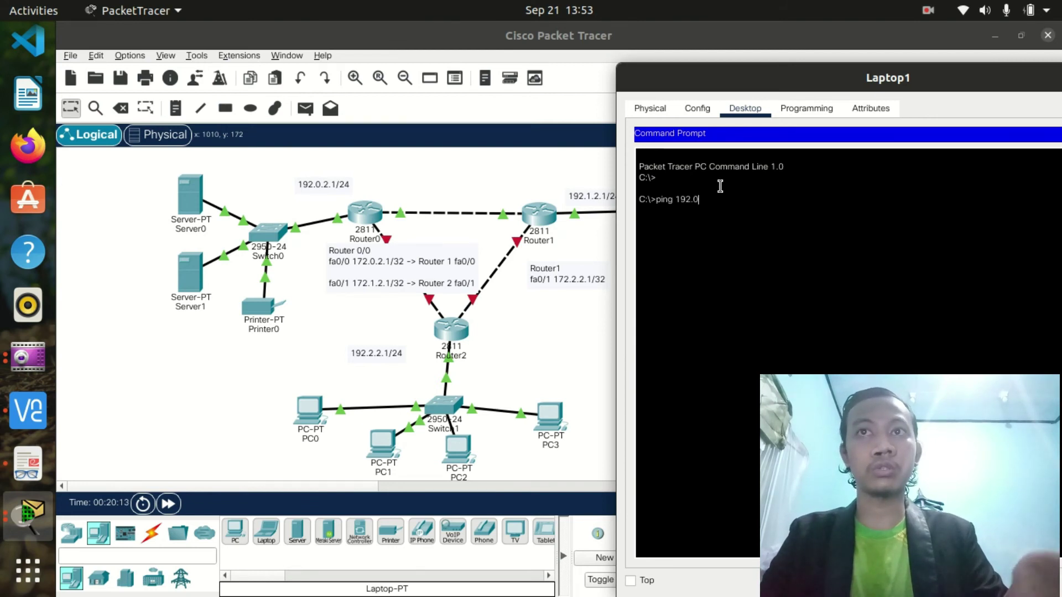
pyautogui.press('BackSpace')
pyautogui.press('BackSpace')
pyautogui.write('.2.1')
pyautogui.press('Return')
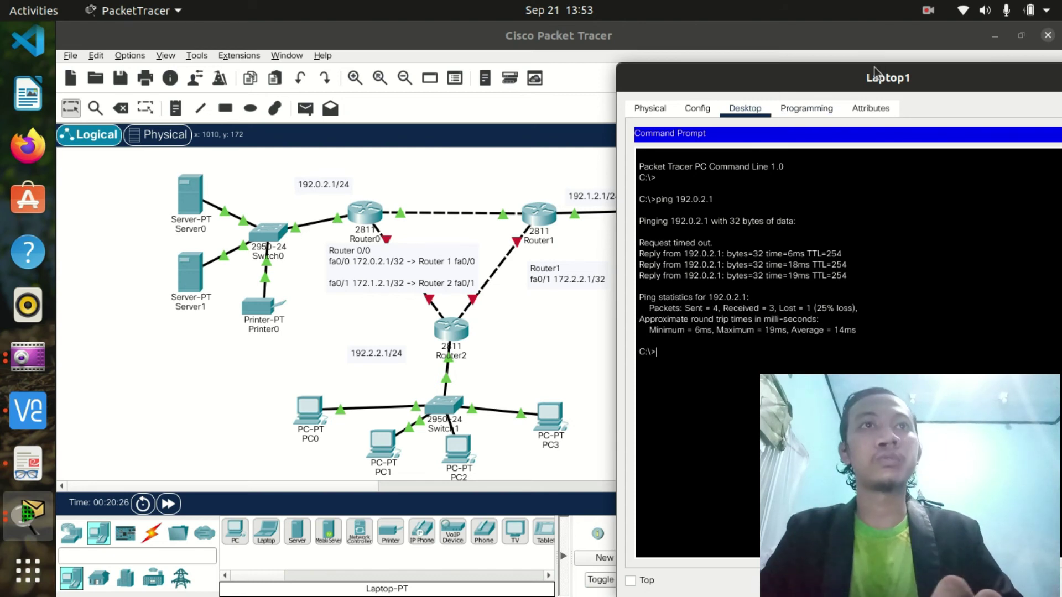
pyautogui.moveTo(878, 76); pyautogui.dragTo(536, 78)
pyautogui.click(804, 77)
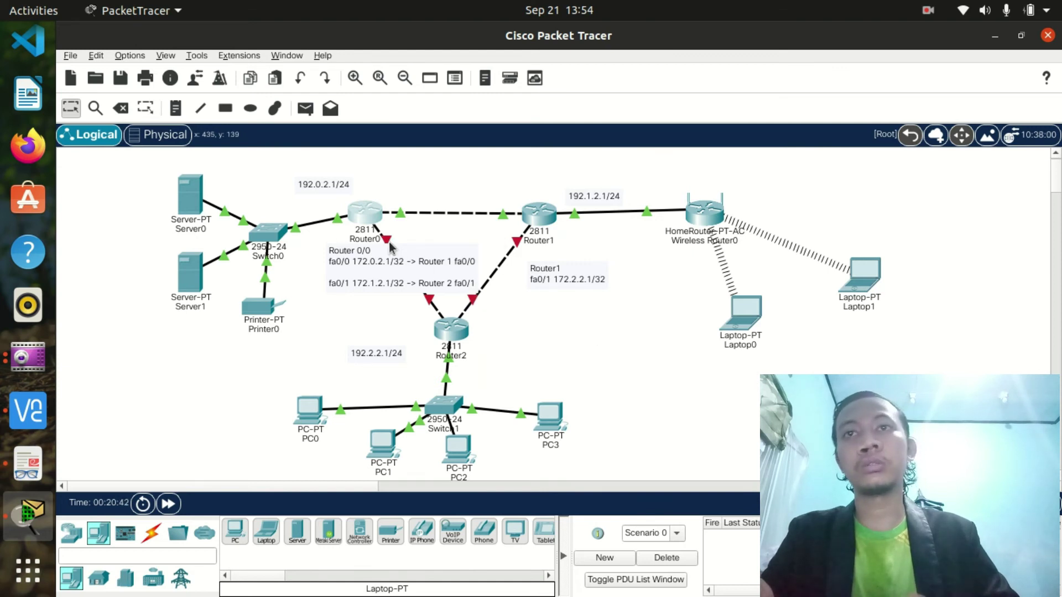
# - Turn on the FastEthernet0/1 port of Router0
pyautogui.click(366, 216)
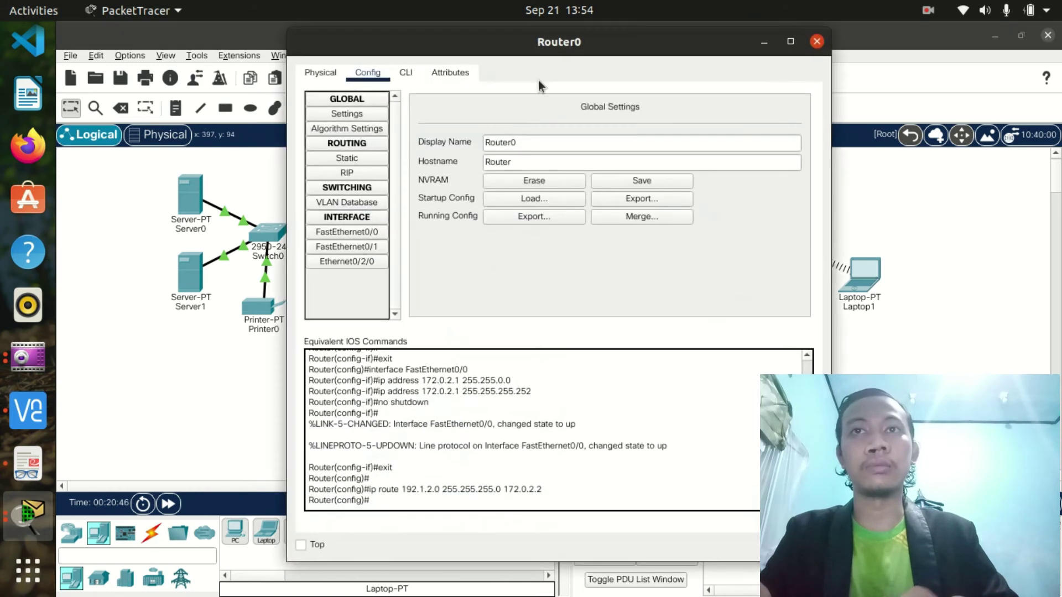
pyautogui.moveTo(505, 45); pyautogui.dragTo(809, 59)
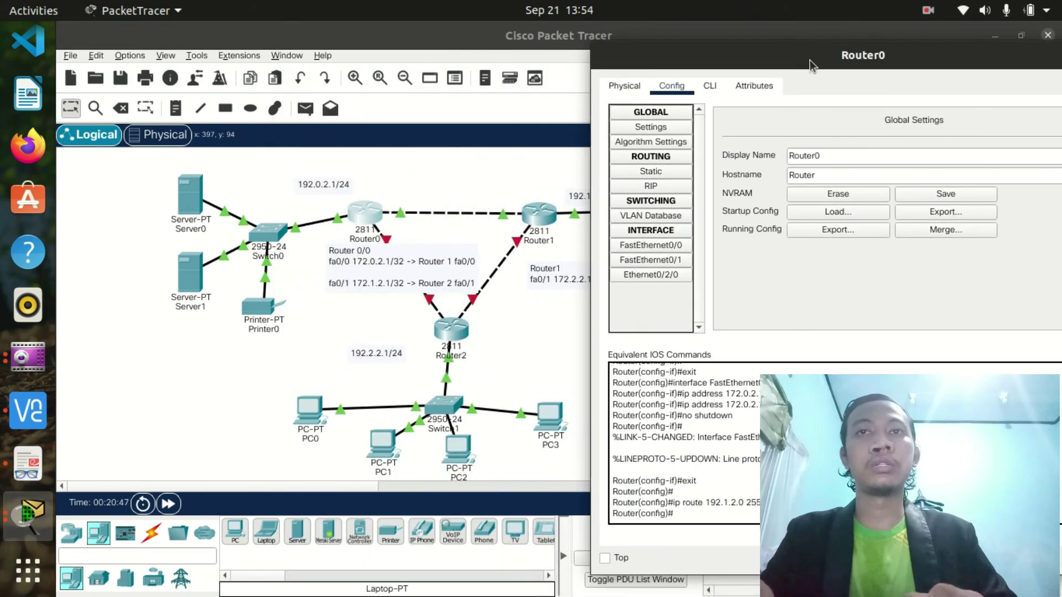
pyautogui.click(672, 260)
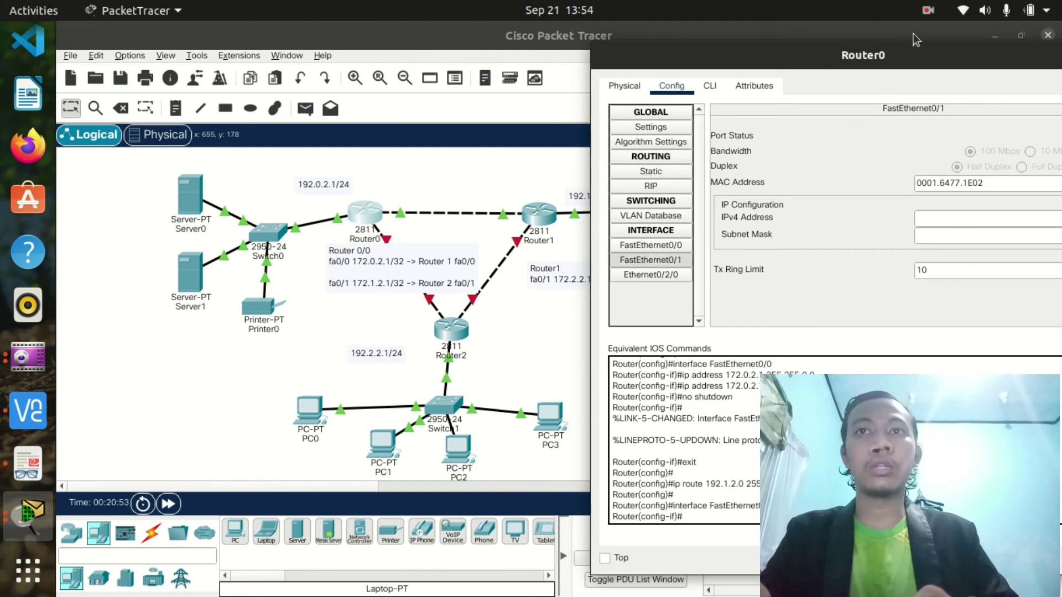
pyautogui.moveTo(939, 50); pyautogui.dragTo(806, 52)
pyautogui.click(914, 119)
# - Set Router0's FastEthernet0/1 to IPv4 address 172.1.2.1 with subnet mask 255.255.255.252 and close the router's window
pyautogui.click(895, 205)
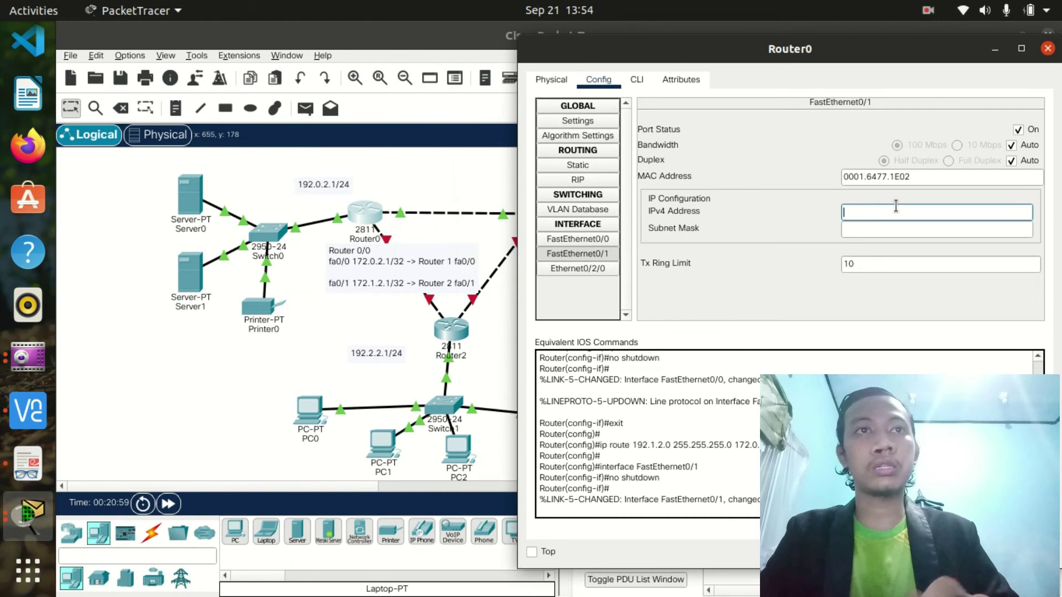
pyautogui.write('1')
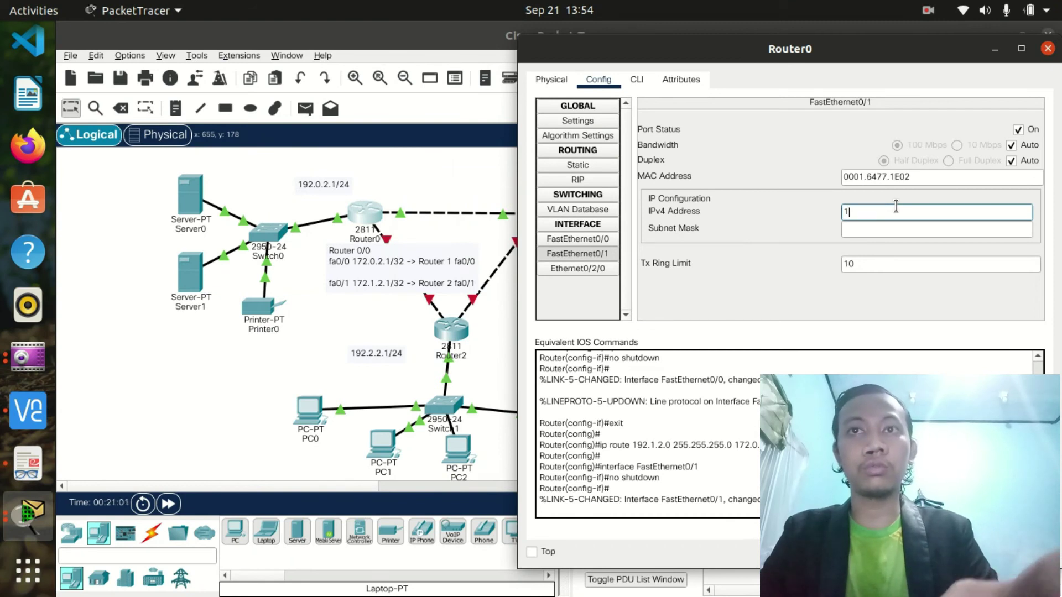
pyautogui.write('72.1')
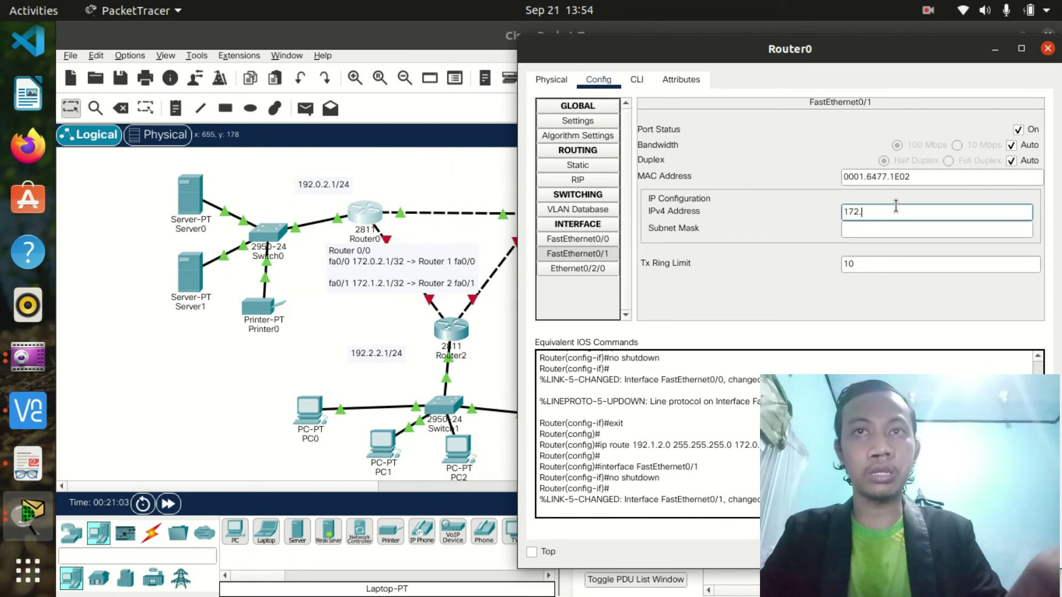
pyautogui.write('.2.1')
pyautogui.click(877, 231)
pyautogui.moveTo(877, 233); pyautogui.dragTo(964, 240)
pyautogui.write('.255.255')
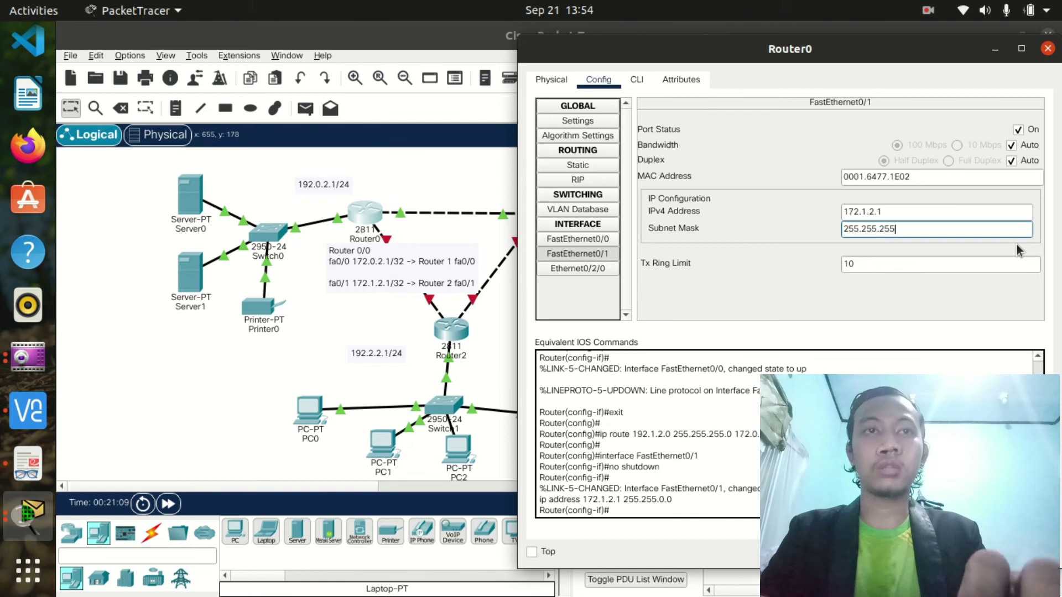
pyautogui.write('252')
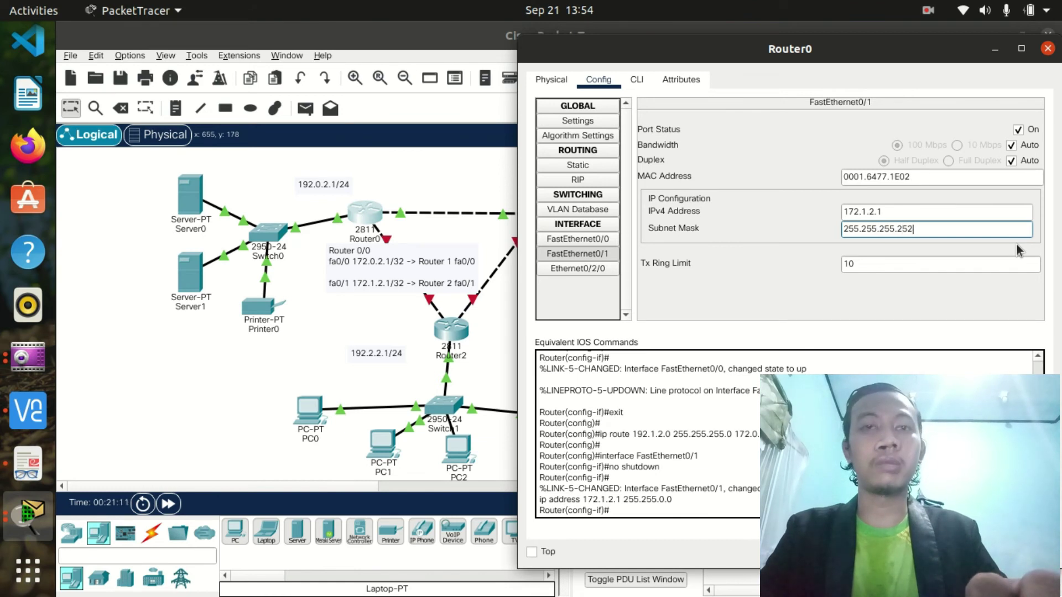
pyautogui.click(1048, 51)
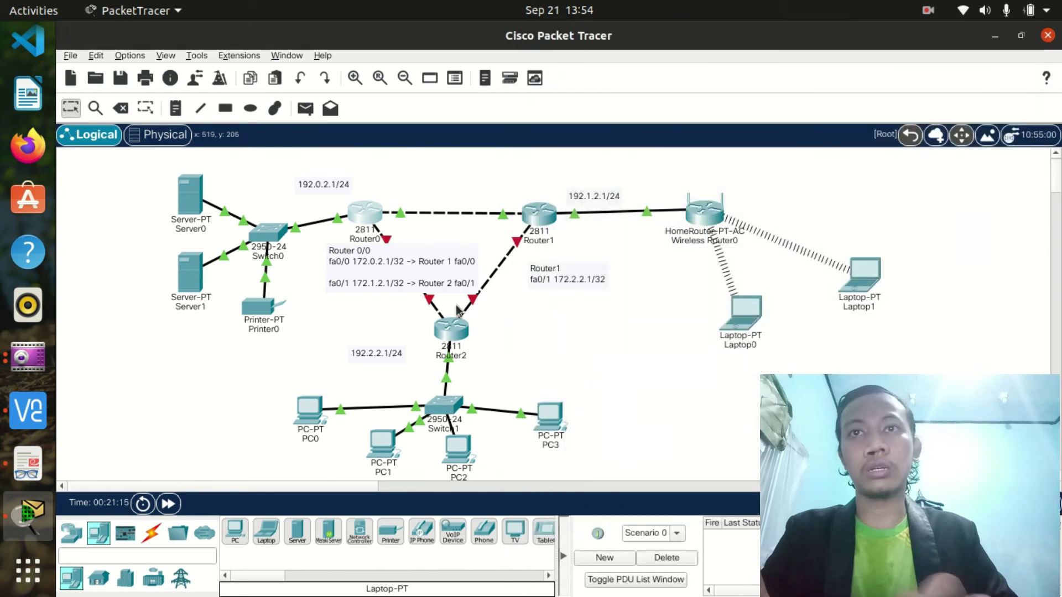
# - Turn on the FastEthernet0/1 port of Router2
pyautogui.click(449, 328)
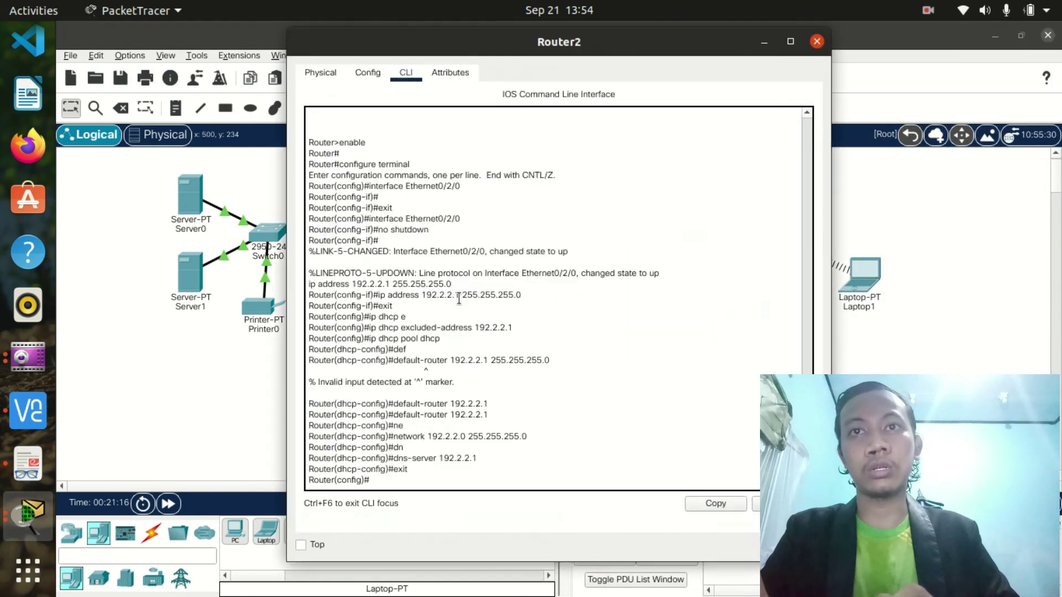
pyautogui.click(378, 74)
pyautogui.moveTo(484, 38); pyautogui.dragTo(801, 74)
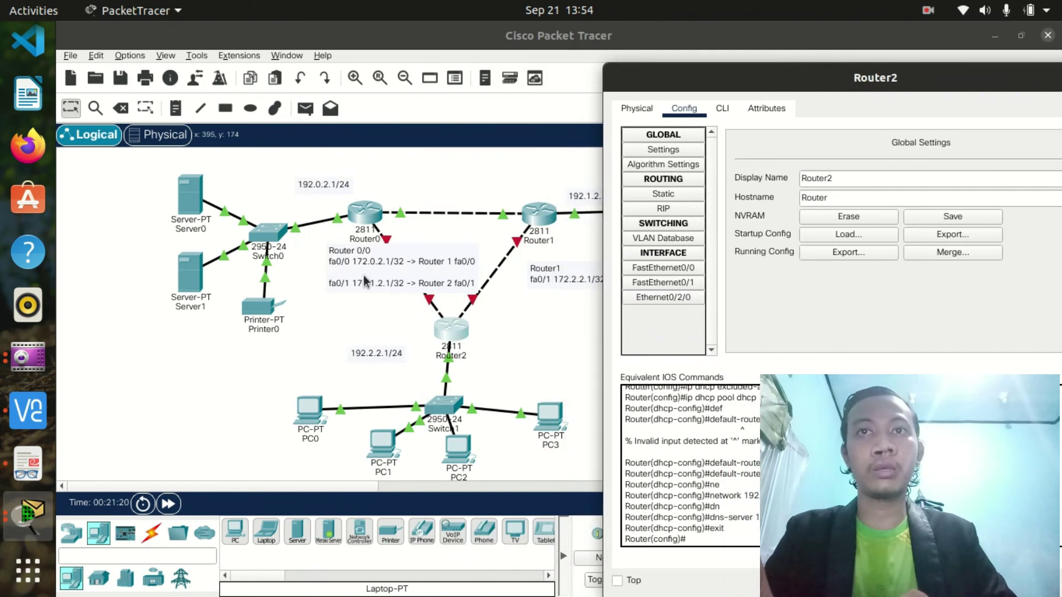
pyautogui.click(634, 283)
pyautogui.moveTo(933, 70); pyautogui.dragTo(832, 105)
pyautogui.click(962, 158)
# - Set Router2's FastEthernet0/1 to IPv4 address 172.1.2.2 with subnet mask 255.255.255.252 and close the router's window
pyautogui.click(891, 269)
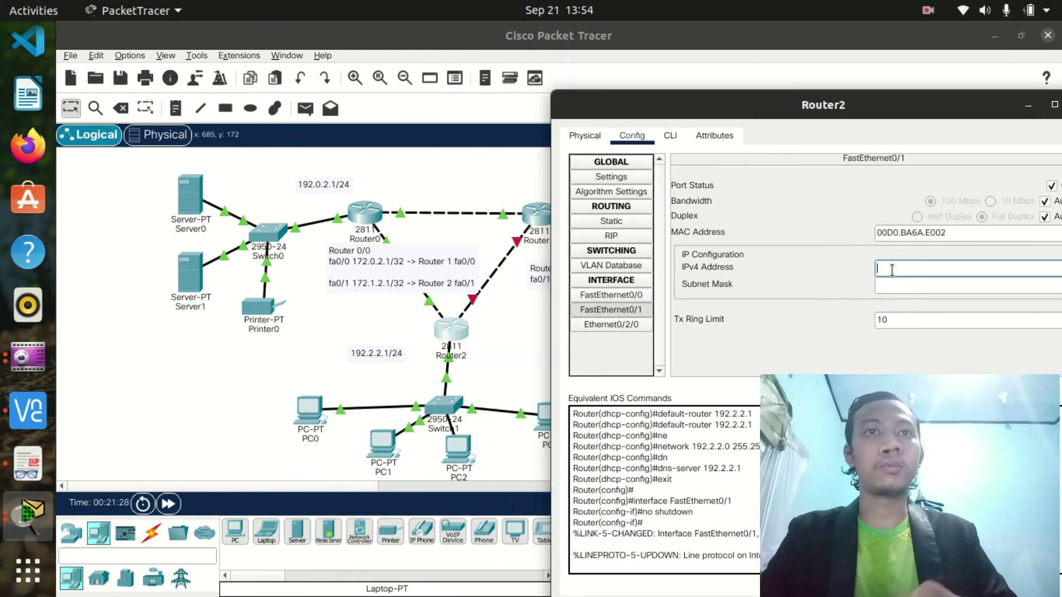
pyautogui.write('172.1.')
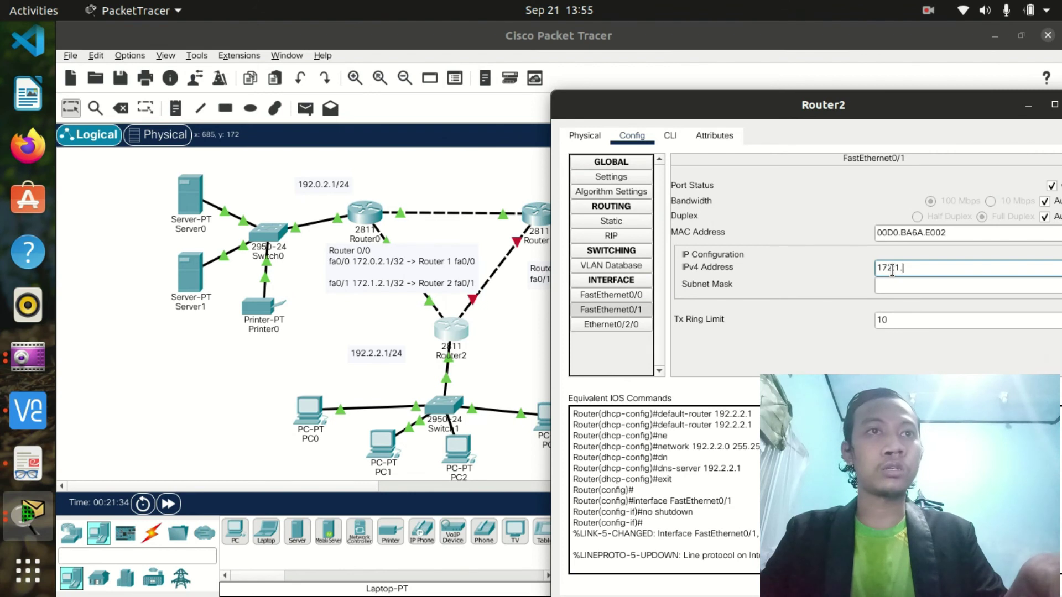
pyautogui.write('2.2')
pyautogui.click(912, 286)
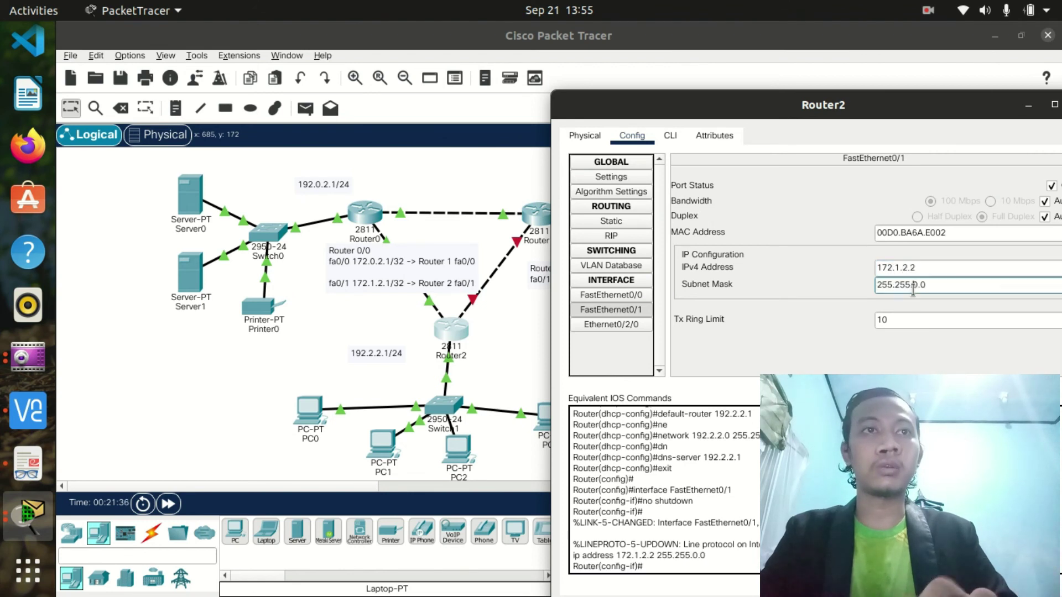
pyautogui.moveTo(910, 286); pyautogui.dragTo(968, 300)
pyautogui.write('255.25')
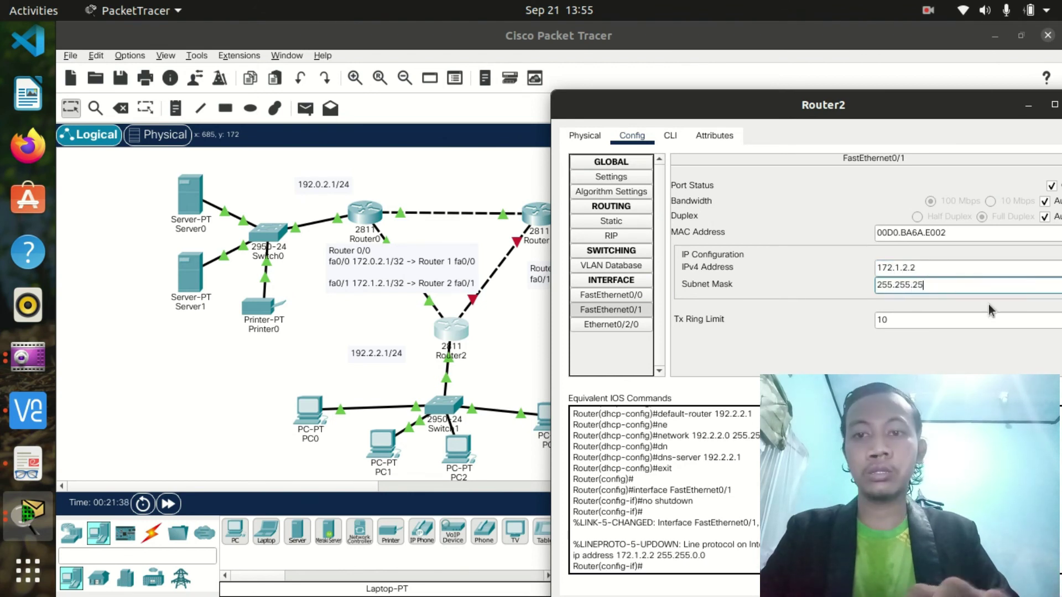
pyautogui.write('2')
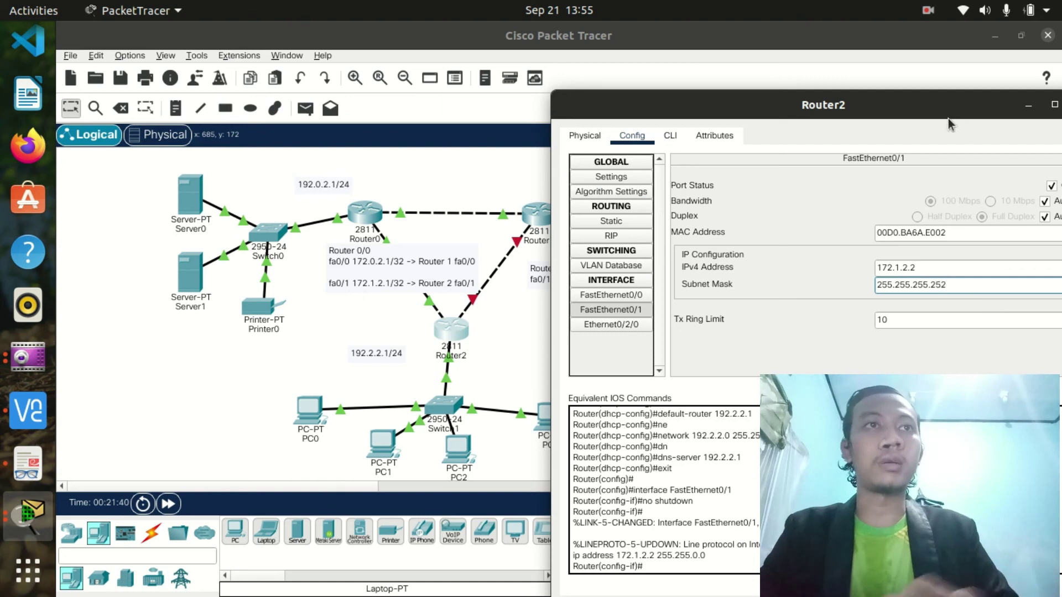
pyautogui.moveTo(944, 110); pyautogui.dragTo(743, 104)
pyautogui.click(880, 100)
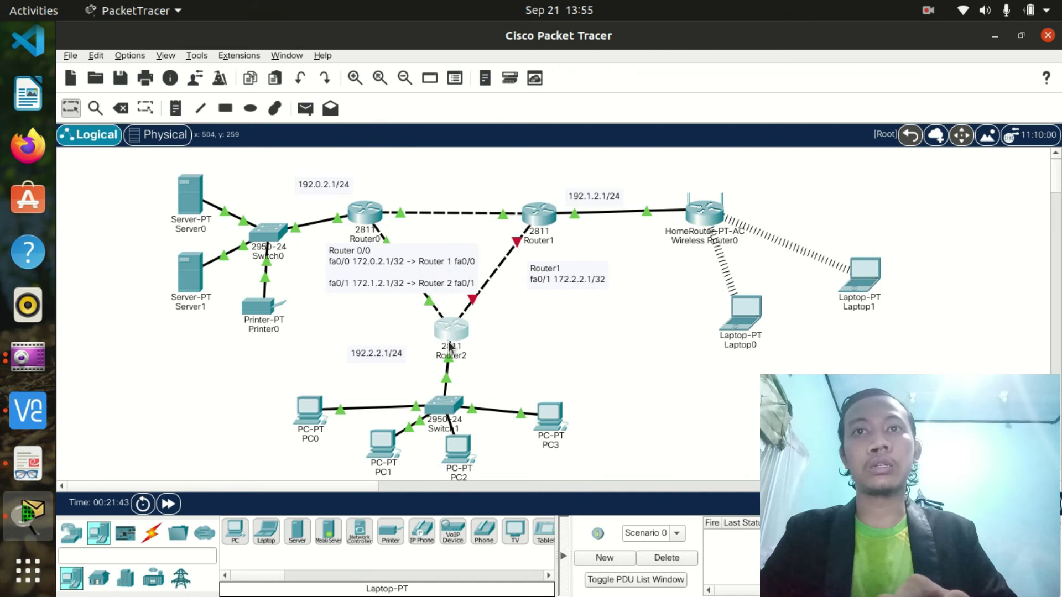
# - Fill in a new static route on Router2 with network 192.0.2.0 and mask 255.255.255.0
pyautogui.click(463, 334)
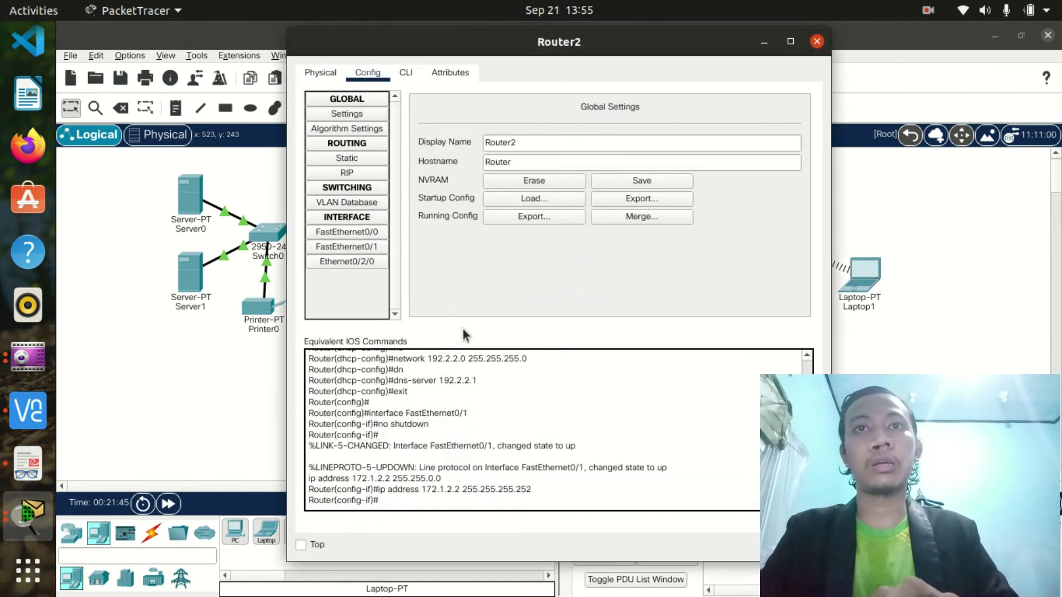
pyautogui.moveTo(520, 56); pyautogui.dragTo(779, 52)
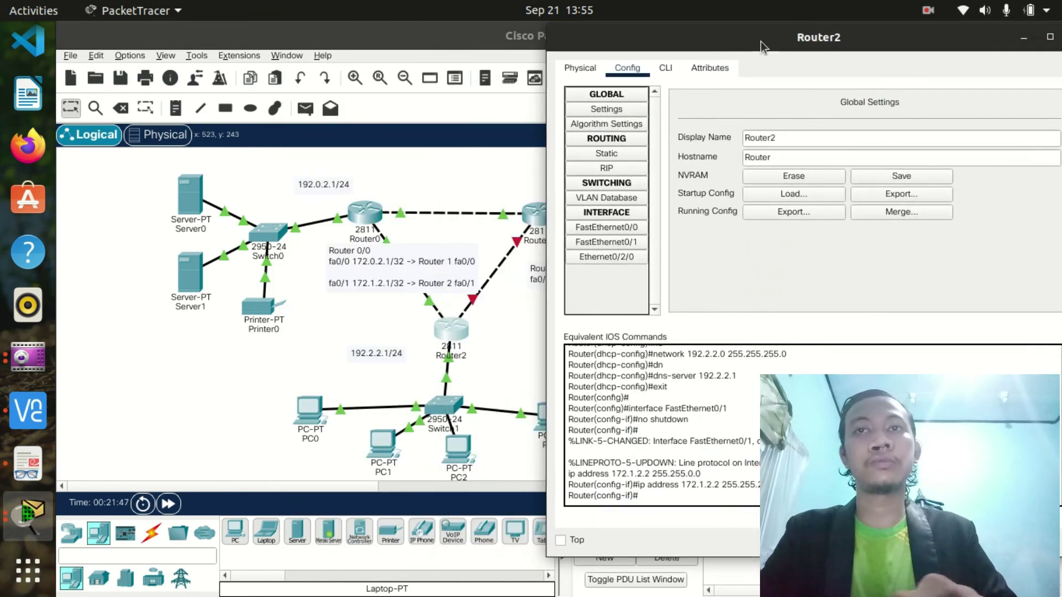
pyautogui.click(607, 153)
pyautogui.click(779, 124)
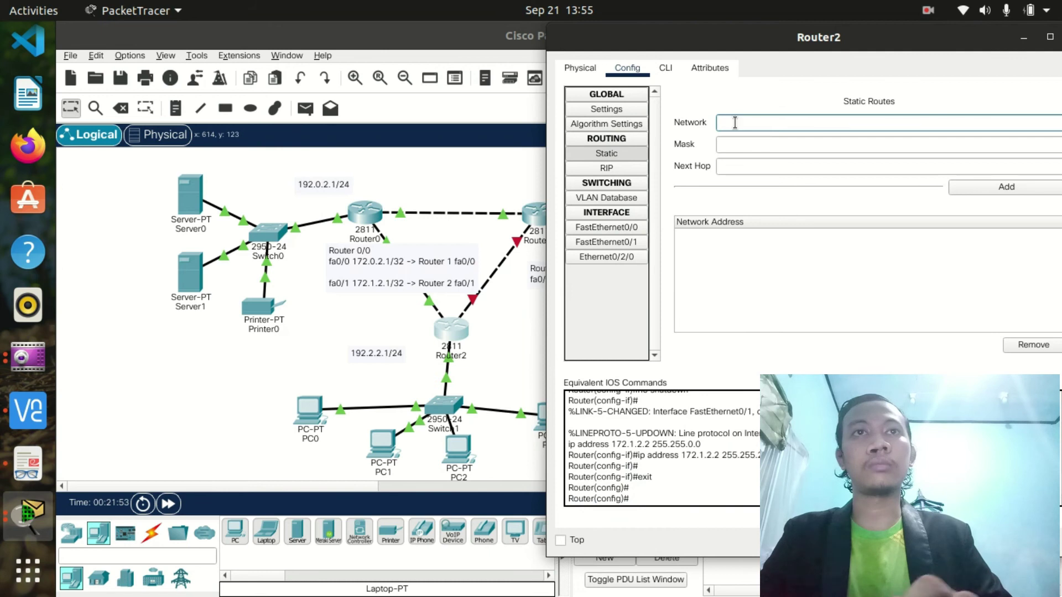
pyautogui.write('192')
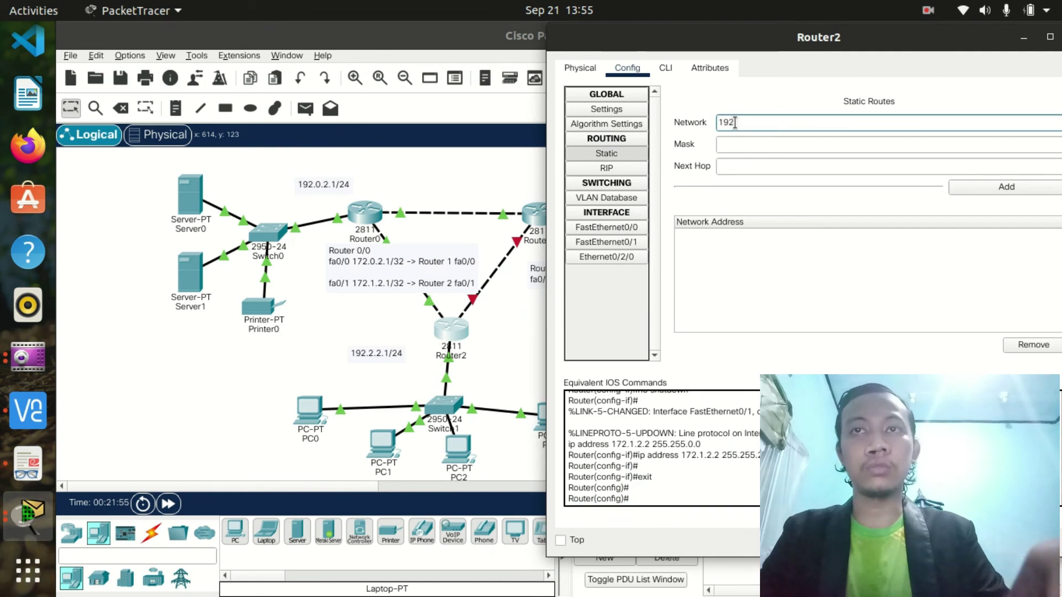
pyautogui.write('.0.2.')
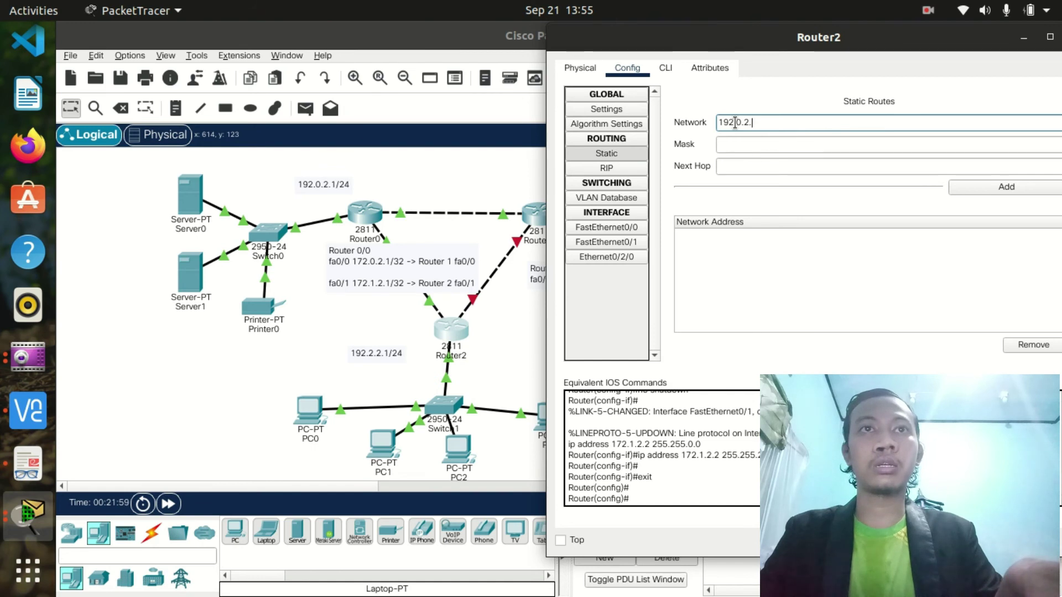
pyautogui.write('0')
pyautogui.click(772, 150)
pyautogui.write('255.2')
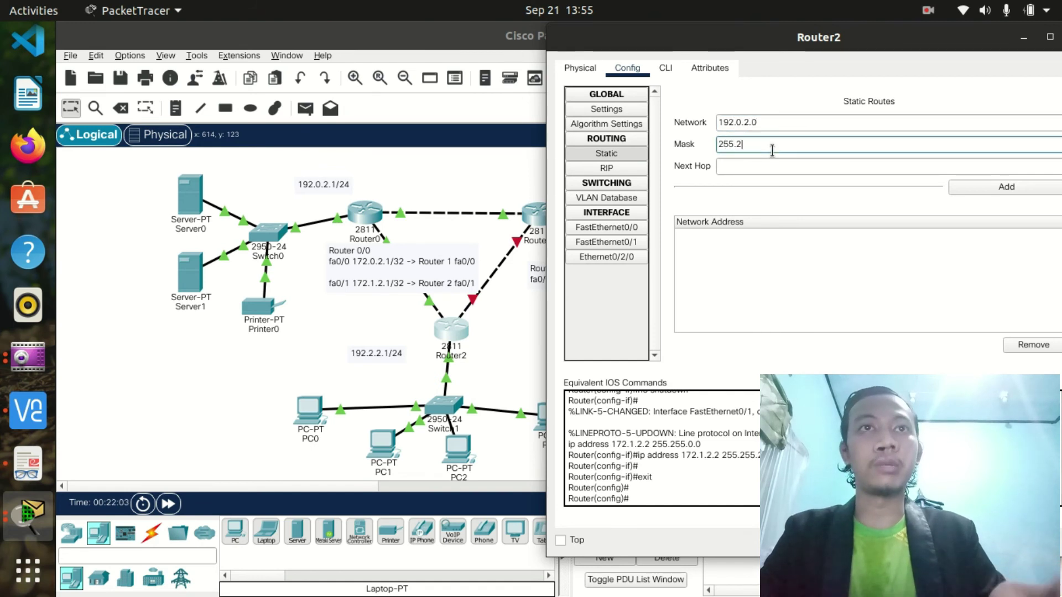
pyautogui.write('55.255.')
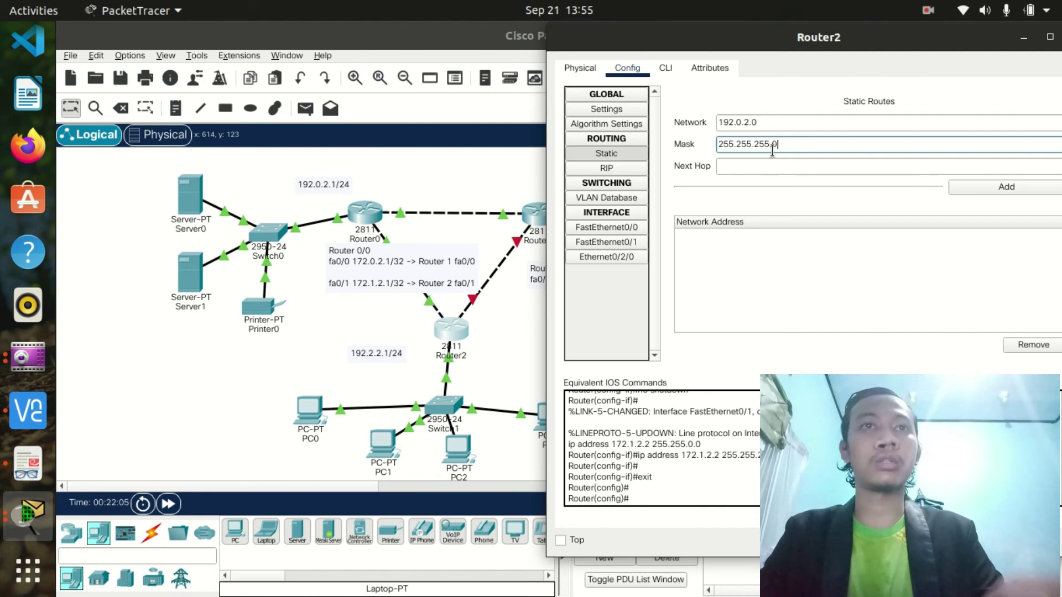
# - Set the next hop of Router2's static route to 172.1.2.1, add the route and close the router's window
pyautogui.click(778, 166)
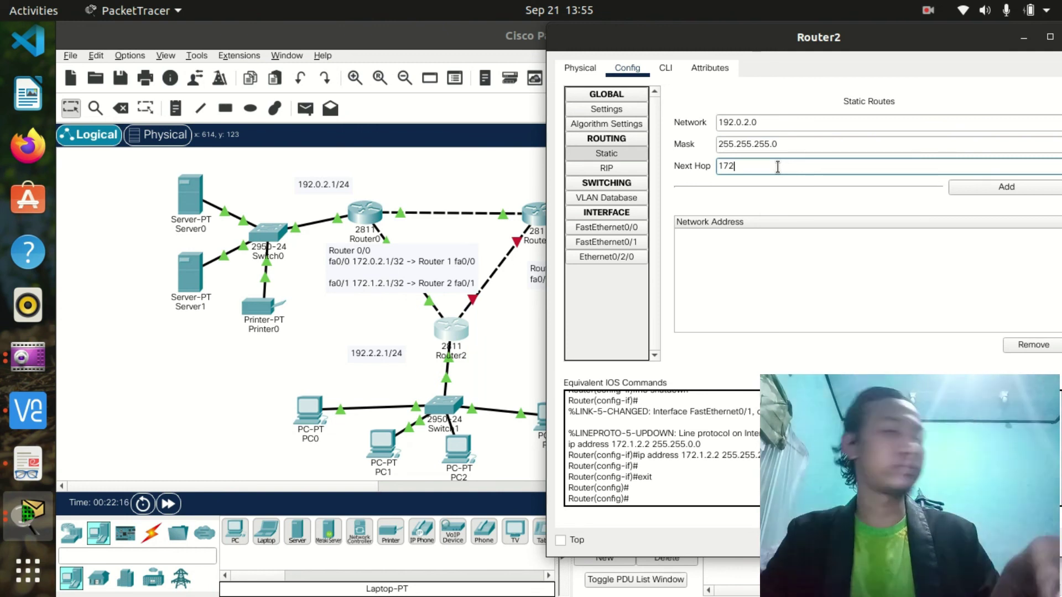
pyautogui.write('.1.2.')
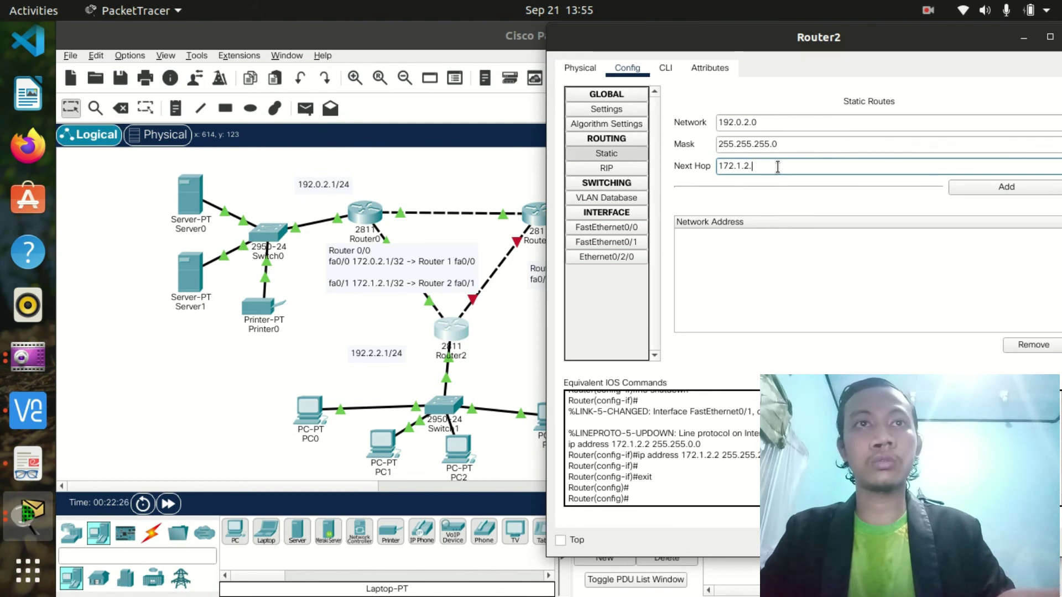
pyautogui.write('1')
pyautogui.click(962, 191)
pyautogui.moveTo(763, 41); pyautogui.dragTo(591, 39)
pyautogui.click(903, 37)
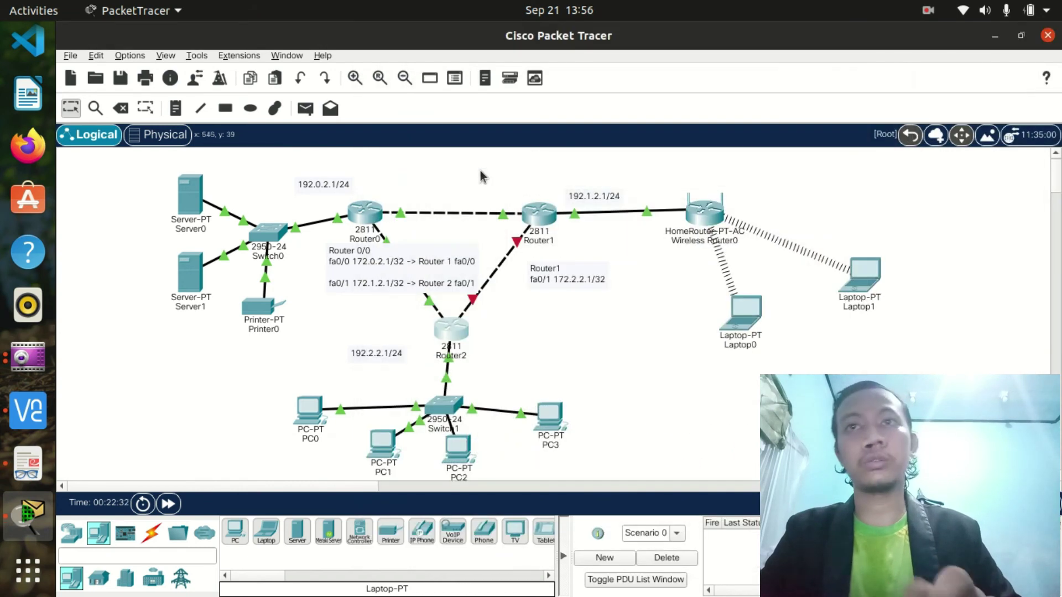
# - Fill in a new static route on Router0 with network 192.2.2.0 and mask 255.255.255.0
pyautogui.click(367, 217)
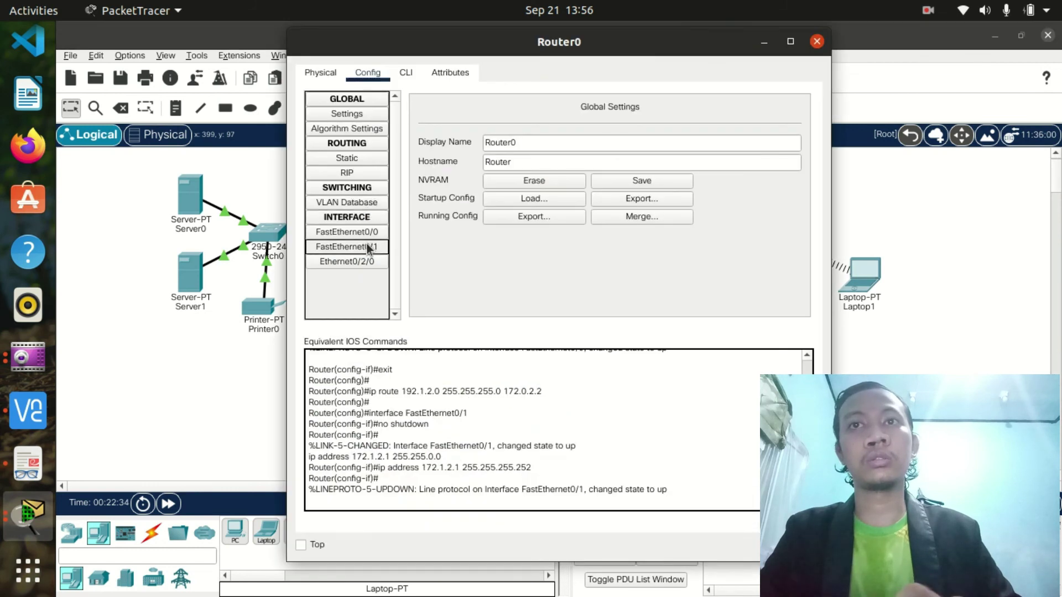
pyautogui.click(360, 158)
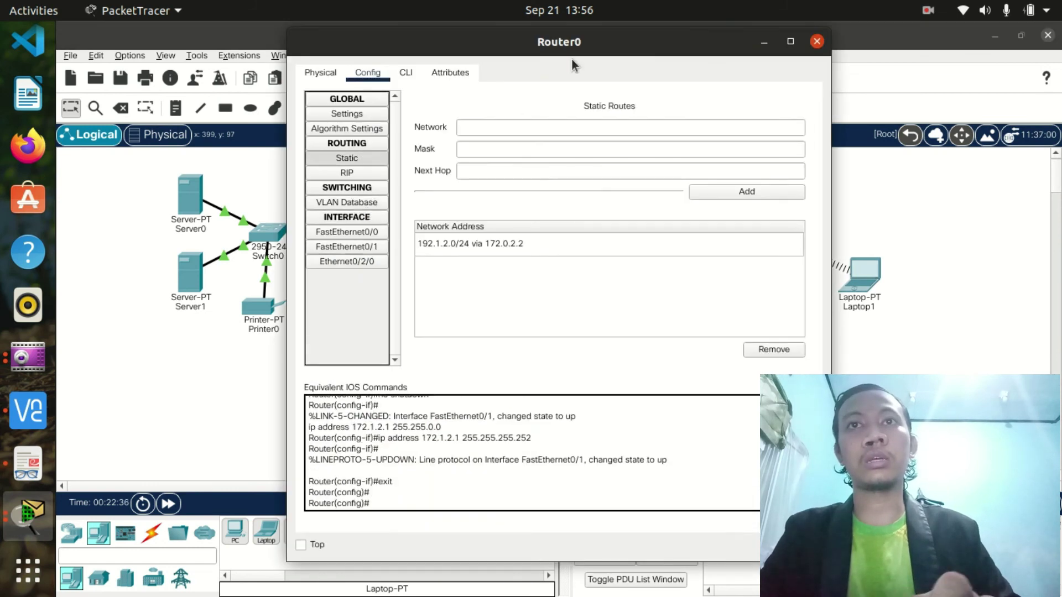
pyautogui.moveTo(539, 48); pyautogui.dragTo(849, 84)
pyautogui.click(799, 163)
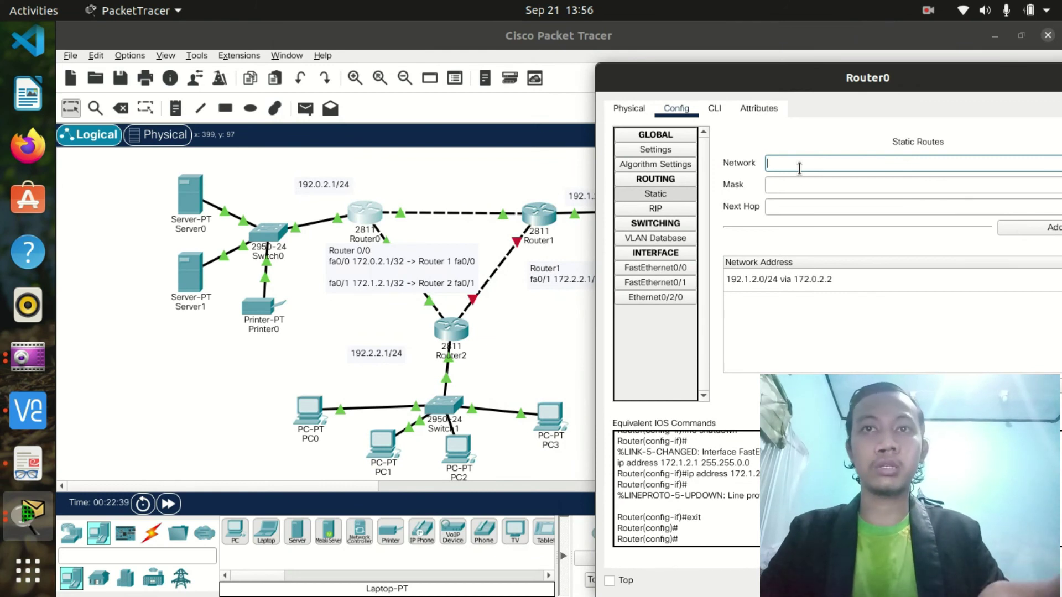
pyautogui.write('192.2.2.0')
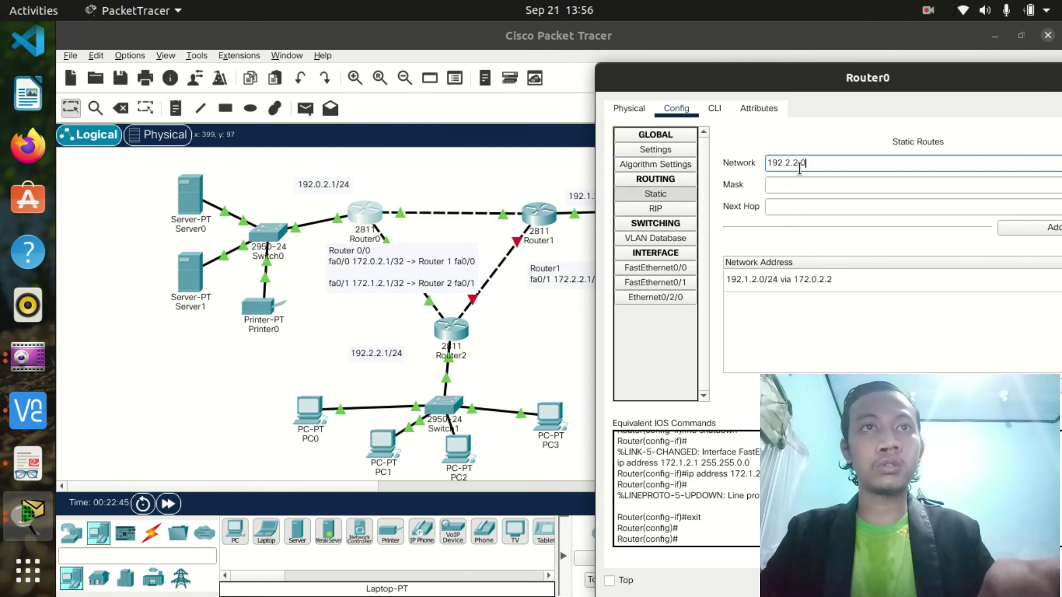
pyautogui.click(816, 186)
pyautogui.write('255')
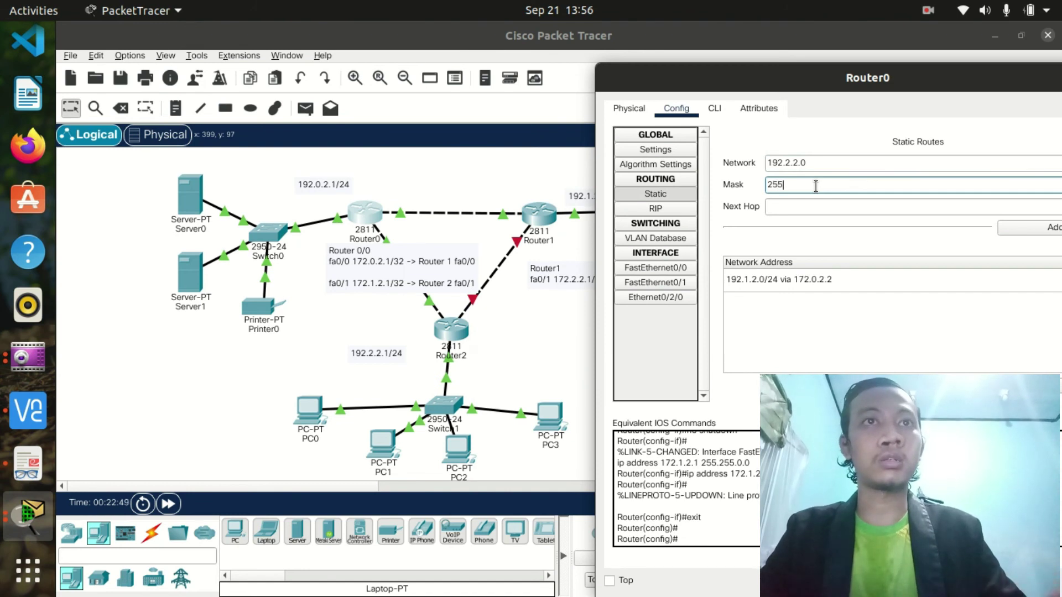
pyautogui.write('.255')
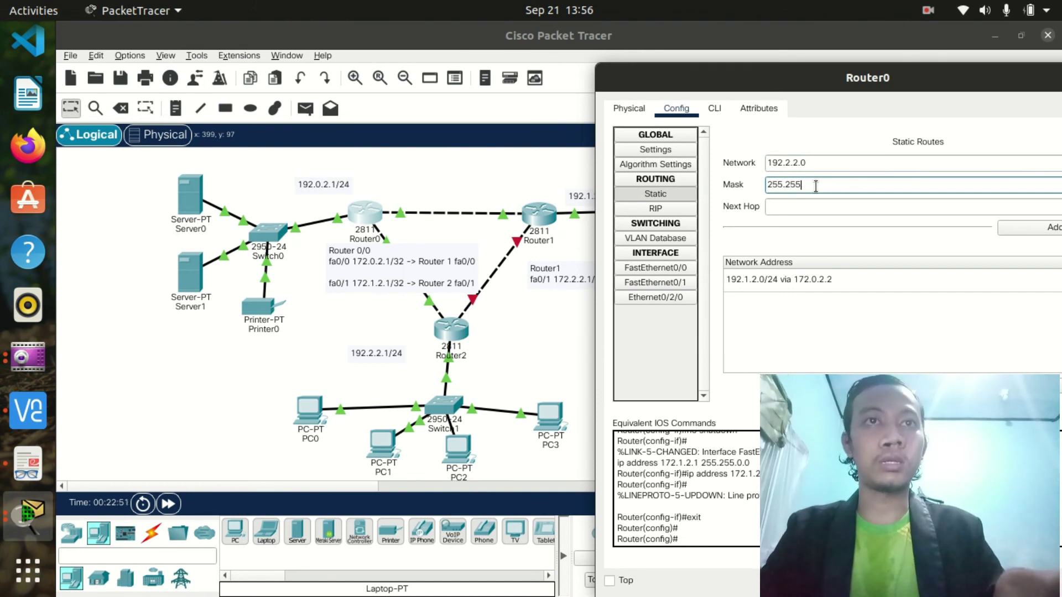
pyautogui.write('.255.p')
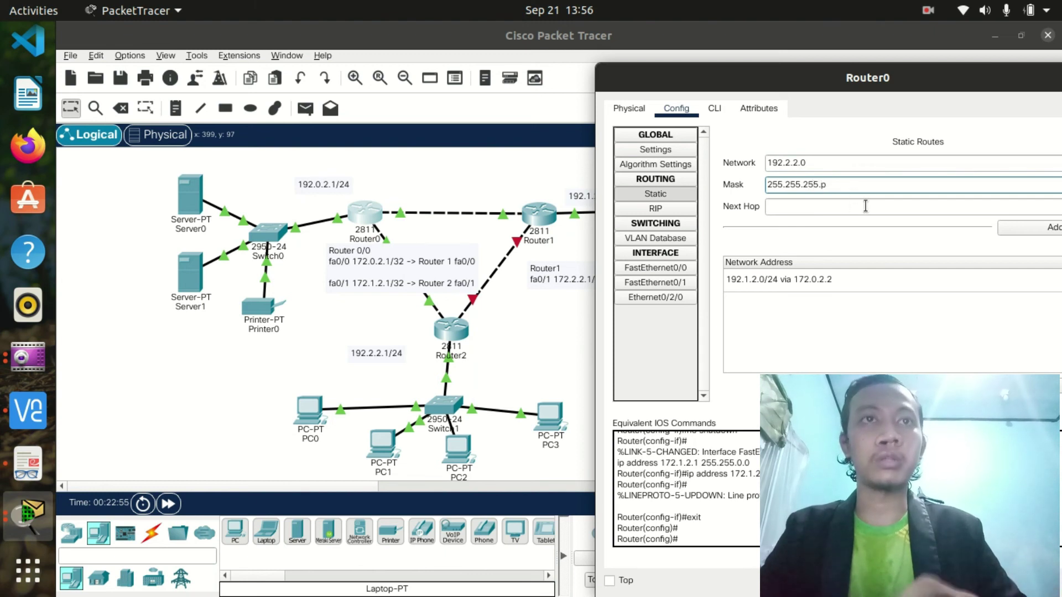
pyautogui.press('BackSpace')
pyautogui.write('0')
# - Set the next hop of Router0's new static route to 172.1.2.2, add the route and close the router's window
pyautogui.click(845, 207)
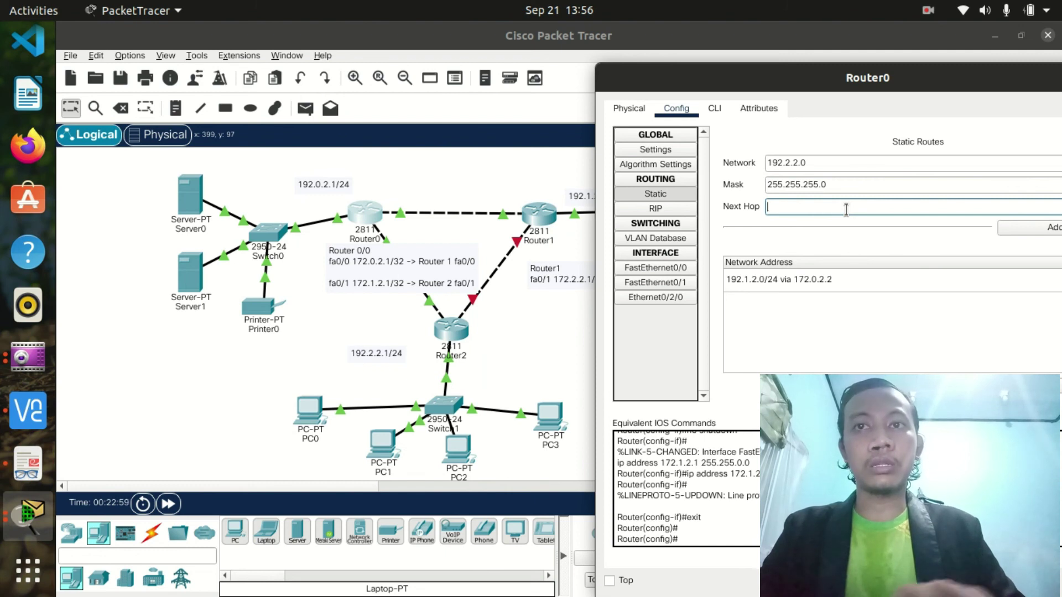
pyautogui.write('172.1.2.')
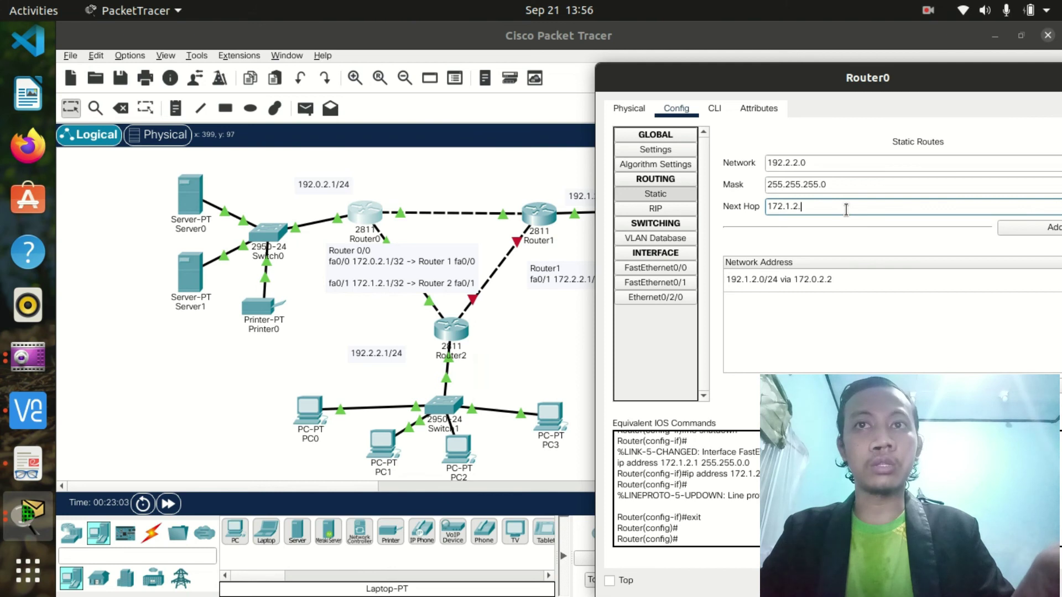
pyautogui.write('2')
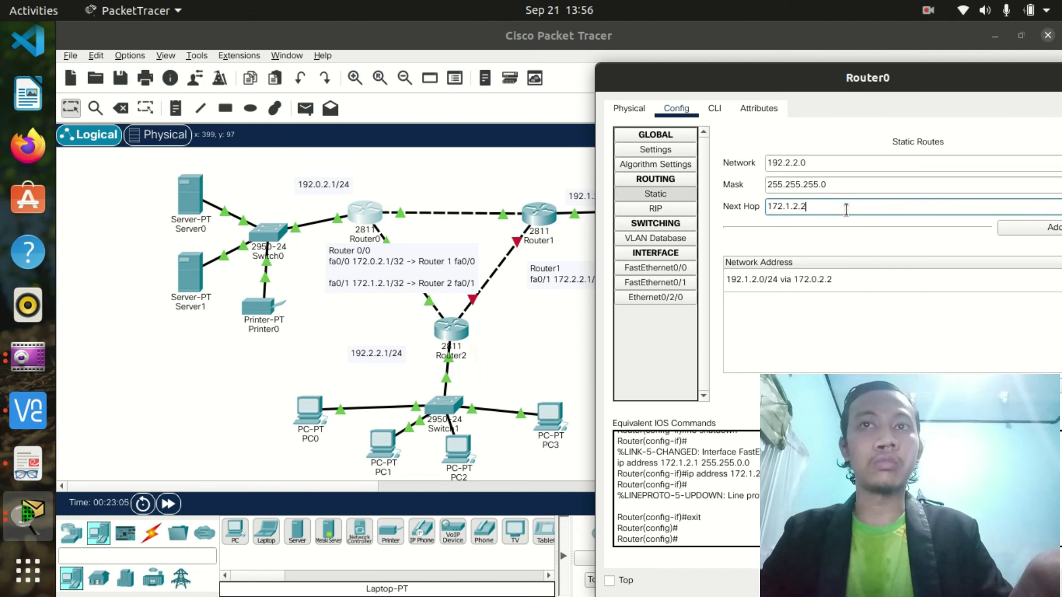
pyautogui.click(1040, 231)
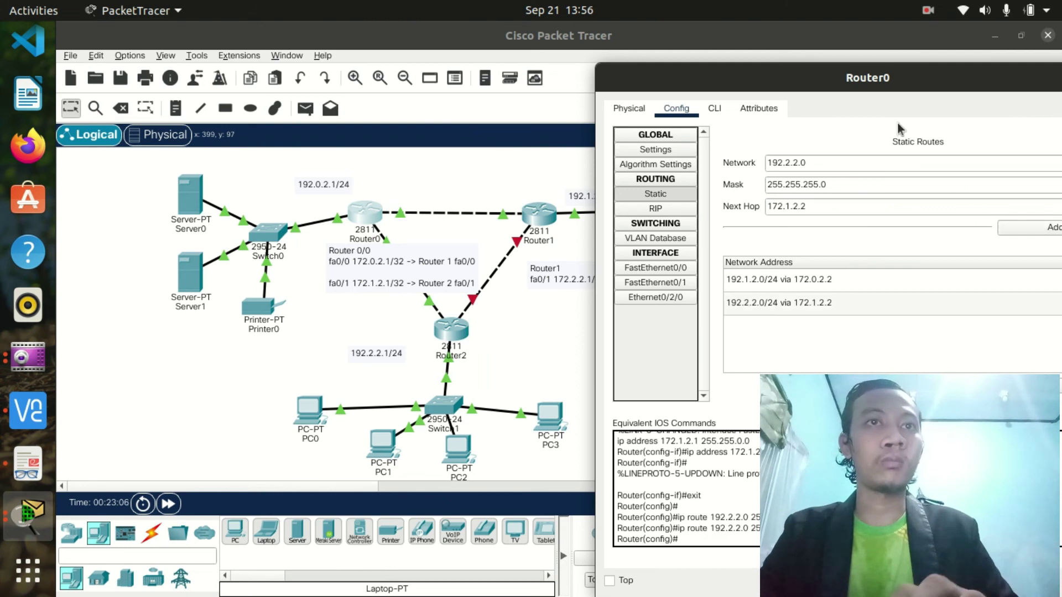
pyautogui.moveTo(934, 82); pyautogui.dragTo(671, 82)
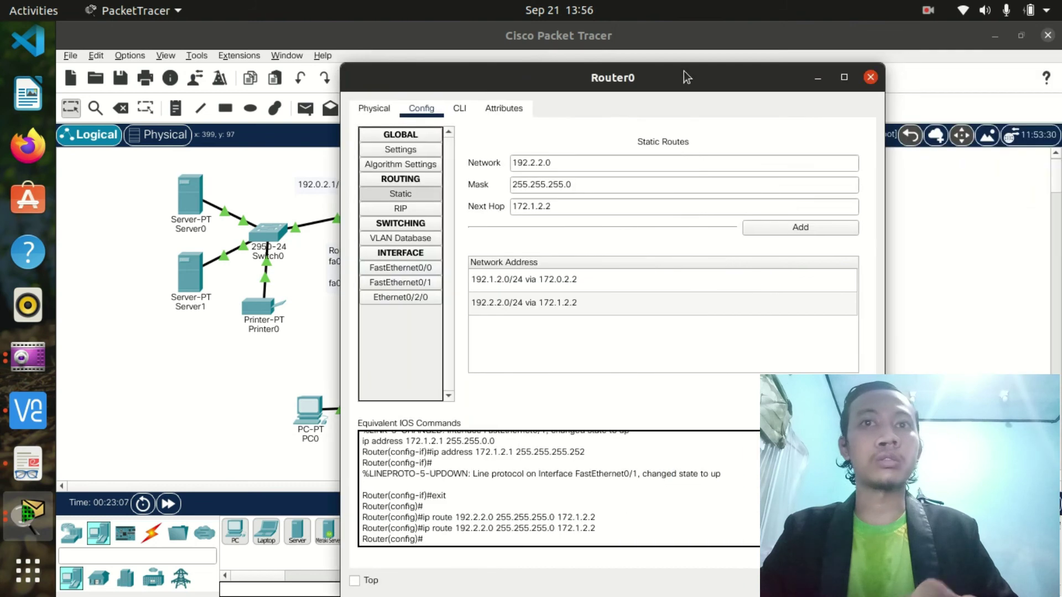
pyautogui.click(874, 85)
# - Ping 192.0.2.1 from PC3's command prompt, then close the PC's window
pyautogui.click(546, 426)
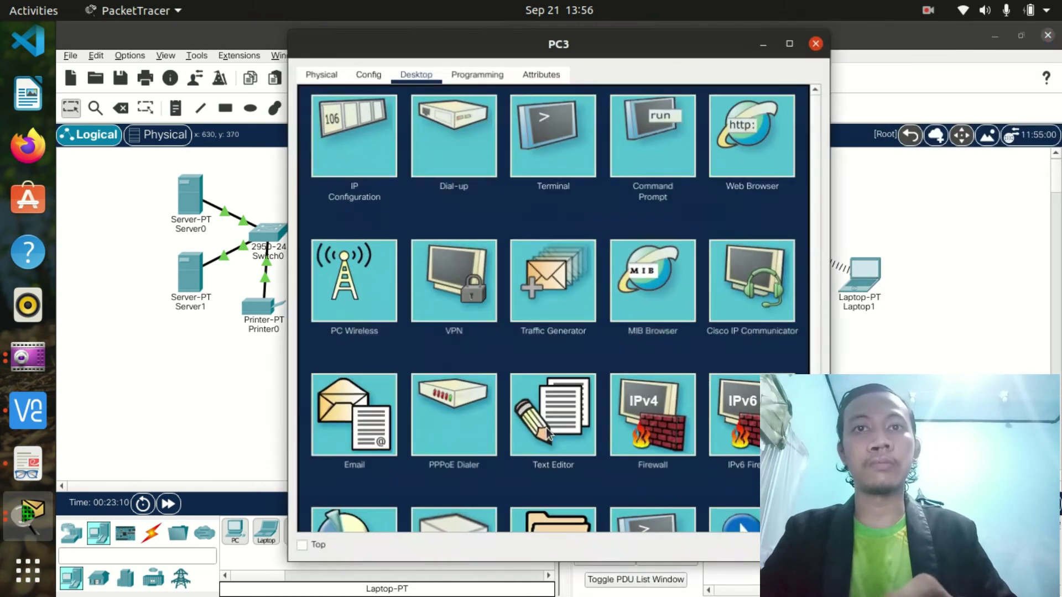
pyautogui.click(630, 144)
pyautogui.moveTo(522, 38); pyautogui.dragTo(692, 64)
pyautogui.write('pi')
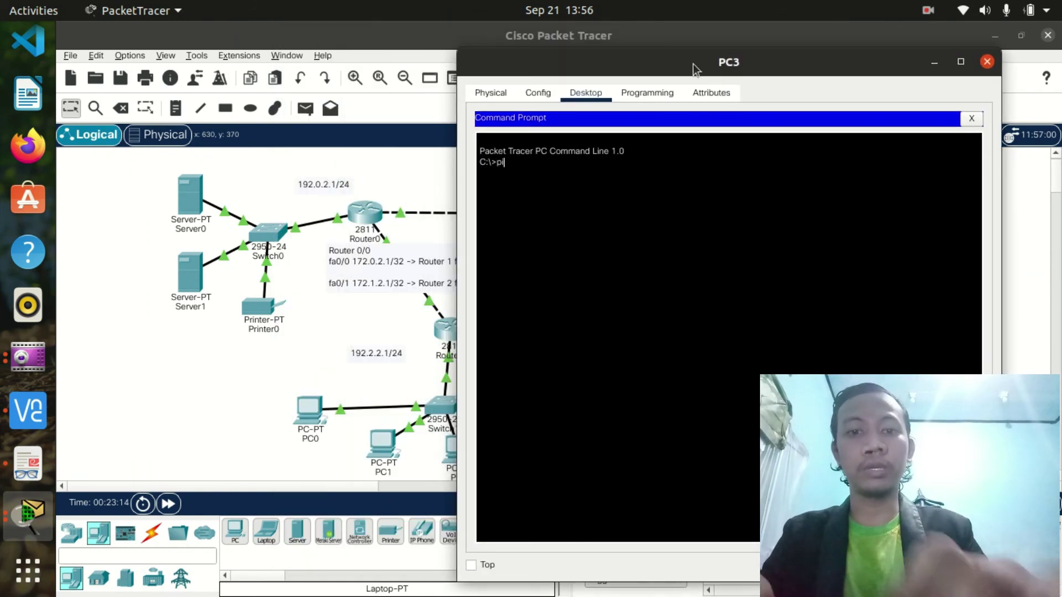
pyautogui.write('ng 192')
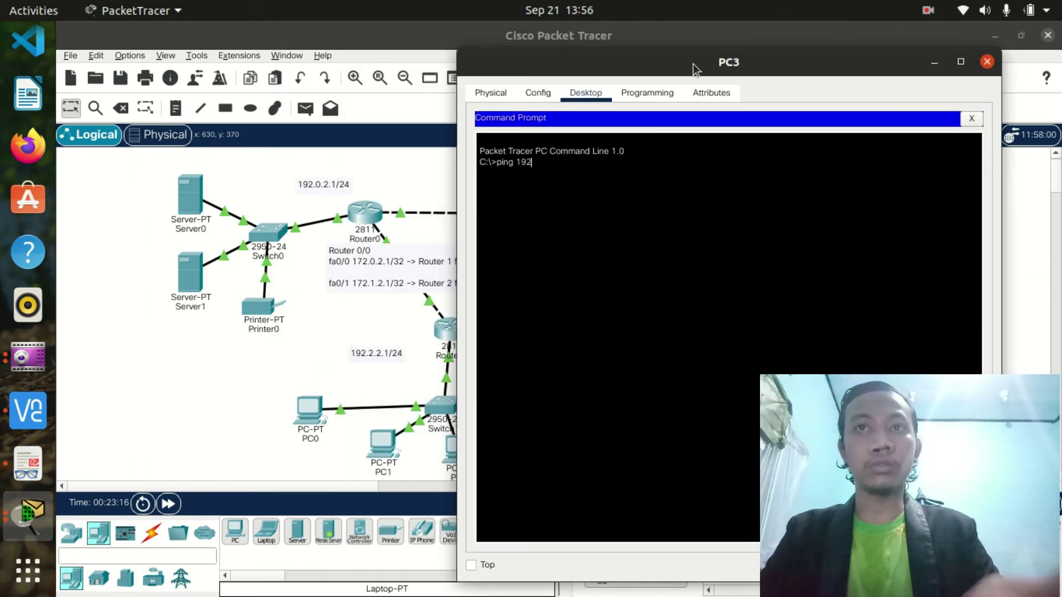
pyautogui.write('.0.')
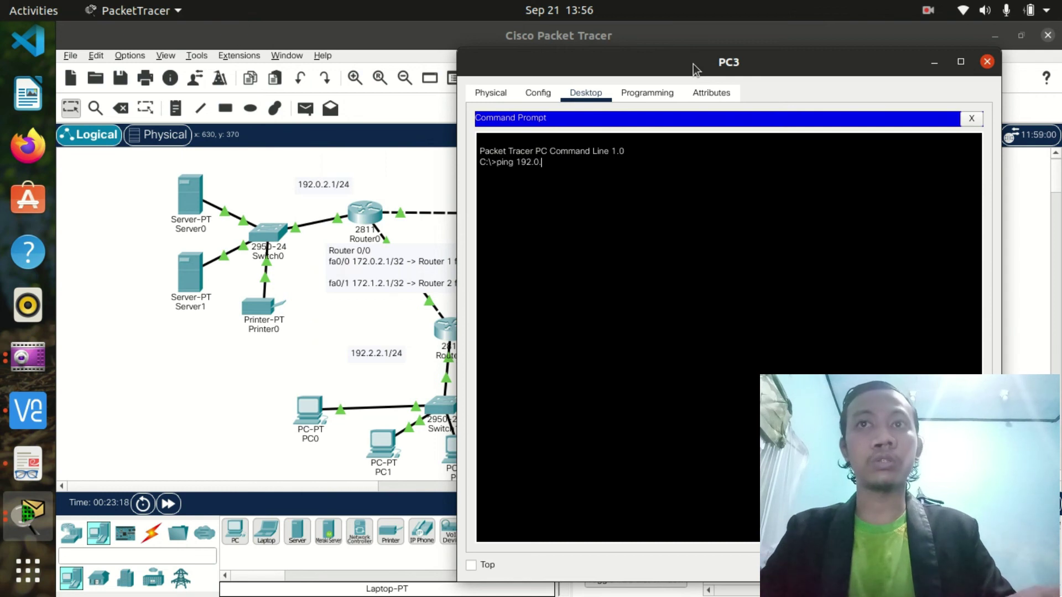
pyautogui.write('2.1')
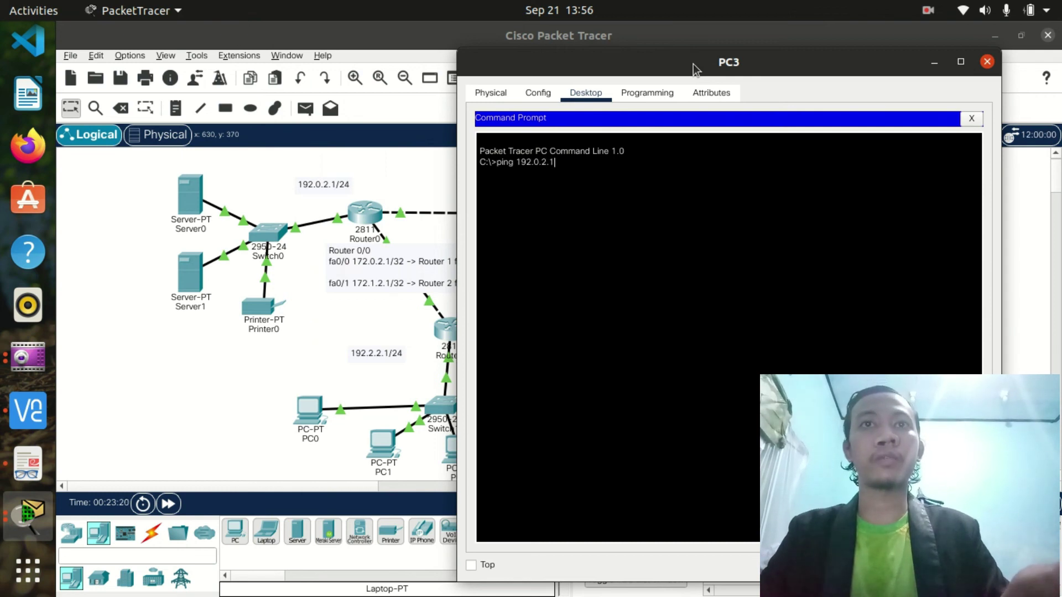
pyautogui.press('Return')
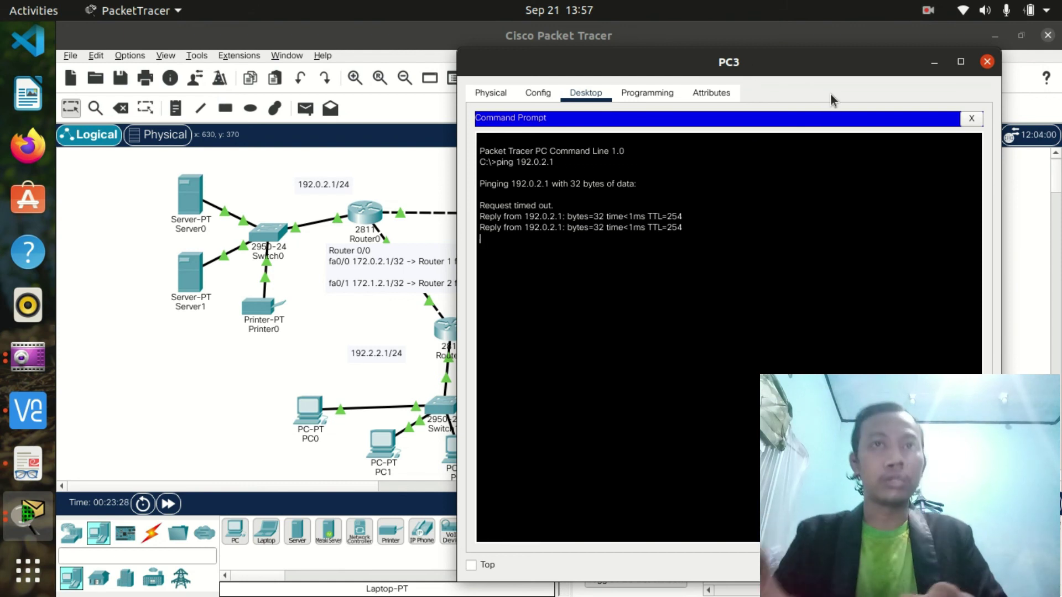
pyautogui.click(965, 121)
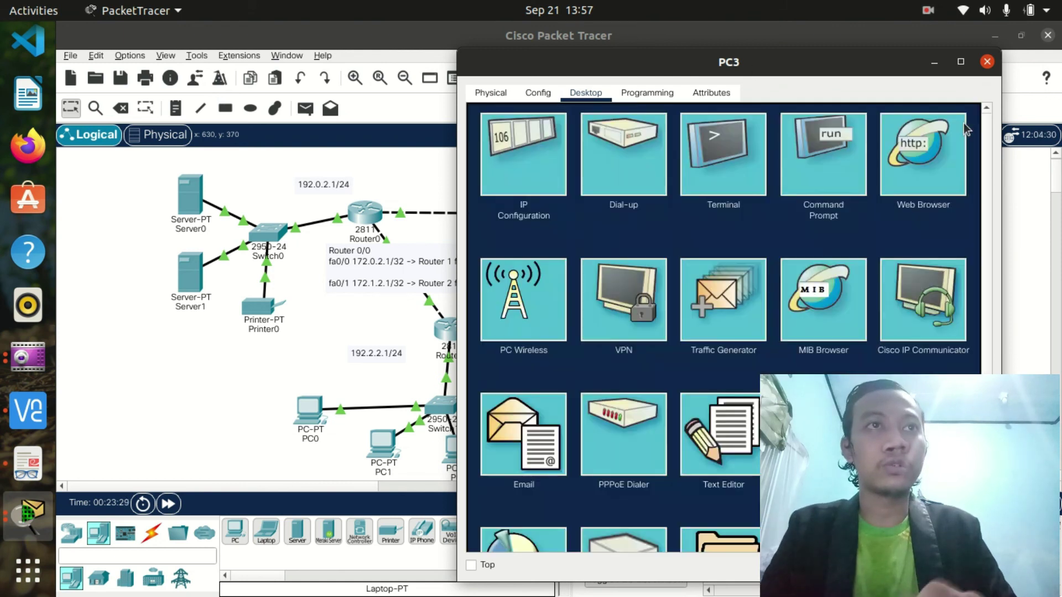
pyautogui.click(987, 62)
# - Set Router1's FastEthernet0/1 to IPv4 address 172.2.2.1 with subnet mask 255.255.255.252
pyautogui.click(538, 214)
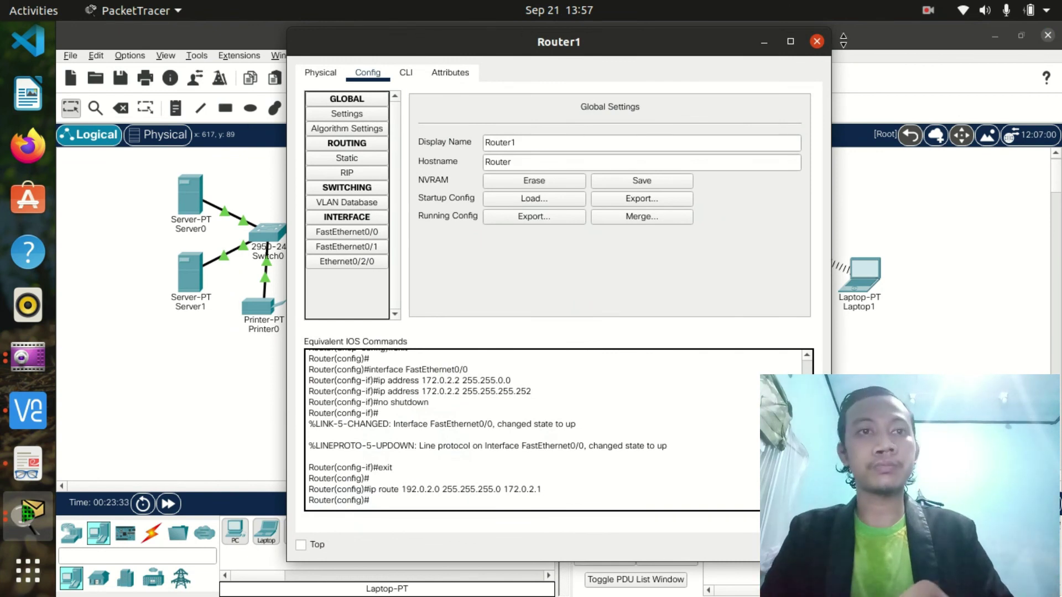
pyautogui.moveTo(673, 44); pyautogui.dragTo(901, 49)
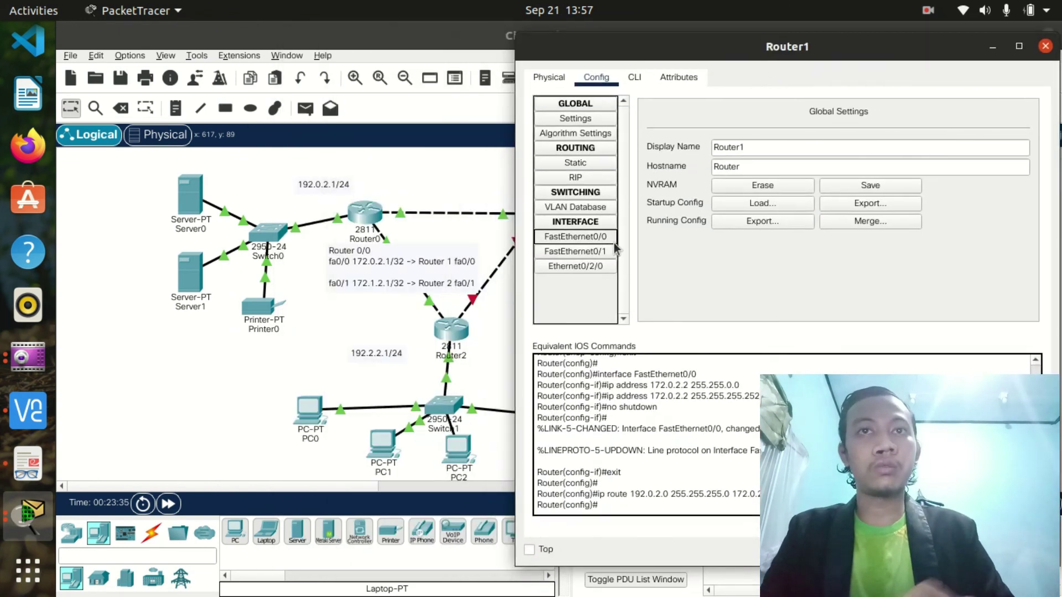
pyautogui.click(575, 251)
pyautogui.moveTo(822, 48); pyautogui.dragTo(897, 53)
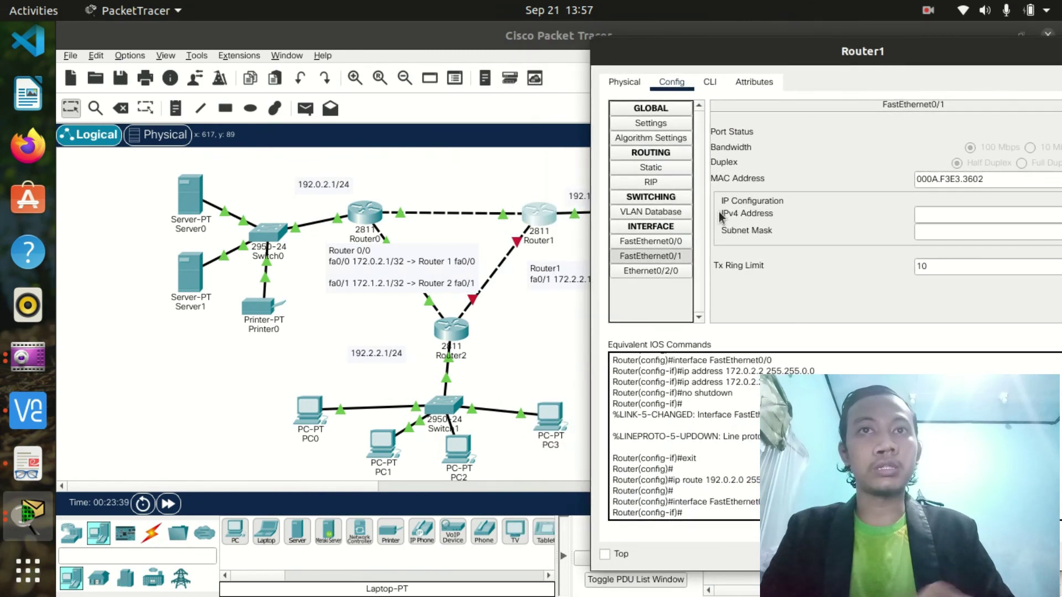
pyautogui.click(964, 219)
pyautogui.write('17')
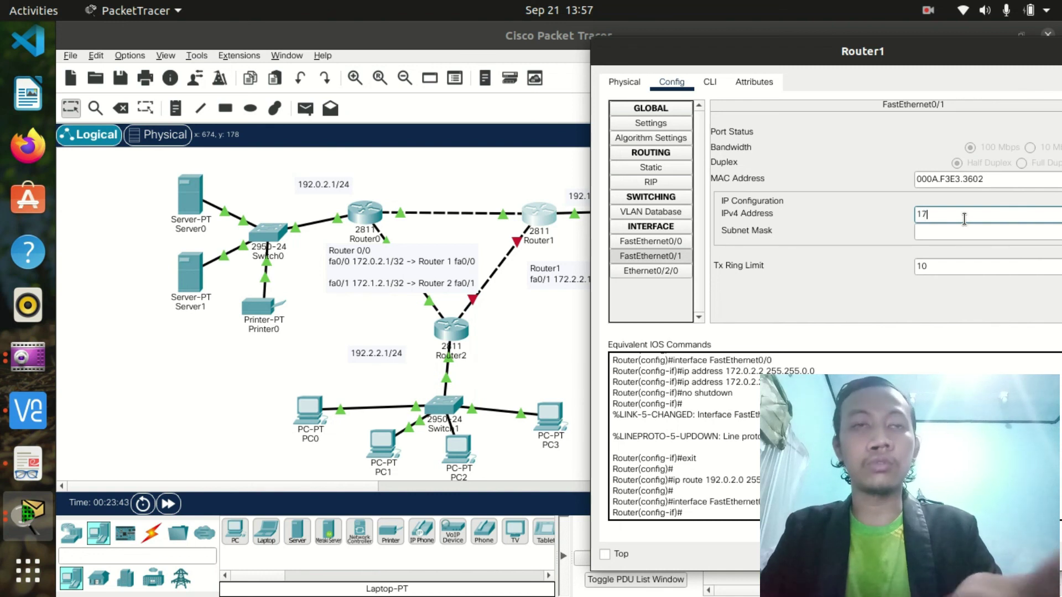
pyautogui.write('2.2.')
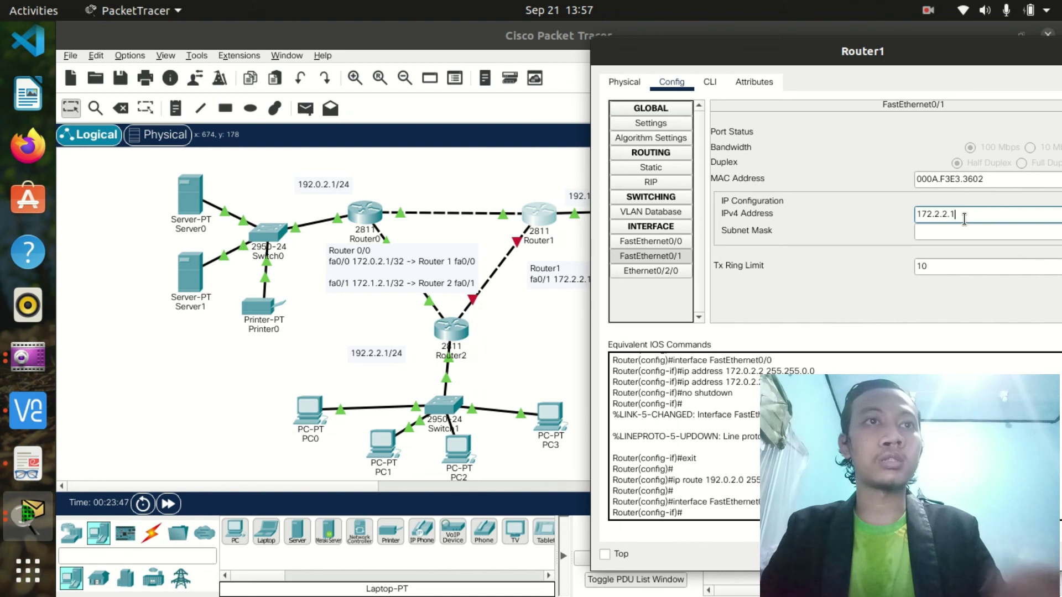
pyautogui.write('2.1')
pyautogui.click(964, 237)
pyautogui.moveTo(952, 236); pyautogui.dragTo(1039, 239)
pyautogui.write('255.252')
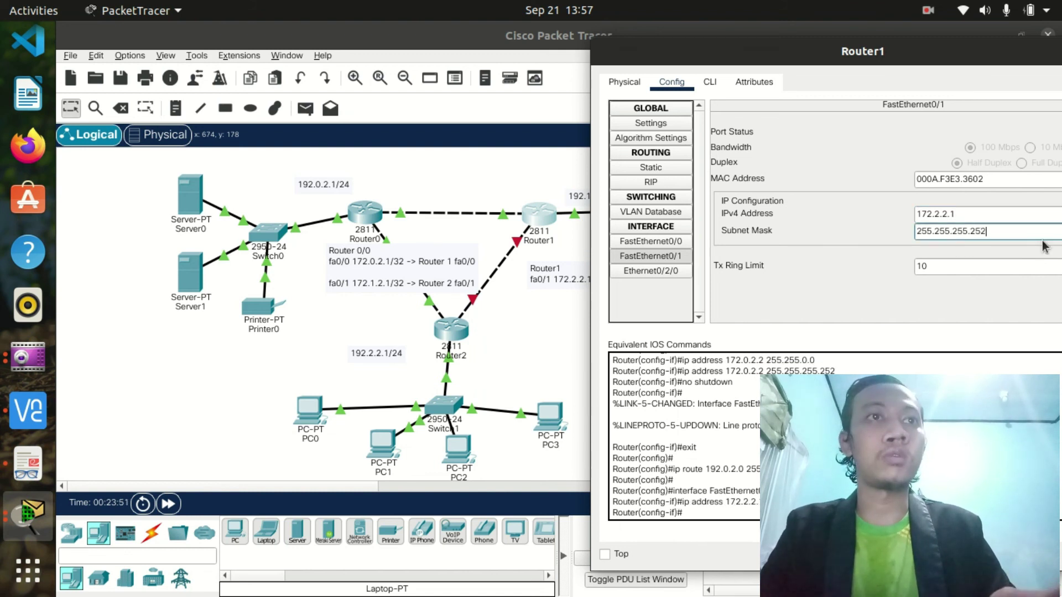
# - Turn on Router1's FastEthernet0/1 port and copy its IPv4 address before closing the router's window
pyautogui.moveTo(877, 59); pyautogui.dragTo(755, 42)
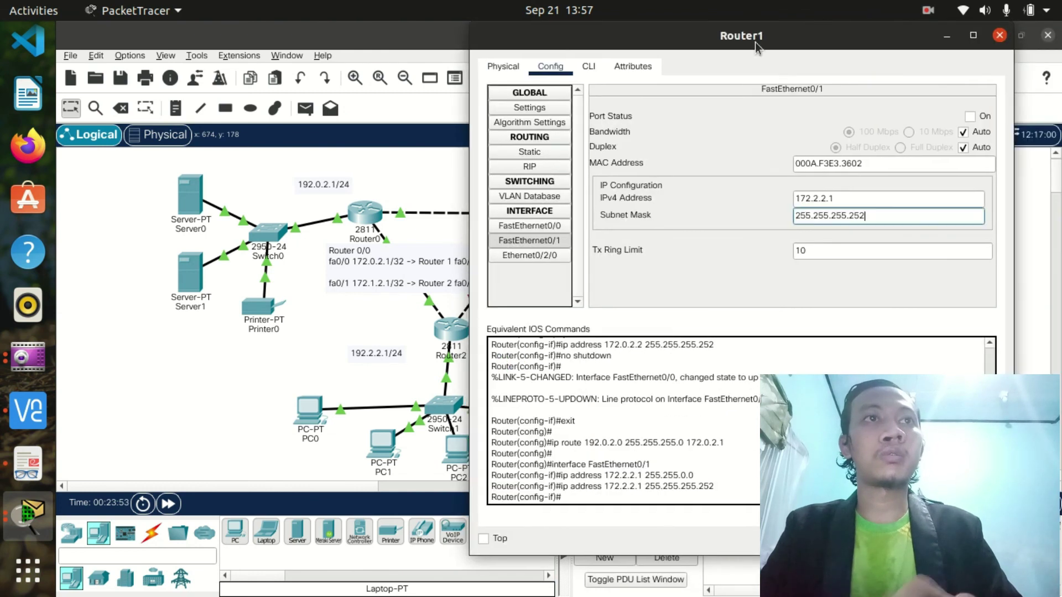
pyautogui.click(971, 117)
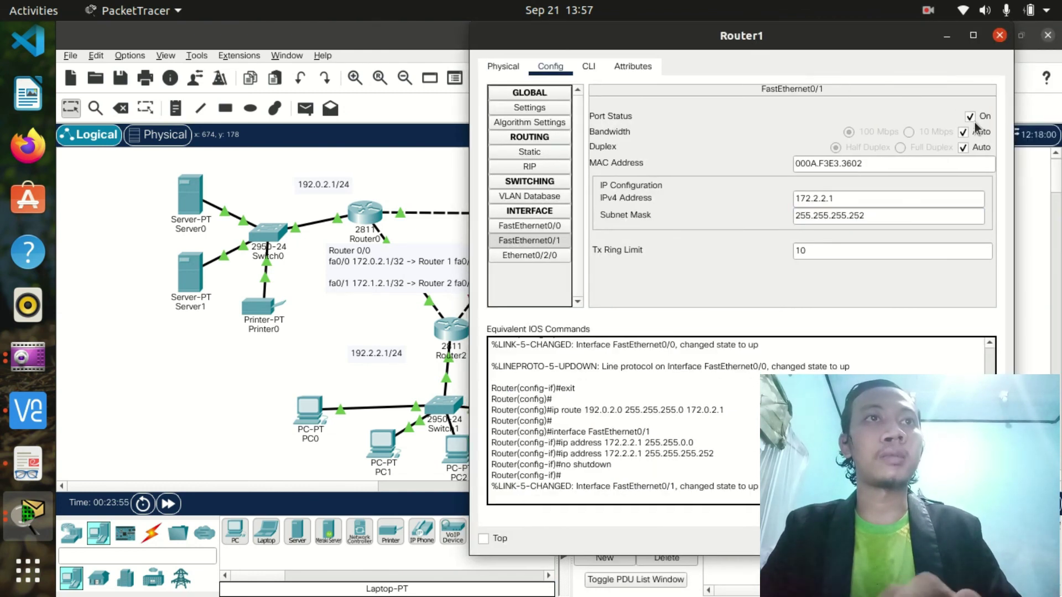
pyautogui.doubleClick(866, 201)
pyautogui.tripleClick(866, 200)
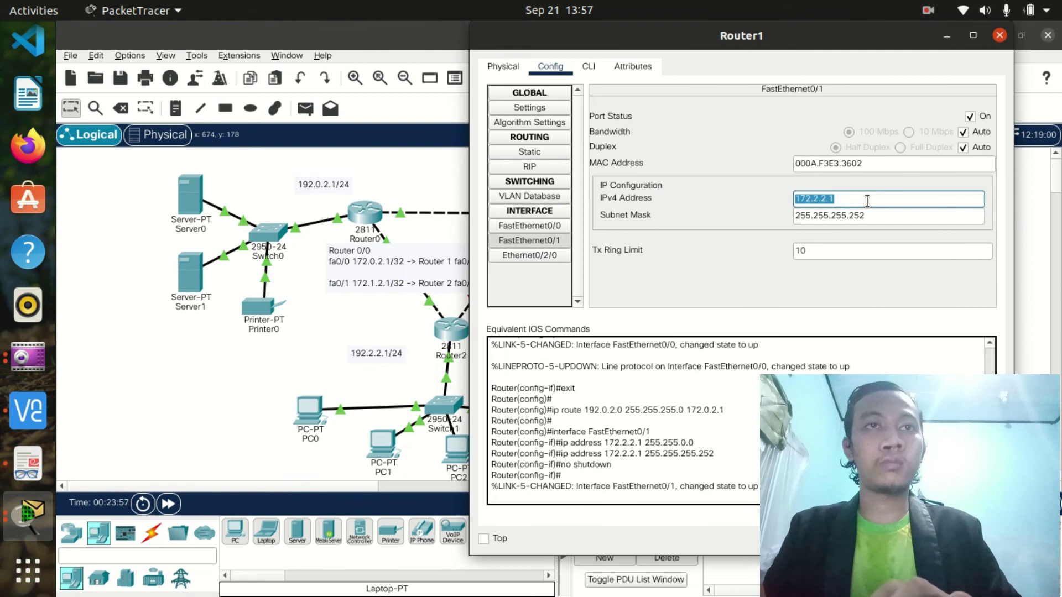
pyautogui.click(1000, 36)
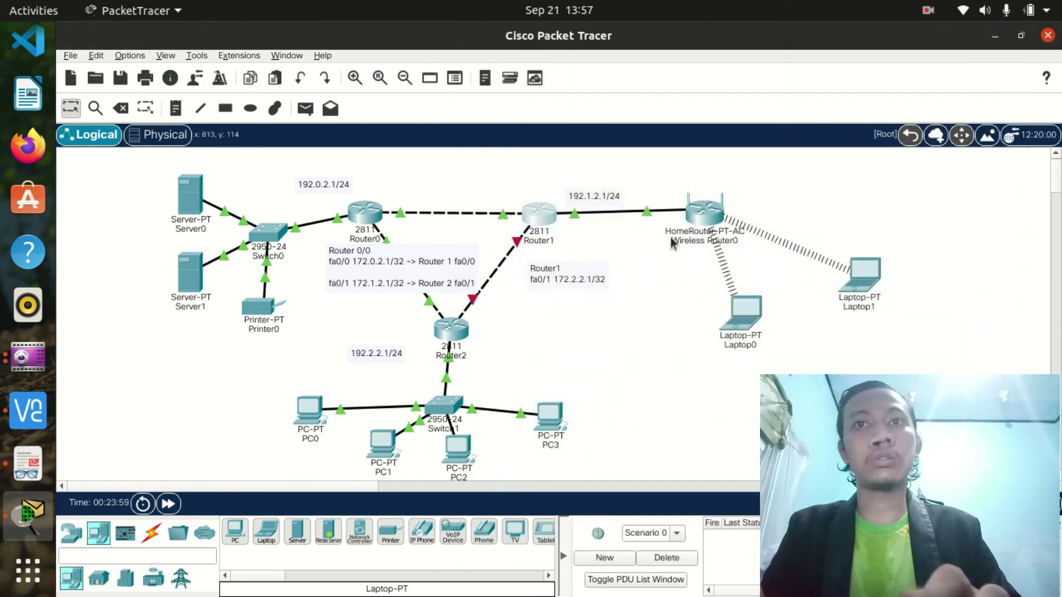
# - Set the IPv4 address of Router2's FastEthernet0/0 to 172.2.2.2
pyautogui.click(451, 331)
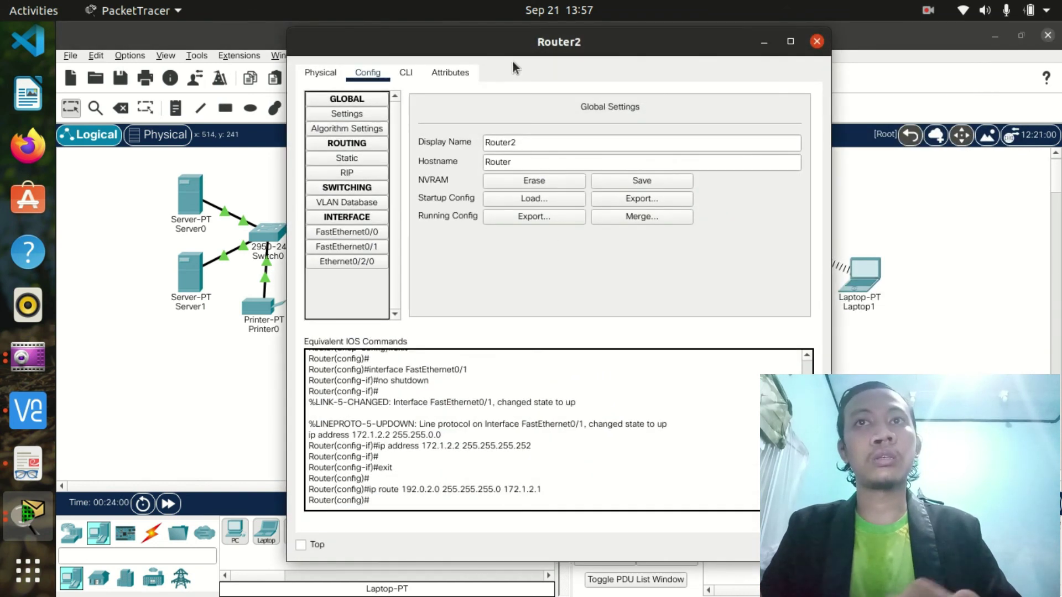
pyautogui.moveTo(558, 50); pyautogui.dragTo(790, 43)
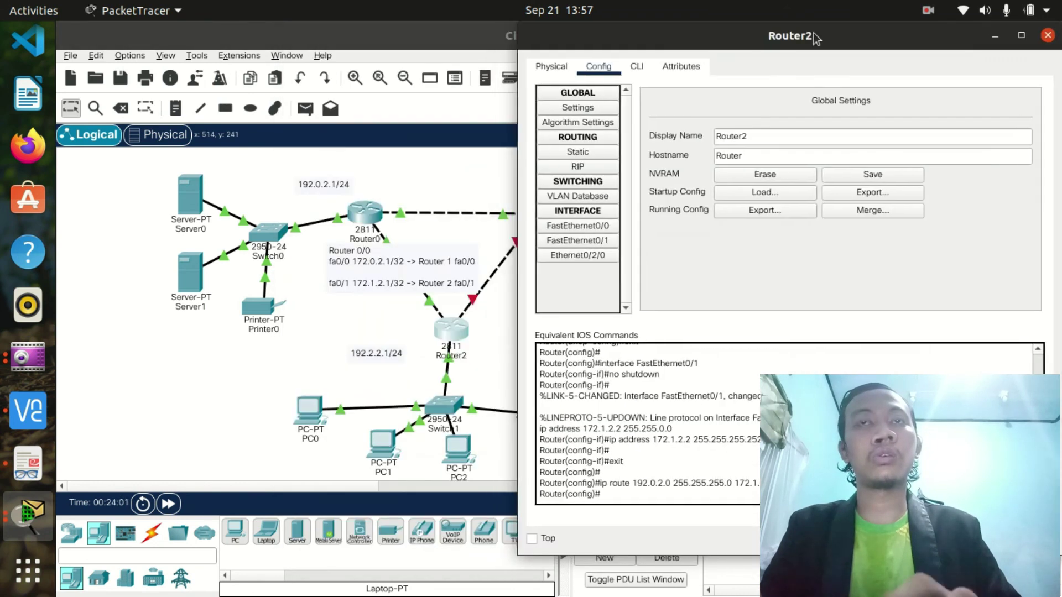
pyautogui.click(605, 239)
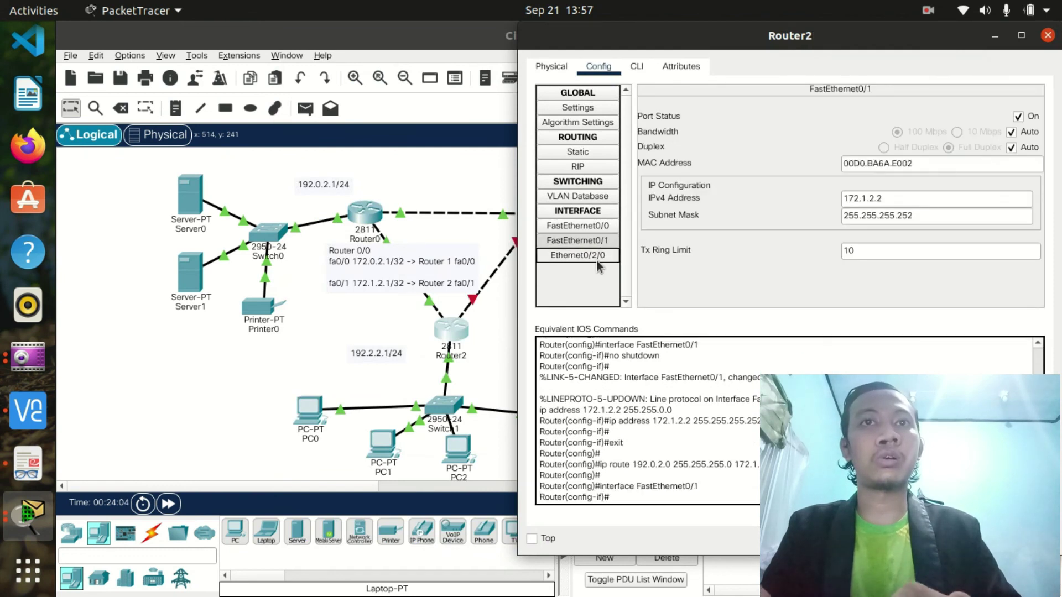
pyautogui.click(586, 227)
pyautogui.click(868, 200)
pyautogui.write('172.2.2.1')
pyautogui.press('BackSpace')
pyautogui.write('2')
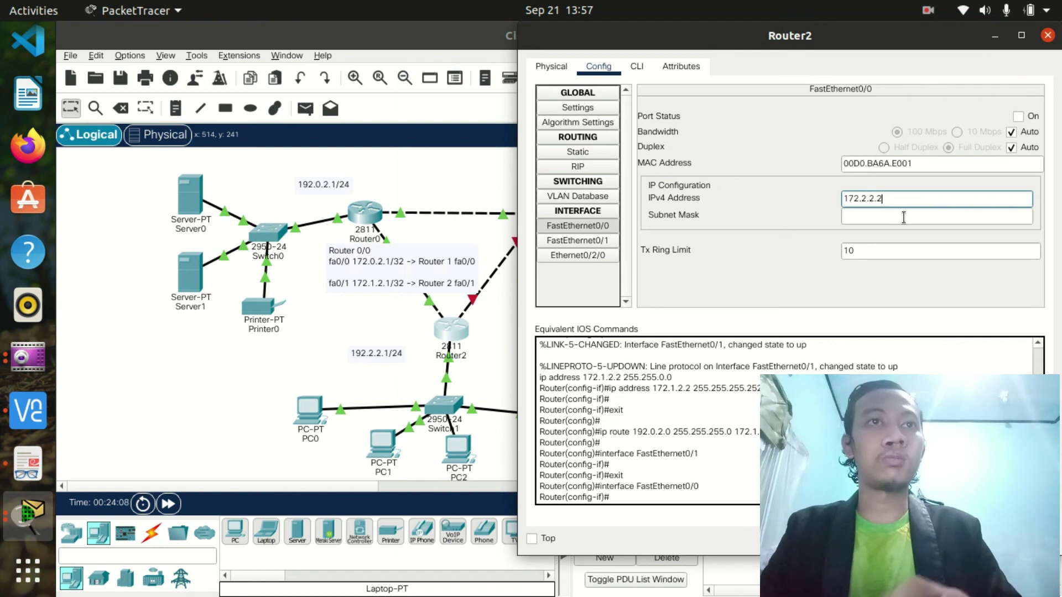
# - Set the subnet mask of Router2's FastEthernet0/0 to 255.255.255.252 and turn on its port before closing the router's window
pyautogui.click(900, 220)
pyautogui.moveTo(902, 220); pyautogui.dragTo(882, 219)
pyautogui.write('255.255.255')
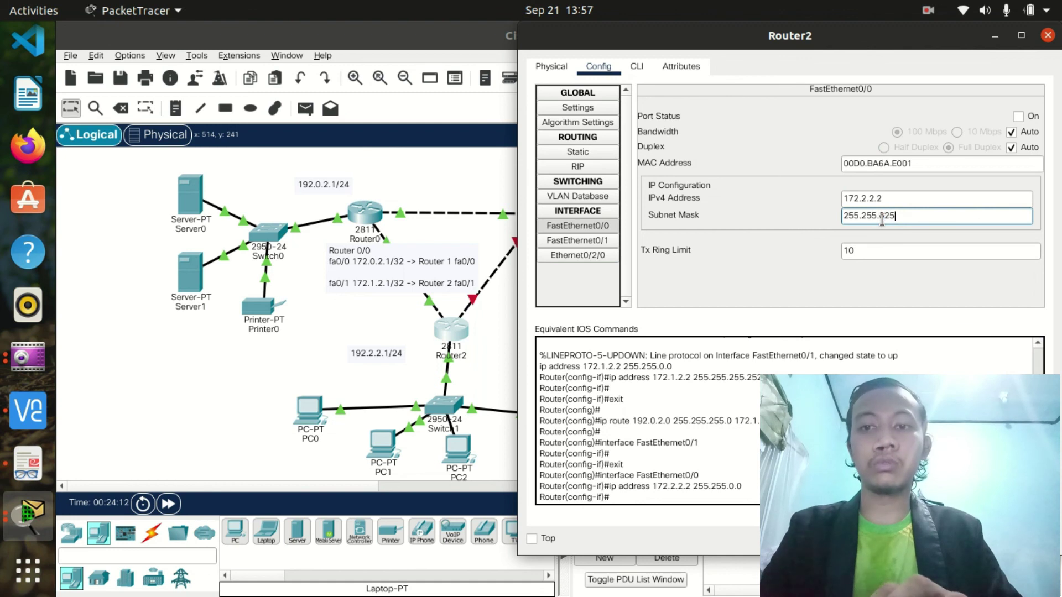
pyautogui.press('Left')
pyautogui.press('Left')
pyautogui.press('Left')
pyautogui.press('Left')
pyautogui.press('BackSpace')
pyautogui.press('Right')
pyautogui.press('Right')
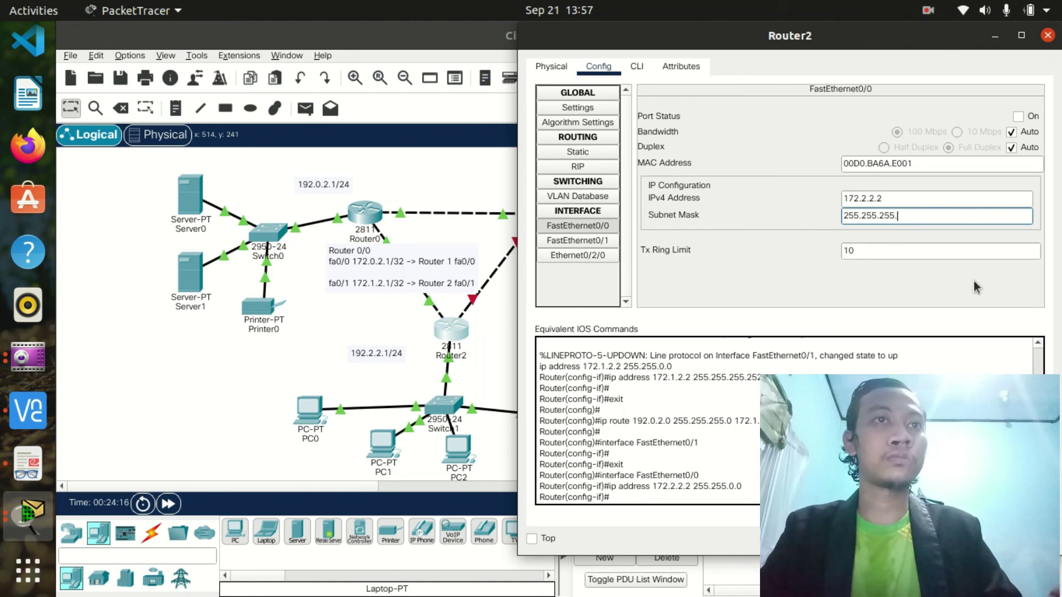
pyautogui.write('252')
pyautogui.press('Return')
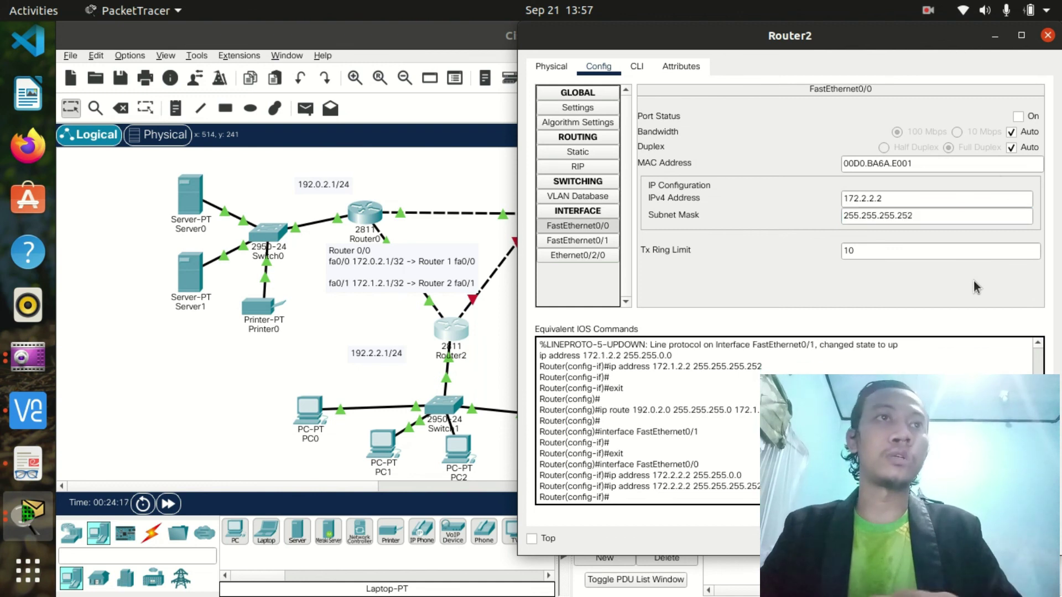
pyautogui.click(1024, 117)
pyautogui.click(1048, 35)
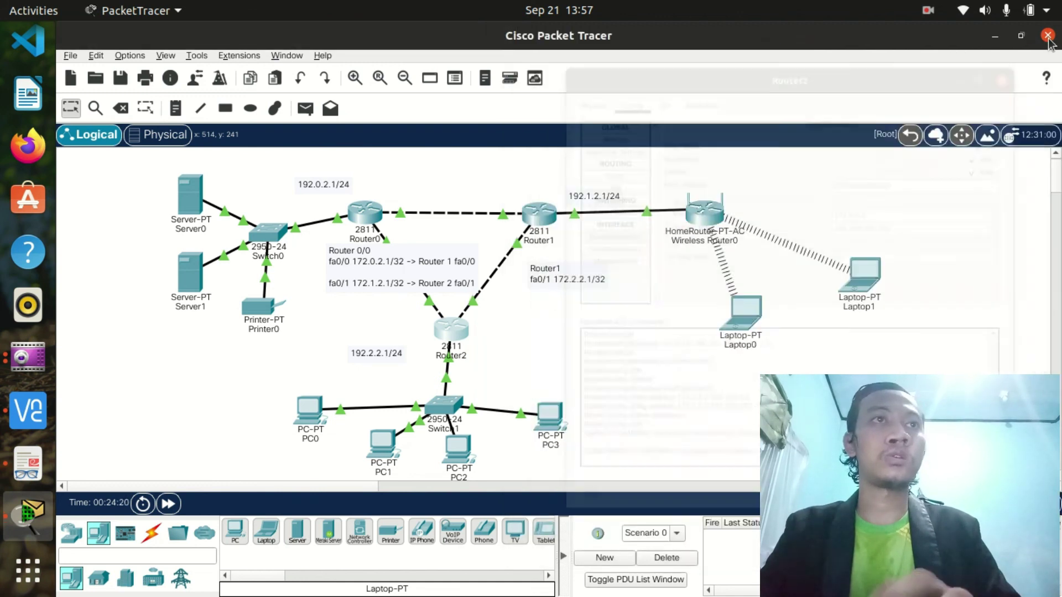
# - Enter network 192.1.2.0 with mask 255.255.255.0 for a new static route on Router2
pyautogui.click(451, 330)
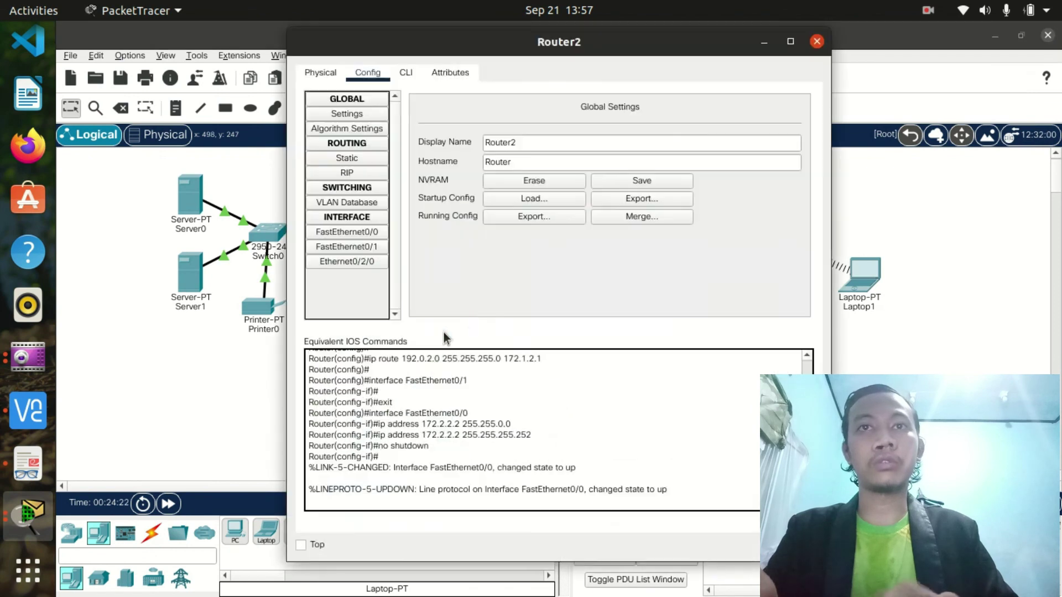
pyautogui.moveTo(562, 48); pyautogui.dragTo(868, 42)
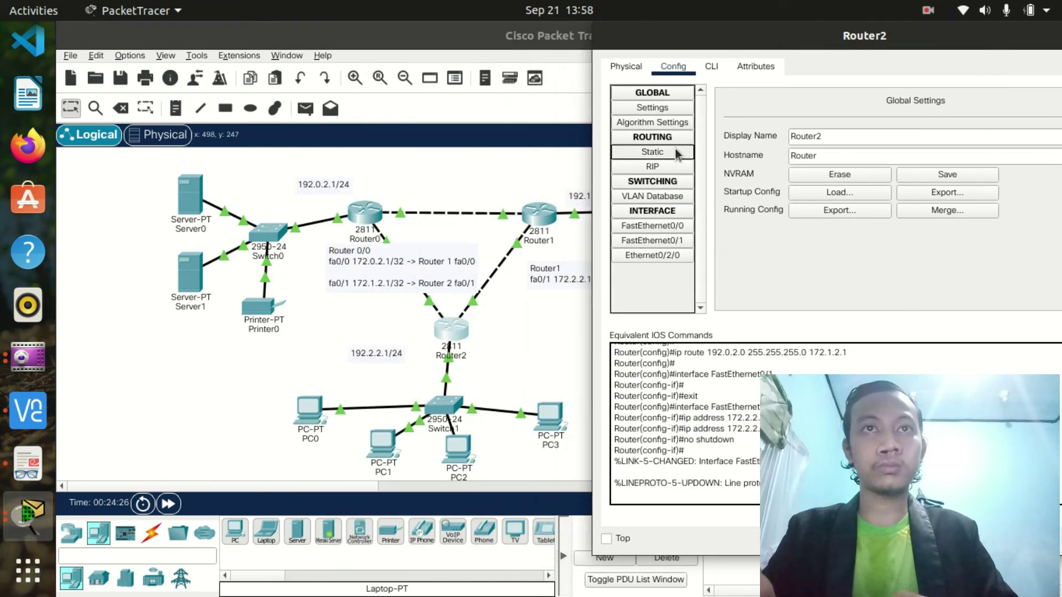
pyautogui.click(652, 152)
pyautogui.click(813, 122)
pyautogui.write('1')
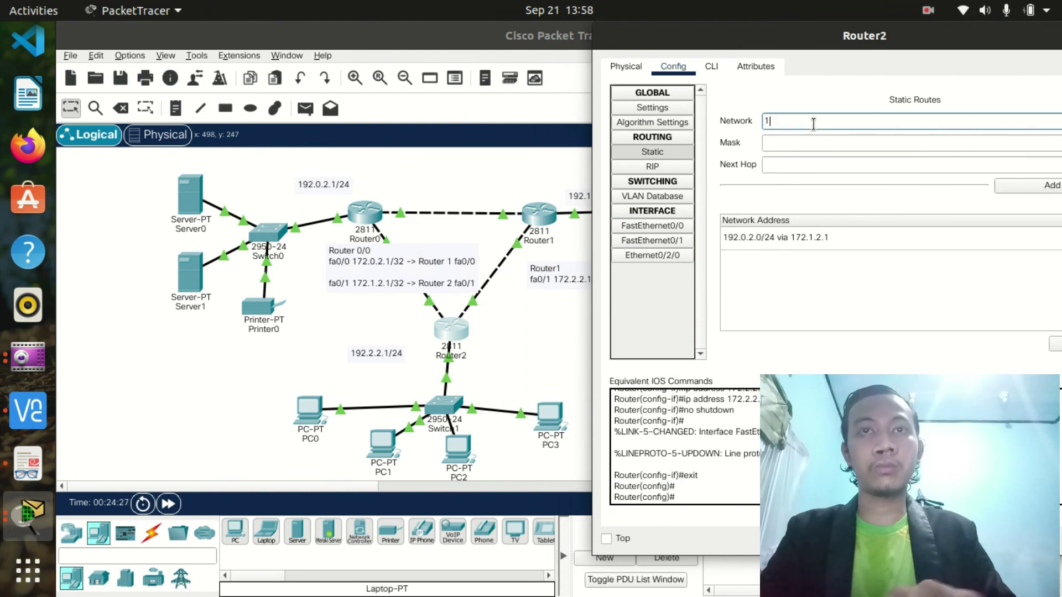
pyautogui.write('92.1')
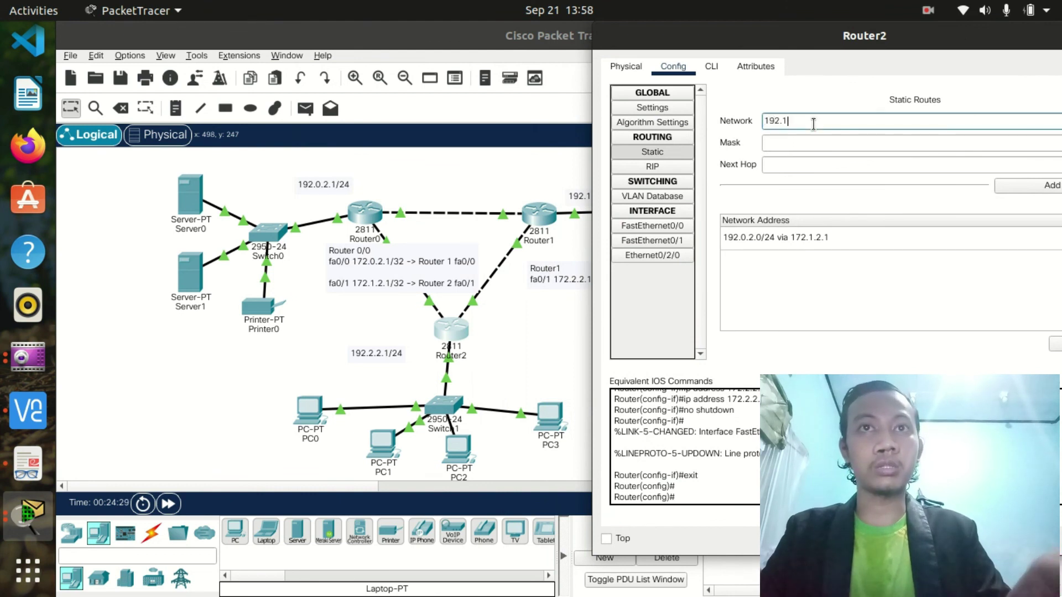
pyautogui.moveTo(837, 27); pyautogui.dragTo(881, 31)
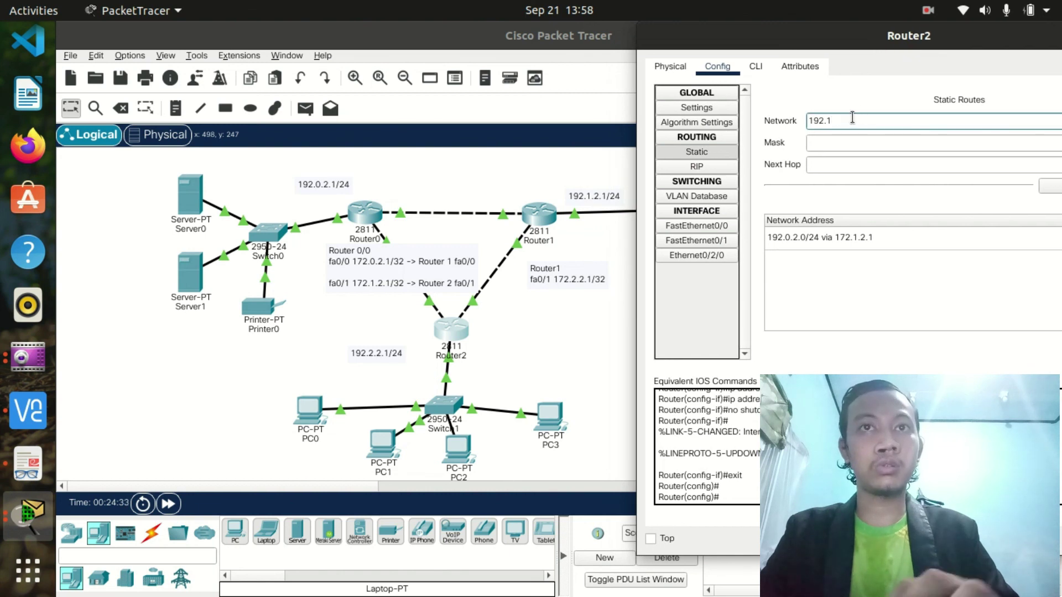
pyautogui.write('.2.0')
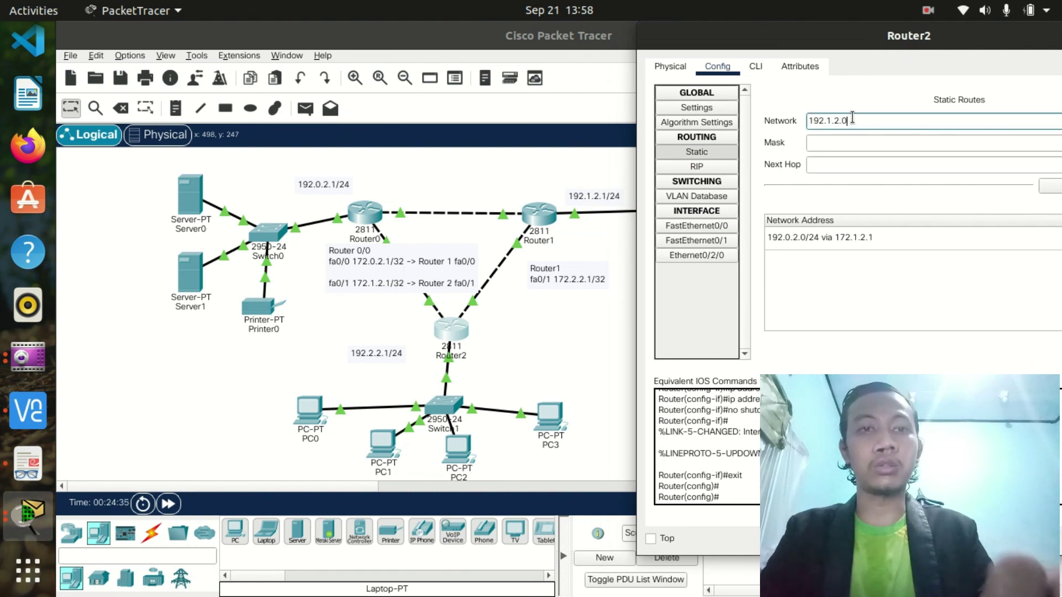
pyautogui.click(835, 139)
pyautogui.write('255.2')
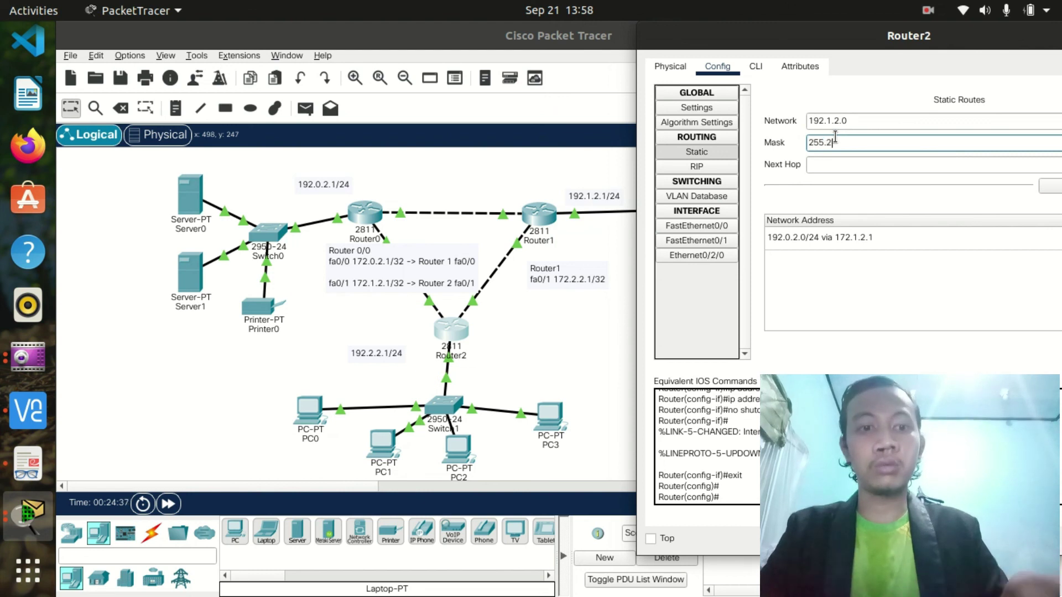
pyautogui.write('55.255.0')
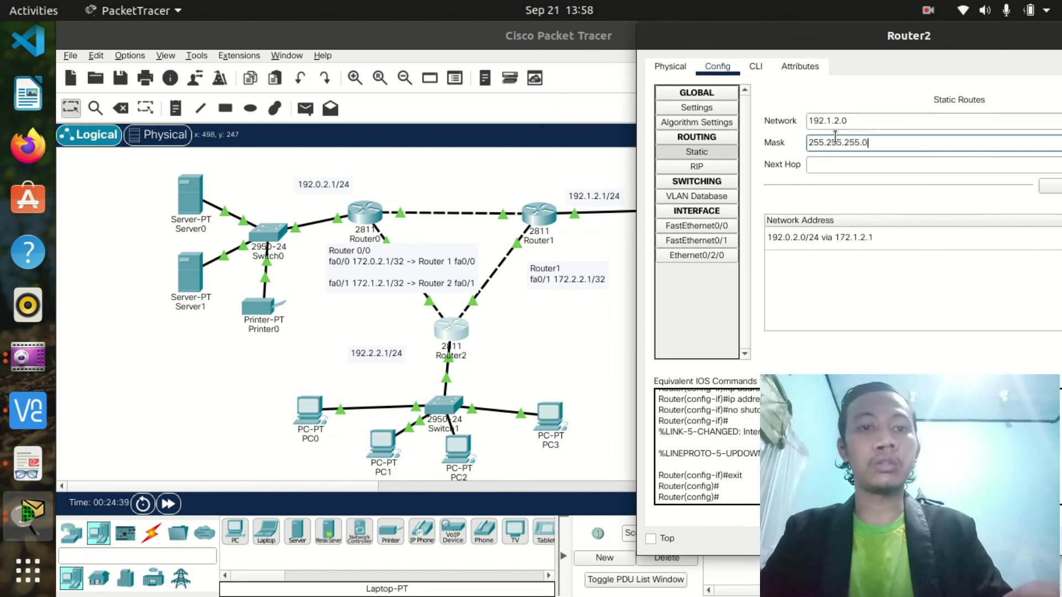
# - Set the route's next hop to 172.2.2.1, add it to Router2's static routes, and close the router's window
pyautogui.click(841, 163)
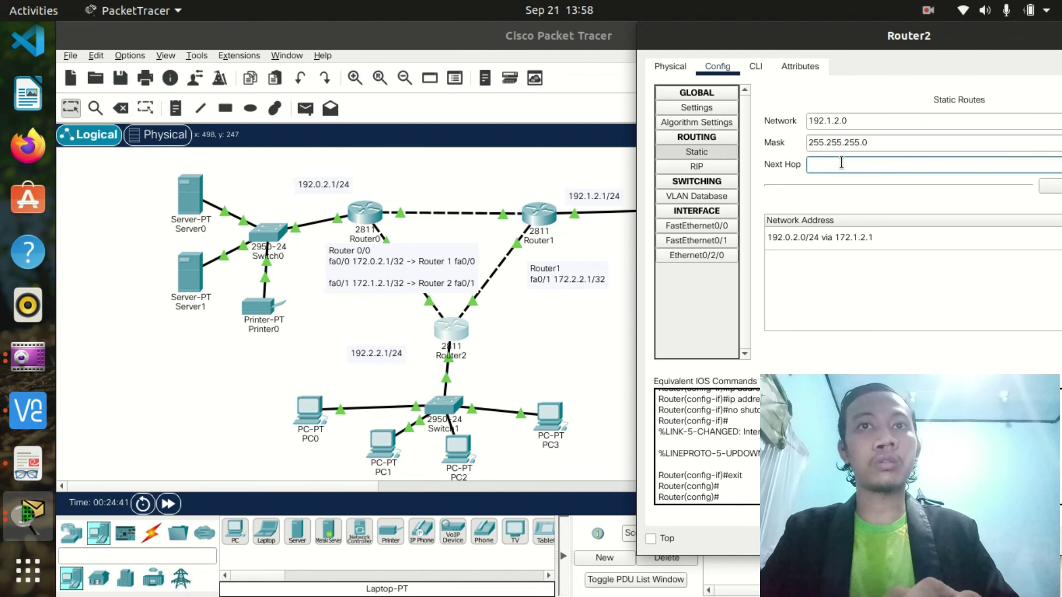
pyautogui.write('172')
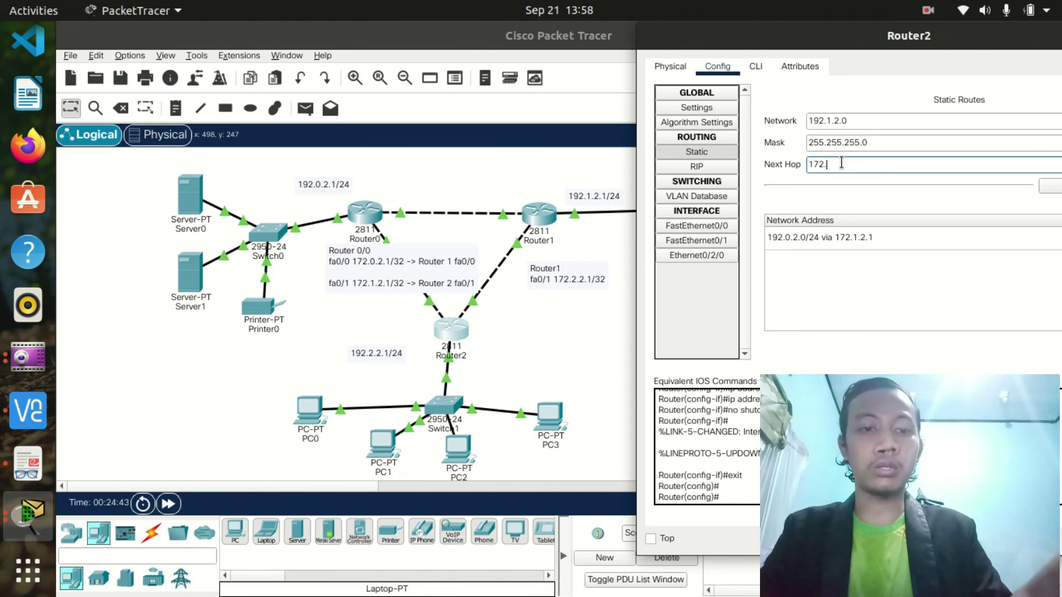
pyautogui.write('.2.2')
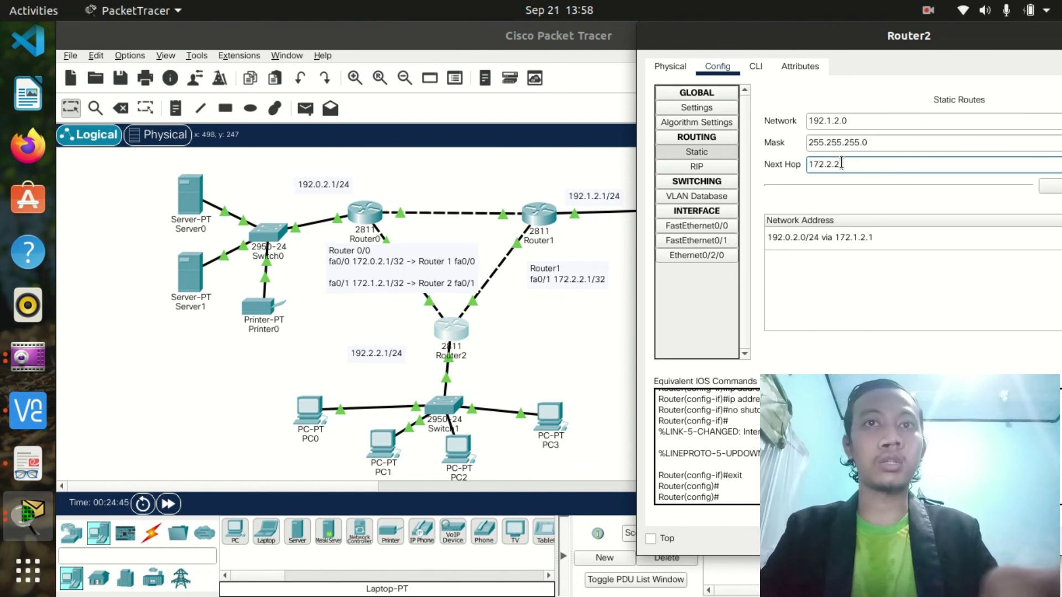
pyautogui.write('.1')
pyautogui.click(1052, 188)
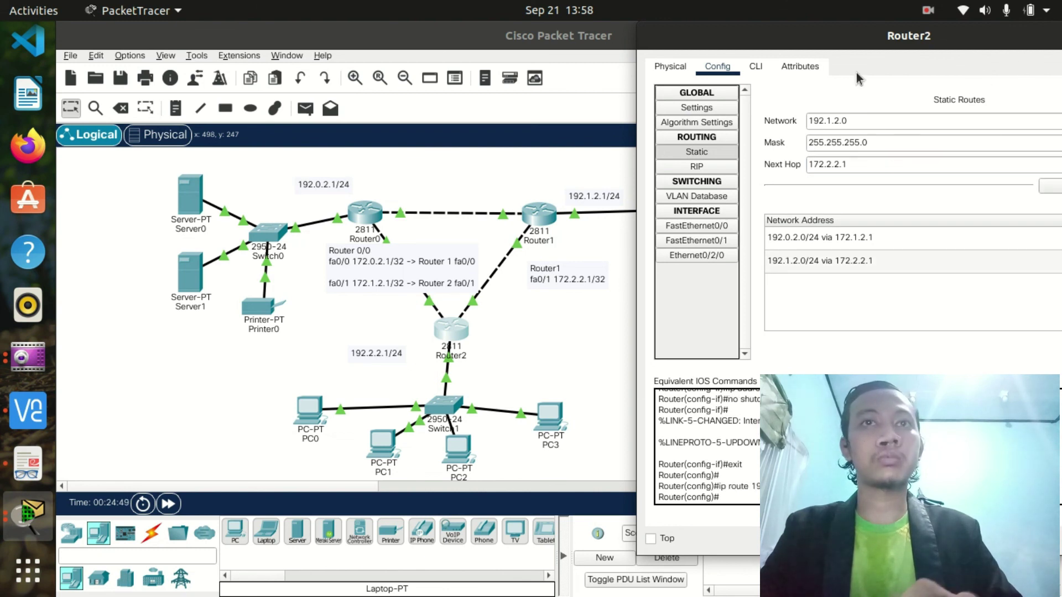
pyautogui.moveTo(891, 37); pyautogui.dragTo(773, 61)
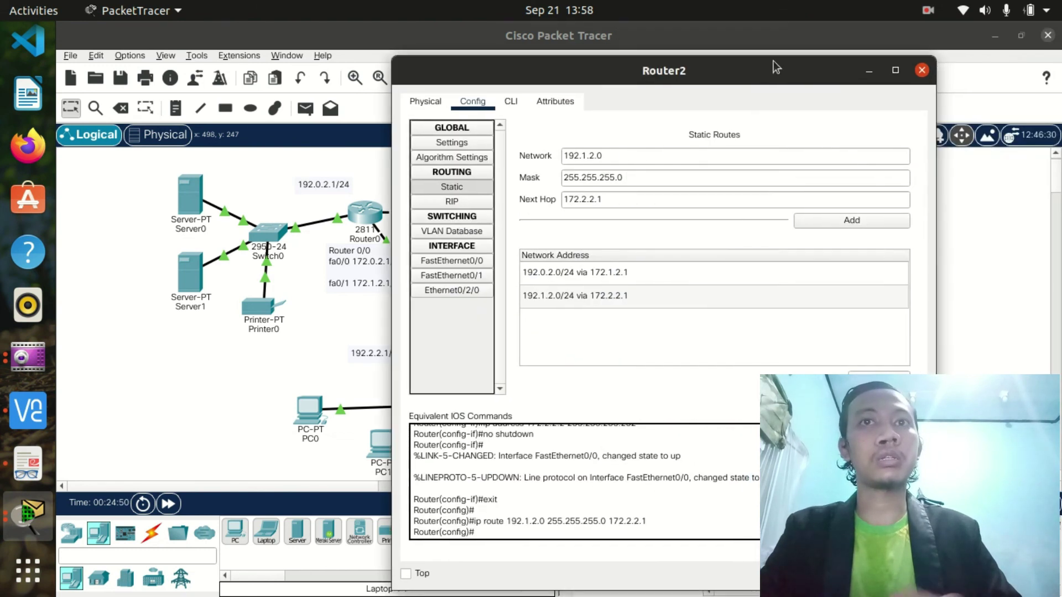
pyautogui.click(921, 70)
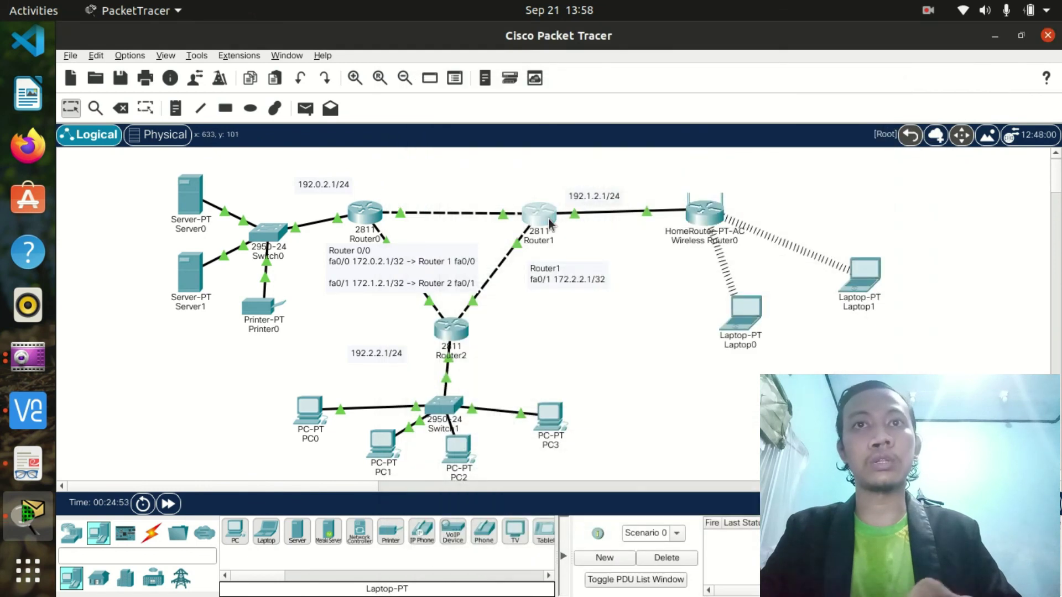
# - Enter network 192.2.2.0 with mask 255.255.255.0 for a new static route on Router1
pyautogui.click(548, 218)
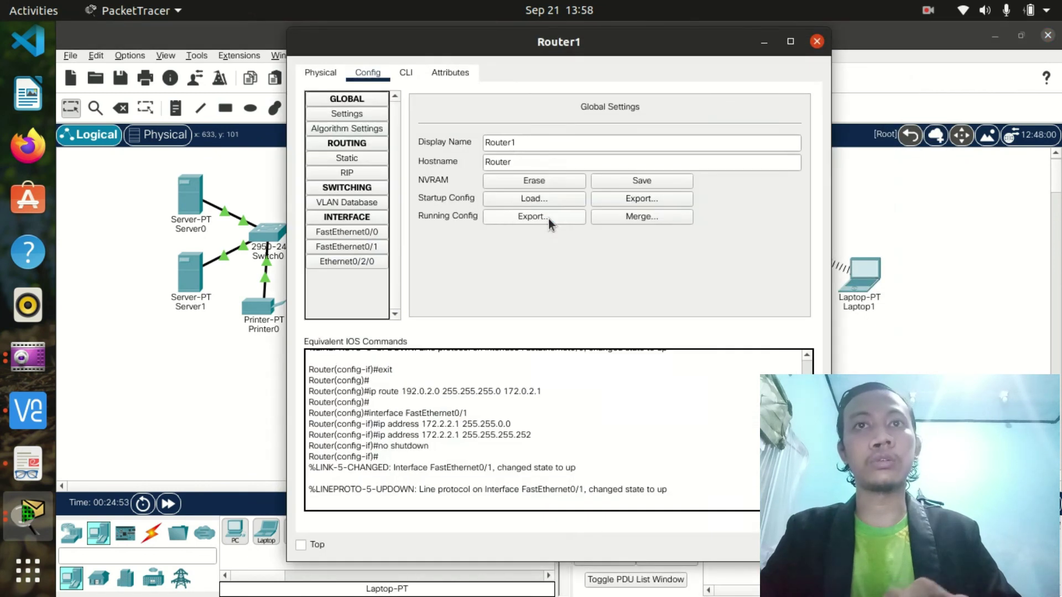
pyautogui.click(366, 158)
pyautogui.click(508, 122)
pyautogui.moveTo(459, 37); pyautogui.dragTo(750, 50)
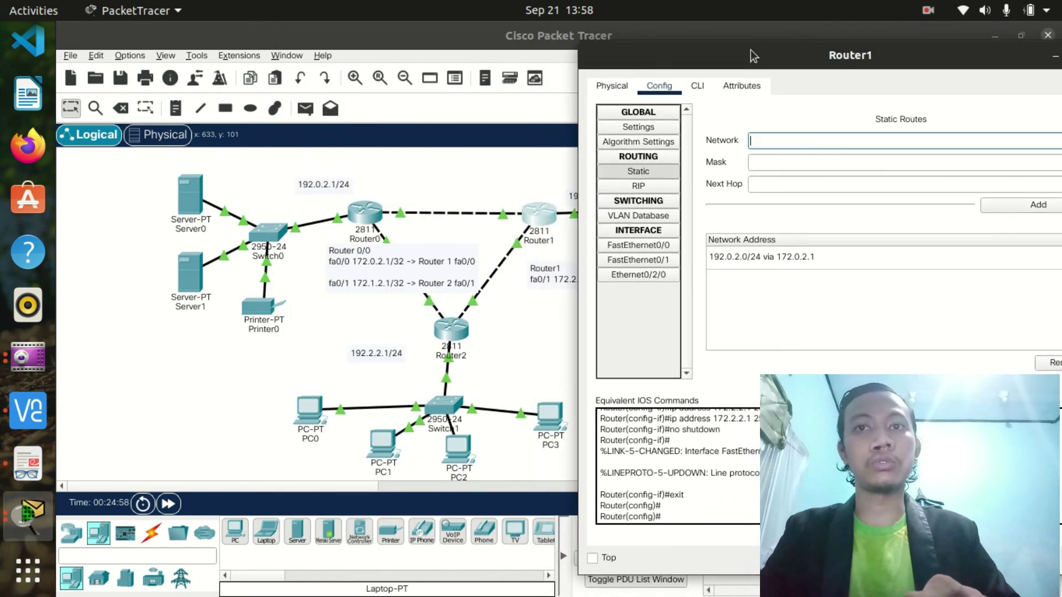
pyautogui.write('1')
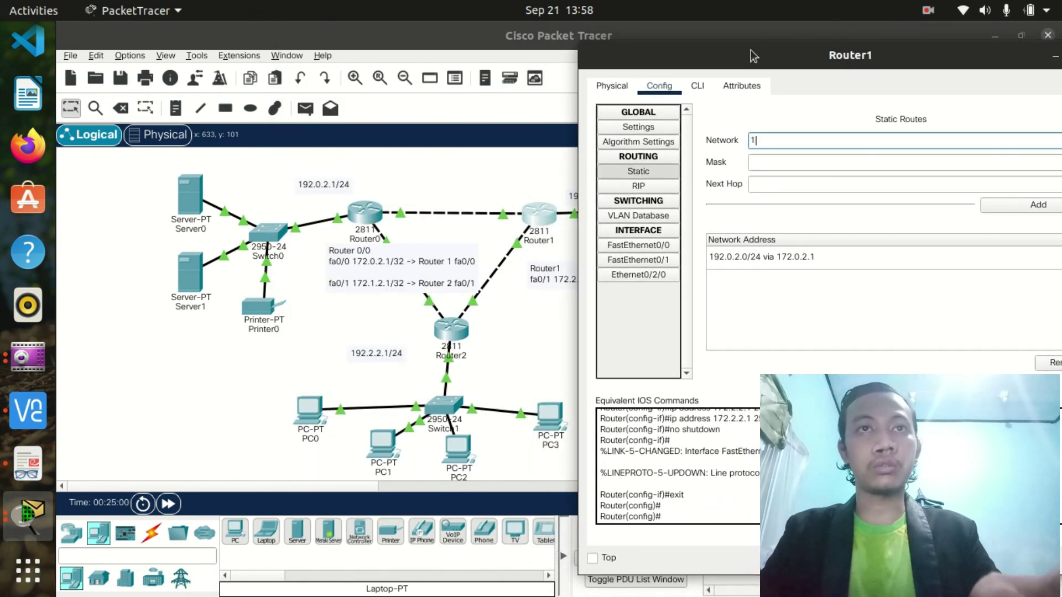
pyautogui.write('92.')
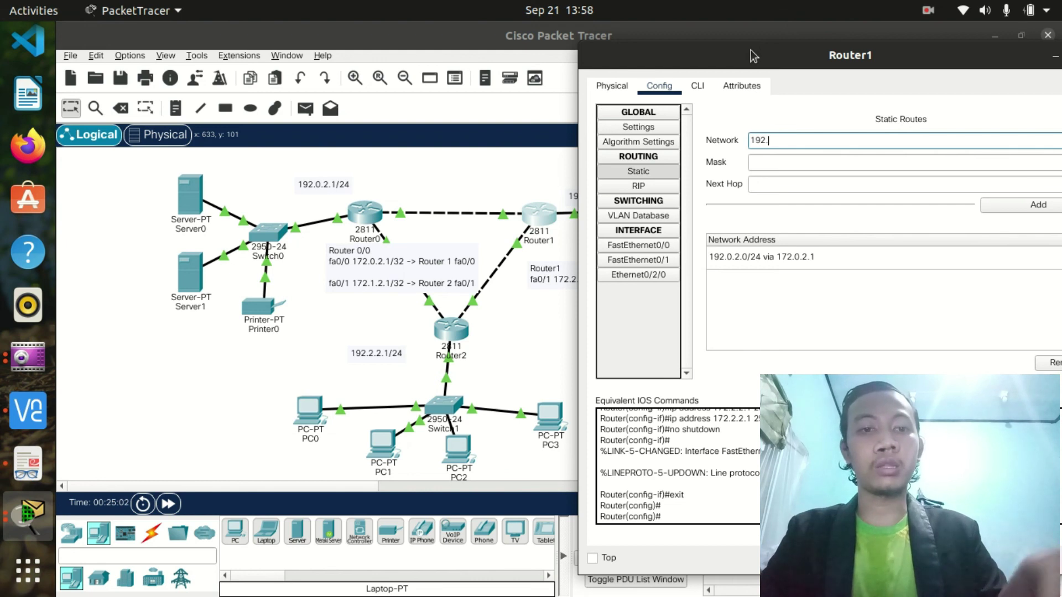
pyautogui.write('2.2.0')
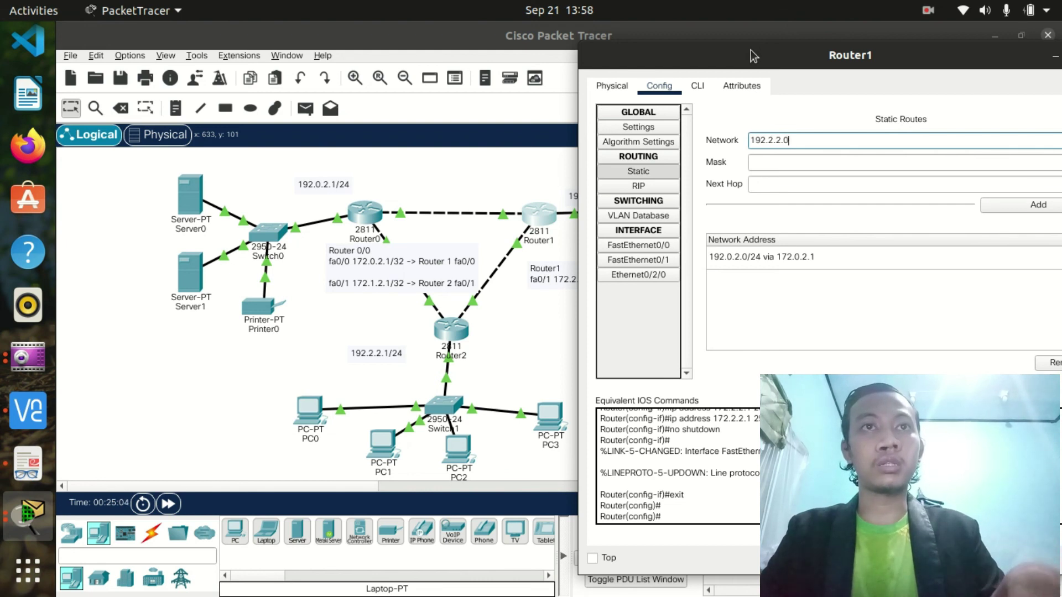
pyautogui.click(779, 161)
pyautogui.write('2')
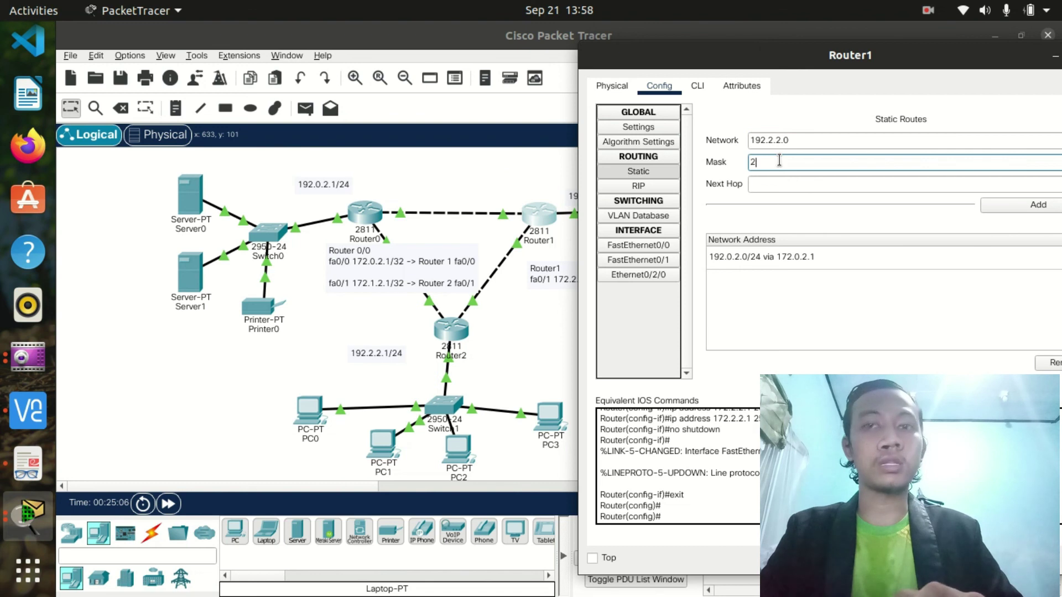
pyautogui.write('55.255.255.0')
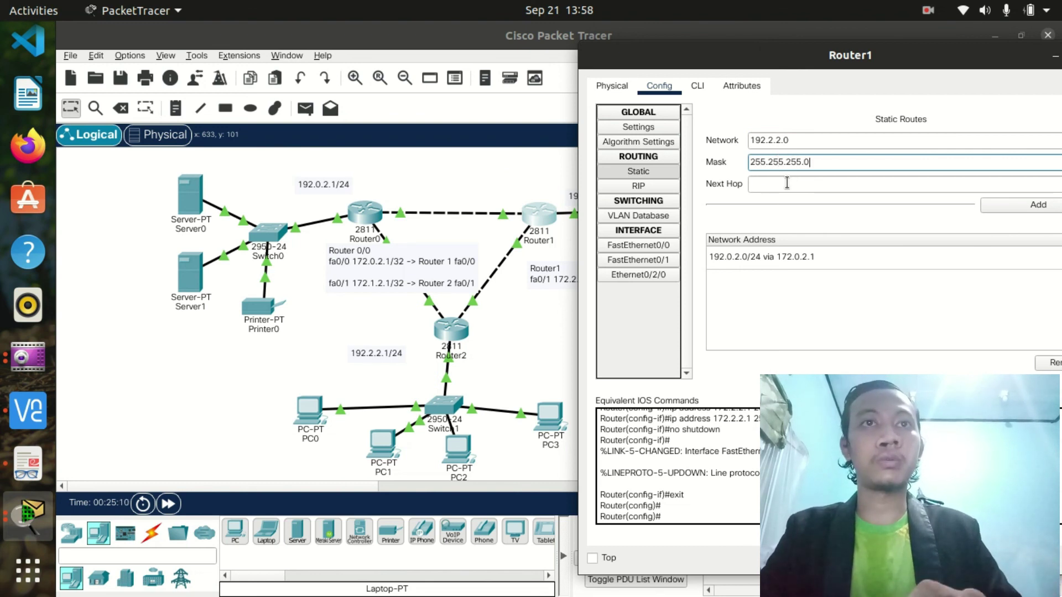
# - Set the route's next hop to 172.2.2.2, add it to Router1's static routes, and close the router's window
pyautogui.click(786, 183)
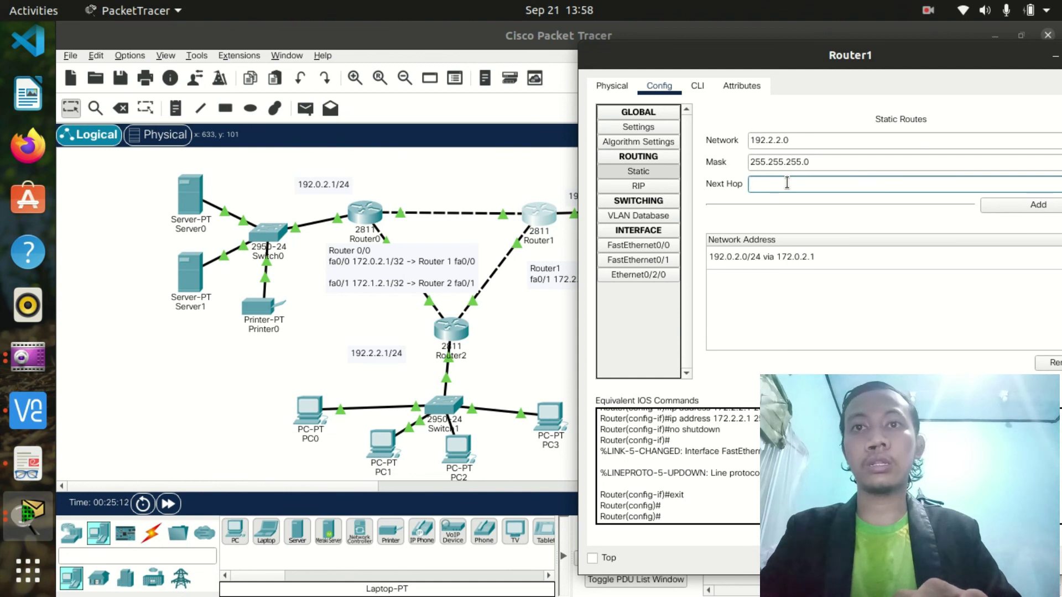
pyautogui.write('17')
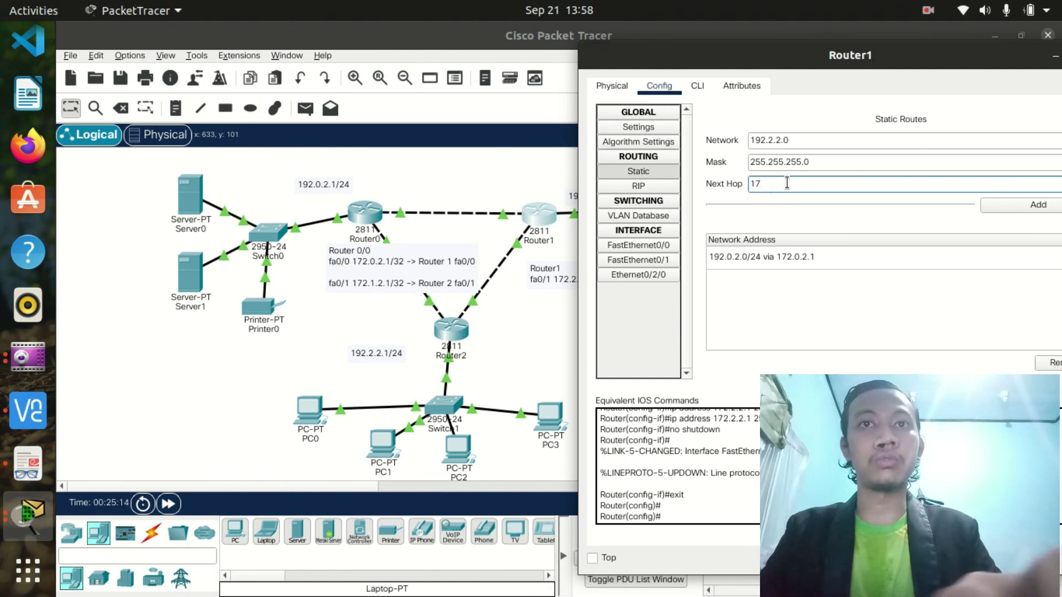
pyautogui.write('2.2.2.2')
pyautogui.click(991, 203)
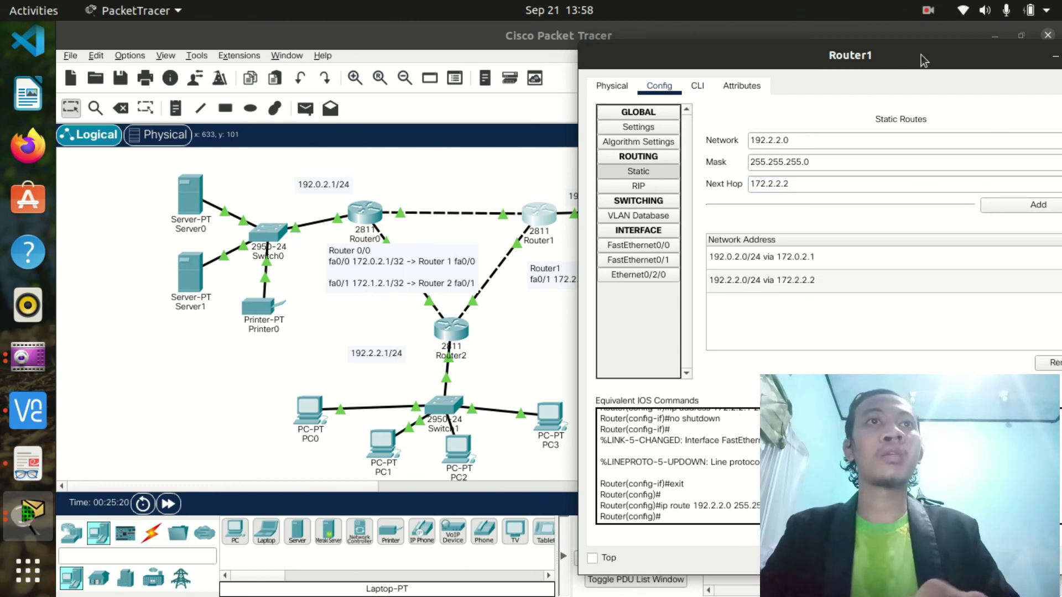
pyautogui.moveTo(920, 54); pyautogui.dragTo(652, 29)
pyautogui.click(835, 51)
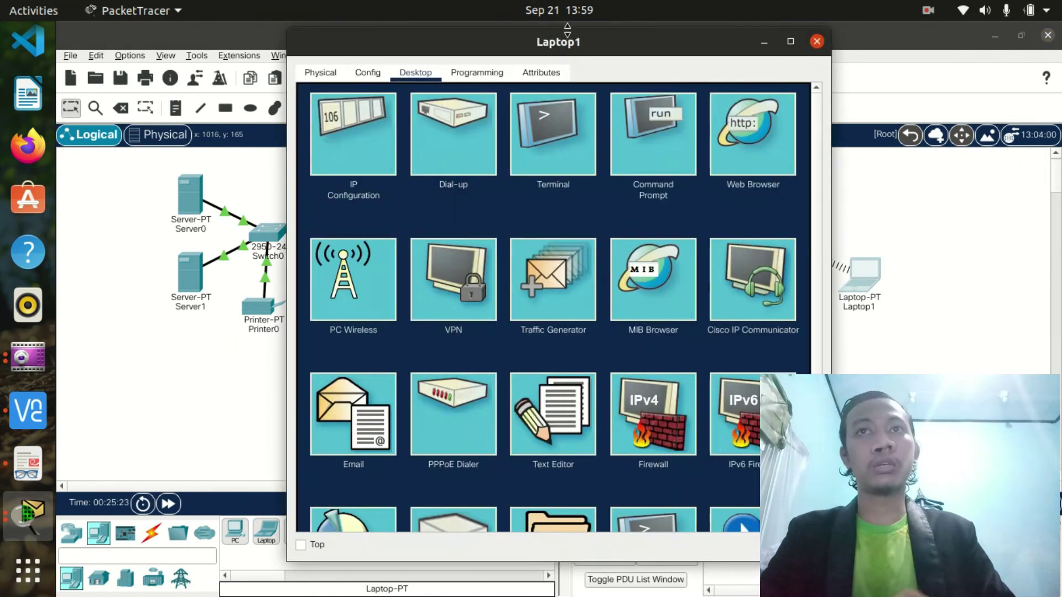
# - Ping 192.2.2.1 from Laptop1's command prompt, then close the laptop's window
pyautogui.moveTo(575, 42); pyautogui.dragTo(831, 55)
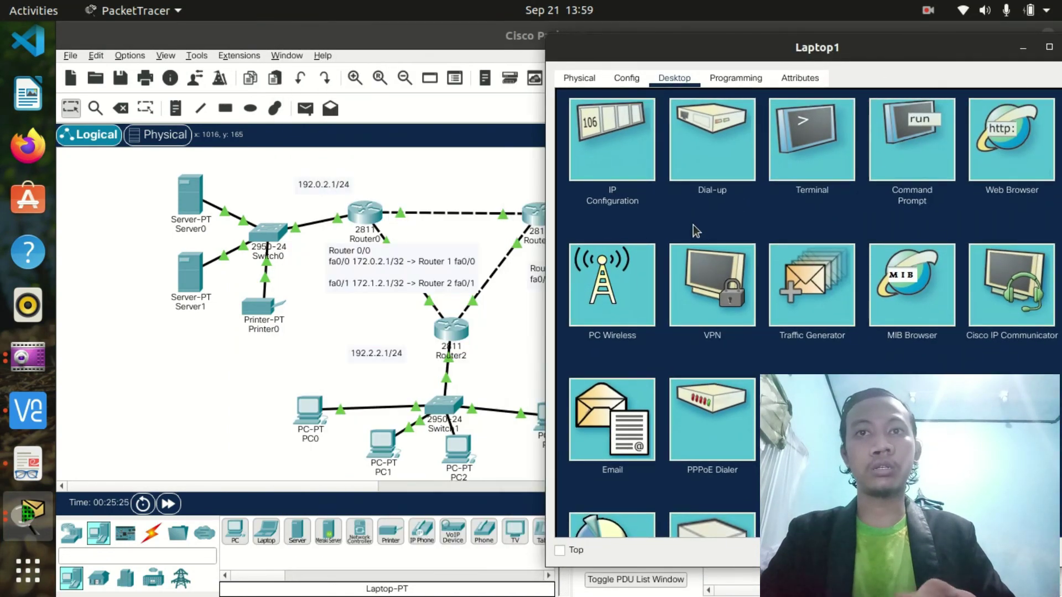
pyautogui.click(922, 150)
pyautogui.press('Up')
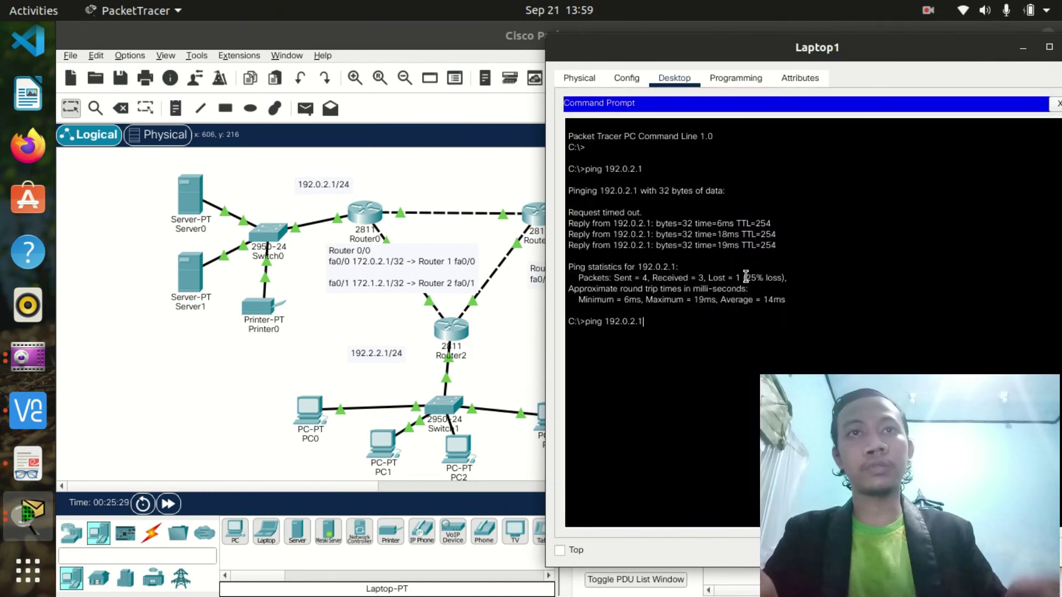
pyautogui.press('BackSpace')
pyautogui.press('BackSpace')
pyautogui.press('BackSpace')
pyautogui.press('BackSpace')
pyautogui.write('2.2')
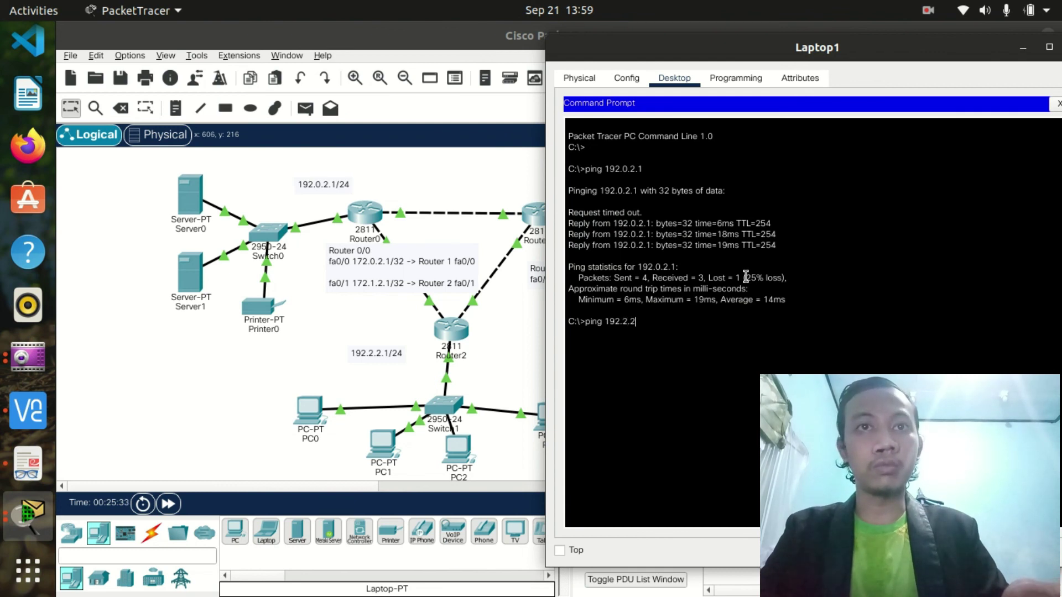
pyautogui.press('Return')
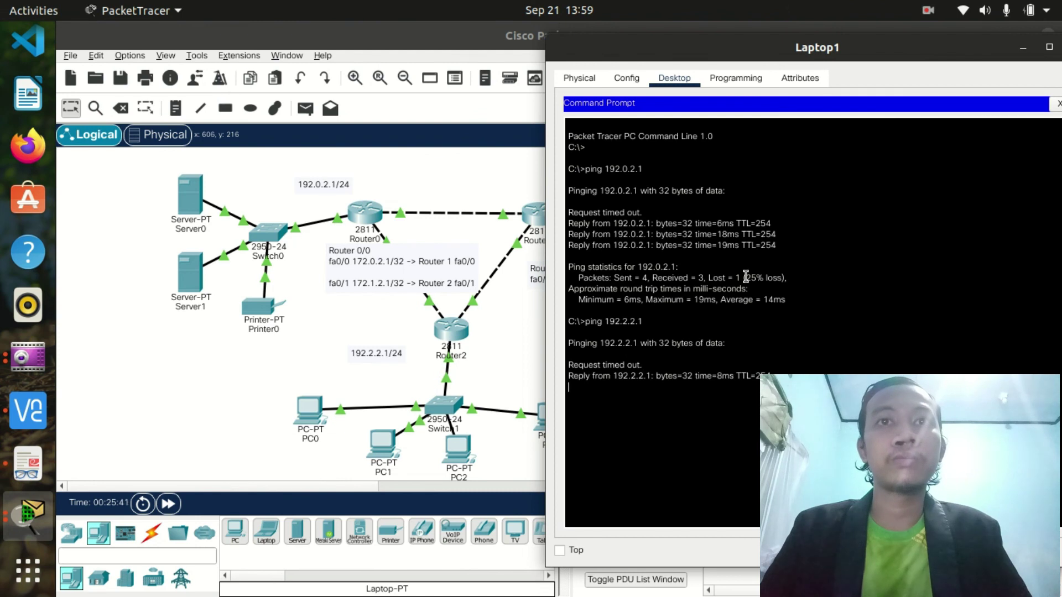
pyautogui.press('Return')
pyautogui.moveTo(901, 50); pyautogui.dragTo(687, 56)
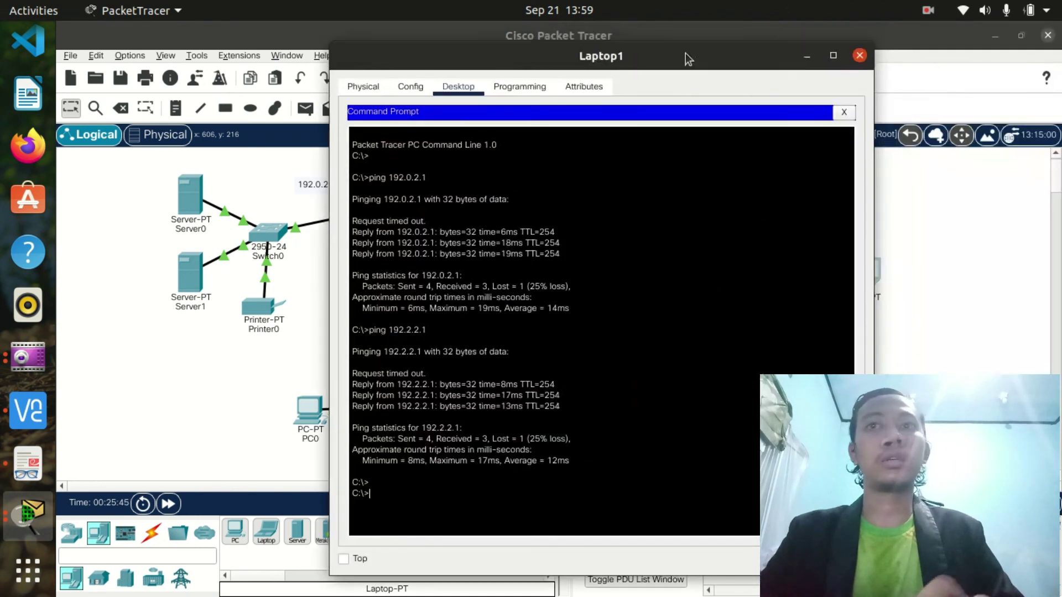
pyautogui.click(856, 55)
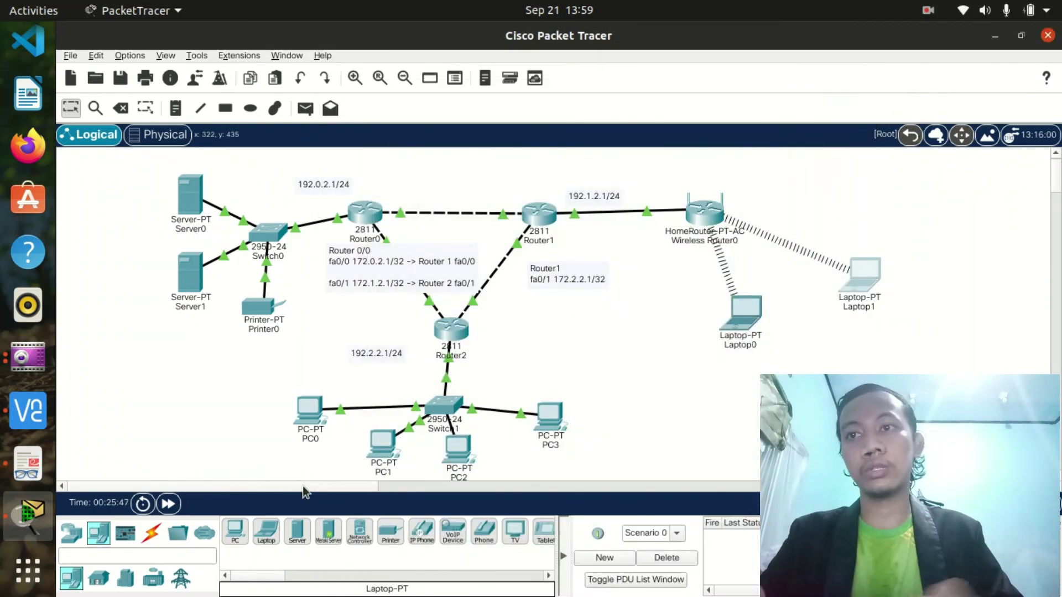
pyautogui.moveTo(453, 428)
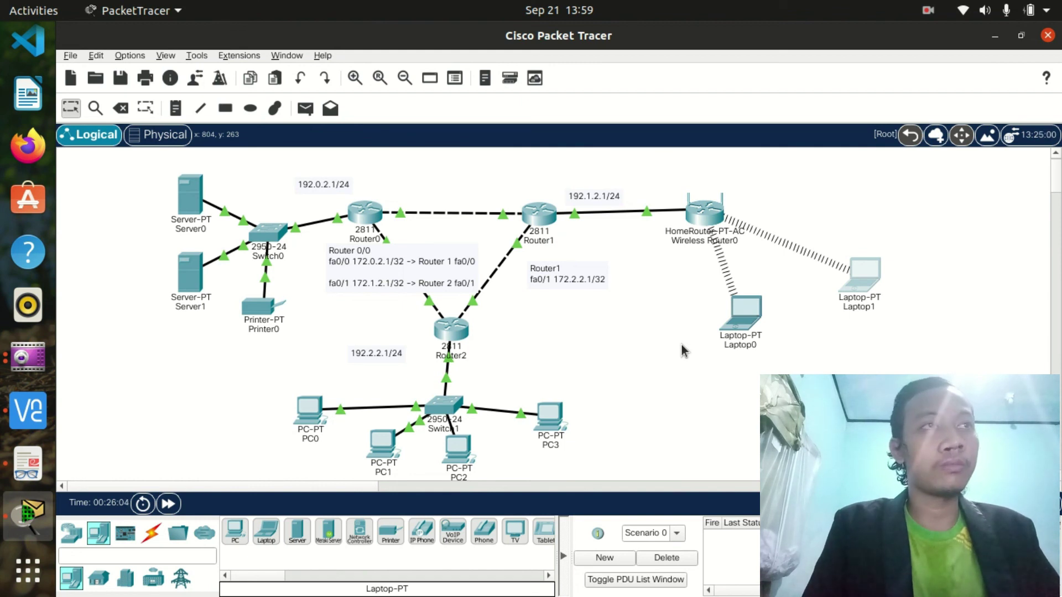
pyautogui.click(927, 10)
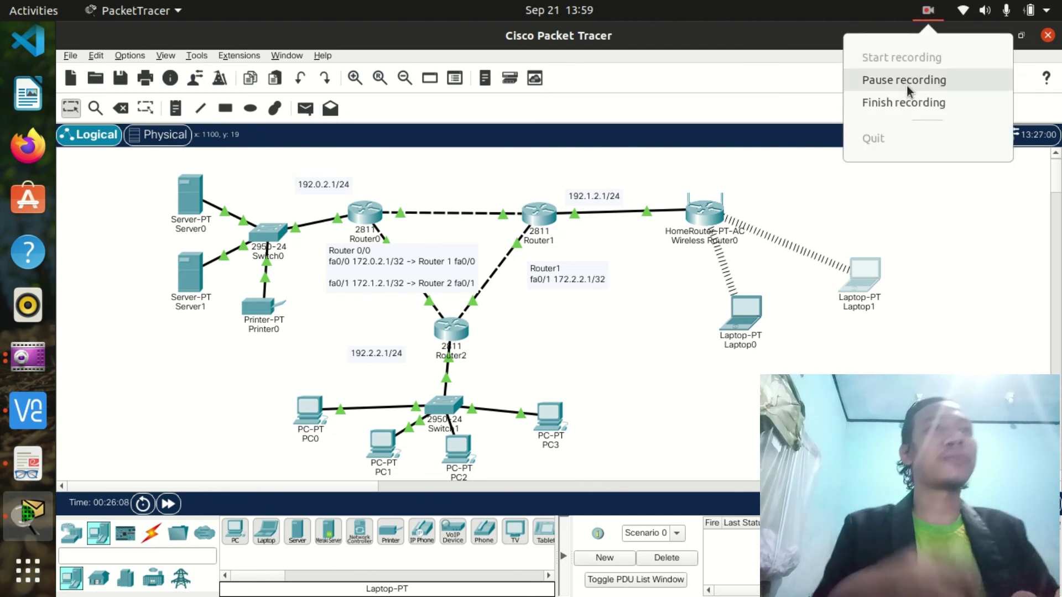
pyautogui.click(895, 105)
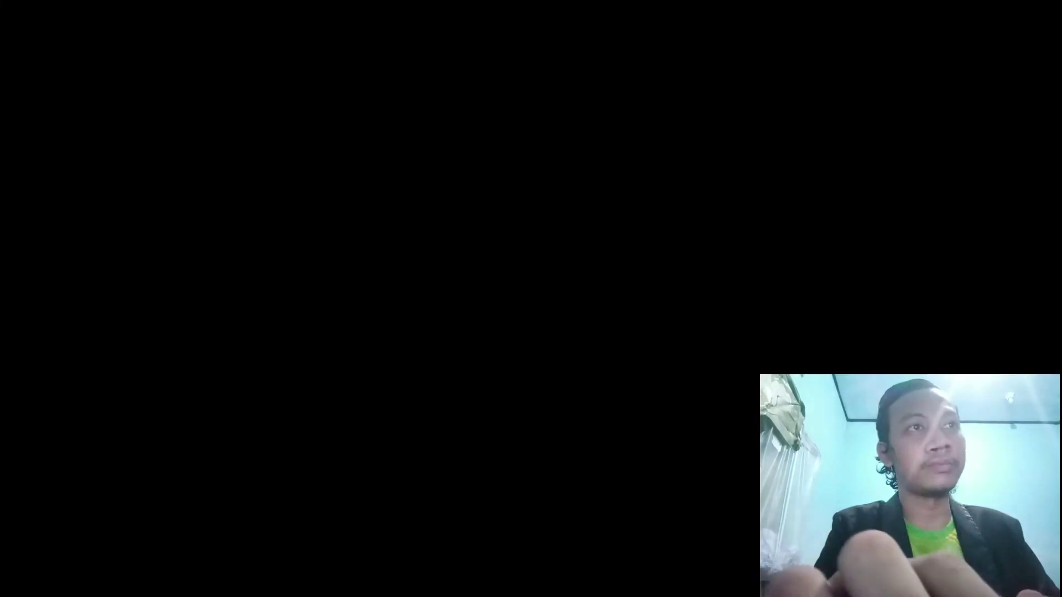